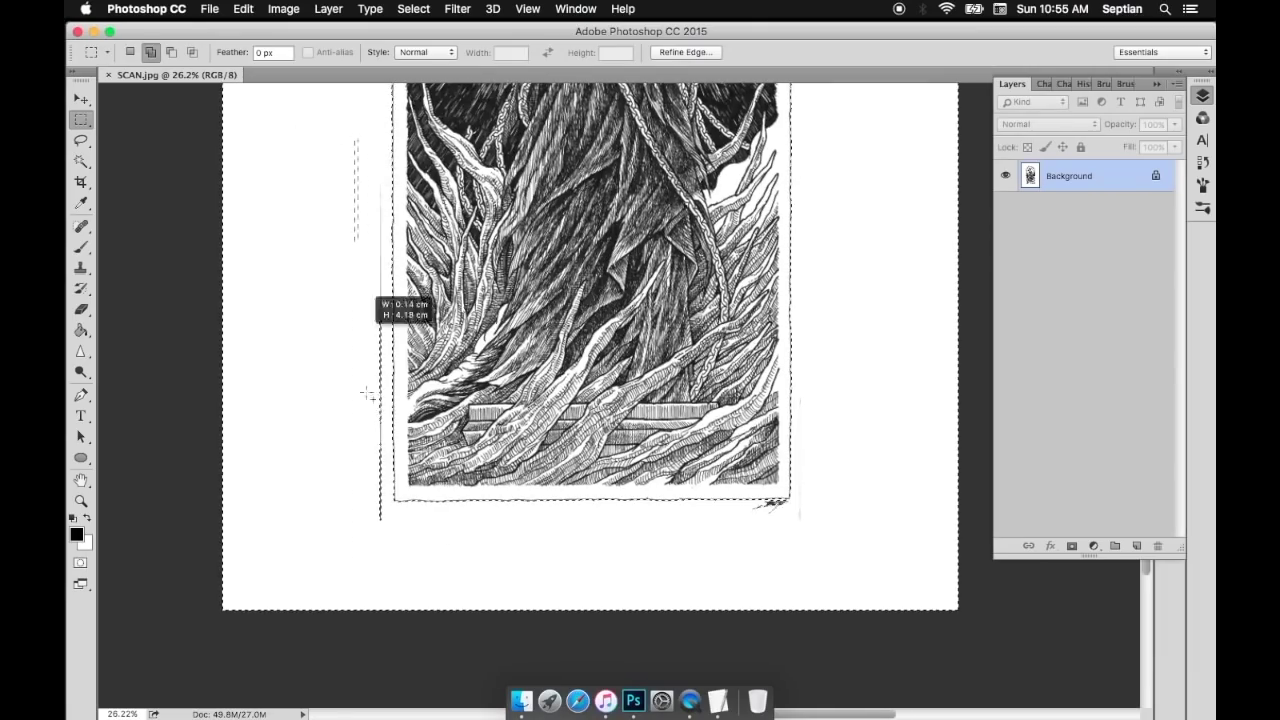
Add the stray scan lines and marks outside the drawing's frame to the selection with the Rectangular Marquee tool
{"action": "left_click_drag", "start_coordinate": [802, 530], "coordinate": [872, 536]}
{"action": "mouse_move", "coordinate": [878, 543]}
{"action": "left_mouse_down"}
{"action": "mouse_move", "coordinate": [686, 531]}
{"action": "mouse_move", "coordinate": [678, 458]}
{"action": "left_mouse_up"}
{"action": "mouse_move", "coordinate": [812, 112]}
{"action": "left_mouse_down"}
{"action": "mouse_move", "coordinate": [766, 314]}
{"action": "mouse_move", "coordinate": [766, 285]}
{"action": "left_mouse_up"}
{"action": "left_click_drag", "start_coordinate": [751, 409], "coordinate": [756, 558]}
{"action": "left_click_drag", "start_coordinate": [741, 431], "coordinate": [762, 525]}
{"action": "scroll", "coordinate": [762, 525], "scroll_direction": "down", "scroll_amount": 10}
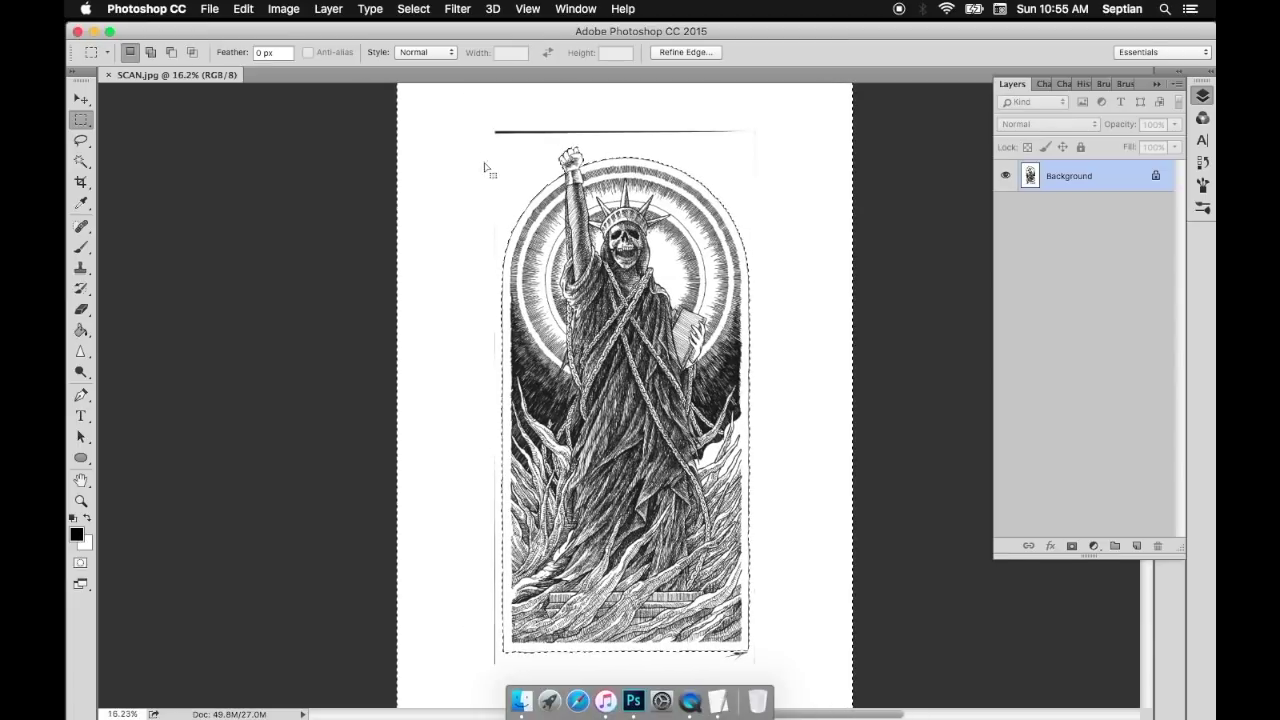
Switch to TextEdit and add the line "- Klik tab Select, Inverse. Untuk memilih area yang akan diolah, untuk selanjutnya kita pindahkan ke layer baru."
{"action": "key", "text": "super+Tab"}
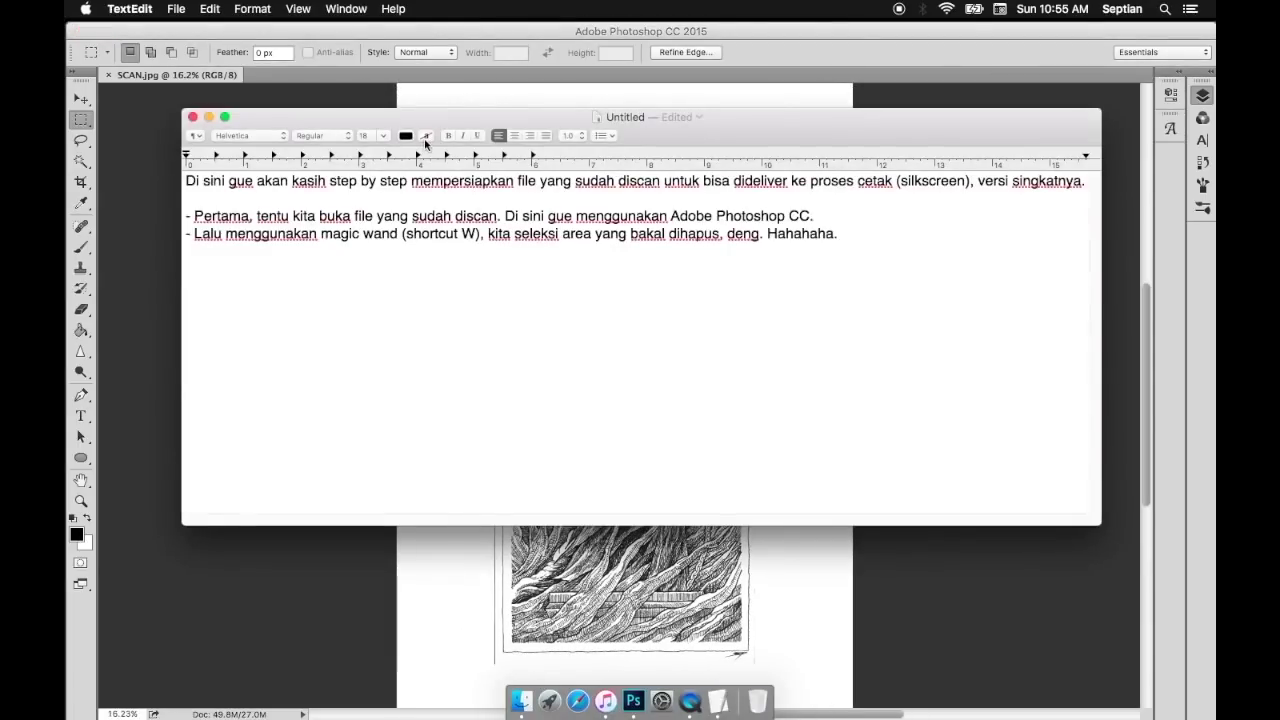
{"action": "type", "text": "tab Select, Inverse. Untuk"}
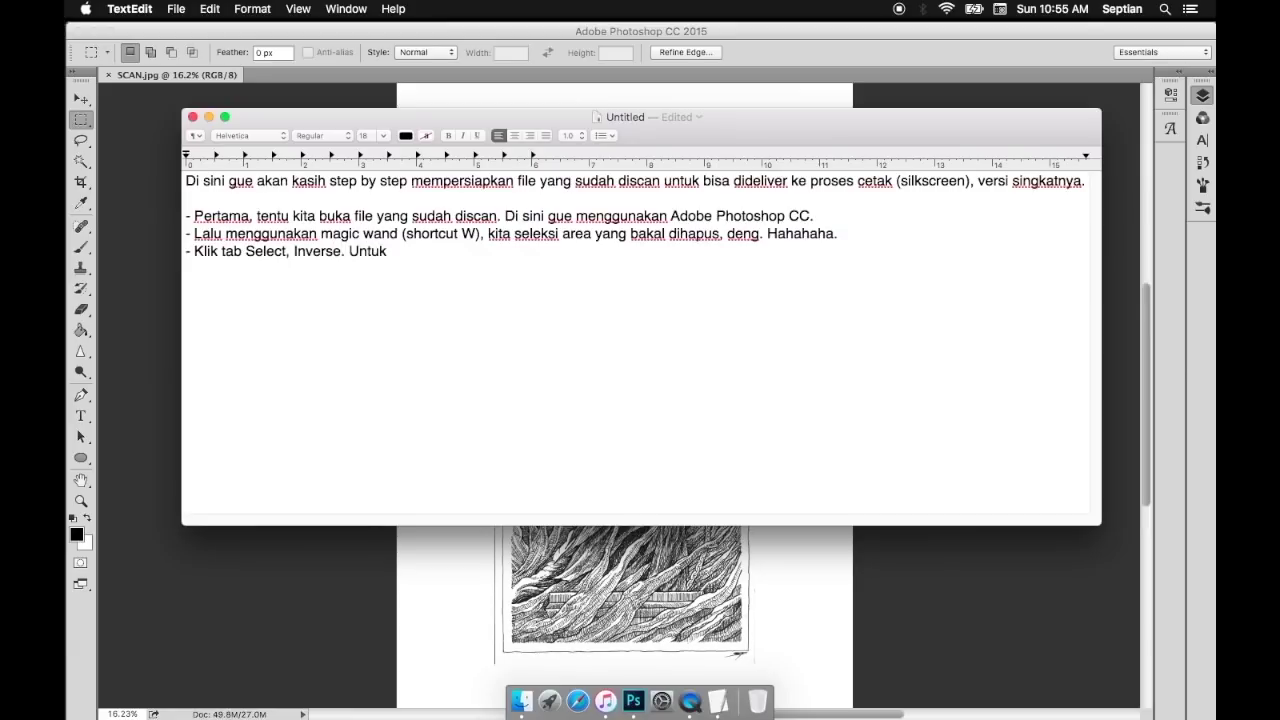
{"action": "type", "text": " memilih area yang akan diolah"}
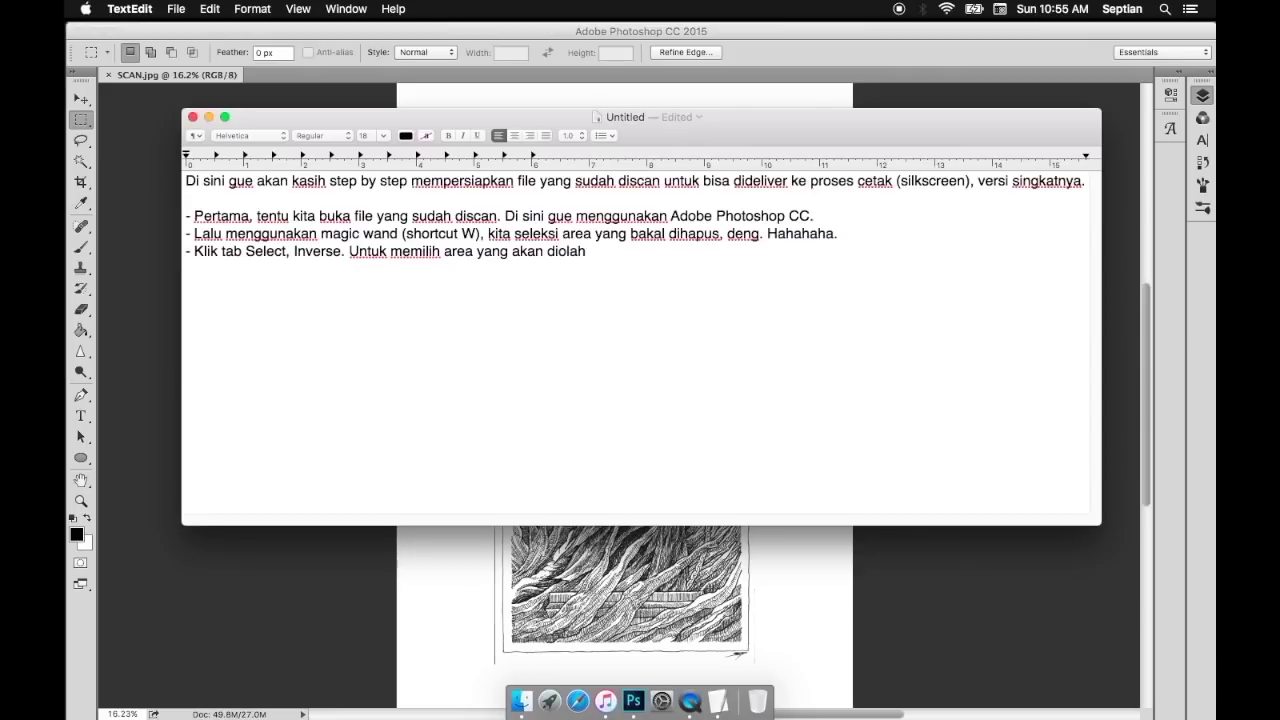
{"action": "type", "text": ", untuk selanjutnya kita pindahkan ke layer baru."}
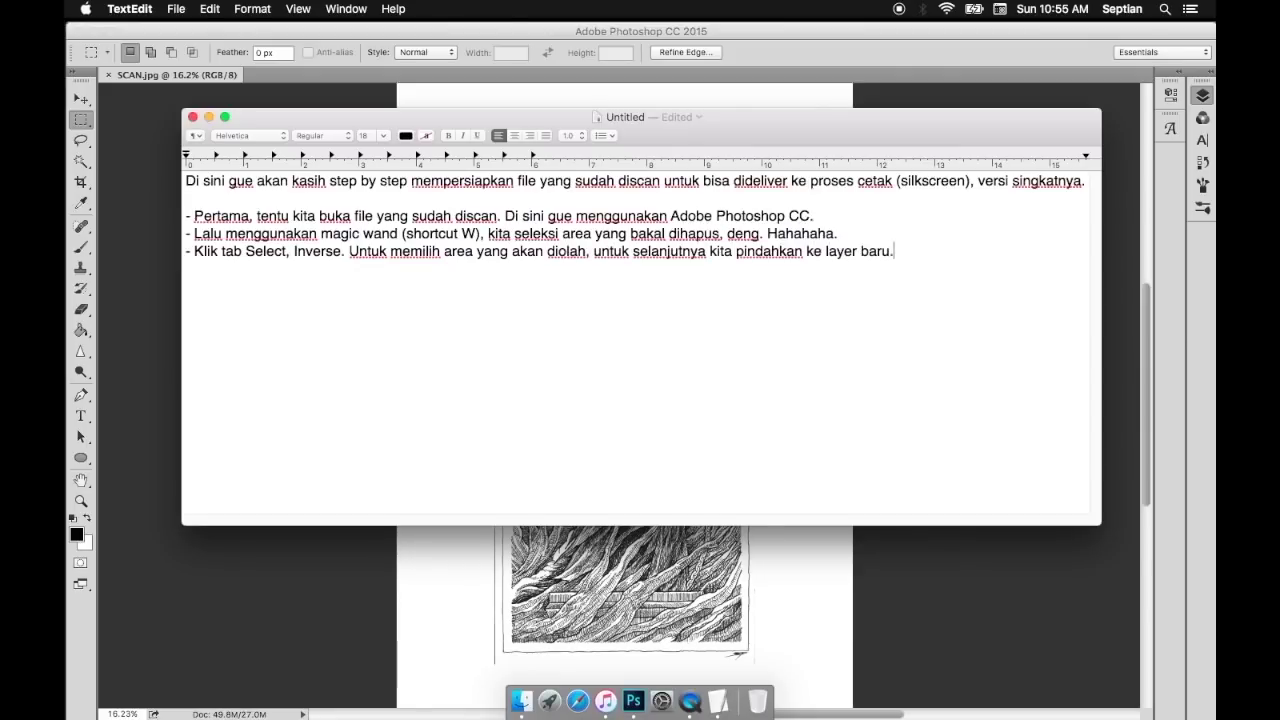
Switch to Photoshop, invert the selection so it covers the artwork, and activate the Magic Wand tool
{"action": "key", "text": "super+Tab"}
{"action": "left_click", "coordinate": [413, 9]}
{"action": "left_click", "coordinate": [429, 77]}
{"action": "key", "text": "w"}
In TextEdit, add the line "- Klik kanan (masih menggunakan magic wand), untuk memindahkan area yang akan diolah ke layer baru."
{"action": "key", "text": "super+Tab"}
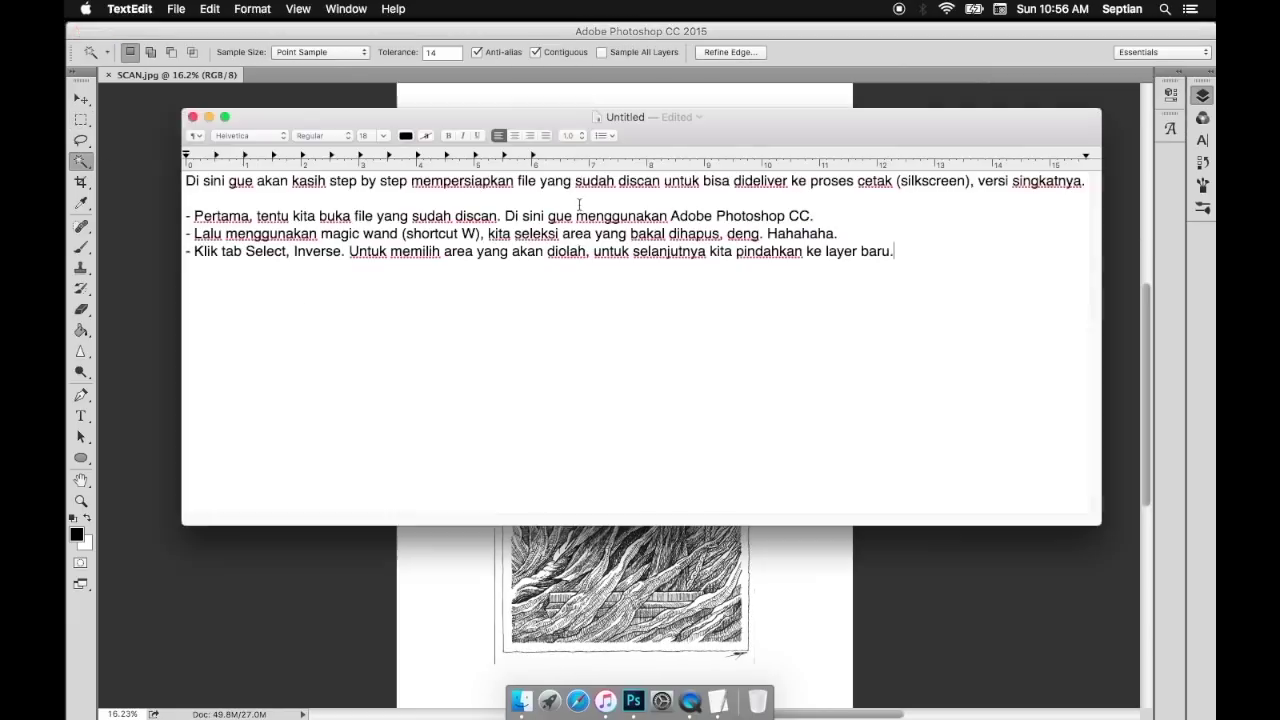
{"action": "type", "text": "Klik kanan (masih menggunakan magic wand"}
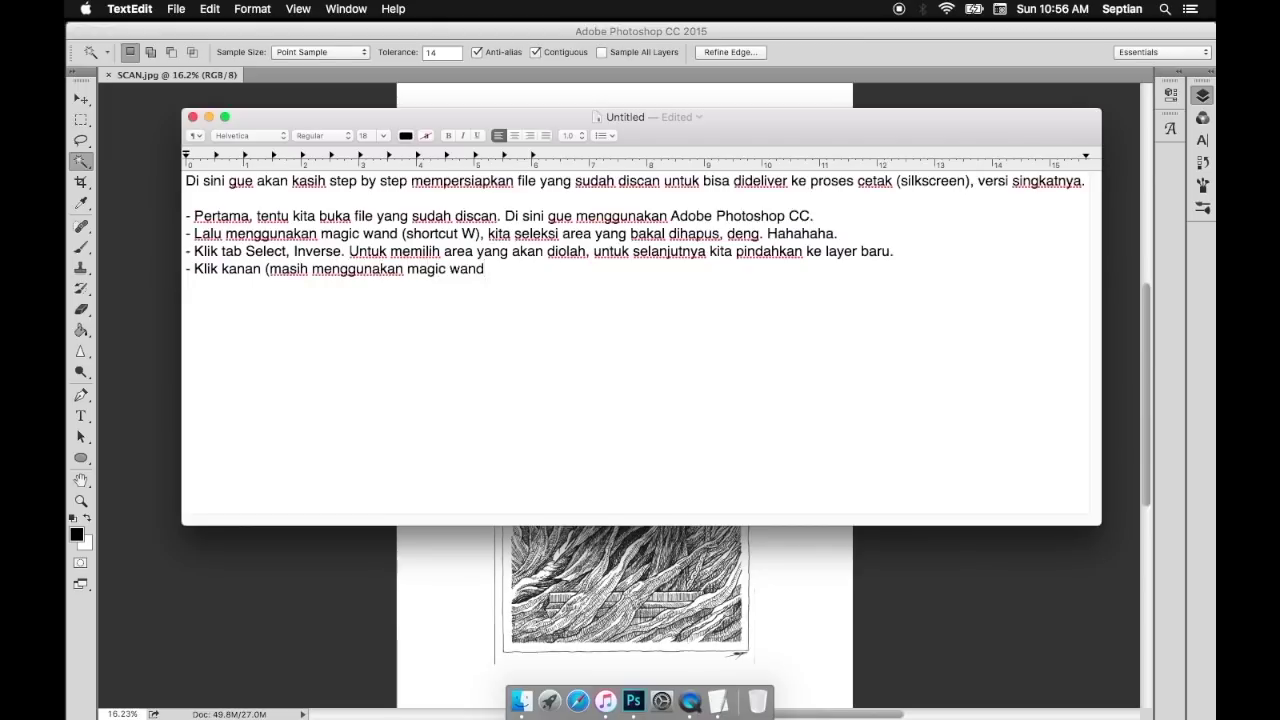
{"action": "type", "text": "), untuk memindahkan layer yang akan di"}
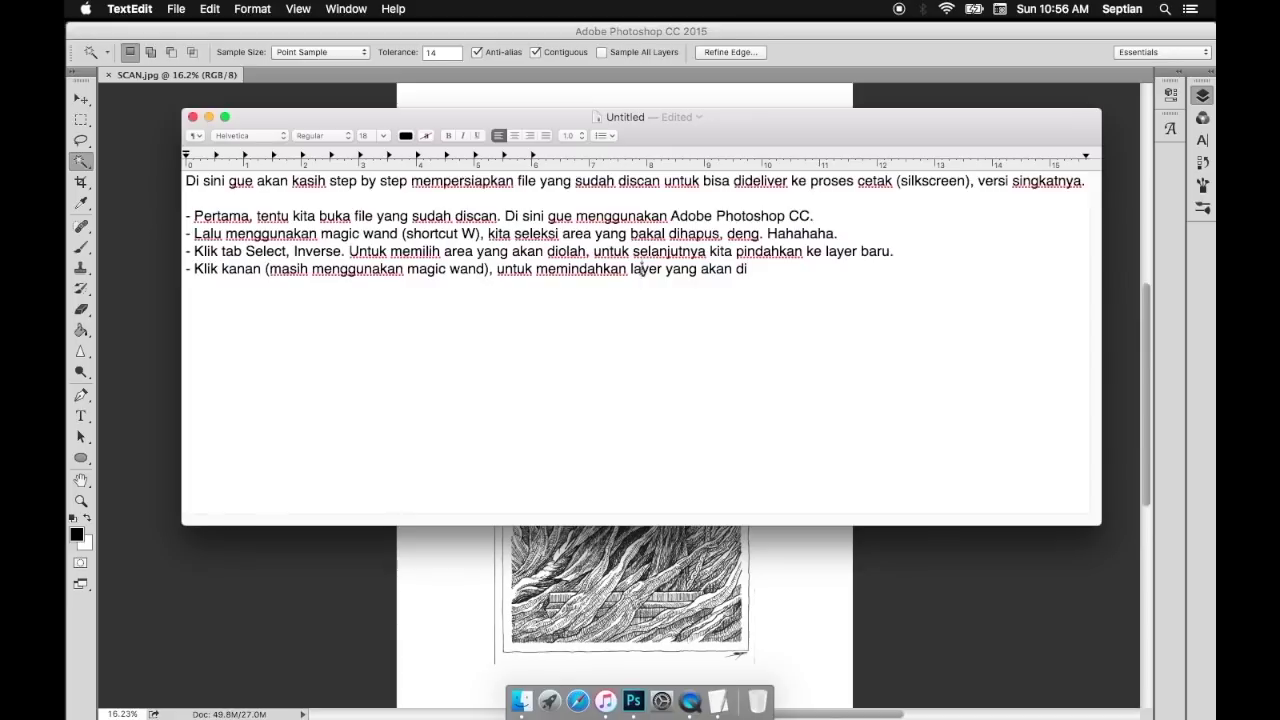
{"action": "double_click", "coordinate": [641, 269]}
{"action": "type", "text": "area"}
{"action": "type", "text": "layer baru."}
In Photoshop, move the selected artwork onto its own layer with Layer Via Cut
{"action": "key", "text": "super+Tab"}
{"action": "right_click", "coordinate": [614, 227]}
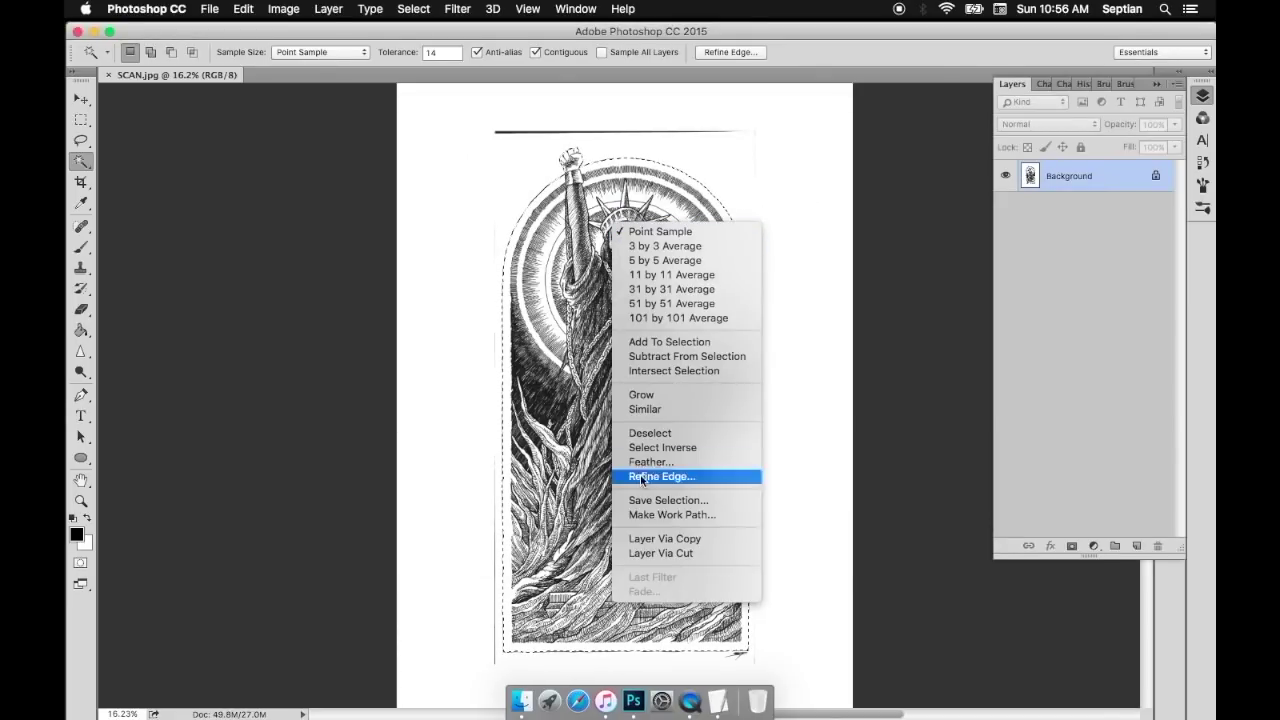
{"action": "left_click", "coordinate": [659, 553]}
In TextEdit, append "Pilih opsi Layer via Cut." to the last instruction line
{"action": "key", "text": "super+Tab"}
{"action": "type", "text": "Pilih "}
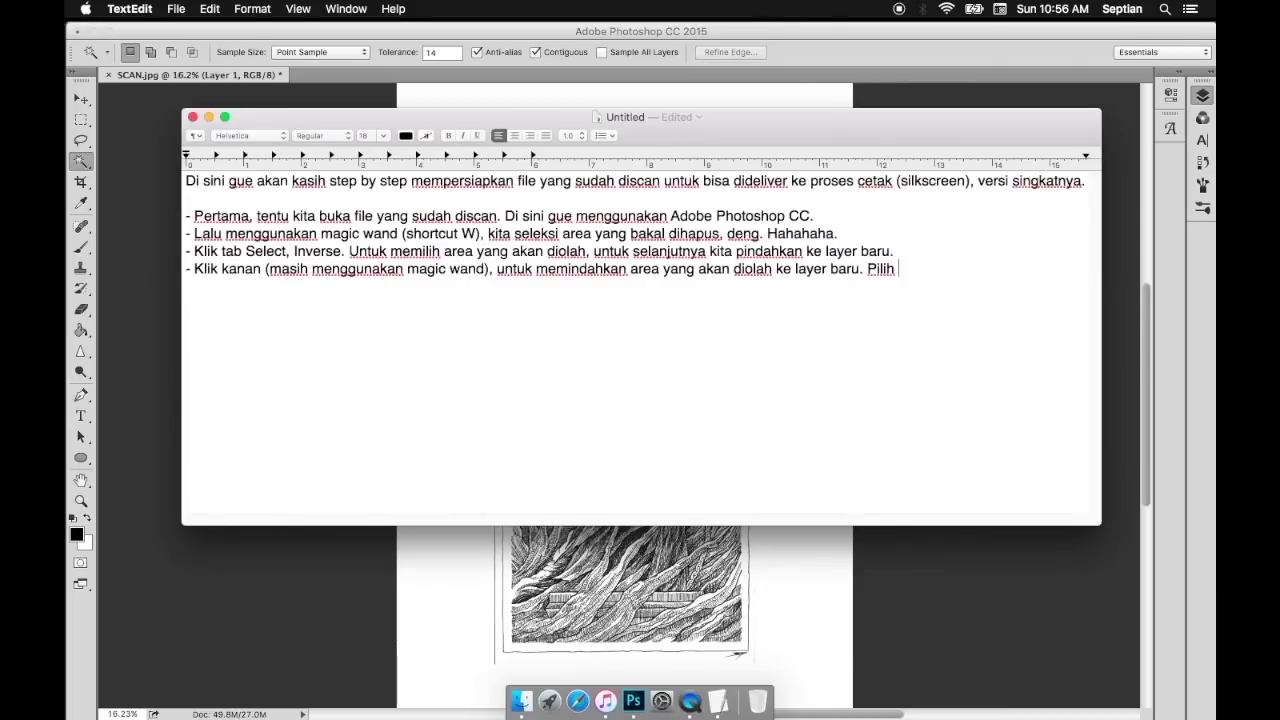
{"action": "type", "text": "opsi Layer via Cut."}
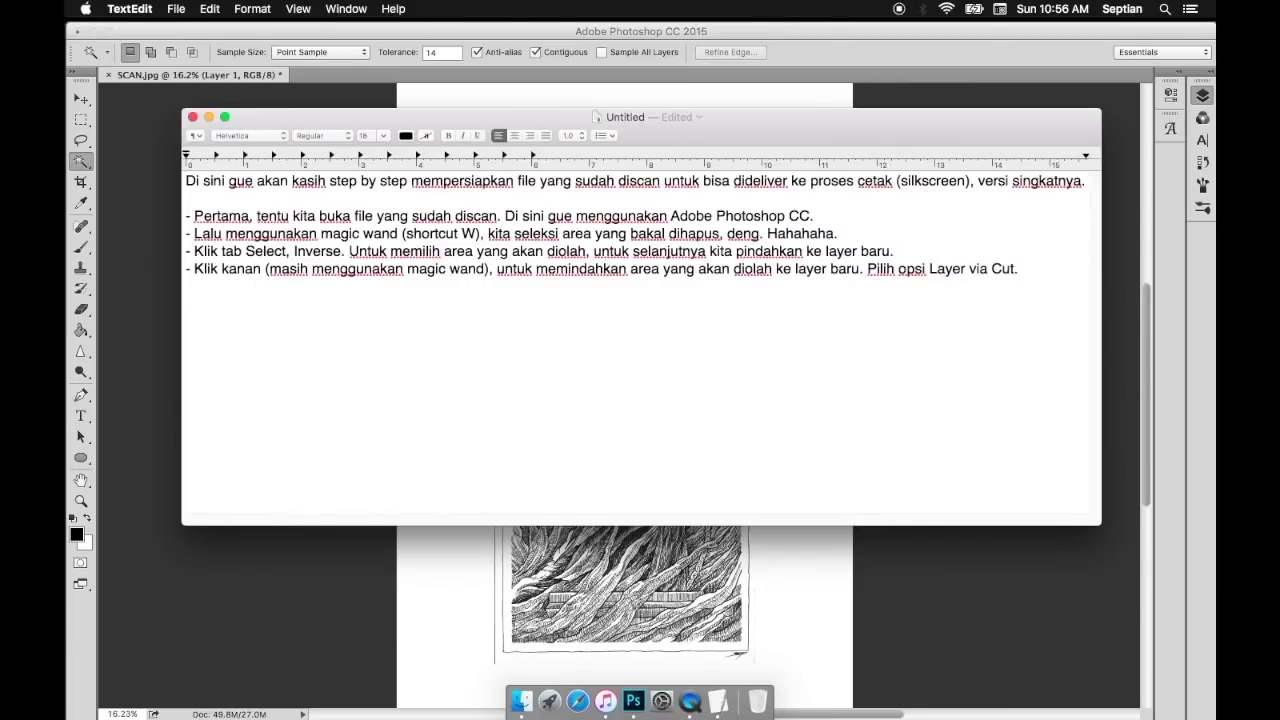
In Photoshop, check the cut-out artwork by hiding the Background layer and showing it again
{"action": "key", "text": "super+Tab"}
{"action": "scroll", "coordinate": [771, 244], "scroll_direction": "down", "scroll_amount": 2}
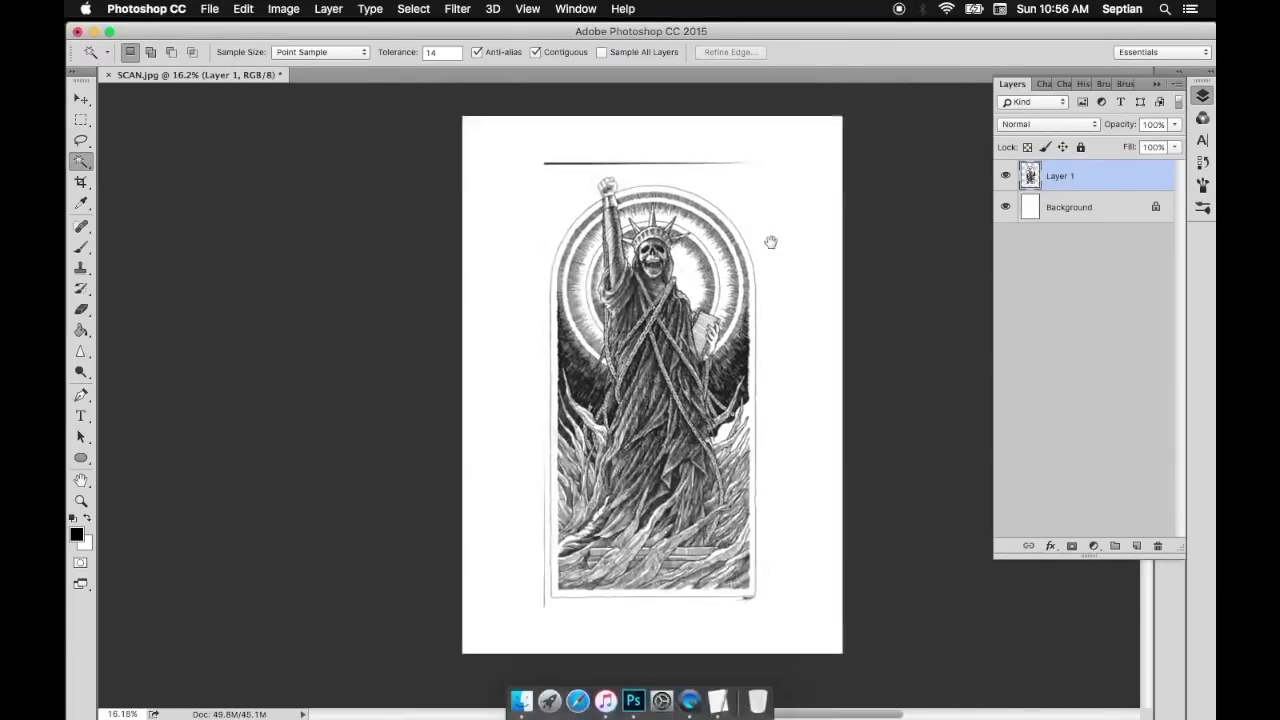
{"action": "left_click", "coordinate": [1006, 209]}
{"action": "left_click", "coordinate": [1006, 209]}
In TextEdit, start a new line with "- Selanjutnya, siapkan lembar kerja baru sesuai dengan ukuran yang diperlukan."
{"action": "key", "text": "super+Tab"}
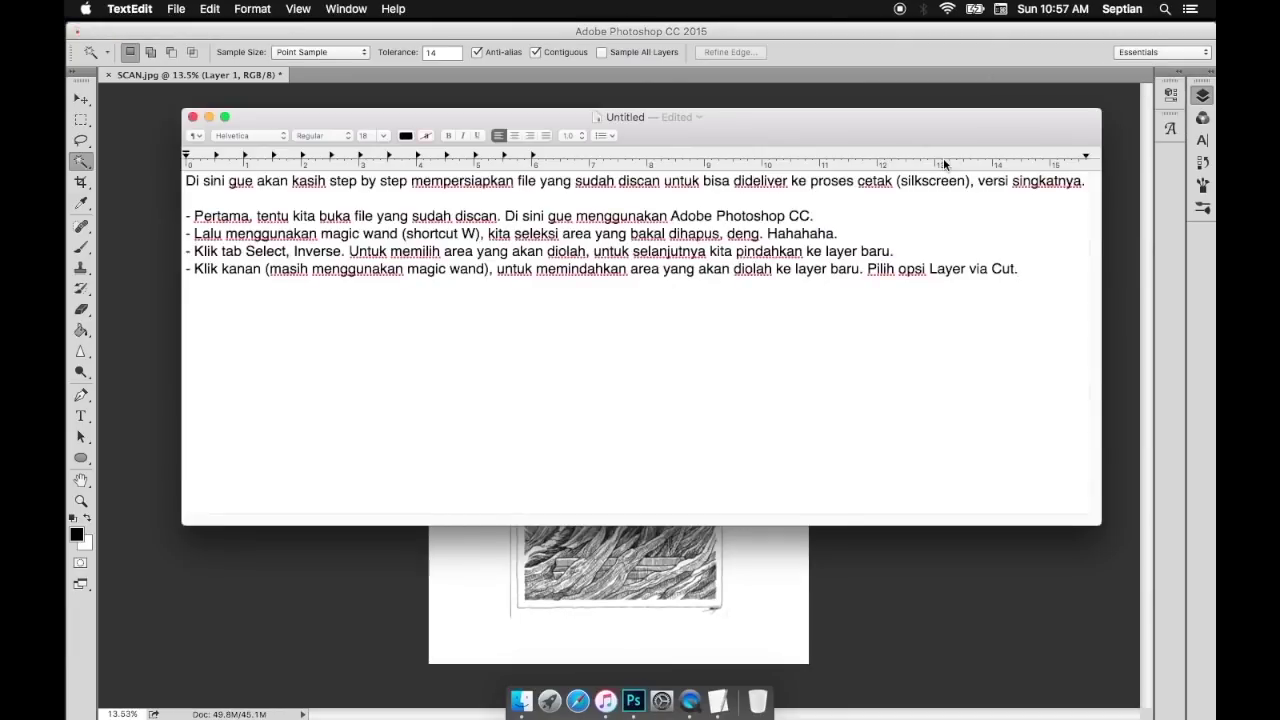
{"action": "key", "text": "Return"}
{"action": "type", "text": "- Selanjutnya, siapkan lebar"}
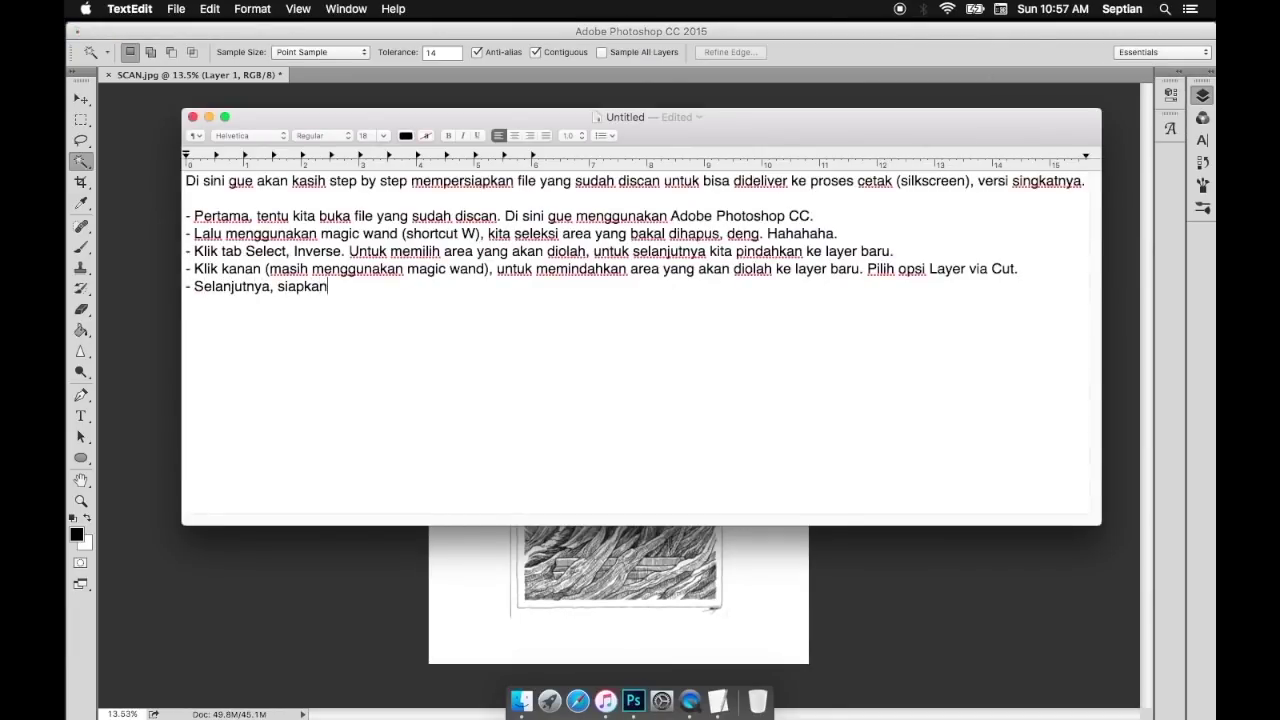
{"action": "key", "text": "BackSpace"}
{"action": "key", "text": "BackSpace"}
{"action": "type", "text": "mbar kerja bar"}
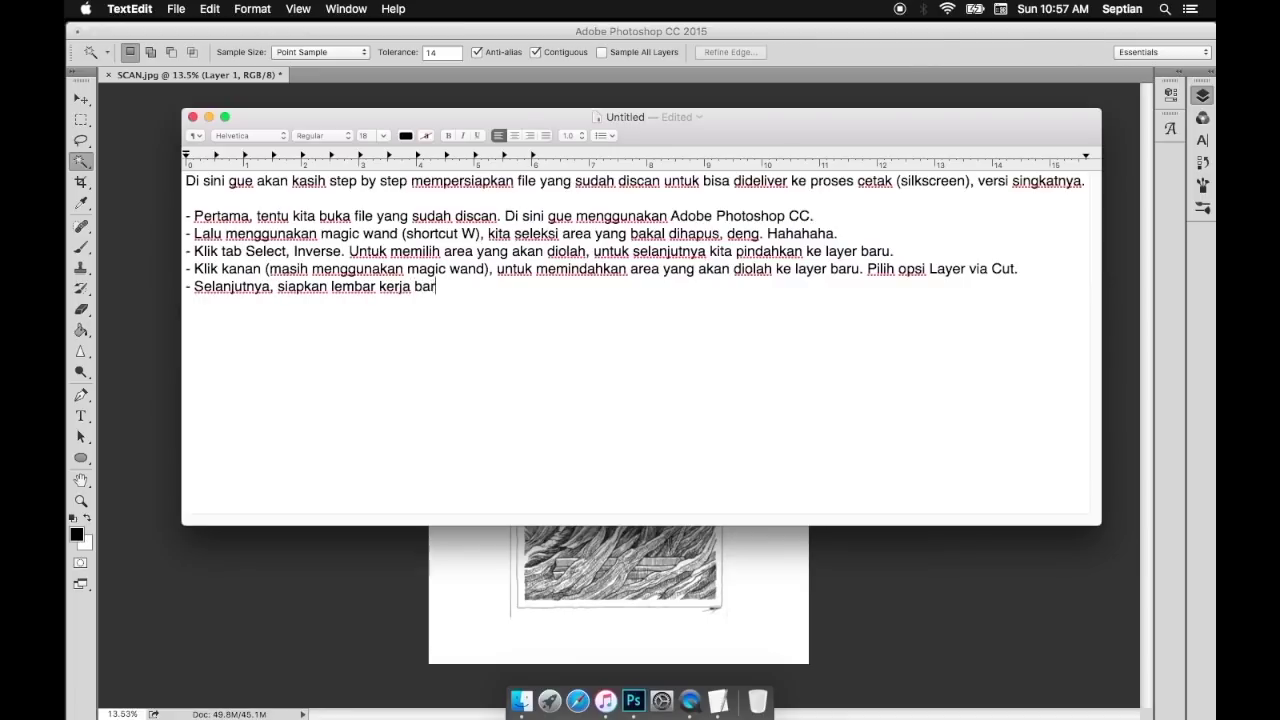
{"action": "type", "text": "u sesuai dengan ukuran yang diperlukan."}
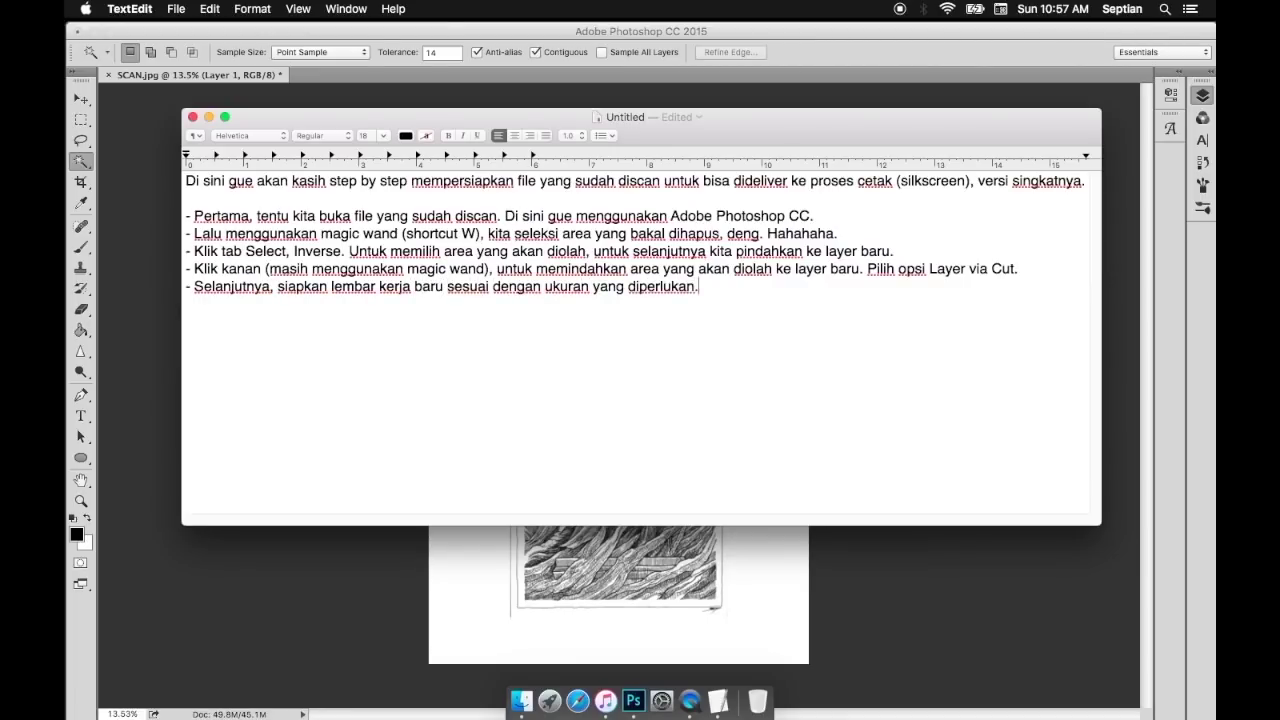
Continue the line with "Gue biasa menggunakan preset berukuran 32x48cm dengan resolusi (minimum) 300 dpi."
{"action": "type", "text": " Gue biasa menggunakan p"}
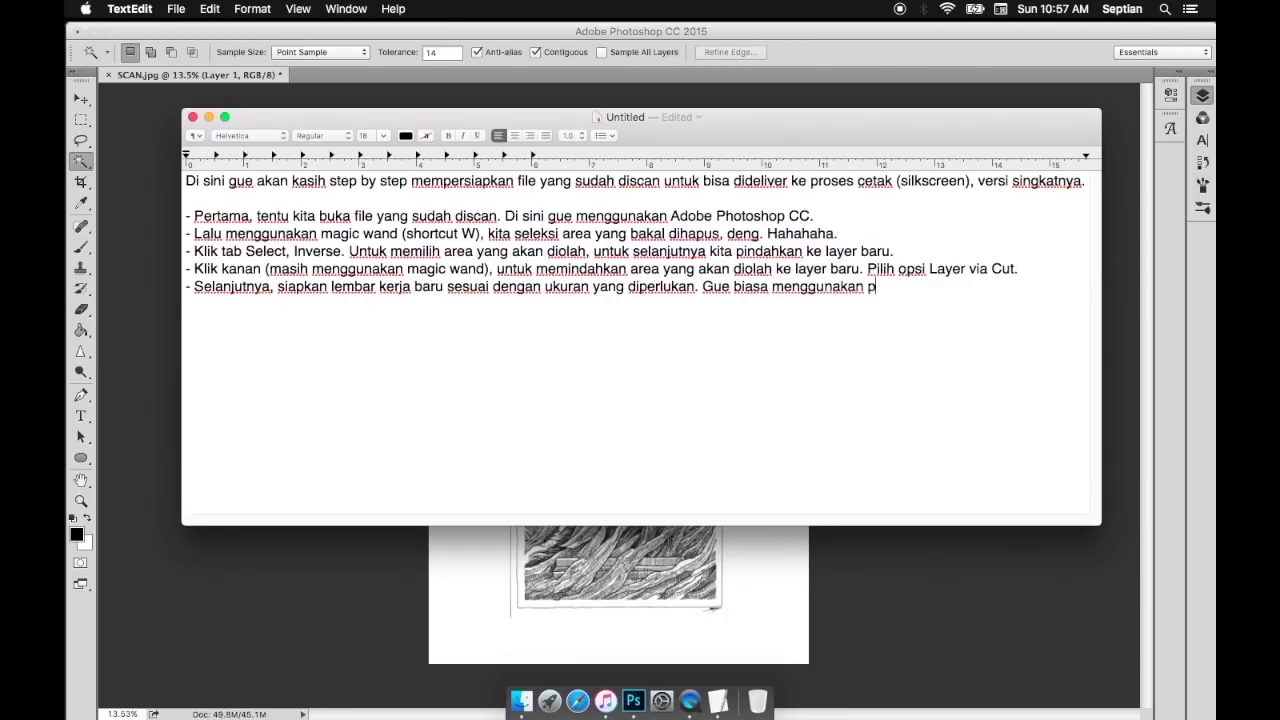
{"action": "type", "text": "reset berukuran 32x48cm den"}
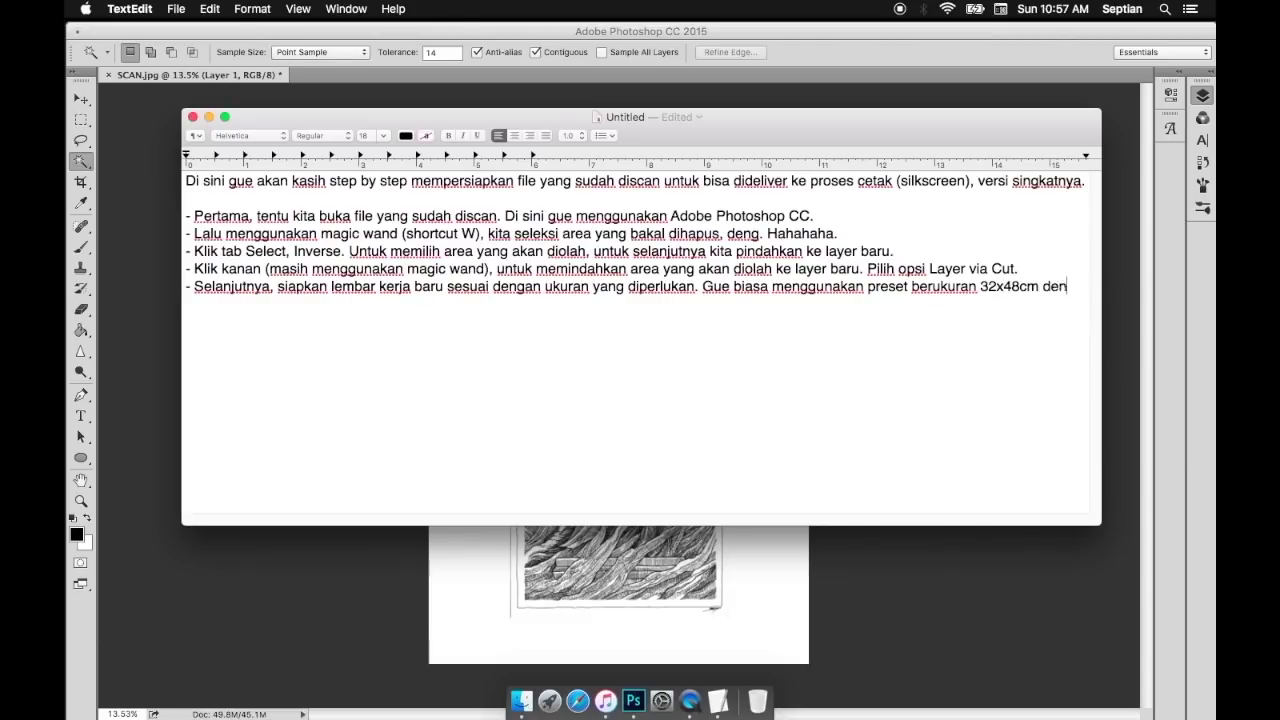
{"action": "type", "text": "gan resolusi (minim"}
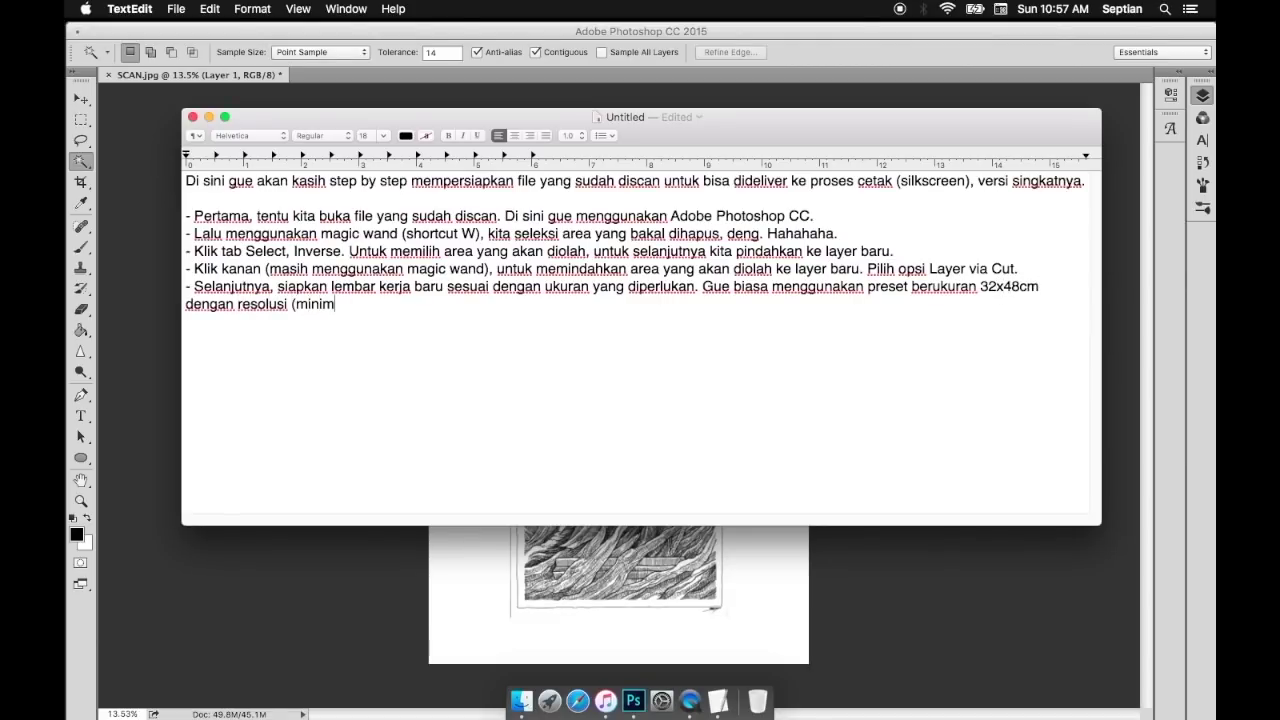
{"action": "type", "text": "um) 300 dp"}
In Photoshop, create a new document named Worksheet using the 32.2 cm X 48 cm preset at 300 pixels/inch
{"action": "key", "text": "super+Tab"}
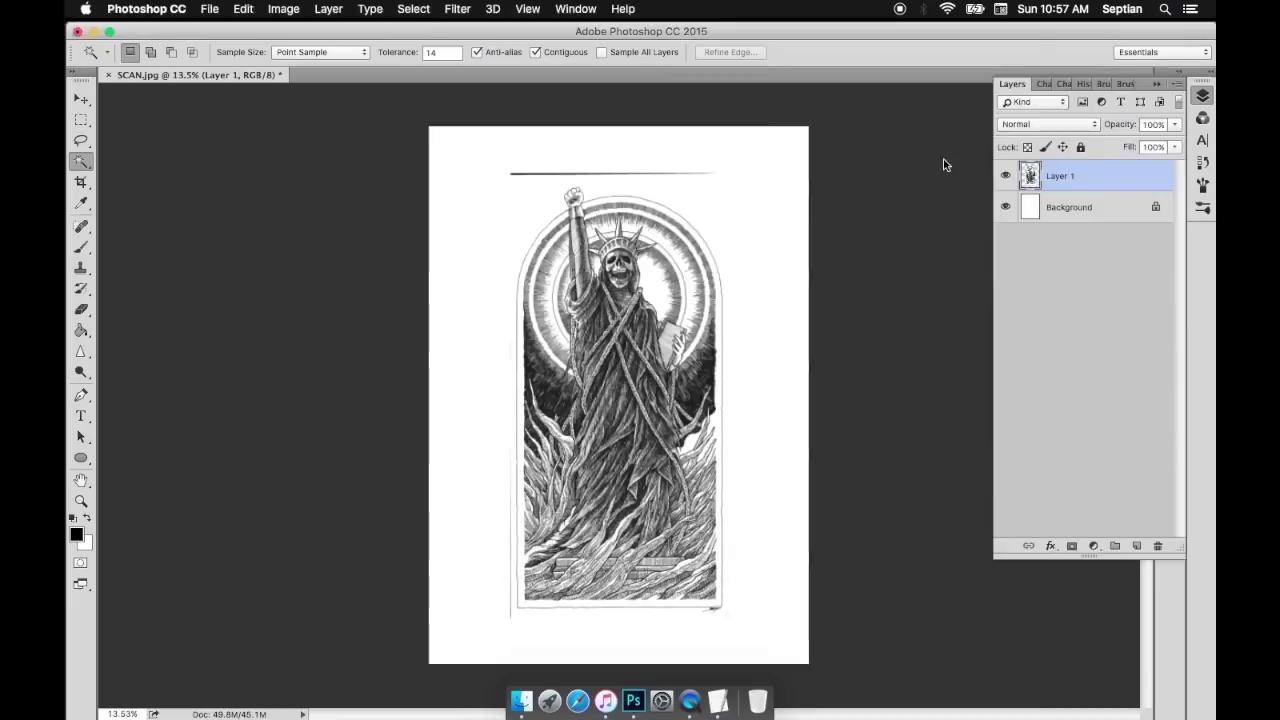
{"action": "left_click", "coordinate": [210, 8]}
{"action": "left_click", "coordinate": [220, 29]}
{"action": "left_click", "coordinate": [558, 203]}
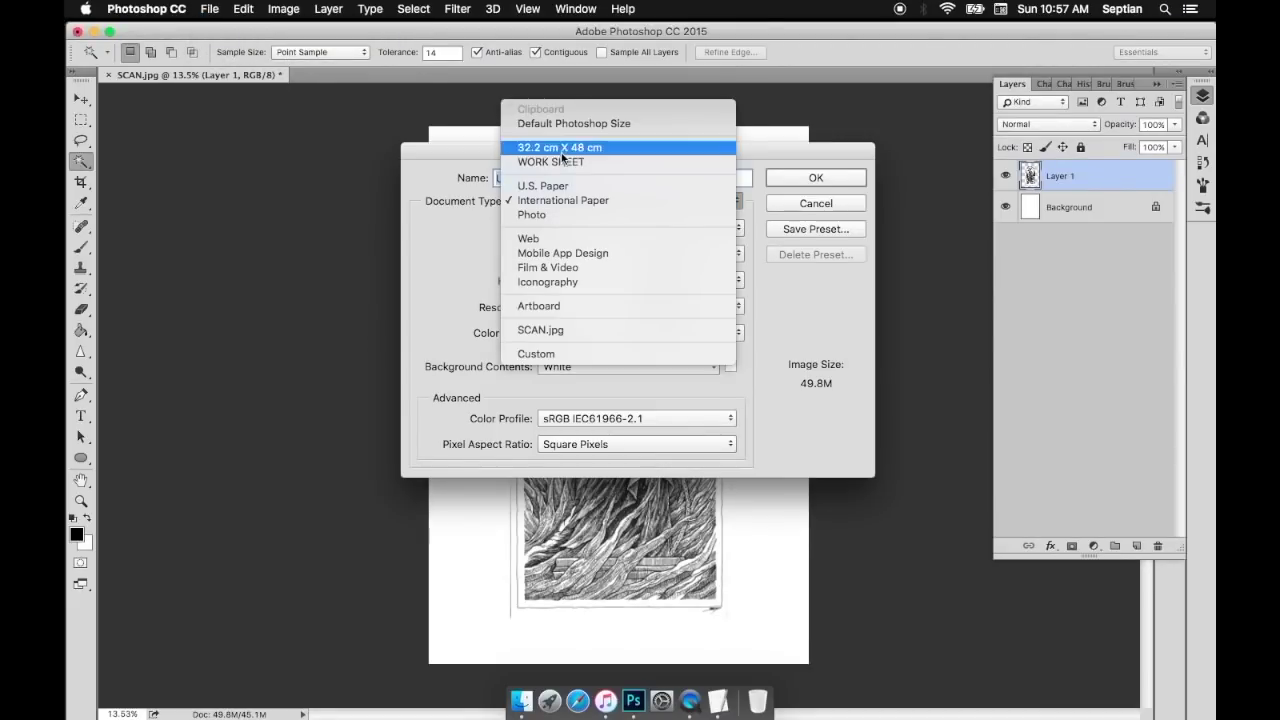
{"action": "left_click", "coordinate": [562, 165]}
{"action": "type", "text": "Worksheet"}
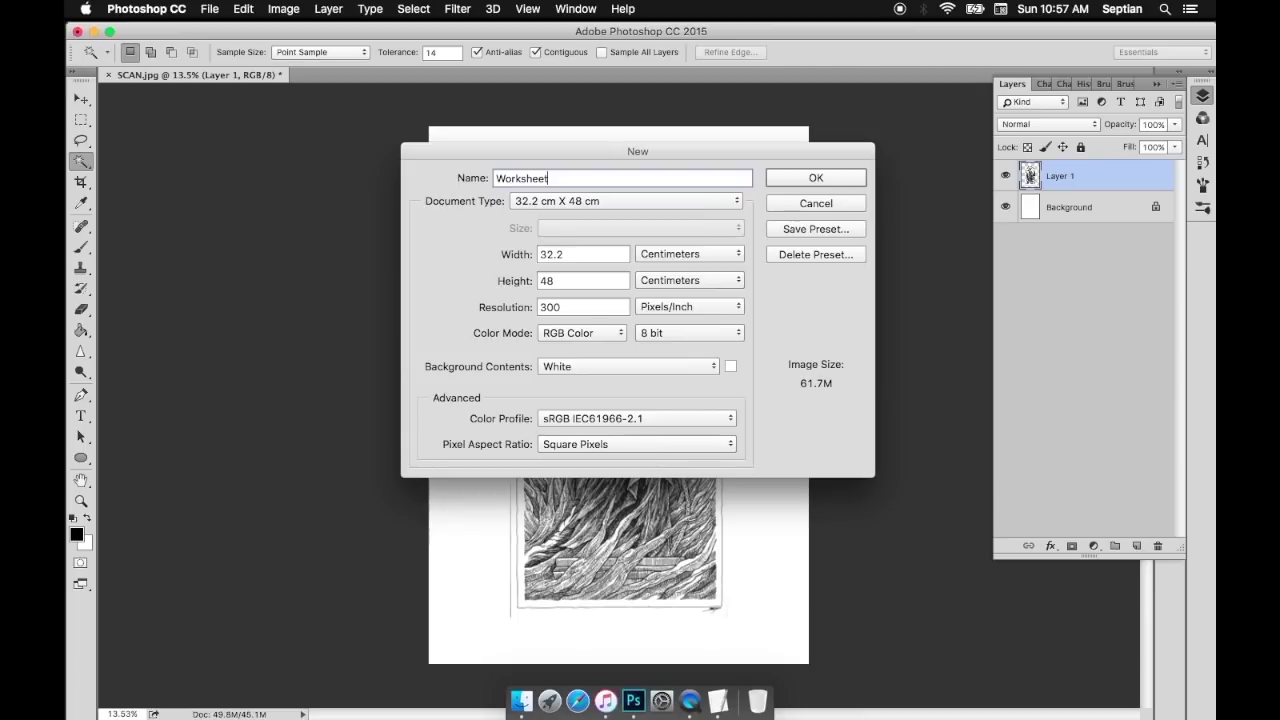
{"action": "key", "text": "Return"}
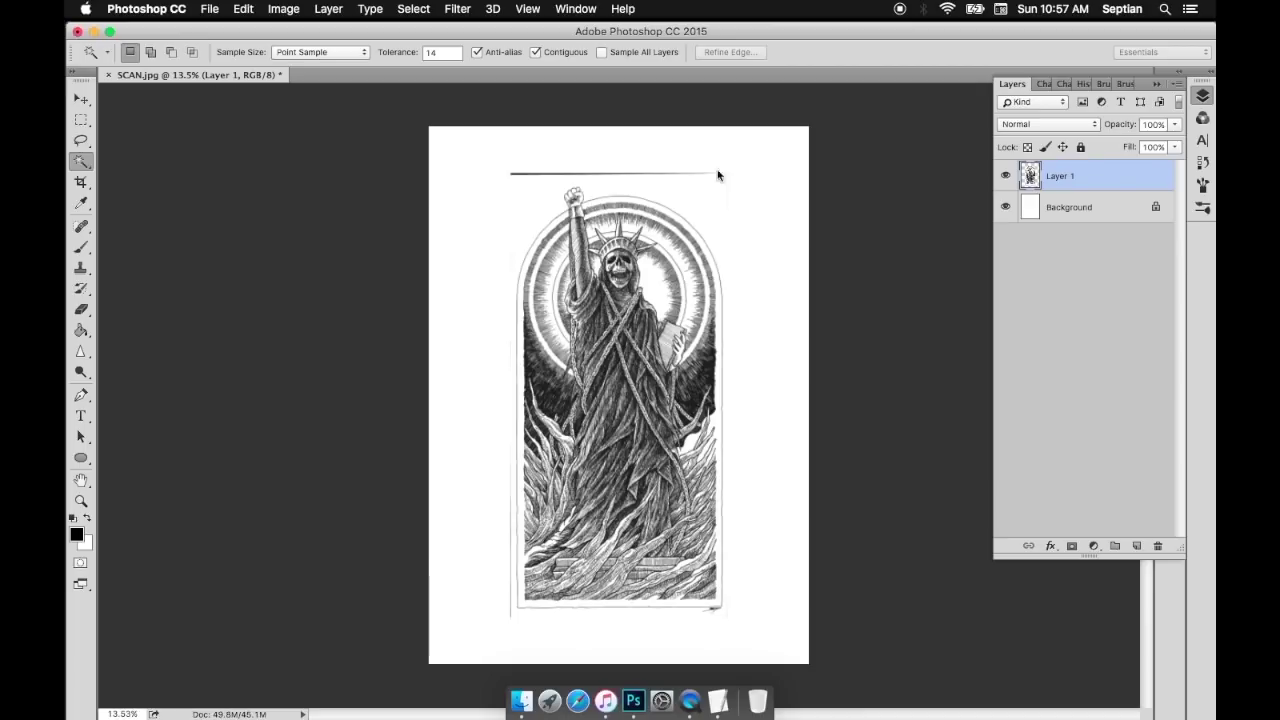
Copy the artwork layer from SCAN.jpg into the Worksheet document with the Move tool
{"action": "left_click", "coordinate": [240, 75]}
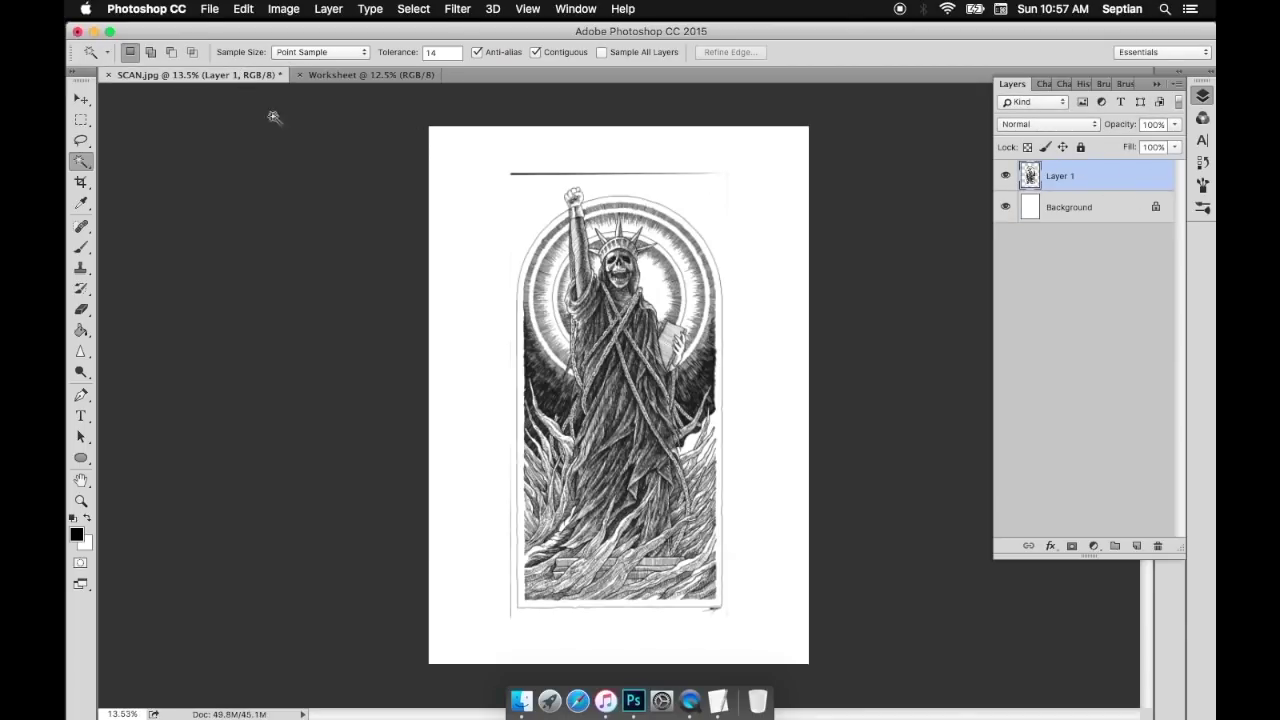
{"action": "key", "text": "v"}
{"action": "left_click_drag", "start_coordinate": [569, 240], "coordinate": [566, 204]}
Close the SCAN.jpg document, leaving only Worksheet open
{"action": "left_click", "coordinate": [195, 74]}
{"action": "left_click", "coordinate": [211, 9]}
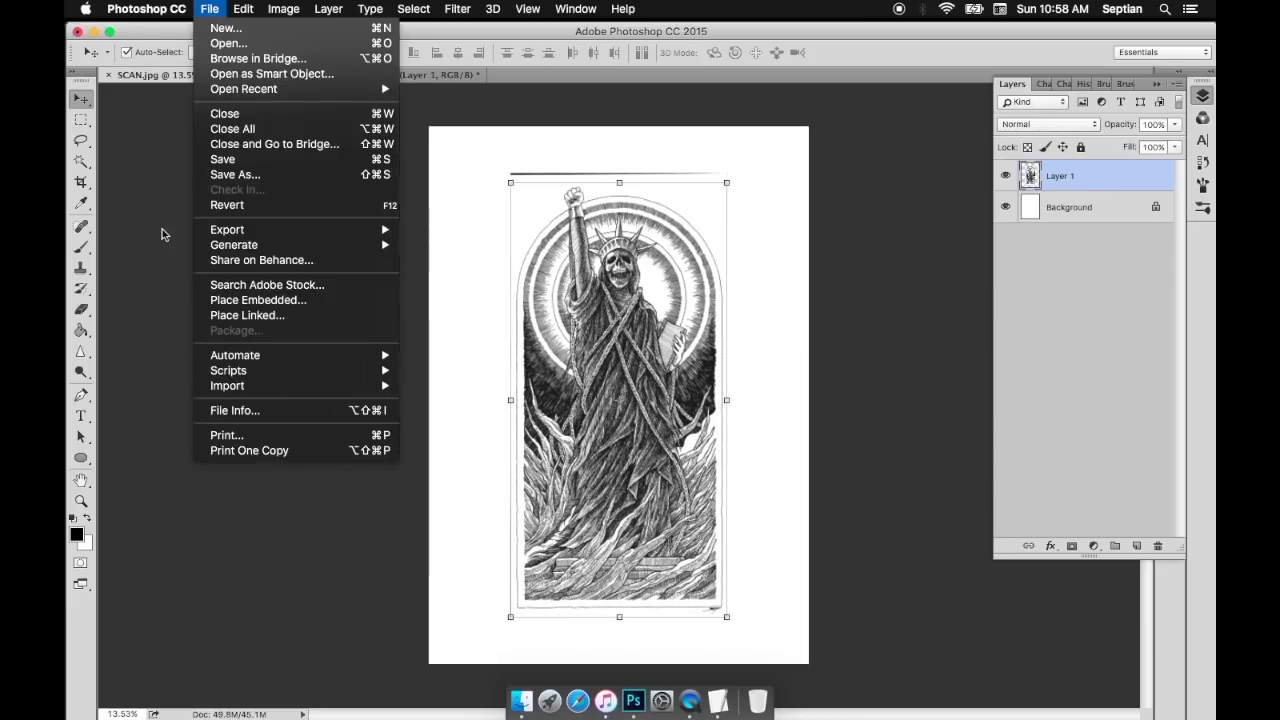
{"action": "left_click", "coordinate": [108, 74]}
{"action": "left_click", "coordinate": [604, 258]}
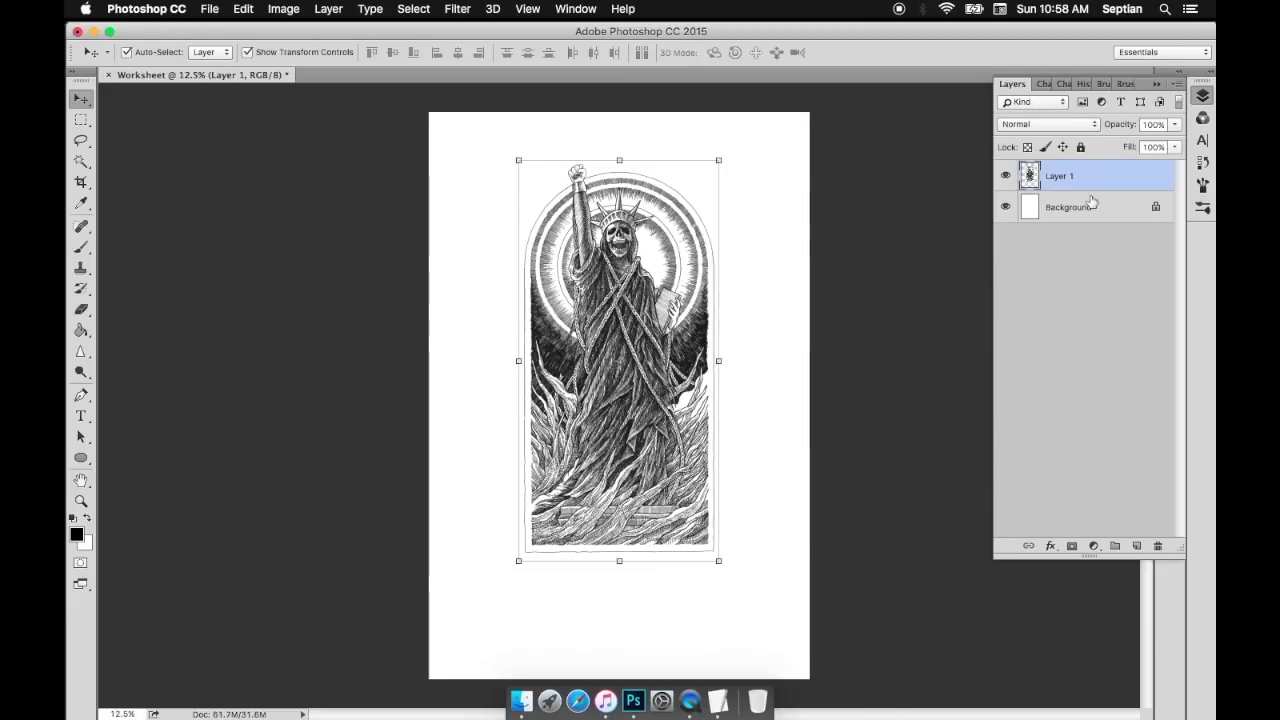
Center Layer 1 vertically on the page, then enlarge it proportionally around its center and deselect it
{"action": "key", "text": "super+alt+a"}
{"action": "left_click", "coordinate": [393, 55]}
{"action": "left_click", "coordinate": [1085, 176]}
{"action": "left_click_drag", "start_coordinate": [719, 195], "coordinate": [760, 152]}
{"action": "key", "text": "Return"}
{"action": "left_click", "coordinate": [789, 206]}
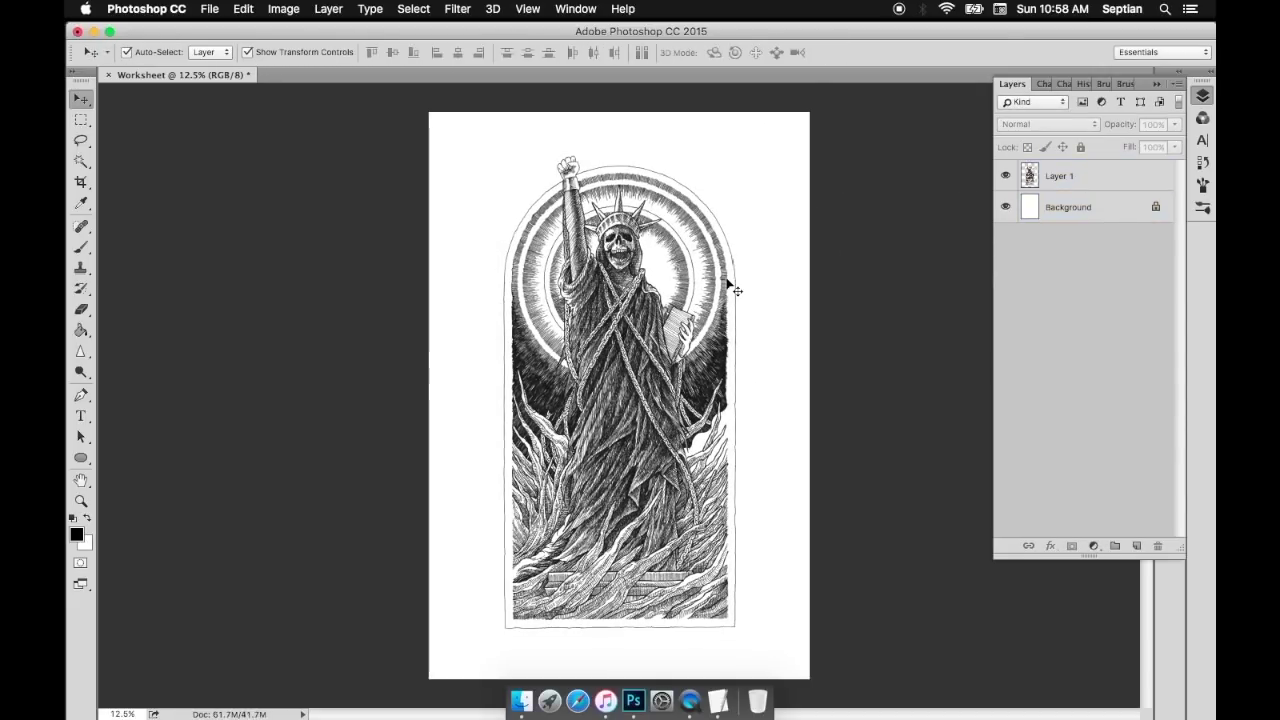
In TextEdit, add the line "- Lalu pilih Blending Option, di layer yang akan diolah. Gue akan membersihkan noda-noda membandel di luar area yang sudah gue seleksi."
{"action": "key", "text": "super+Tab"}
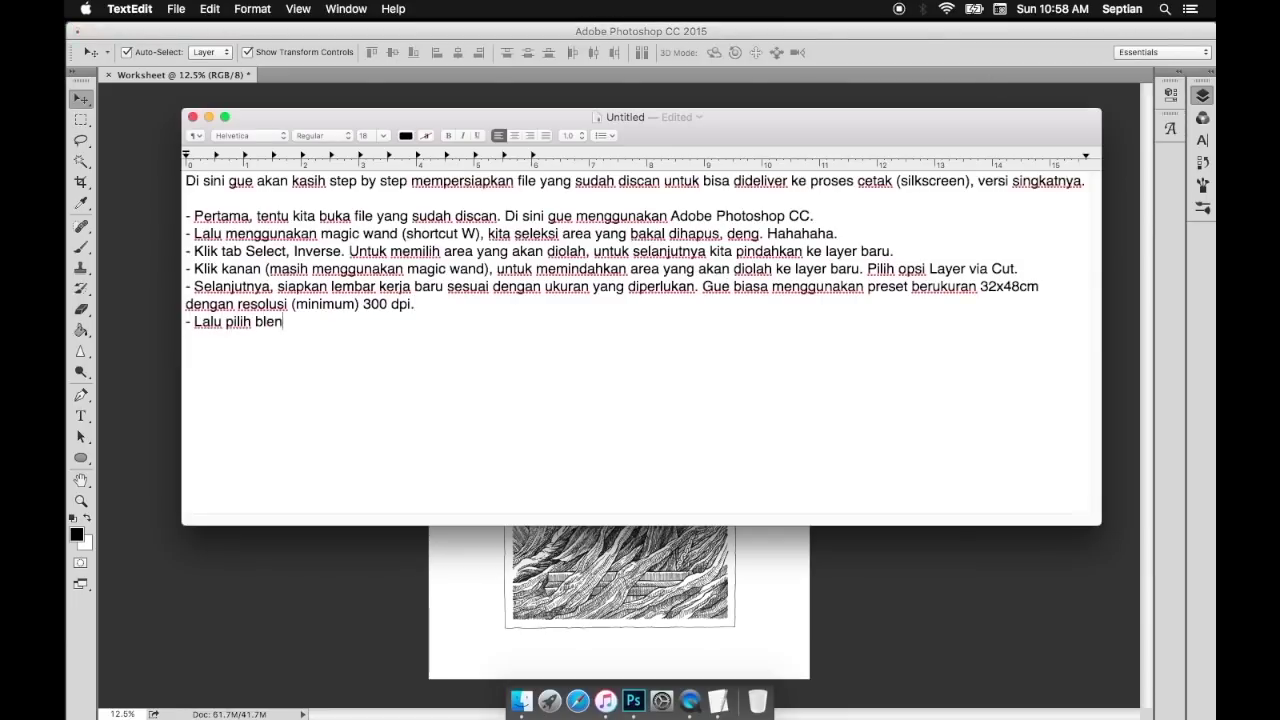
{"action": "type", "text": "ding option"}
{"action": "left_click_drag", "start_coordinate": [255, 322], "coordinate": [357, 322]}
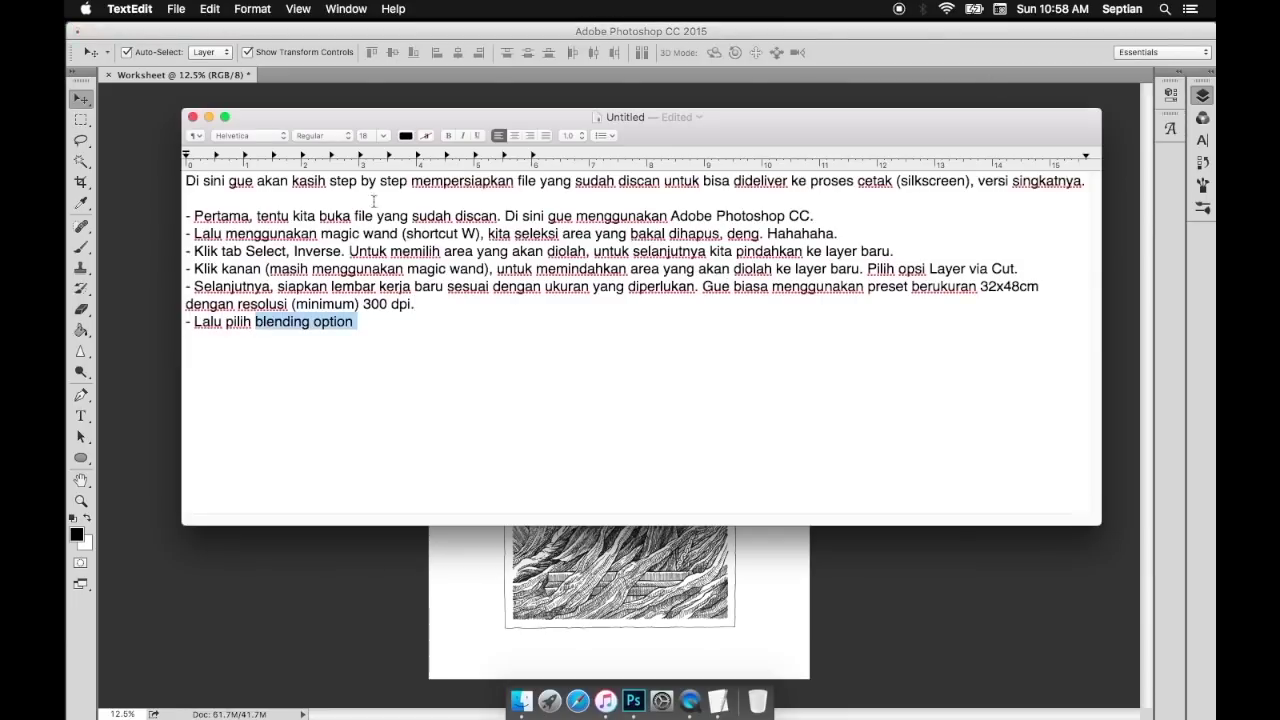
{"action": "type", "text": "Blending Option, di layer yang akan diolah. K"}
{"action": "key", "text": "BackSpace"}
{"action": "type", "text": "Gue akan membersihkan noda-noda memb"}
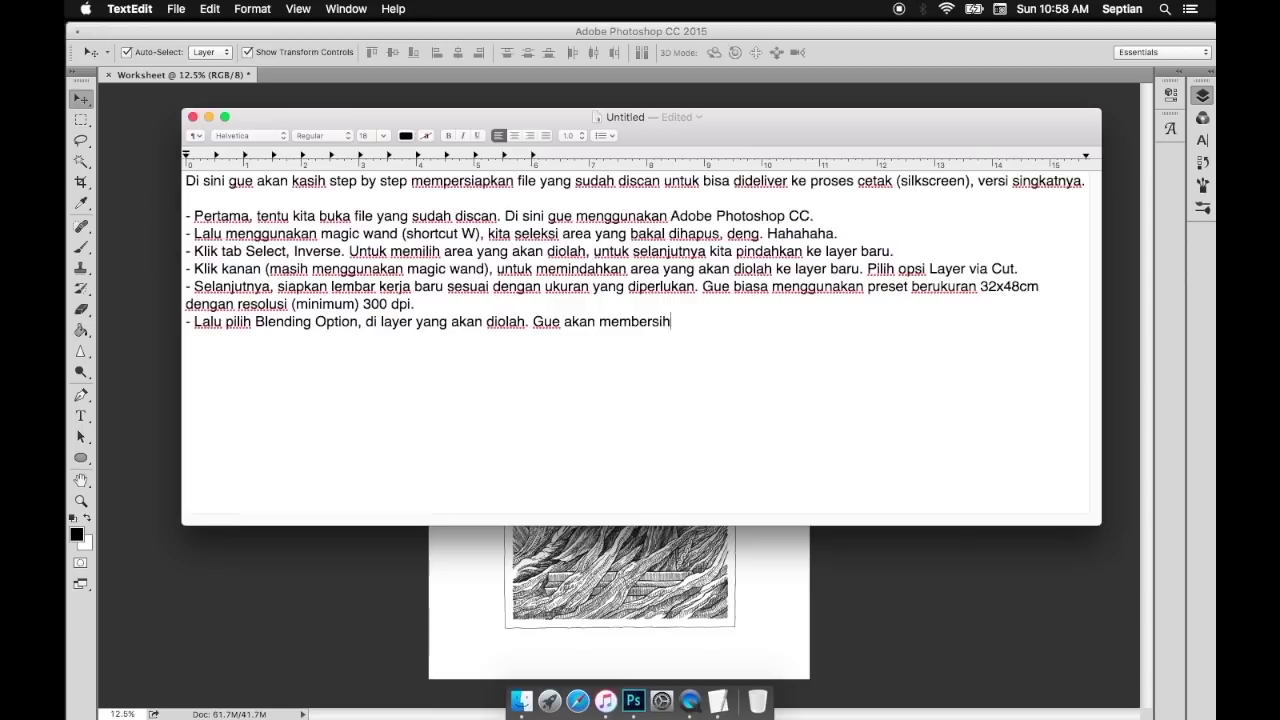
{"action": "type", "text": "andel di luar area yang sudah gue seleksi"}
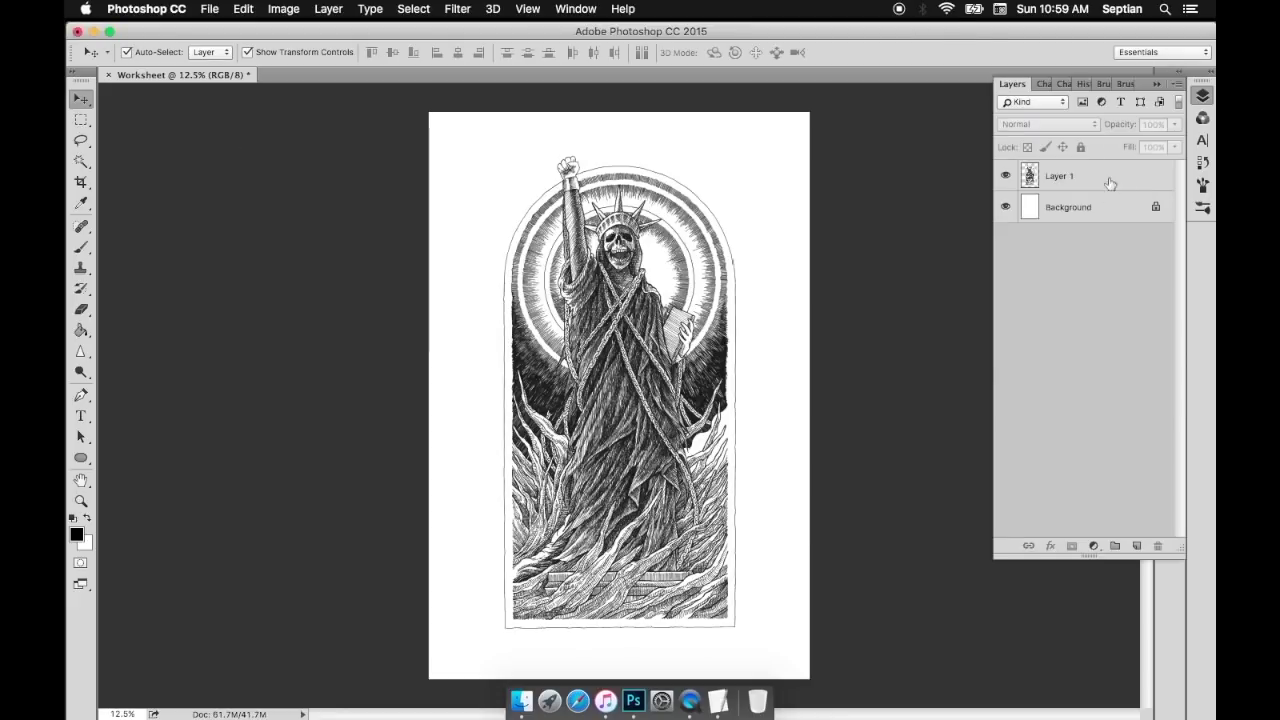
Open the Blending Options for Layer 1 in Photoshop's Worksheet document
{"action": "right_click", "coordinate": [1108, 177]}
{"action": "left_click", "coordinate": [1031, 34]}
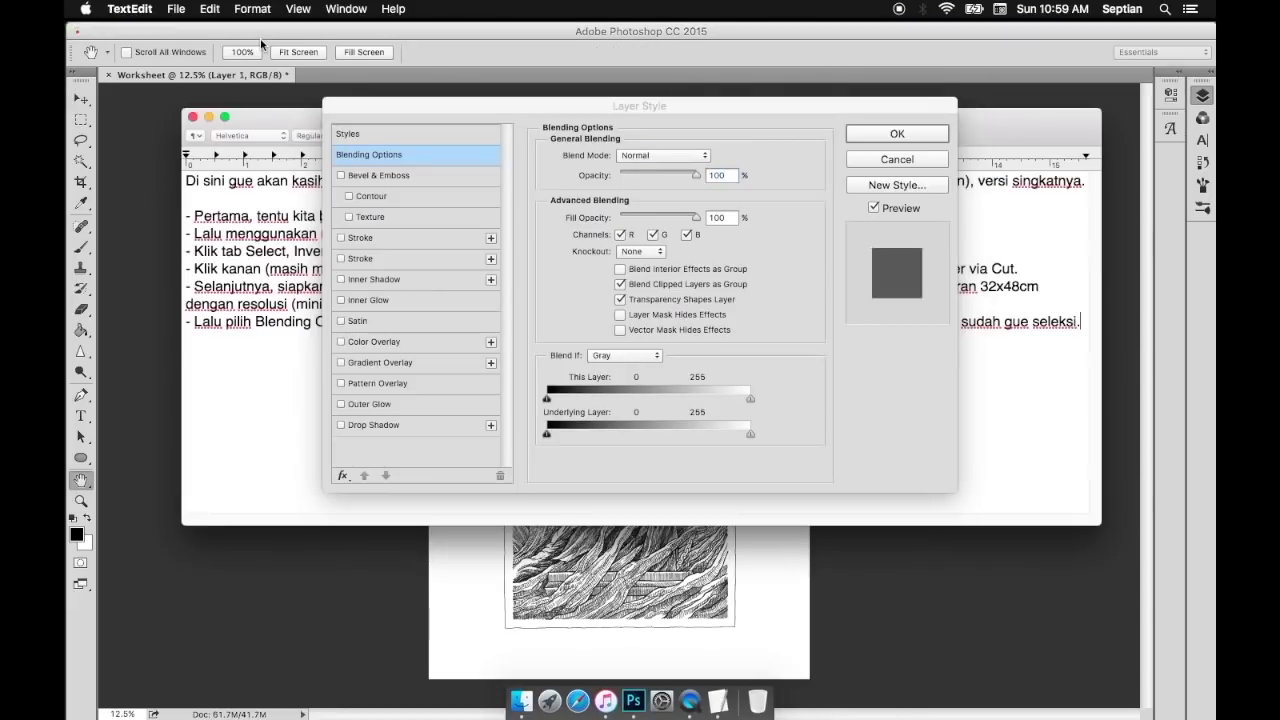
In TextEdit, add the line "- Aktifkan opsi STROKE, untuk mempertegas jerawat-jerawat di luar area gambarnya."
{"action": "left_click", "coordinate": [283, 387]}
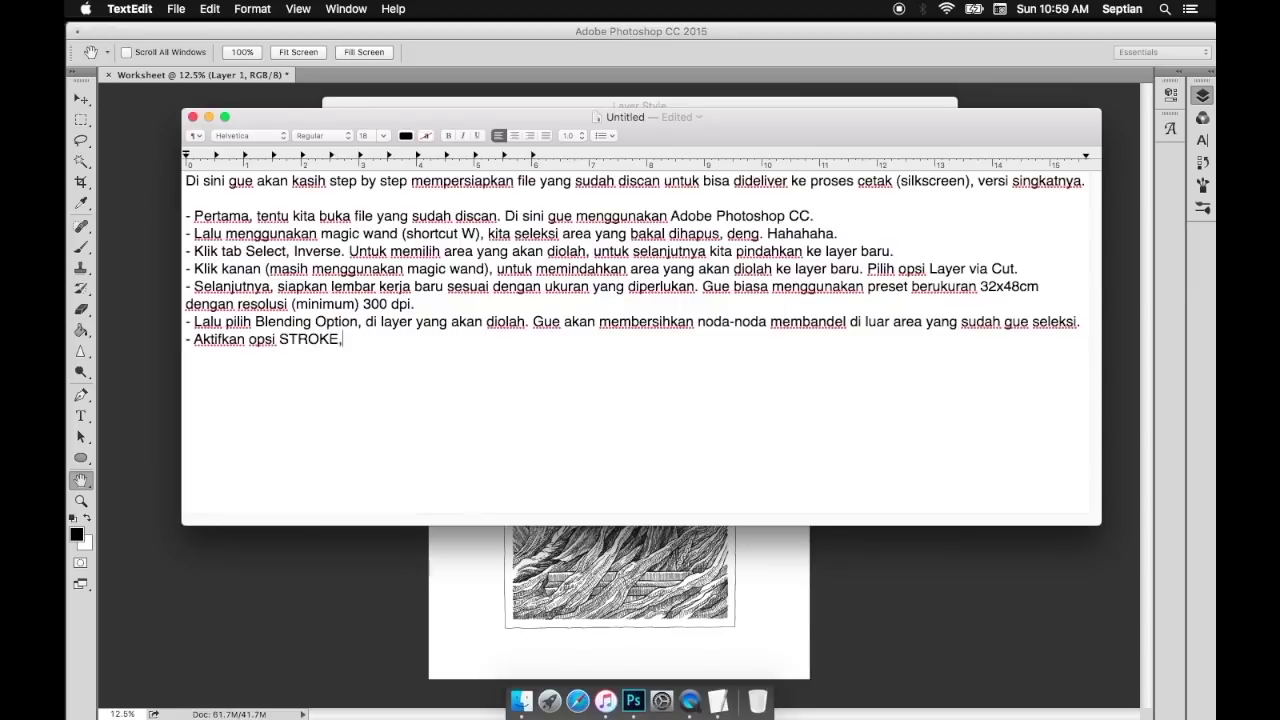
{"action": "type", "text": "ntuk mempertegas "}
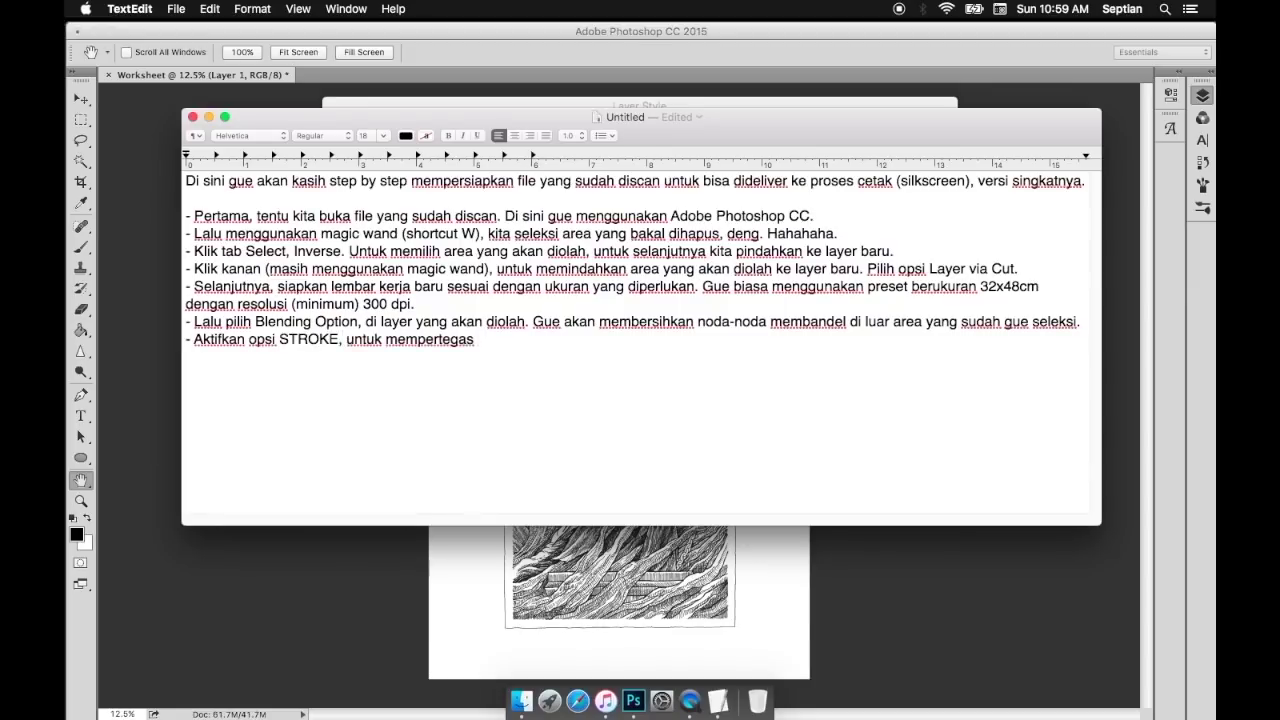
{"action": "type", "text": "jerawat-jerawat di luar area gambarnya."}
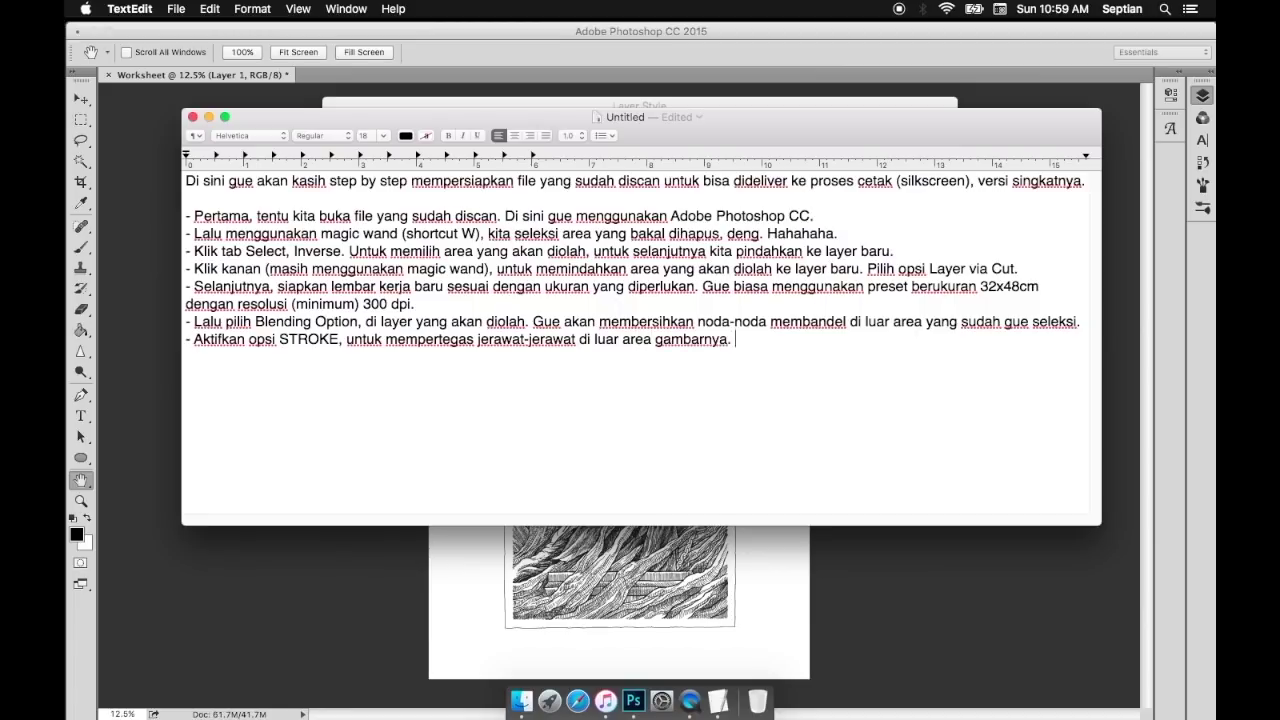
In Photoshop, enable a black, centred Stroke on Layer 1, set its size to 54 px, and apply the layer style
{"action": "key", "text": "super+Tab"}
{"action": "left_click", "coordinate": [343, 238]}
{"action": "mouse_move", "coordinate": [476, 109]}
{"action": "left_mouse_down"}
{"action": "mouse_move", "coordinate": [935, 205]}
{"action": "mouse_move", "coordinate": [959, 158]}
{"action": "mouse_move", "coordinate": [1017, 152]}
{"action": "left_mouse_up"}
{"action": "left_click", "coordinate": [880, 281]}
{"action": "left_click_drag", "start_coordinate": [1080, 200], "coordinate": [1094, 204]}
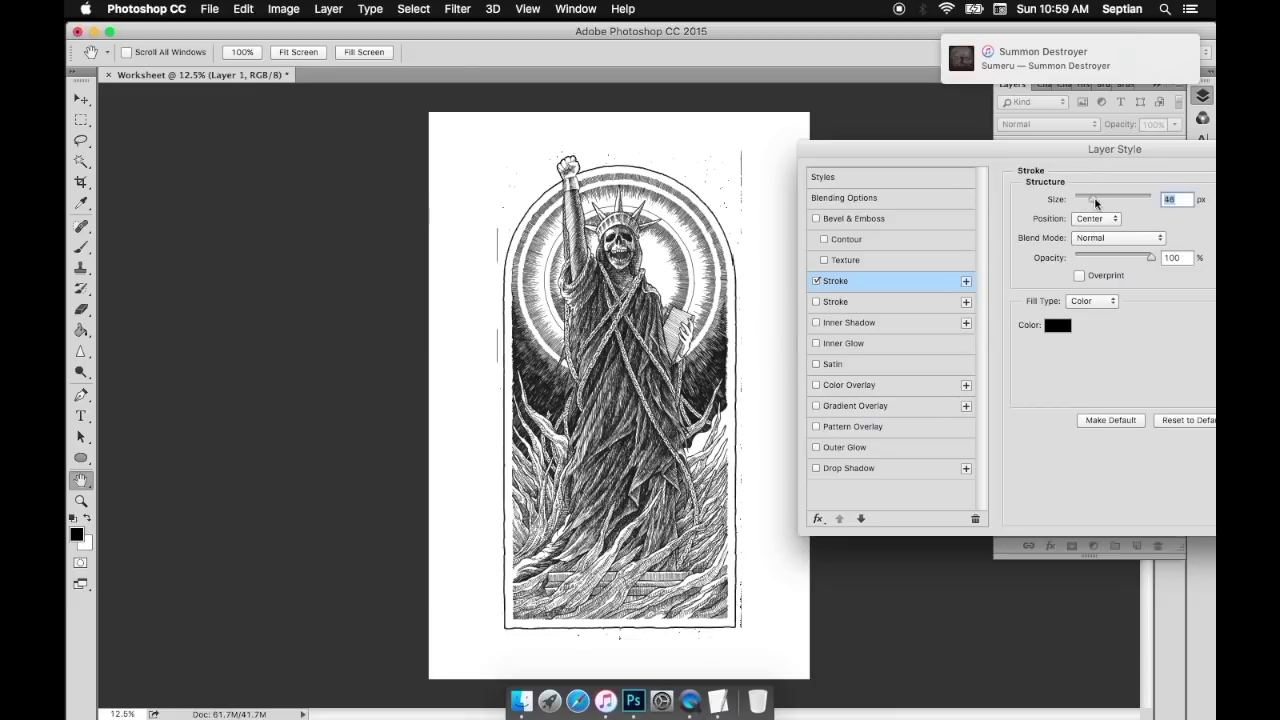
{"action": "left_click_drag", "start_coordinate": [1080, 150], "coordinate": [898, 176]}
{"action": "left_click", "coordinate": [1169, 207]}
In TextEdit, append "Keliatan bersih, kan? Padahal? :)))" to the STROKE line
{"action": "key", "text": "super+Tab"}
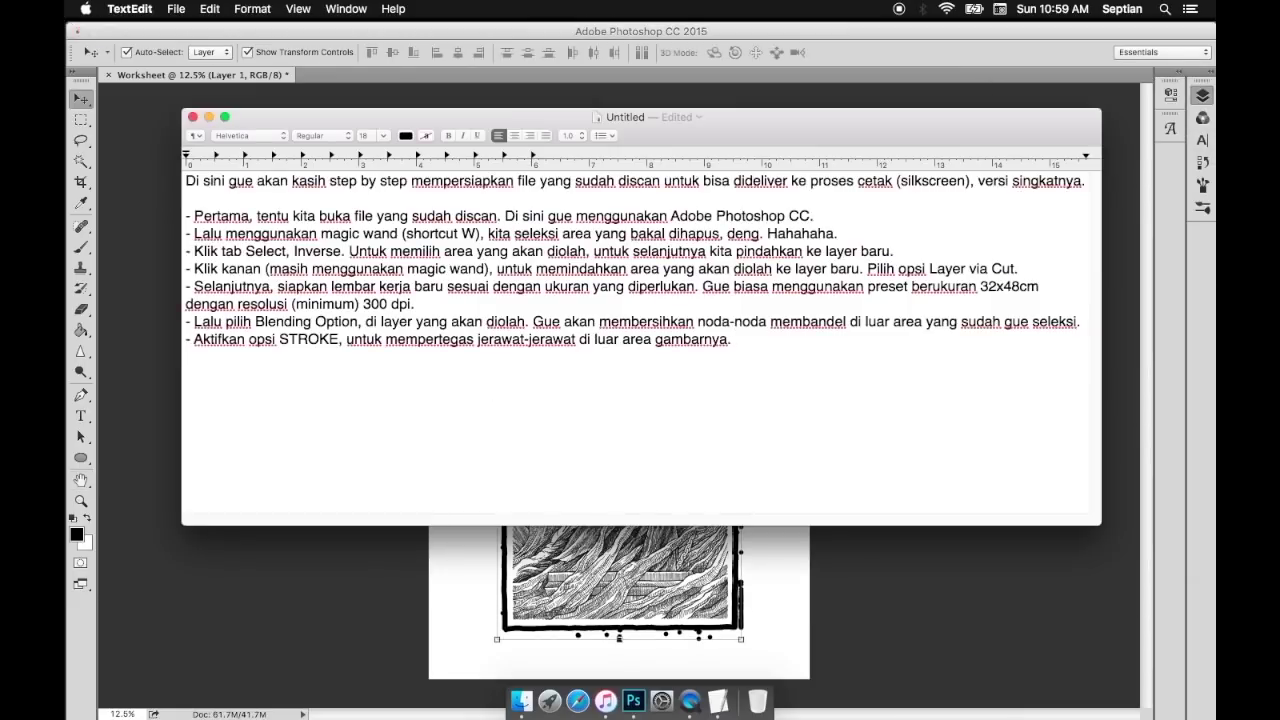
{"action": "type", "text": "bersih, kan? Padahal?"}
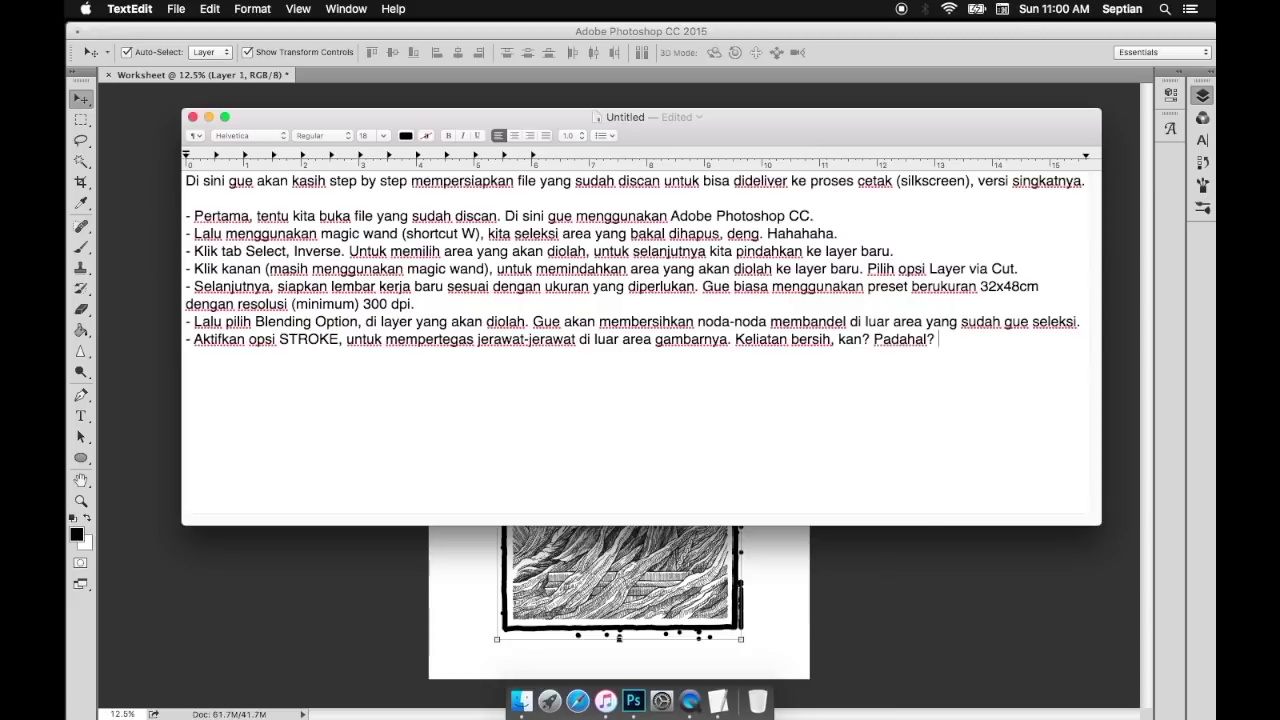
In Photoshop, choose the Eraser with a hard round brush and enlarge it to 300 px
{"action": "key", "text": "super+Tab"}
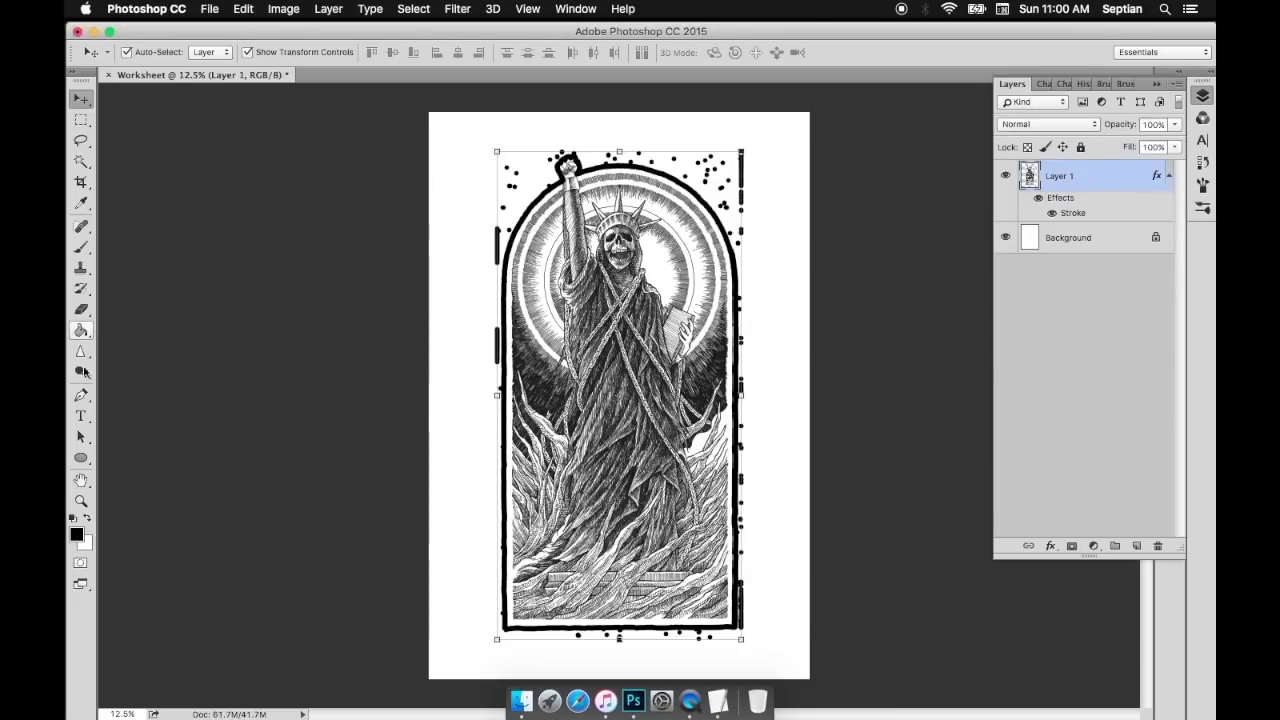
{"action": "left_click", "coordinate": [81, 309]}
{"action": "left_click", "coordinate": [149, 55]}
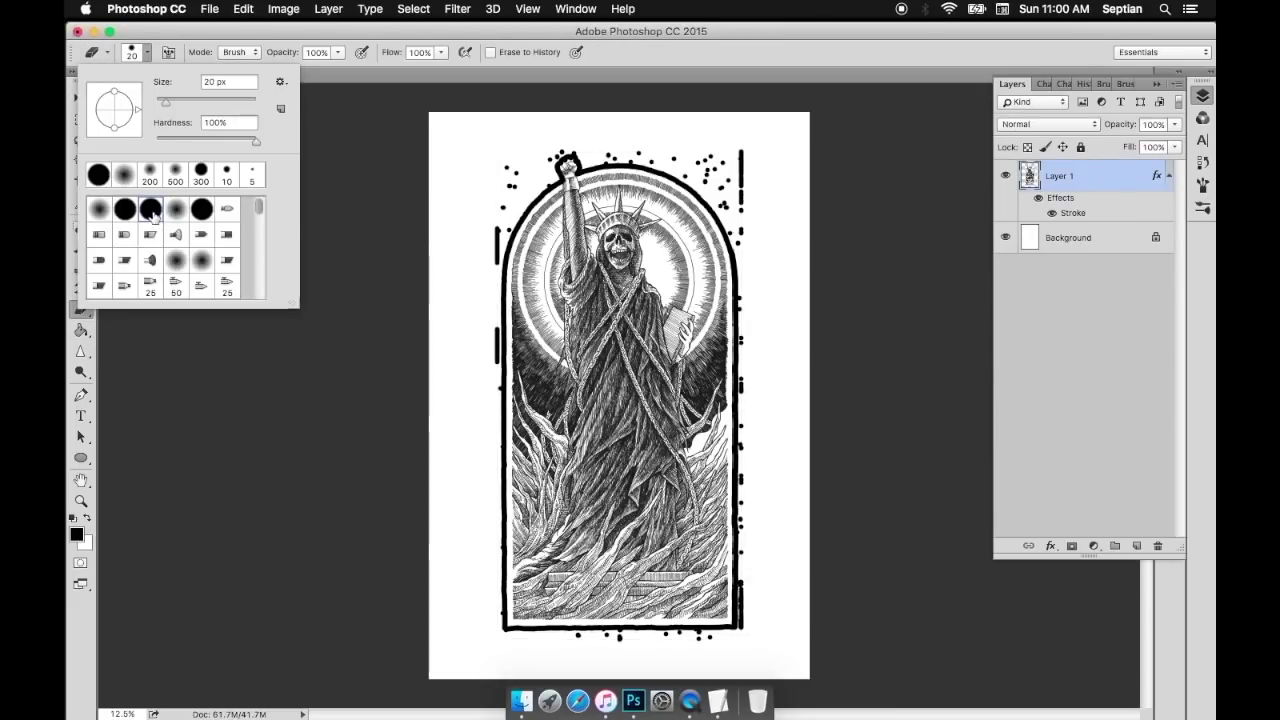
{"action": "left_click", "coordinate": [675, 219]}
{"action": "key", "text": "bracketright"}
{"action": "key", "text": "bracketright"}
{"action": "key", "text": "bracketright"}
{"action": "key", "text": "bracketright"}
{"action": "key", "text": "bracketright"}
{"action": "key", "text": "bracketright"}
{"action": "key", "text": "bracketright"}
{"action": "key", "text": "bracketright"}
{"action": "key", "text": "bracketright"}
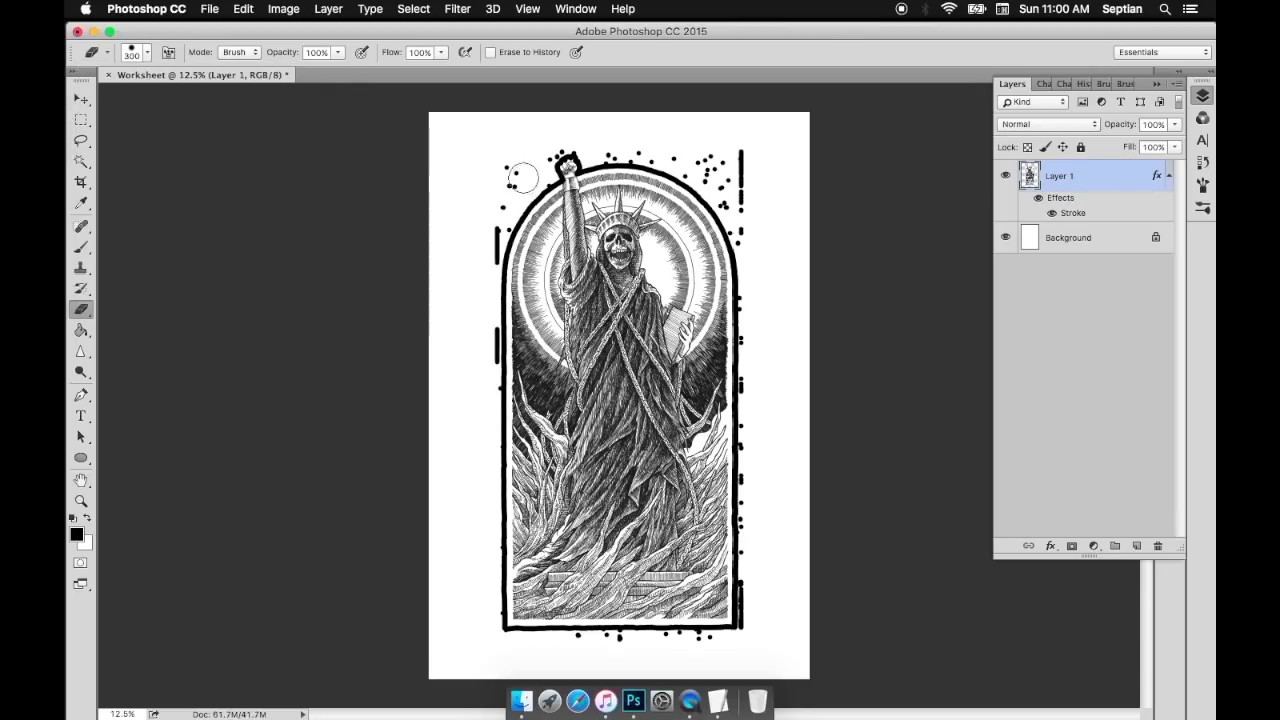
Switch to a full-screen view and change Layer 1's stroke position to Outside and its size to 24 px
{"action": "key", "text": "f"}
{"action": "left_click_drag", "start_coordinate": [546, 129], "coordinate": [598, 111]}
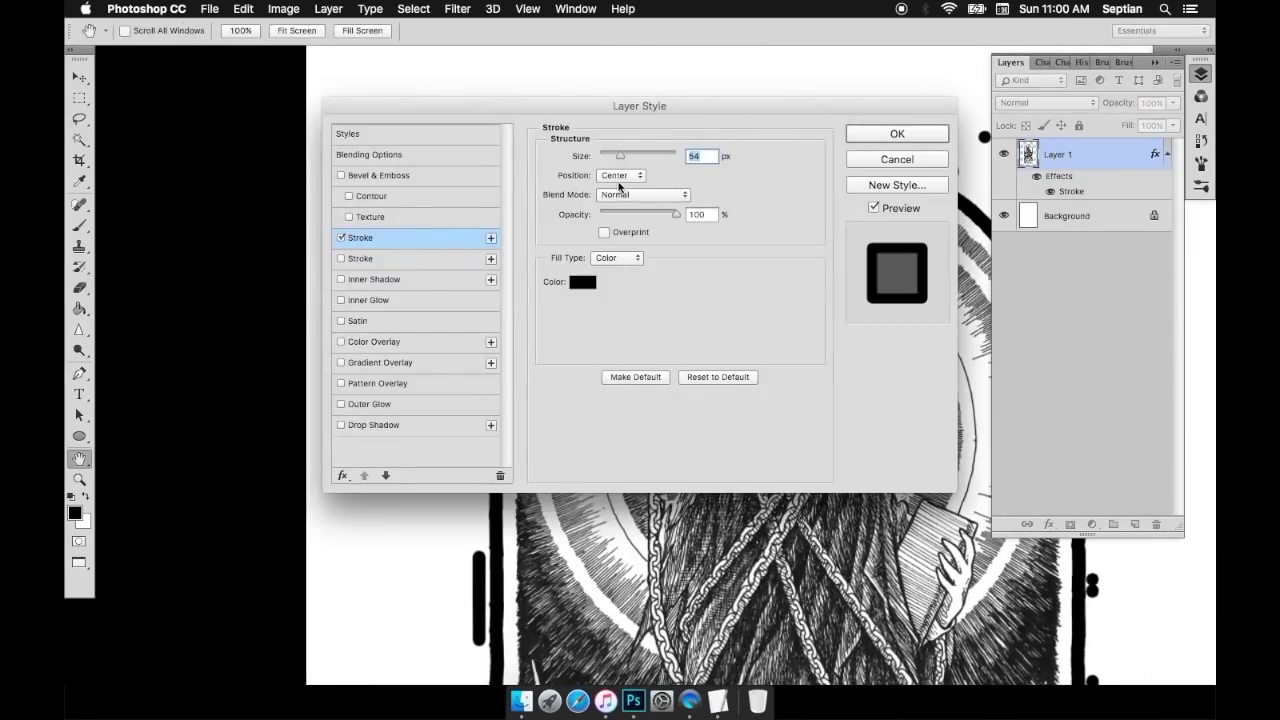
{"action": "left_click", "coordinate": [620, 176]}
{"action": "left_click", "coordinate": [625, 153]}
{"action": "left_click", "coordinate": [621, 176]}
{"action": "left_click", "coordinate": [621, 151]}
{"action": "left_click_drag", "start_coordinate": [620, 156], "coordinate": [611, 158]}
In TextEdit, add the line "- Masih di tab Stroke, pilih position Outside untuk mempertegas titik-titik hitam di luar gambar."
{"action": "key", "text": "super+Tab"}
{"action": "left_click", "coordinate": [274, 444]}
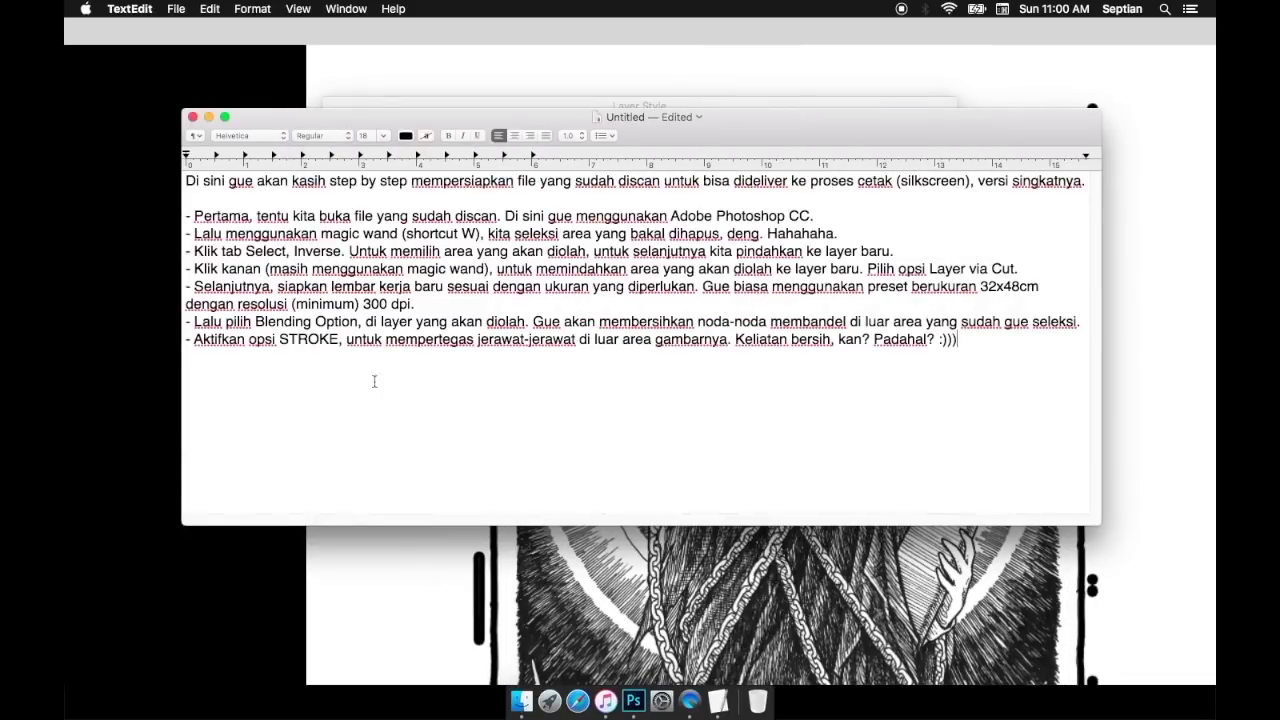
{"action": "key", "text": "Return"}
{"action": "type", "text": "- Maish"}
{"action": "key", "text": "BackSpace"}
{"action": "key", "text": "BackSpace"}
{"action": "key", "text": "BackSpace"}
{"action": "key", "text": "BackSpace"}
{"action": "type", "text": "sih di tab Stroke, pilih posit"}
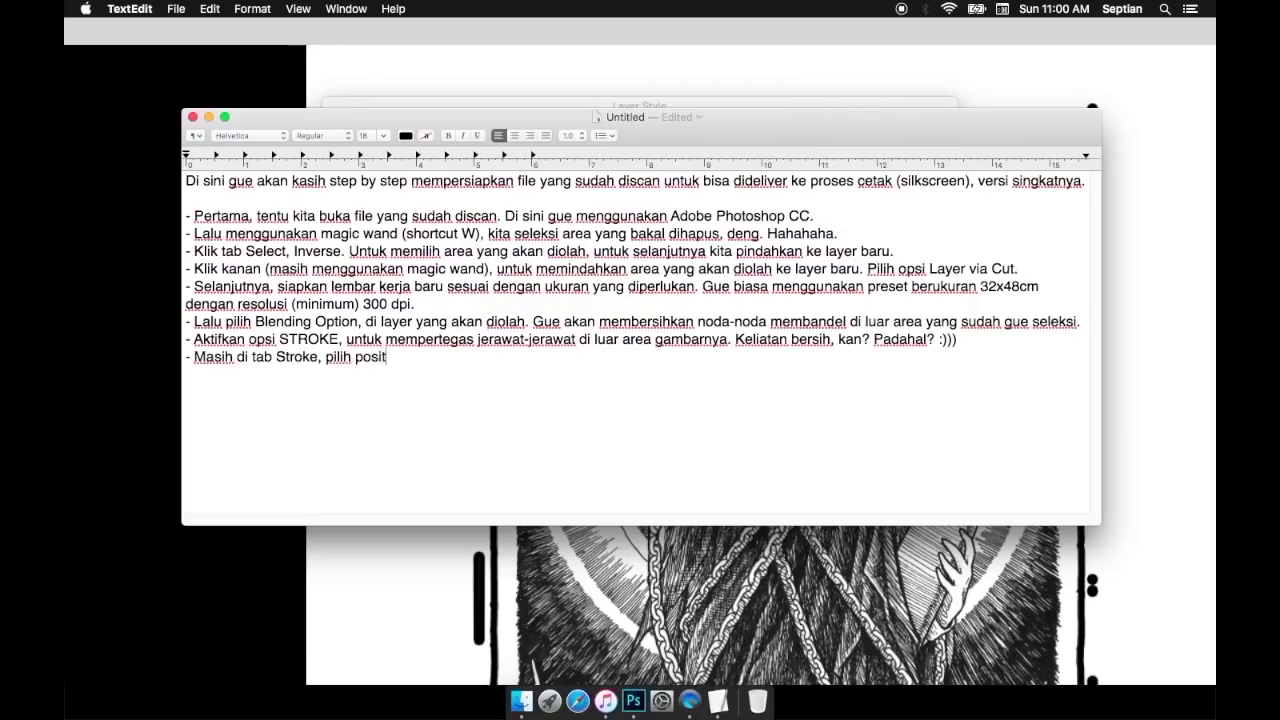
{"action": "key", "text": "super+Tab"}
{"action": "key", "text": "super+Tab"}
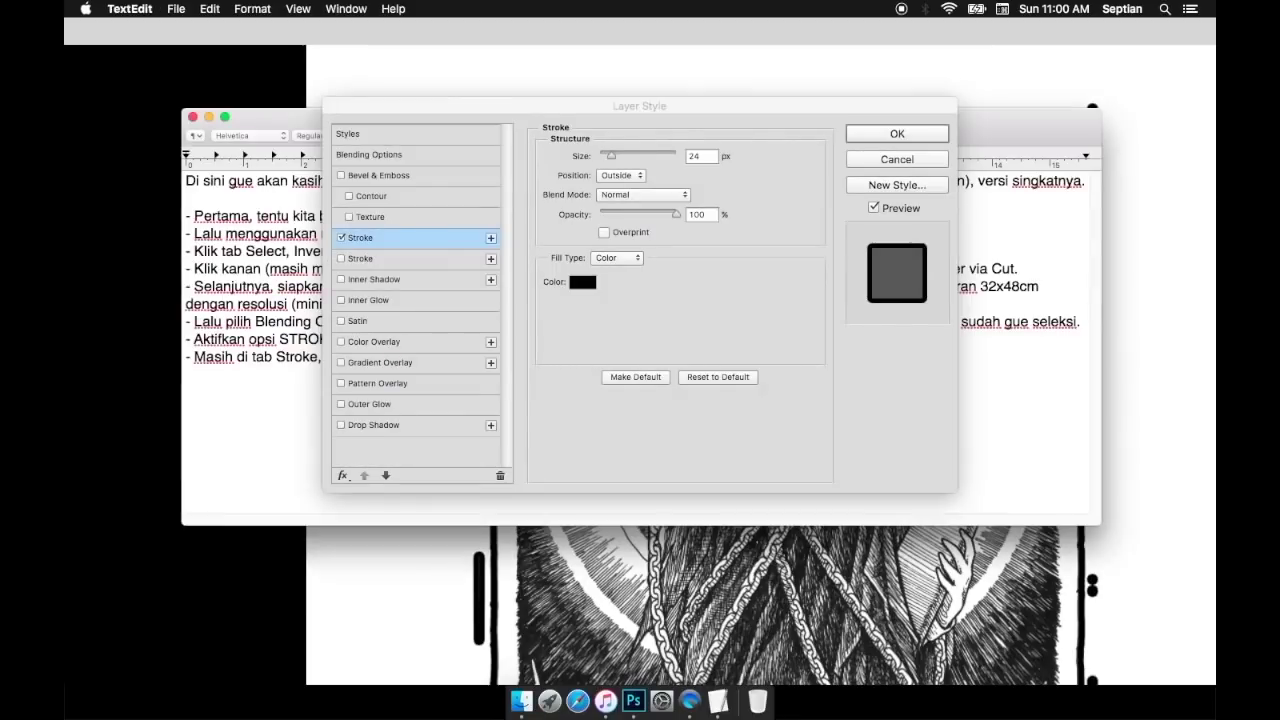
{"action": "left_click", "coordinate": [274, 431]}
{"action": "type", "text": "Outside untuk "}
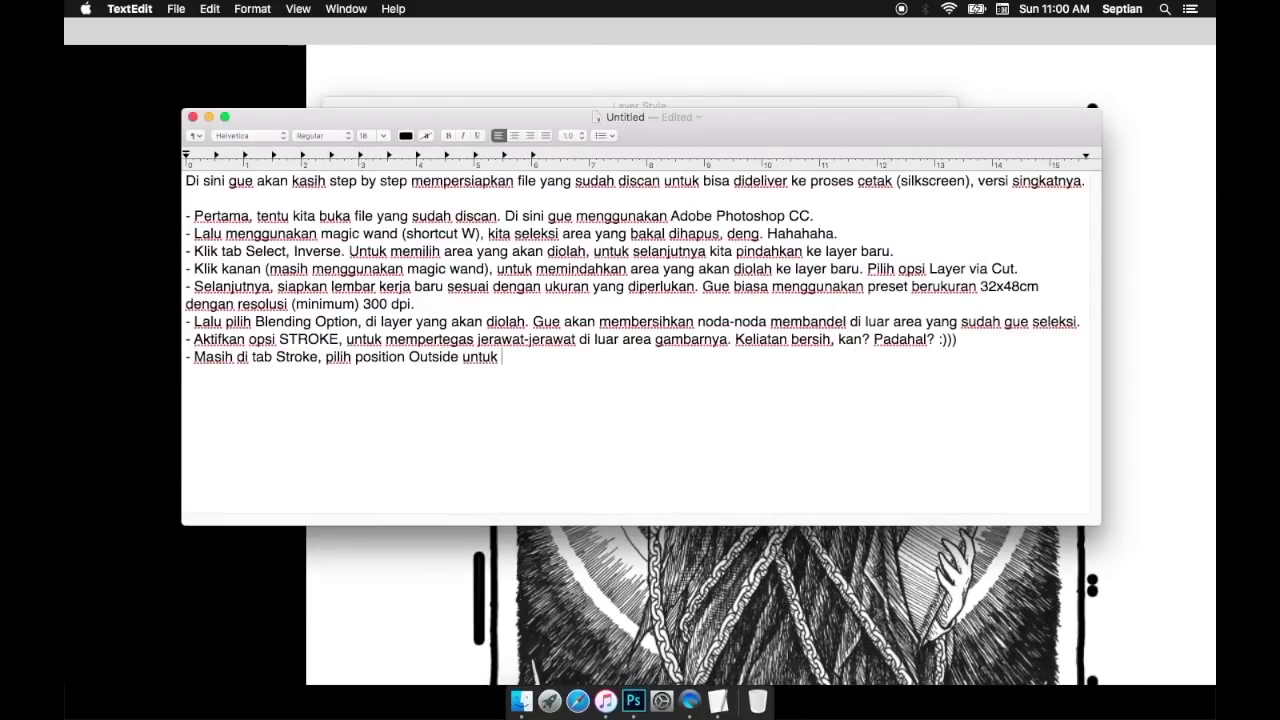
{"action": "type", "text": "mempertegas g"}
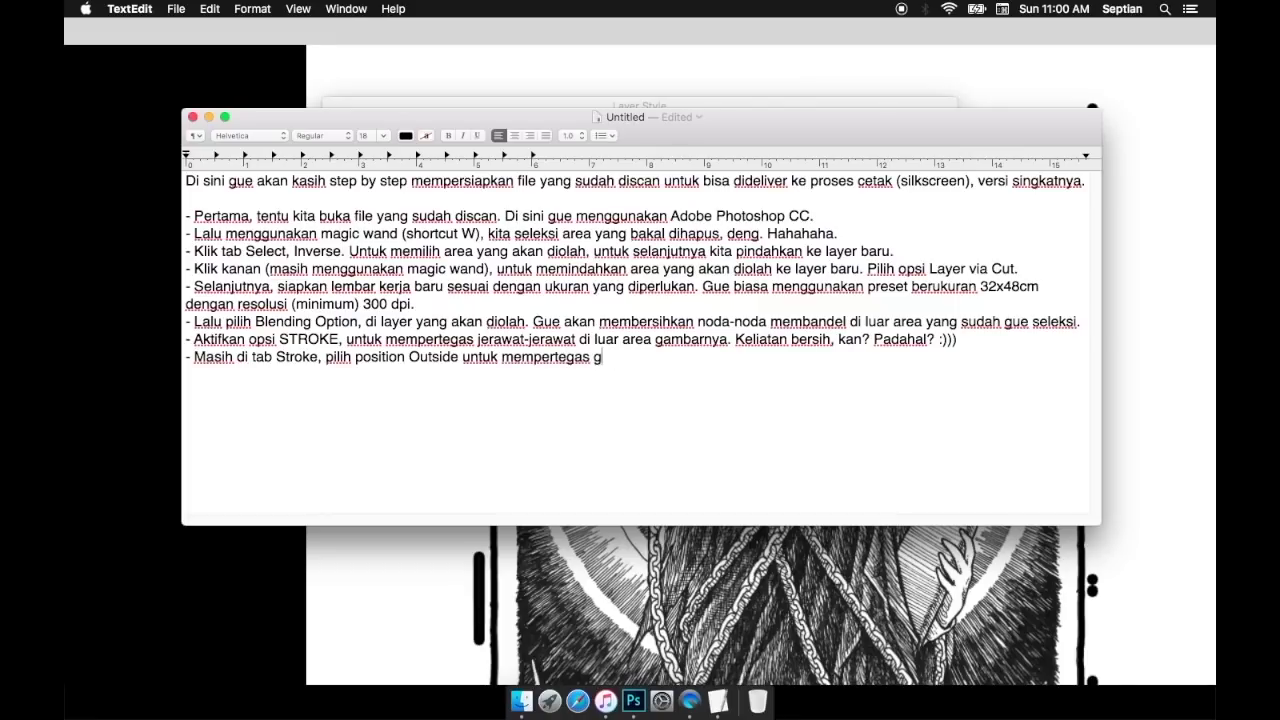
{"action": "key", "text": "BackSpace"}
{"action": "type", "text": "titik-titik hitam di luar gambar"}
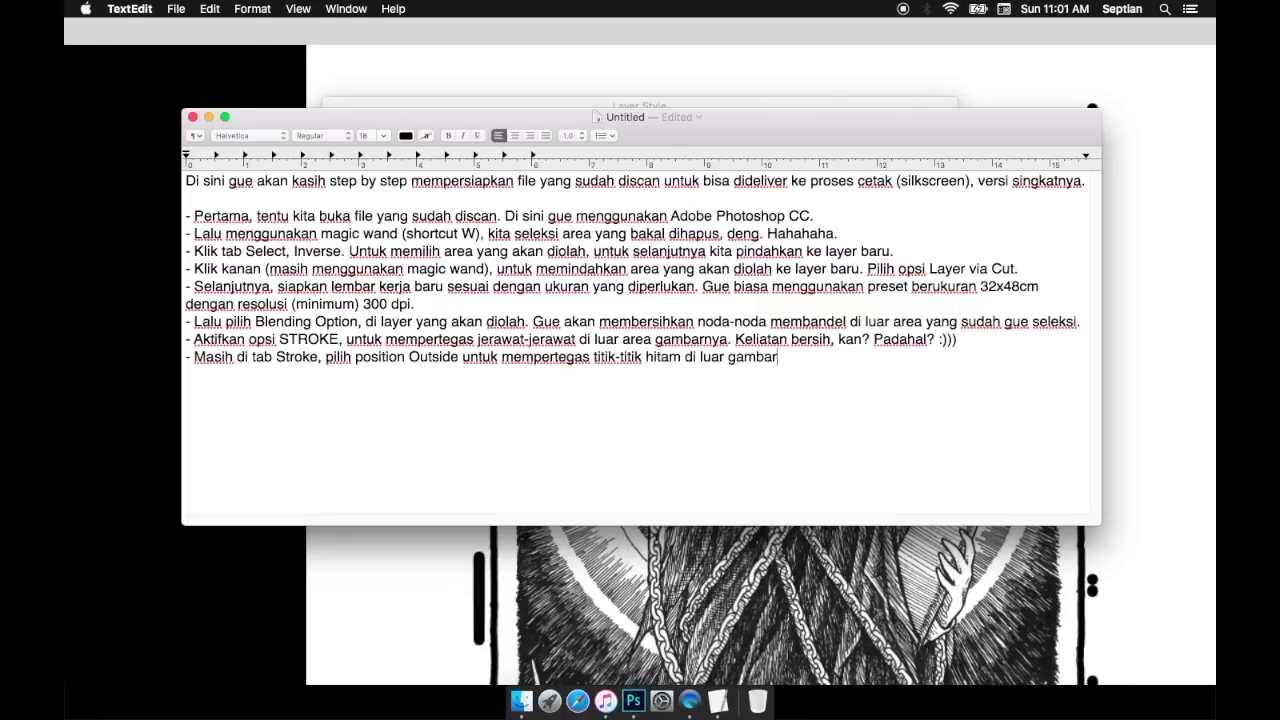
In Photoshop, apply the adjusted stroke settings to Layer 1
{"action": "key", "text": "super+Tab"}
{"action": "left_click", "coordinate": [628, 175]}
{"action": "left_click", "coordinate": [757, 165]}
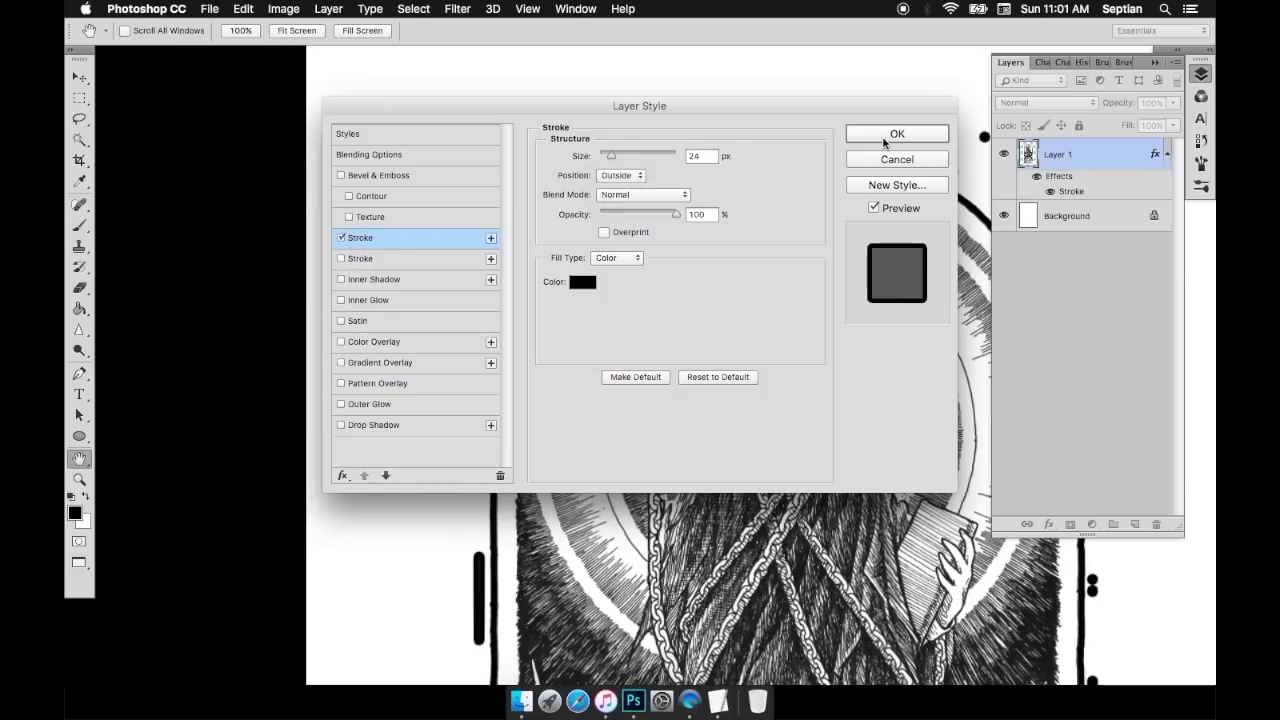
{"action": "left_click", "coordinate": [897, 133]}
Activate the Eraser and reduce its brush size to 90 px
{"action": "key", "text": "e"}
{"action": "key", "text": "bracketleft"}
{"action": "key", "text": "bracketleft"}
{"action": "key", "text": "bracketleft"}
{"action": "key", "text": "bracketleft"}
{"action": "key", "text": "bracketleft"}
{"action": "key", "text": "bracketleft"}
Hide the interface panels and erase the stray black dots and bars around the arch and along the frame's left side
{"action": "key", "text": "Tab"}
{"action": "left_click_drag", "start_coordinate": [384, 122], "coordinate": [438, 106]}
{"action": "left_click", "coordinate": [345, 404]}
{"action": "mouse_move", "coordinate": [290, 388]}
{"action": "left_mouse_down"}
{"action": "mouse_move", "coordinate": [292, 492]}
{"action": "mouse_move", "coordinate": [306, 278]}
{"action": "mouse_move", "coordinate": [362, 192]}
{"action": "mouse_move", "coordinate": [334, 119]}
{"action": "left_mouse_up"}
{"action": "left_click", "coordinate": [524, 200]}
{"action": "left_click_drag", "start_coordinate": [530, 92], "coordinate": [642, 51]}
{"action": "mouse_move", "coordinate": [782, 101]}
{"action": "left_mouse_down"}
{"action": "mouse_move", "coordinate": [427, 201]}
{"action": "mouse_move", "coordinate": [471, 189]}
{"action": "mouse_move", "coordinate": [646, 219]}
{"action": "mouse_move", "coordinate": [706, 214]}
{"action": "mouse_move", "coordinate": [1006, 477]}
{"action": "mouse_move", "coordinate": [1034, 466]}
{"action": "mouse_move", "coordinate": [1037, 143]}
{"action": "mouse_move", "coordinate": [874, 297]}
{"action": "mouse_move", "coordinate": [954, 320]}
{"action": "mouse_move", "coordinate": [957, 402]}
{"action": "left_mouse_up"}
{"action": "scroll", "coordinate": [942, 423], "scroll_direction": "down", "scroll_amount": 2}
{"action": "left_click_drag", "start_coordinate": [858, 475], "coordinate": [846, 204]}
{"action": "scroll", "coordinate": [775, 48], "scroll_direction": "up", "scroll_amount": 4}
{"action": "left_click", "coordinate": [754, 90]}
{"action": "mouse_move", "coordinate": [500, 60]}
{"action": "left_mouse_down"}
{"action": "mouse_move", "coordinate": [614, 117]}
{"action": "mouse_move", "coordinate": [430, 150]}
{"action": "left_mouse_up"}
{"action": "mouse_move", "coordinate": [204, 667]}
{"action": "left_mouse_down"}
{"action": "mouse_move", "coordinate": [298, 376]}
{"action": "mouse_move", "coordinate": [323, 485]}
{"action": "left_mouse_up"}
Erase the stray black dots below the frame's bottom line
{"action": "scroll", "coordinate": [322, 540], "scroll_direction": "down", "scroll_amount": 5}
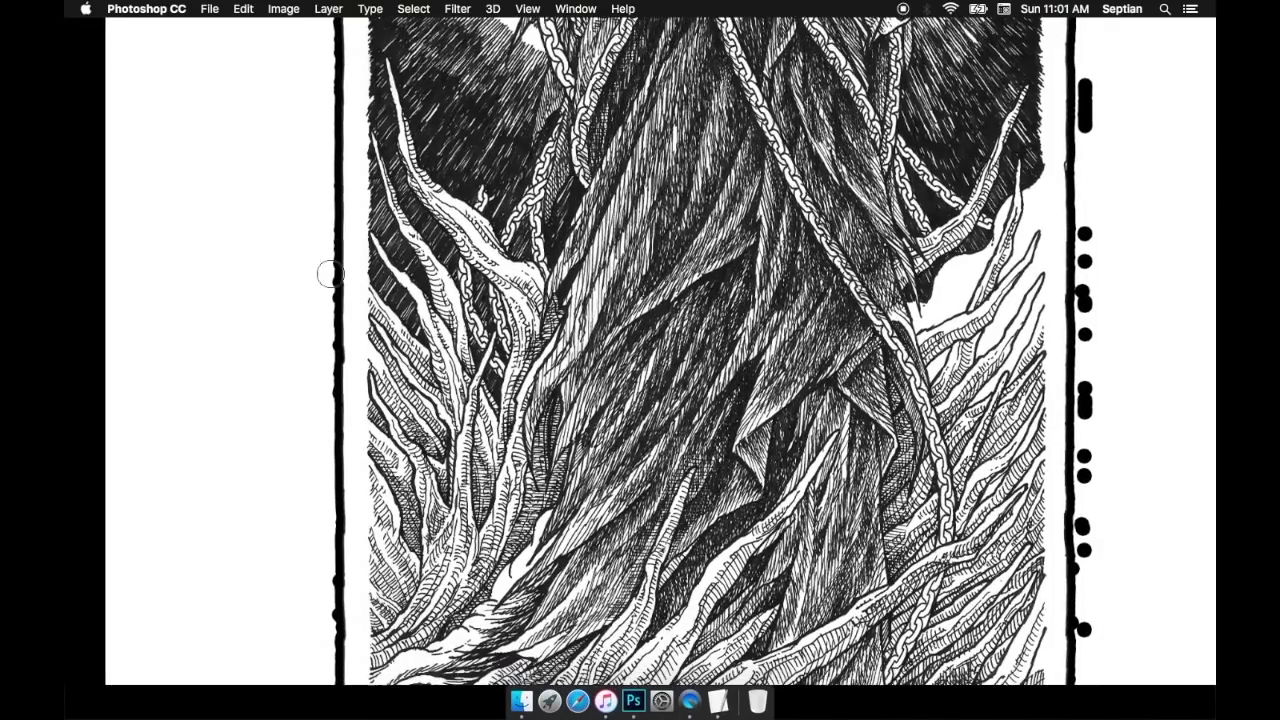
{"action": "scroll", "coordinate": [333, 340], "scroll_direction": "left", "scroll_amount": 2}
{"action": "scroll", "coordinate": [406, 337], "scroll_direction": "down", "scroll_amount": 3}
{"action": "scroll", "coordinate": [406, 337], "scroll_direction": "left", "scroll_amount": 2}
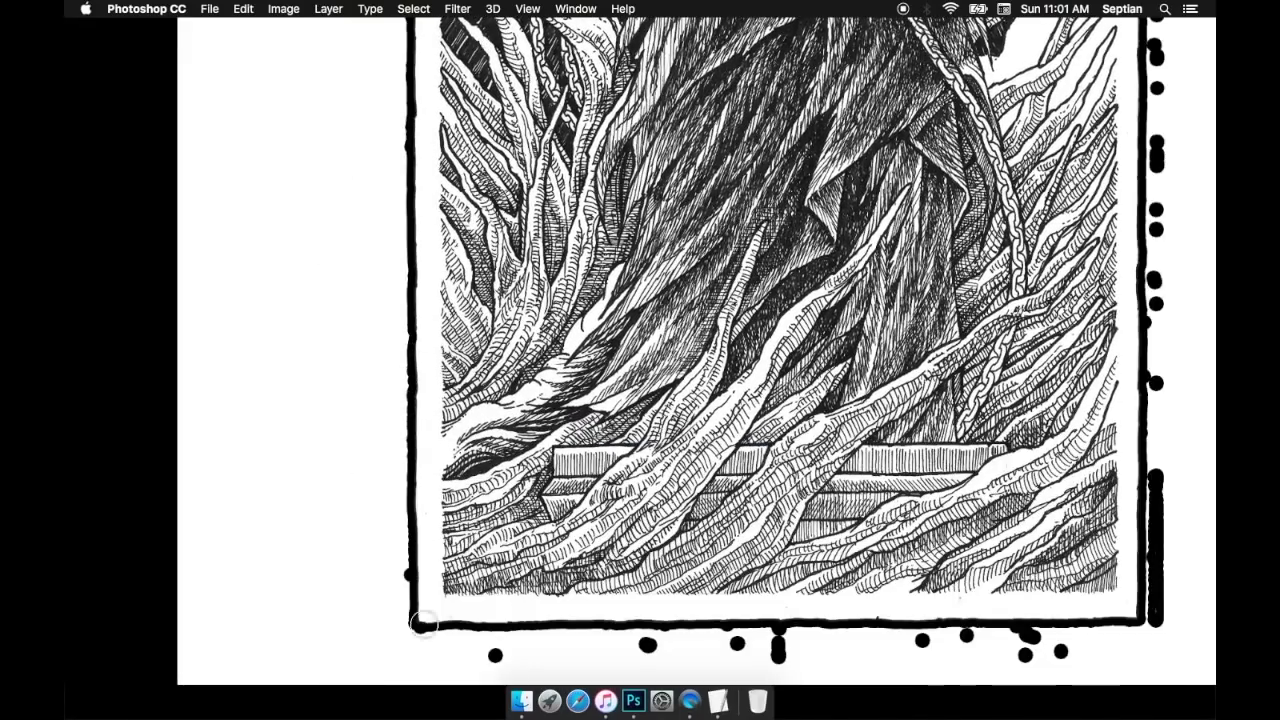
{"action": "mouse_move", "coordinate": [779, 631]}
{"action": "left_mouse_down"}
{"action": "mouse_move", "coordinate": [566, 663]}
{"action": "mouse_move", "coordinate": [505, 652]}
{"action": "left_mouse_up"}
{"action": "mouse_move", "coordinate": [1006, 671]}
{"action": "left_mouse_down"}
{"action": "mouse_move", "coordinate": [965, 638]}
{"action": "mouse_move", "coordinate": [922, 640]}
{"action": "left_mouse_up"}
Erase the stray bars and dots outside the frame's right edge, from the bottom corner up to the arch
{"action": "scroll", "coordinate": [922, 640], "scroll_direction": "right", "scroll_amount": 5}
{"action": "scroll", "coordinate": [922, 640], "scroll_direction": "down", "scroll_amount": 1}
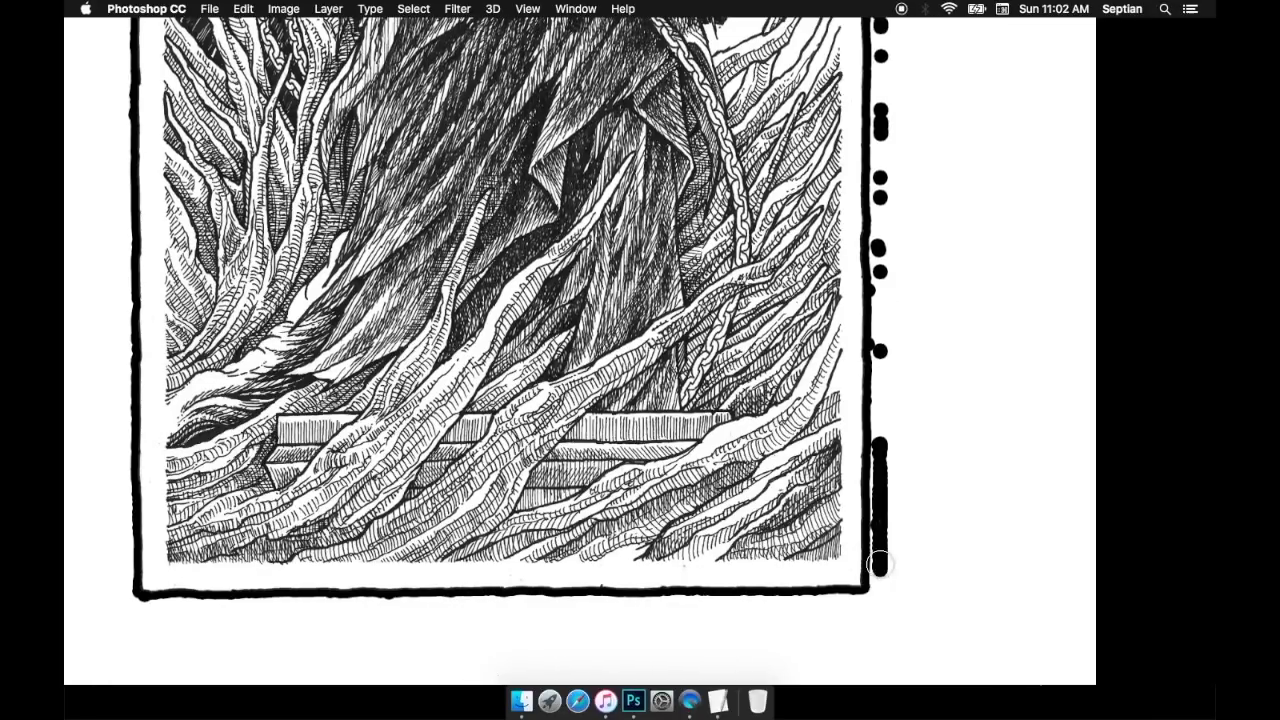
{"action": "scroll", "coordinate": [735, 468], "scroll_direction": "right", "scroll_amount": 3}
{"action": "scroll", "coordinate": [735, 468], "scroll_direction": "up", "scroll_amount": 2}
{"action": "left_click_drag", "start_coordinate": [737, 468], "coordinate": [745, 72]}
{"action": "scroll", "coordinate": [745, 72], "scroll_direction": "up", "scroll_amount": 7}
{"action": "mouse_move", "coordinate": [742, 322]}
{"action": "left_mouse_down"}
{"action": "mouse_move", "coordinate": [737, 244]}
{"action": "mouse_move", "coordinate": [732, 98]}
{"action": "left_mouse_up"}
{"action": "mouse_move", "coordinate": [702, 56]}
{"action": "left_mouse_down"}
{"action": "mouse_move", "coordinate": [688, 357]}
{"action": "mouse_move", "coordinate": [717, 317]}
{"action": "left_mouse_up"}
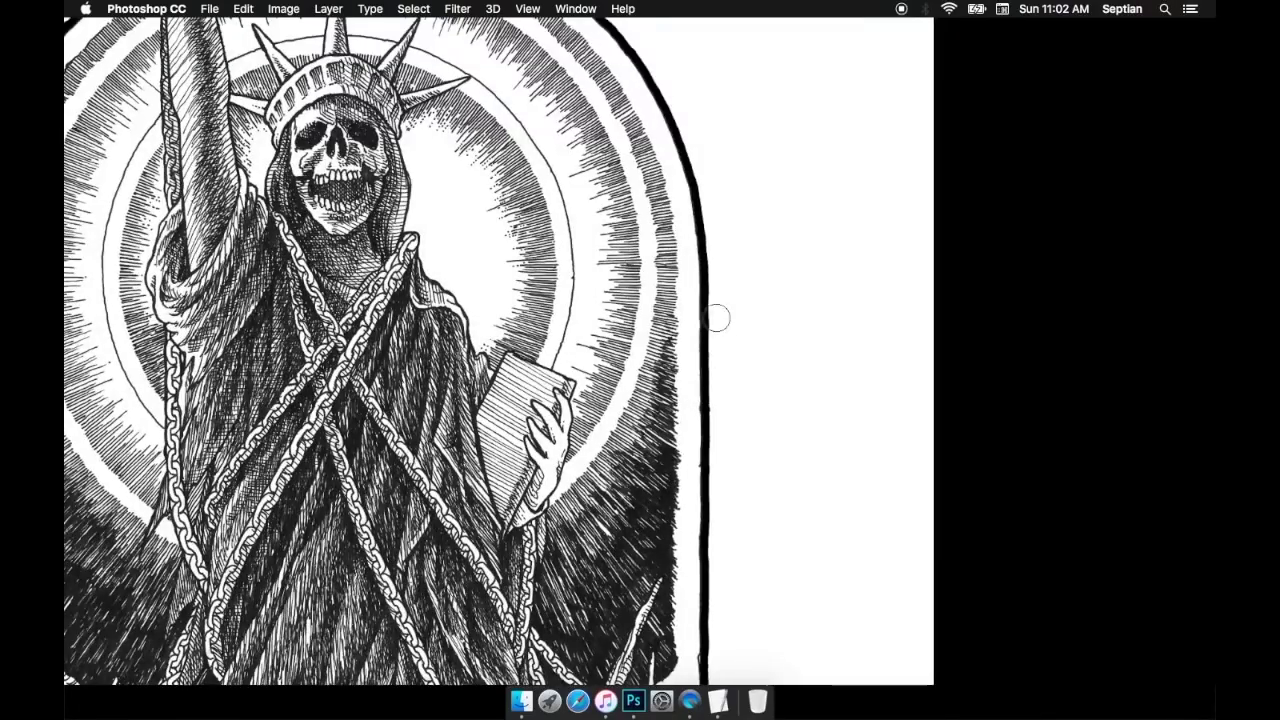
{"action": "left_click_drag", "start_coordinate": [646, 269], "coordinate": [727, 392]}
{"action": "scroll", "coordinate": [425, 87], "scroll_direction": "down", "scroll_amount": 3}
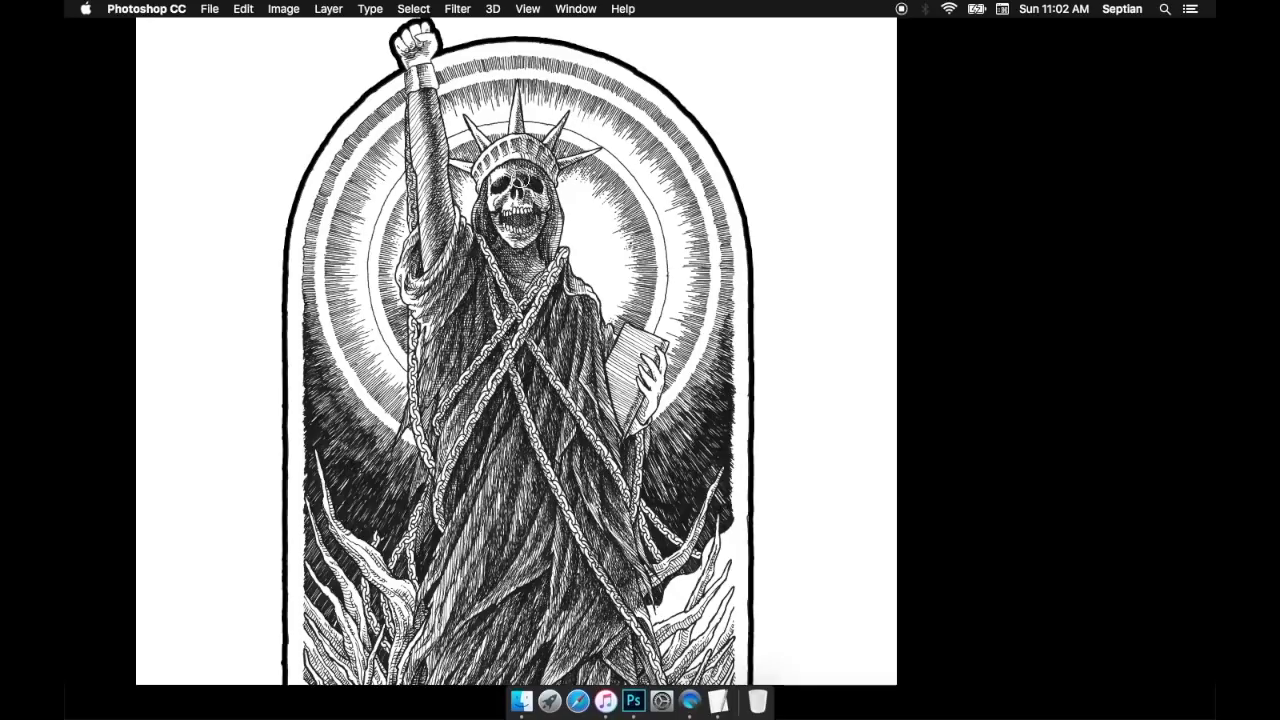
{"action": "key", "text": "super+Tab"}
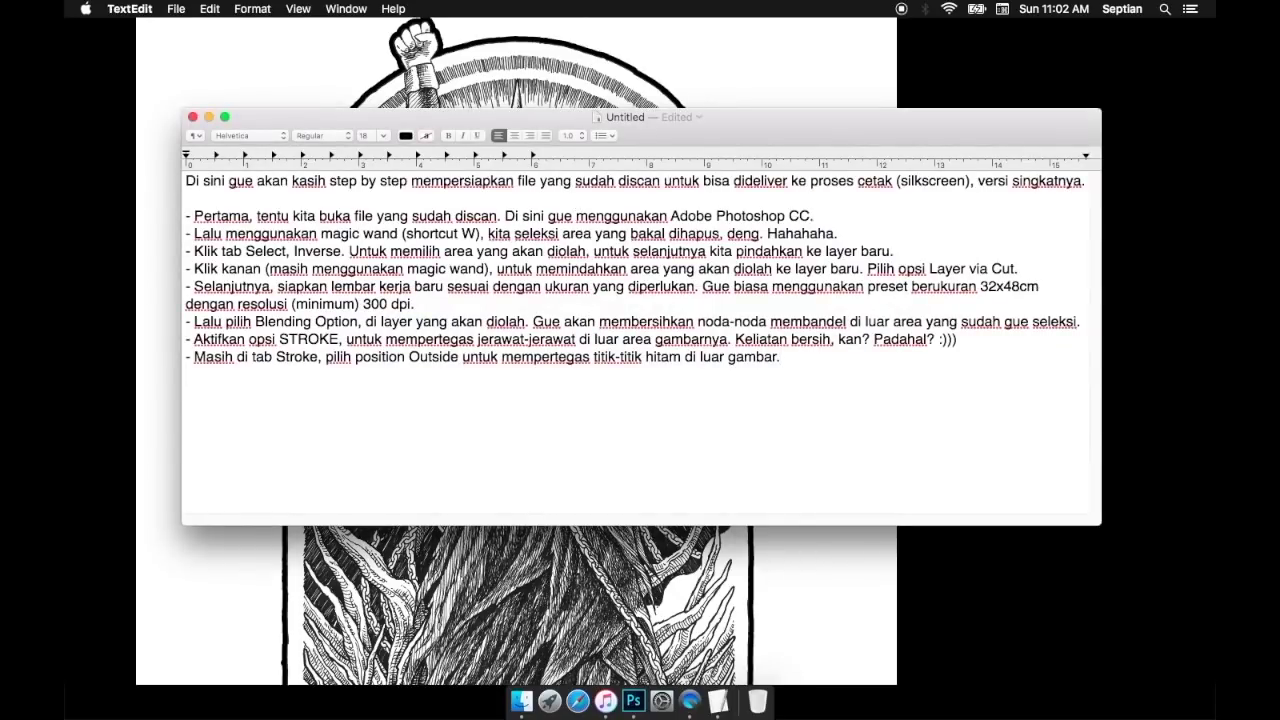
{"action": "type", "text": "ebentar. Gue inget-inget lagi"}
{"action": "key", "text": "super+Tab"}
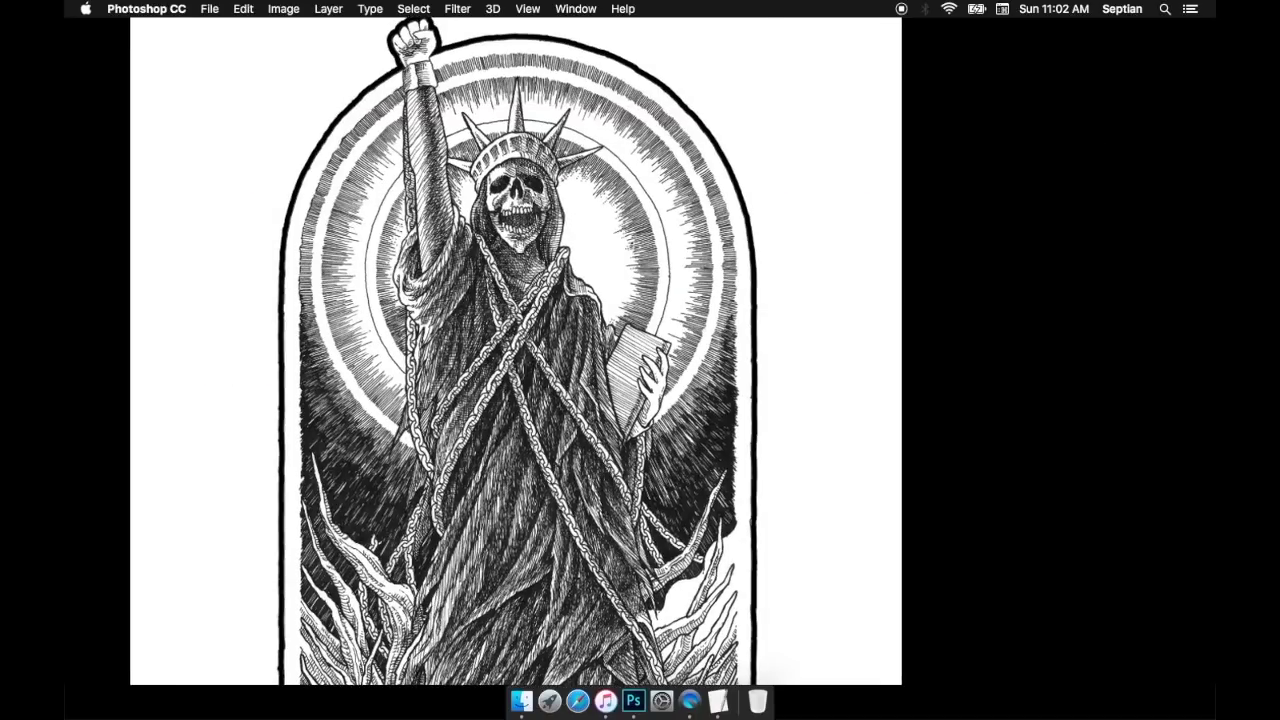
{"action": "left_click_drag", "start_coordinate": [519, 380], "coordinate": [569, 238]}
{"action": "left_click", "coordinate": [591, 212], "text": "alt"}
{"action": "left_click_drag", "start_coordinate": [588, 171], "coordinate": [564, 210]}
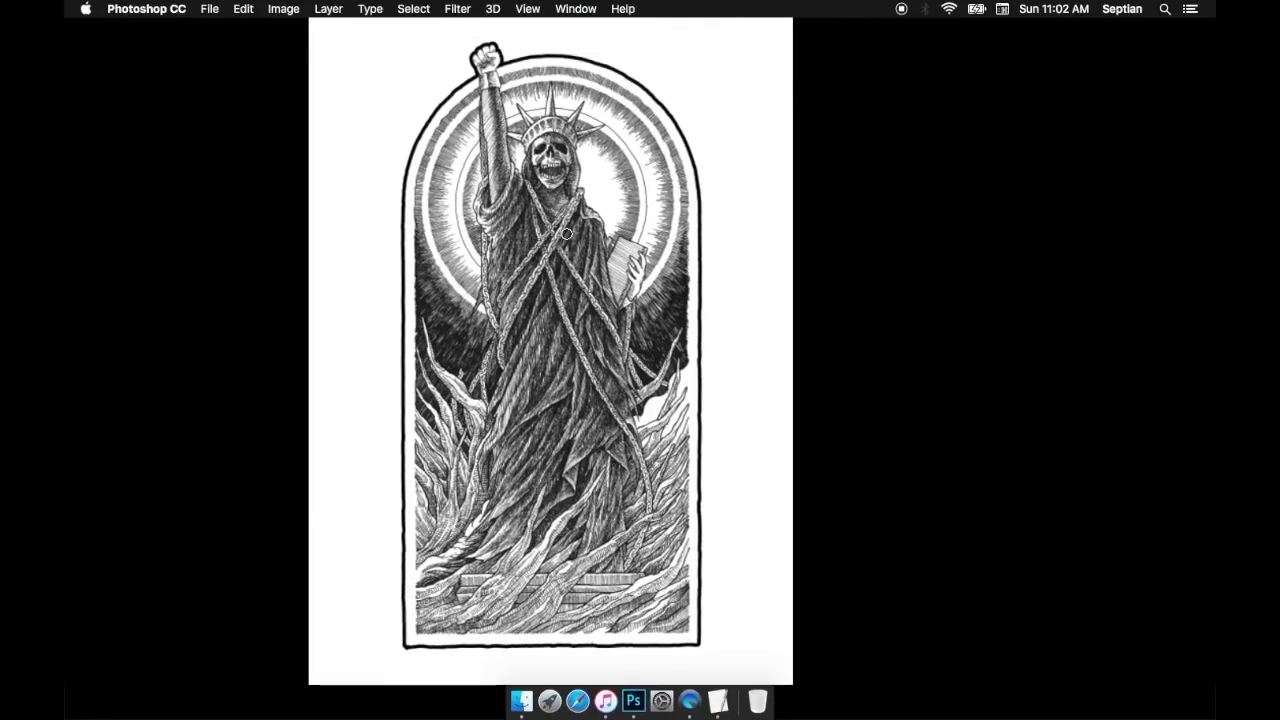
In TextEdit, replace the last line with "- Oh ya, mari cek titik paling luar dari zona gambarnya. Pastiin nggak ada sisa-sisa outline pena yang terlewat"
{"action": "key", "text": "super+Tab"}
{"action": "triple_click", "coordinate": [190, 374]}
{"action": "type", "text": "- Oh ya, mari cek"}
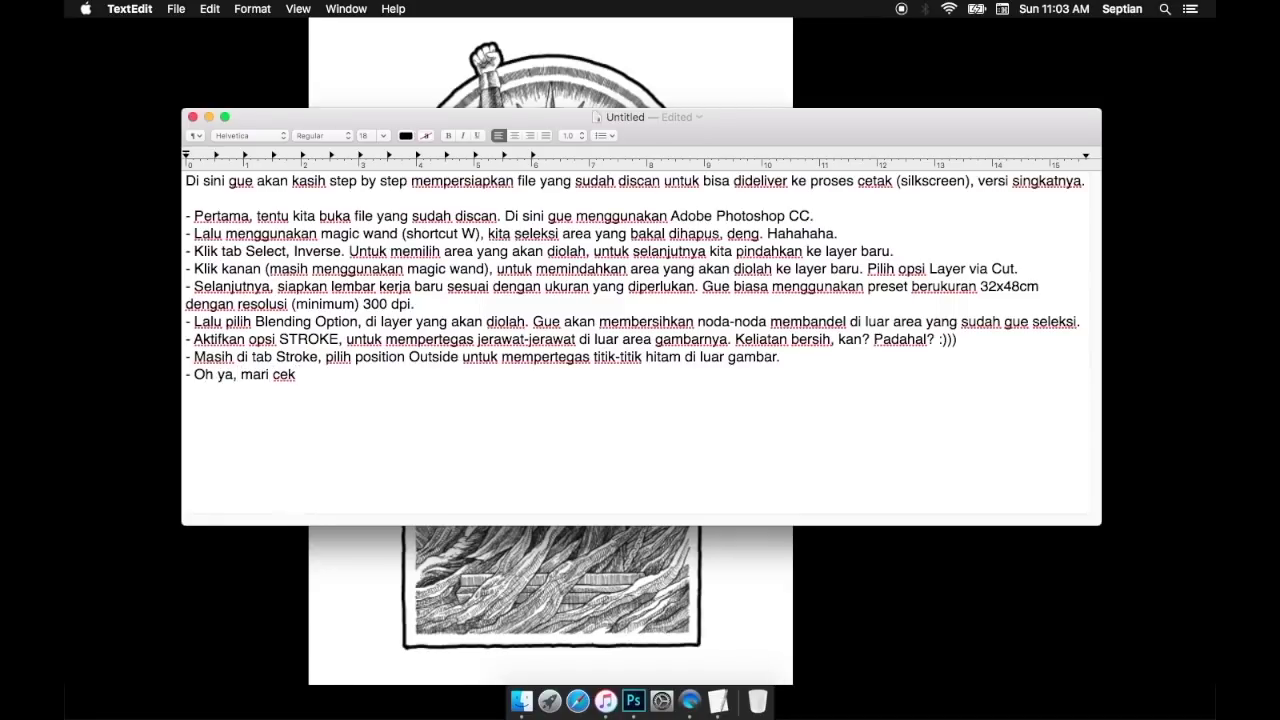
{"action": "type", "text": " paling luar dair"}
{"action": "key", "text": "BackSpace"}
{"action": "key", "text": "BackSpace"}
{"action": "type", "text": "ri zona"}
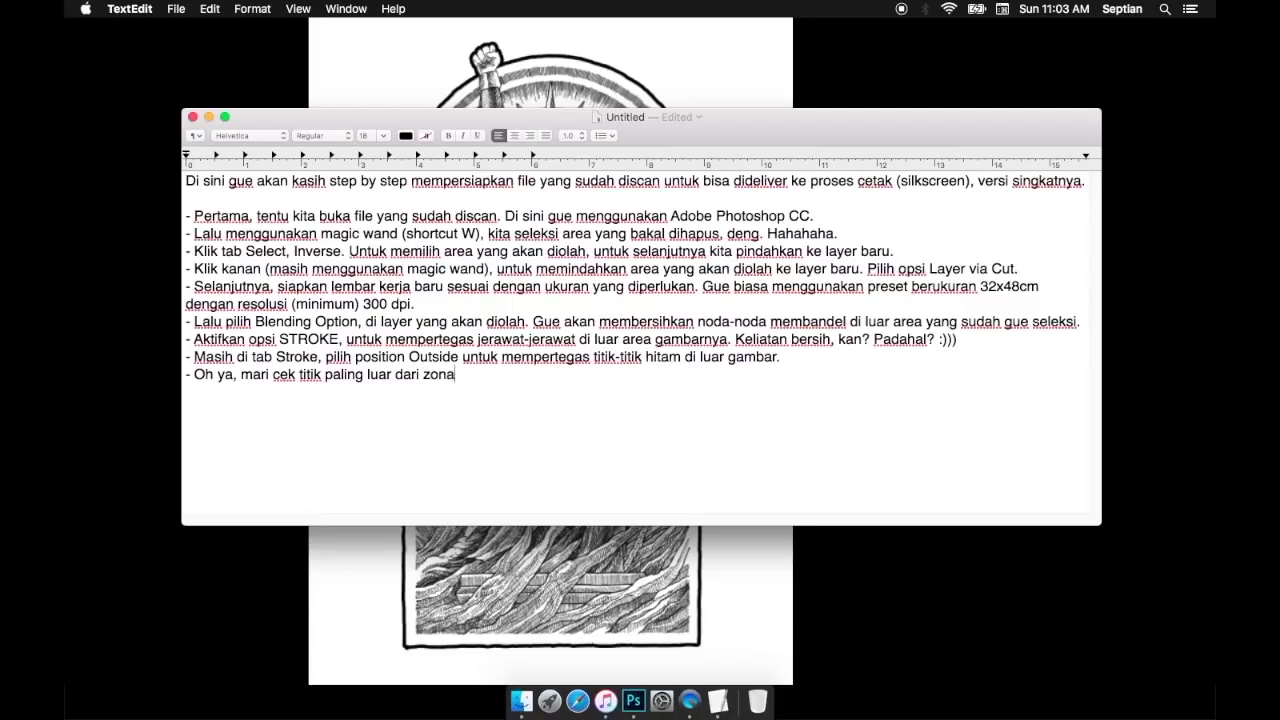
{"action": "type", "text": " gambarnya. Pasti"}
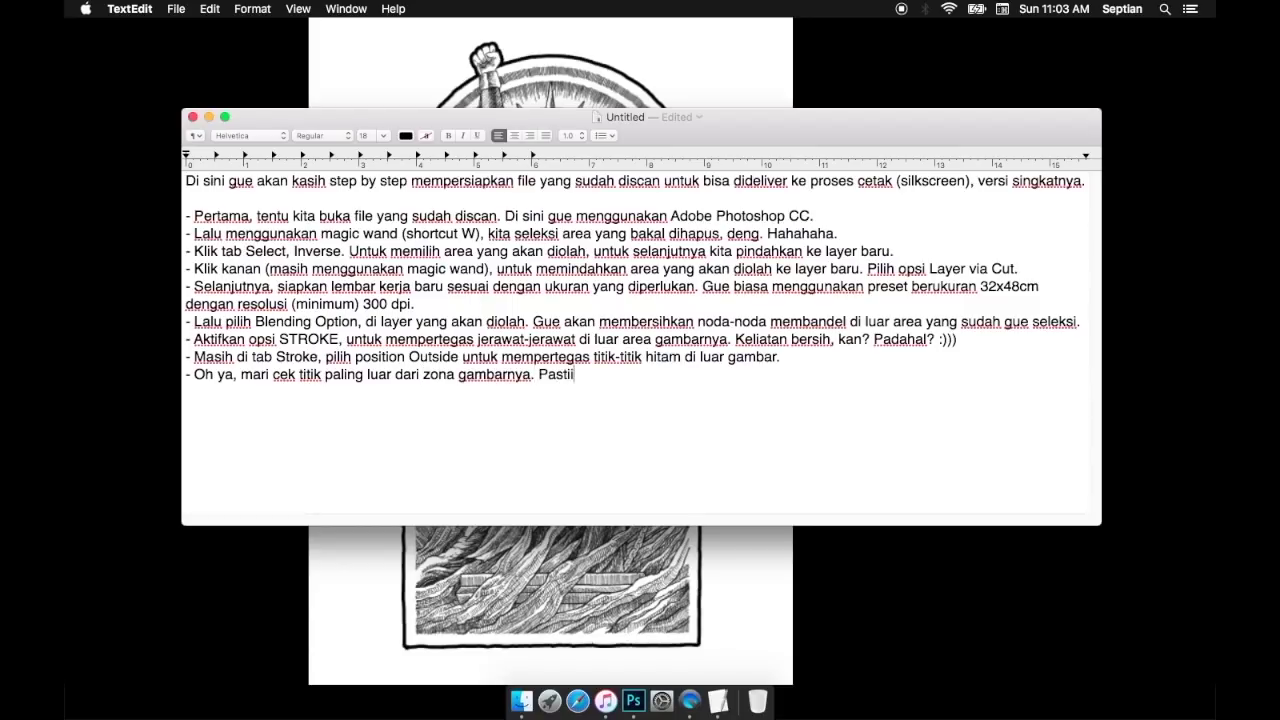
{"action": "type", "text": "in nggak ada sisa-sisa out"}
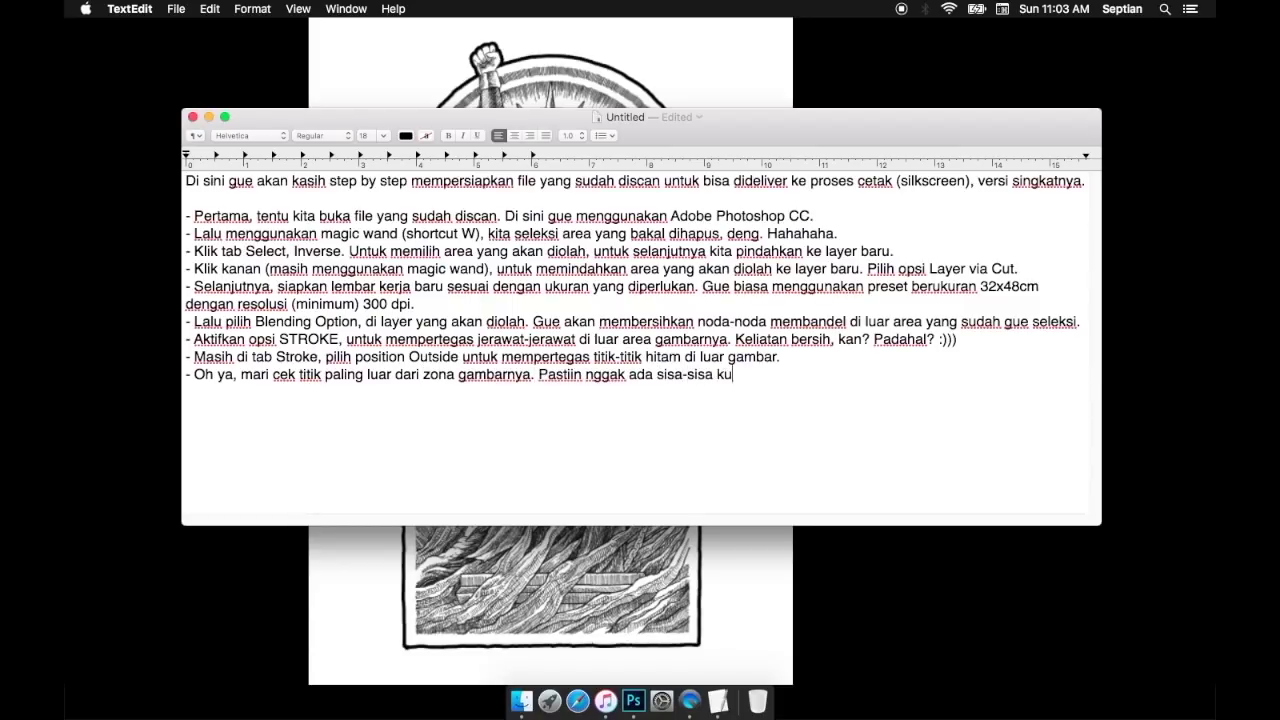
{"action": "type", "text": "line pena yang terlewa"}
In Photoshop, show the panels again, slightly reduce the size of Layer 1's stroke, and apply the layer style
{"action": "key", "text": "super+Tab"}
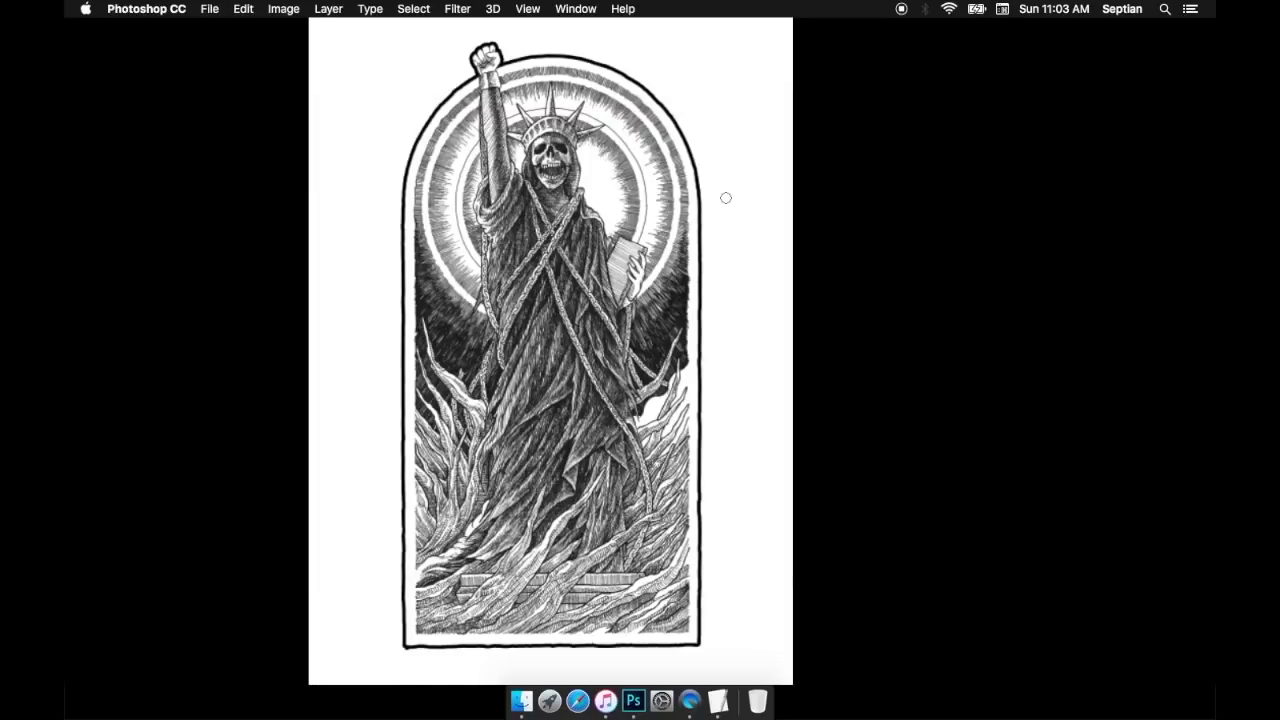
{"action": "key", "text": "Tab"}
{"action": "double_click", "coordinate": [1069, 191]}
{"action": "key", "text": "super+plus"}
{"action": "key", "text": "super+plus"}
{"action": "key", "text": "super+plus"}
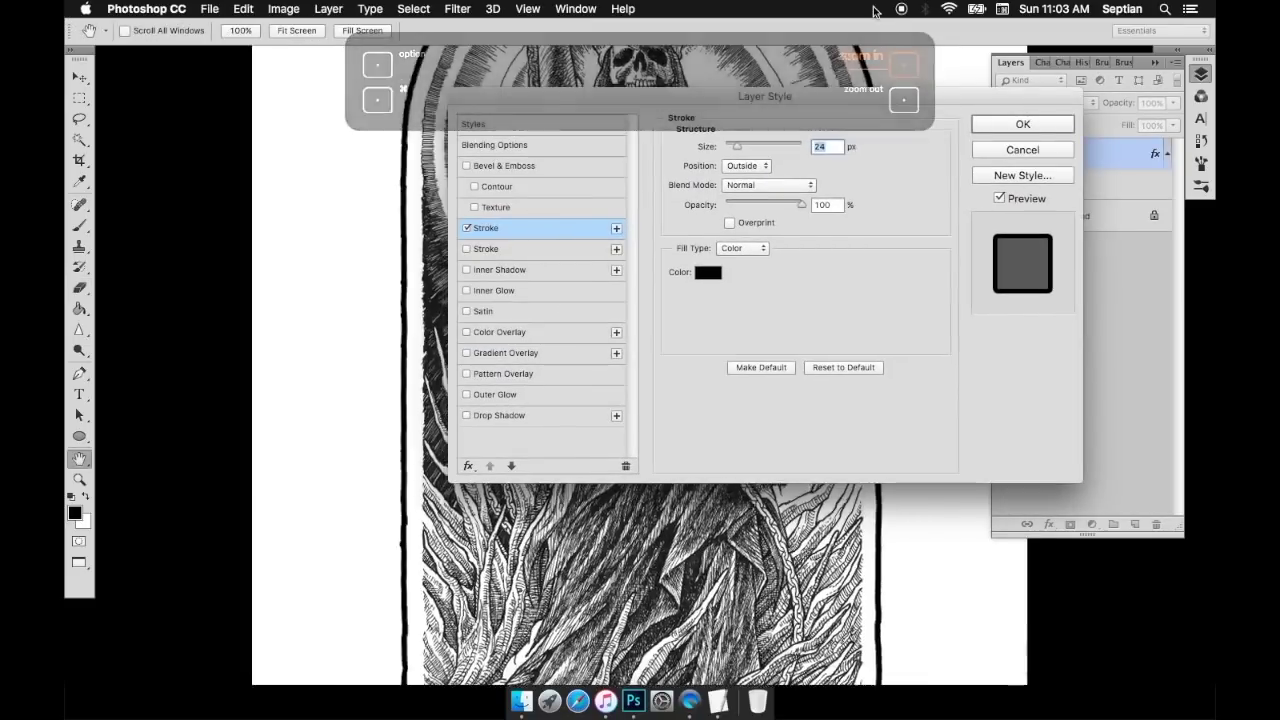
{"action": "scroll", "coordinate": [335, 280], "scroll_direction": "up", "scroll_amount": 3}
{"action": "left_click_drag", "start_coordinate": [740, 147], "coordinate": [735, 148]}
{"action": "key", "text": "Return"}
Inspect the frame line up close along its left side, over the arch and down the right side for leftover pen marks
{"action": "left_click_drag", "start_coordinate": [345, 140], "coordinate": [351, 223]}
{"action": "left_click", "coordinate": [356, 215], "text": "super"}
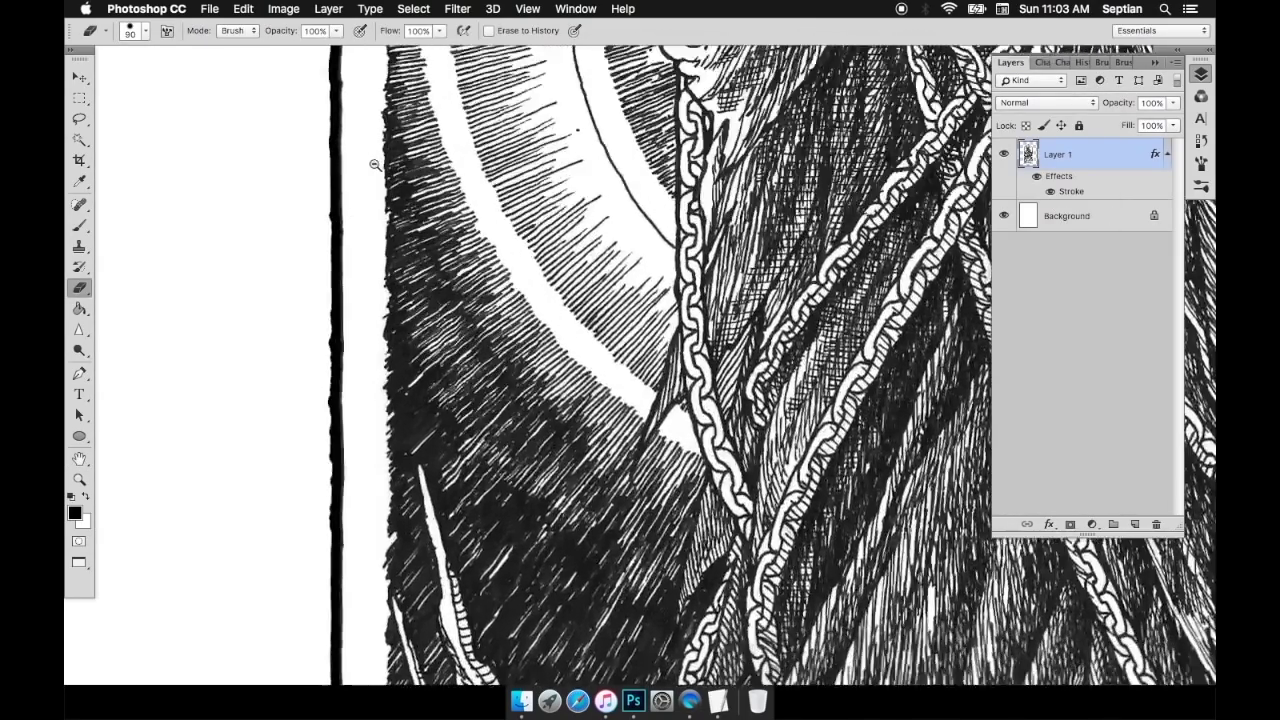
{"action": "left_click", "coordinate": [370, 170], "text": "super"}
{"action": "left_click_drag", "start_coordinate": [368, 112], "coordinate": [372, 590]}
{"action": "left_click_drag", "start_coordinate": [385, 110], "coordinate": [300, 560]}
{"action": "left_click_drag", "start_coordinate": [780, 70], "coordinate": [529, 414]}
{"action": "left_click_drag", "start_coordinate": [732, 288], "coordinate": [634, 272]}
{"action": "left_click_drag", "start_coordinate": [850, 300], "coordinate": [403, 217]}
{"action": "left_click_drag", "start_coordinate": [850, 480], "coordinate": [440, 250]}
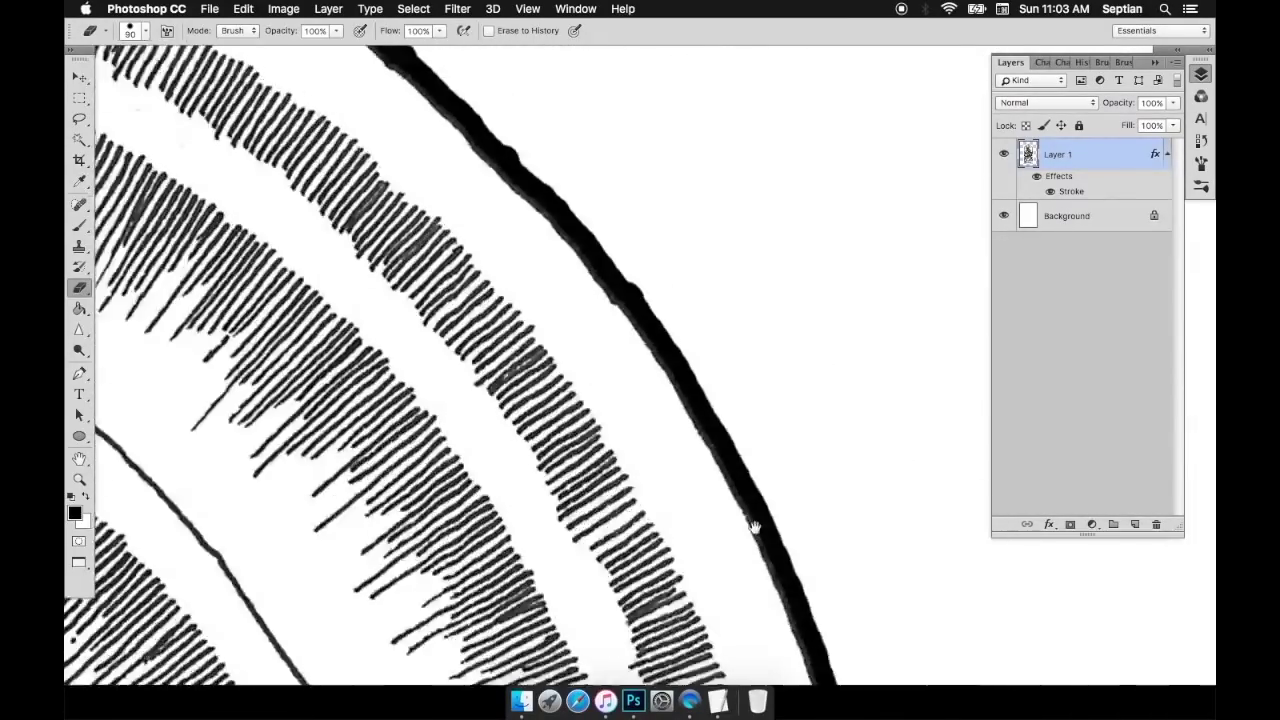
{"action": "left_click_drag", "start_coordinate": [754, 526], "coordinate": [640, 190]}
{"action": "mouse_move", "coordinate": [714, 523]}
{"action": "left_mouse_down"}
{"action": "mouse_move", "coordinate": [727, 366]}
{"action": "mouse_move", "coordinate": [711, 277]}
{"action": "mouse_move", "coordinate": [714, 294]}
{"action": "left_mouse_up"}
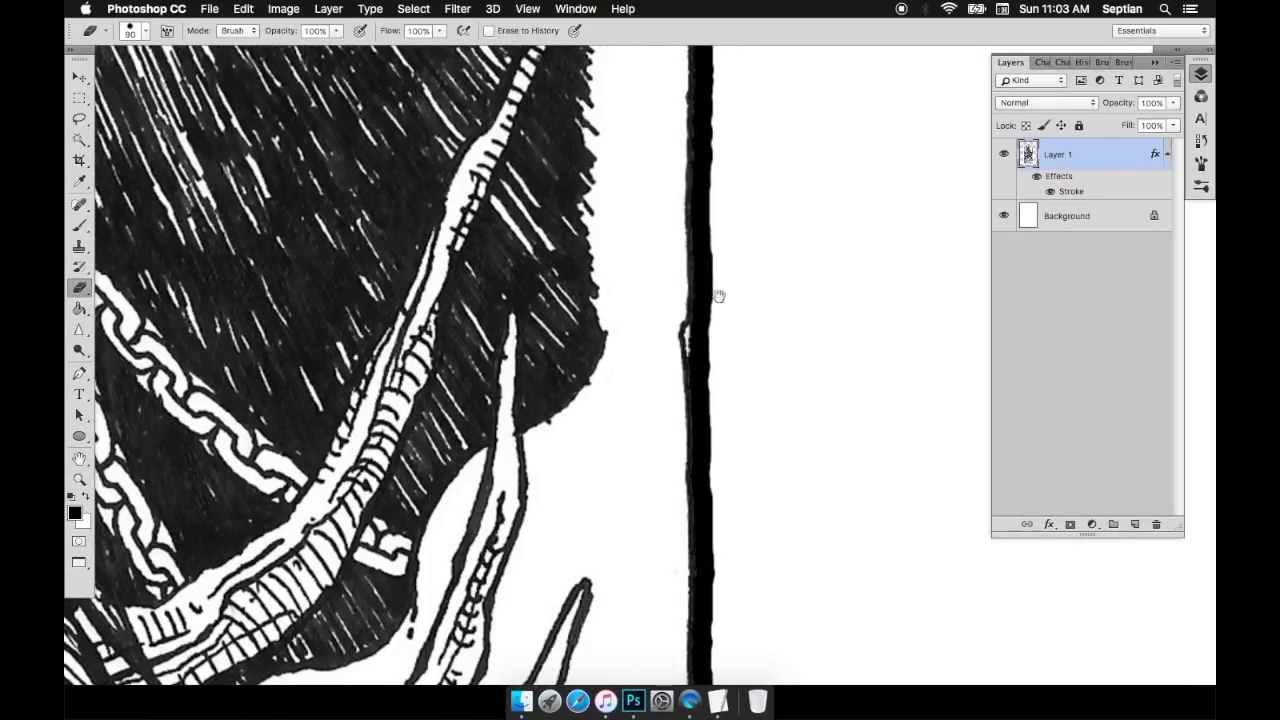
Lasso the stray pen mark on the inner side of the frame's right line, delete it, and deselect
{"action": "key", "text": "v"}
{"action": "mouse_move", "coordinate": [655, 245]}
{"action": "left_mouse_down"}
{"action": "mouse_move", "coordinate": [626, 477]}
{"action": "mouse_move", "coordinate": [663, 580]}
{"action": "mouse_move", "coordinate": [651, 569]}
{"action": "mouse_move", "coordinate": [652, 358]}
{"action": "left_mouse_up"}
{"action": "key", "text": "super+plus"}
{"action": "key", "text": "super+plus"}
{"action": "key", "text": "w"}
{"action": "left_click", "coordinate": [632, 310]}
{"action": "key", "text": "l"}
{"action": "key", "text": "super+z"}
{"action": "left_click_drag", "start_coordinate": [645, 282], "coordinate": [620, 316]}
{"action": "left_click_drag", "start_coordinate": [632, 395], "coordinate": [646, 283]}
{"action": "key", "text": "Delete"}
{"action": "key", "text": "super+d"}
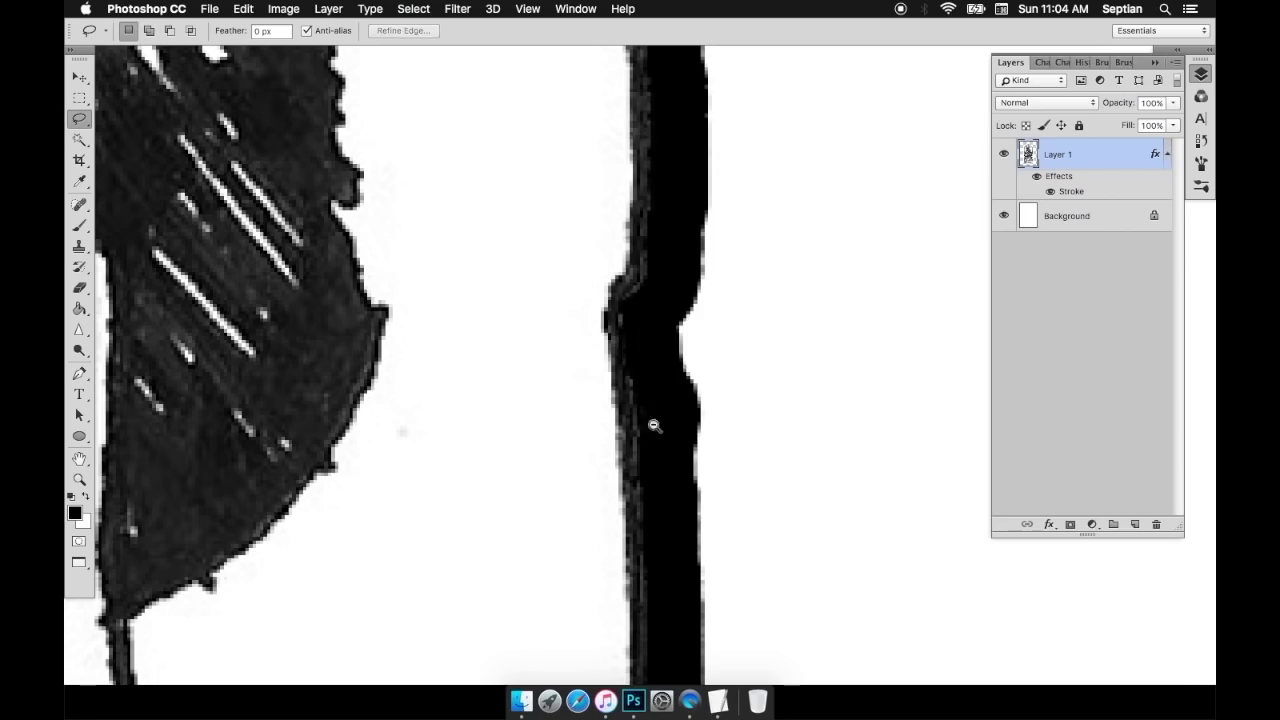
Inspect the rest of the frame's right line and the bottom-left corner for leftover marks
{"action": "left_click", "coordinate": [666, 417], "text": "alt"}
{"action": "left_click_drag", "start_coordinate": [666, 417], "coordinate": [640, 150]}
{"action": "left_click_drag", "start_coordinate": [617, 600], "coordinate": [636, 180]}
{"action": "left_click_drag", "start_coordinate": [609, 520], "coordinate": [672, 140]}
{"action": "left_click_drag", "start_coordinate": [637, 594], "coordinate": [628, 250]}
{"action": "left_click_drag", "start_coordinate": [629, 537], "coordinate": [680, 150]}
{"action": "mouse_move", "coordinate": [690, 590]}
{"action": "left_mouse_down"}
{"action": "mouse_move", "coordinate": [704, 402]}
{"action": "mouse_move", "coordinate": [563, 251]}
{"action": "mouse_move", "coordinate": [746, 363]}
{"action": "mouse_move", "coordinate": [446, 349]}
{"action": "mouse_move", "coordinate": [413, 373]}
{"action": "left_mouse_up"}
{"action": "key", "text": "super+minus"}
Try to erase the bump under the frame's bottom line, and undo the eraser stroke
{"action": "key", "text": "e"}
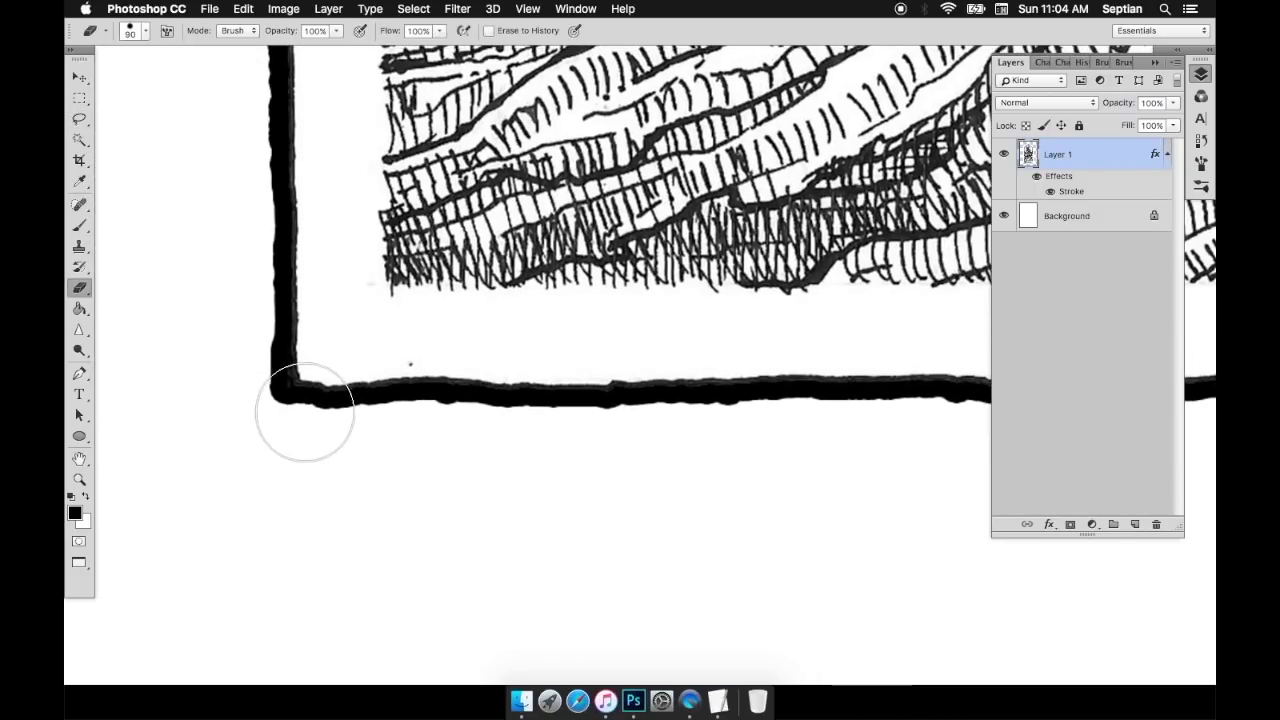
{"action": "left_click_drag", "start_coordinate": [731, 403], "coordinate": [417, 402]}
{"action": "left_click_drag", "start_coordinate": [880, 421], "coordinate": [767, 415]}
{"action": "key", "text": "super+z"}
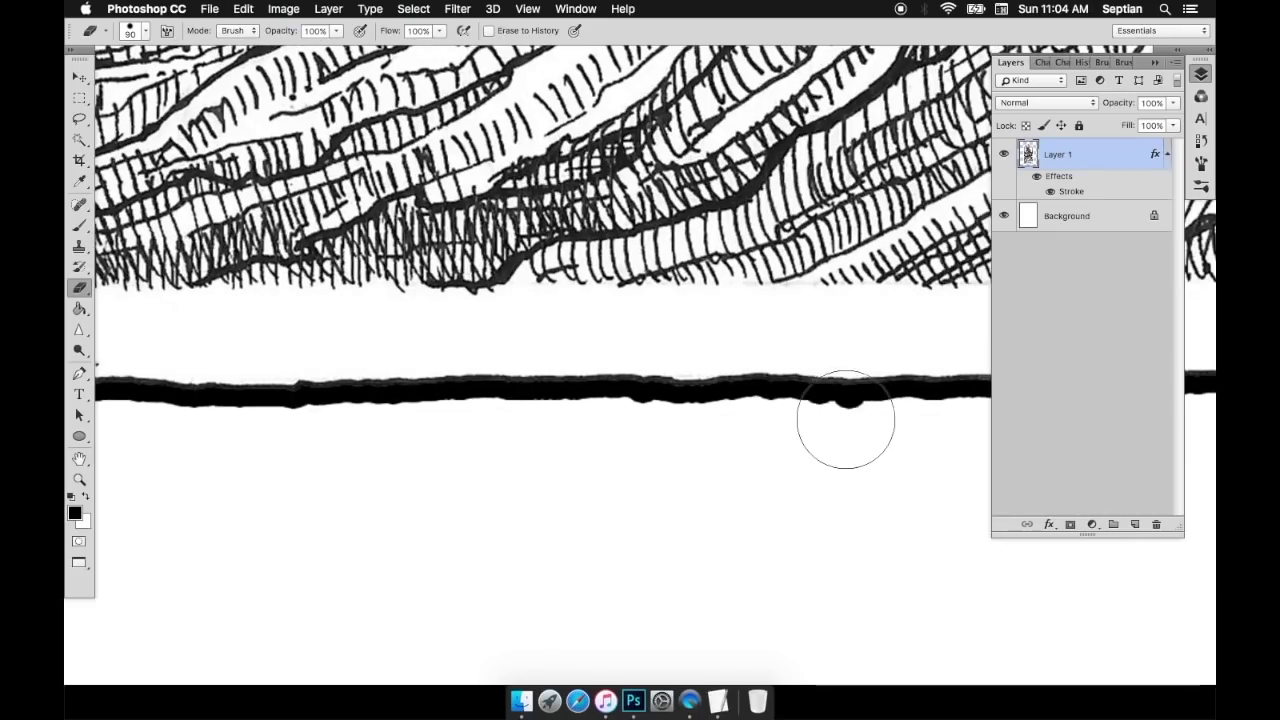
Inspect the rest of the frame's bottom line and its left side for leftover pen marks
{"action": "left_click_drag", "start_coordinate": [629, 403], "coordinate": [1201, 664]}
{"action": "left_click_drag", "start_coordinate": [574, 77], "coordinate": [671, 151]}
{"action": "left_click_drag", "start_coordinate": [614, 121], "coordinate": [492, 392]}
{"action": "scroll", "coordinate": [471, 214], "scroll_direction": "down", "scroll_amount": 10}
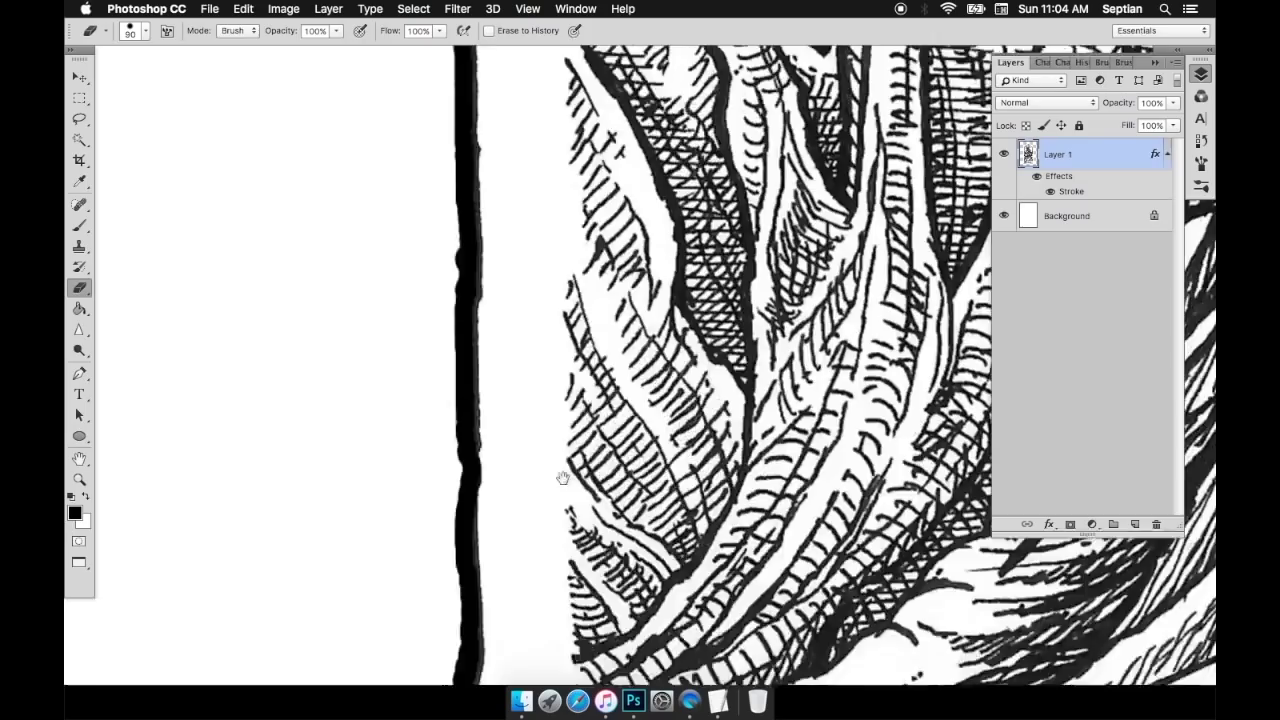
{"action": "key", "text": "super+minus"}
{"action": "key", "text": "super+minus"}
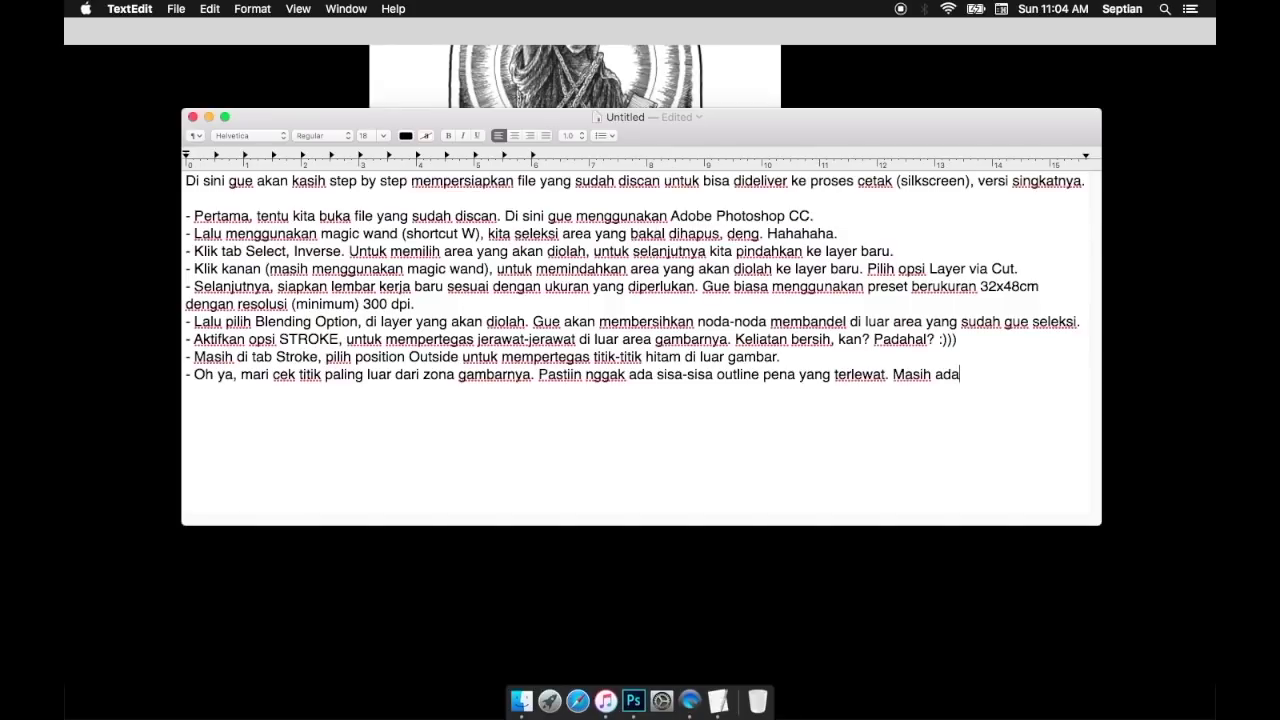
Continue the last TextEdit note with "Masih terlihat 'bekas' pressure pena di kertas, yang mungkin dari jauh nggak keliatan. Tapi buat gue, ini ngeganggu banget."
{"action": "type", "text": "'bekas' pressure pena di ker"}
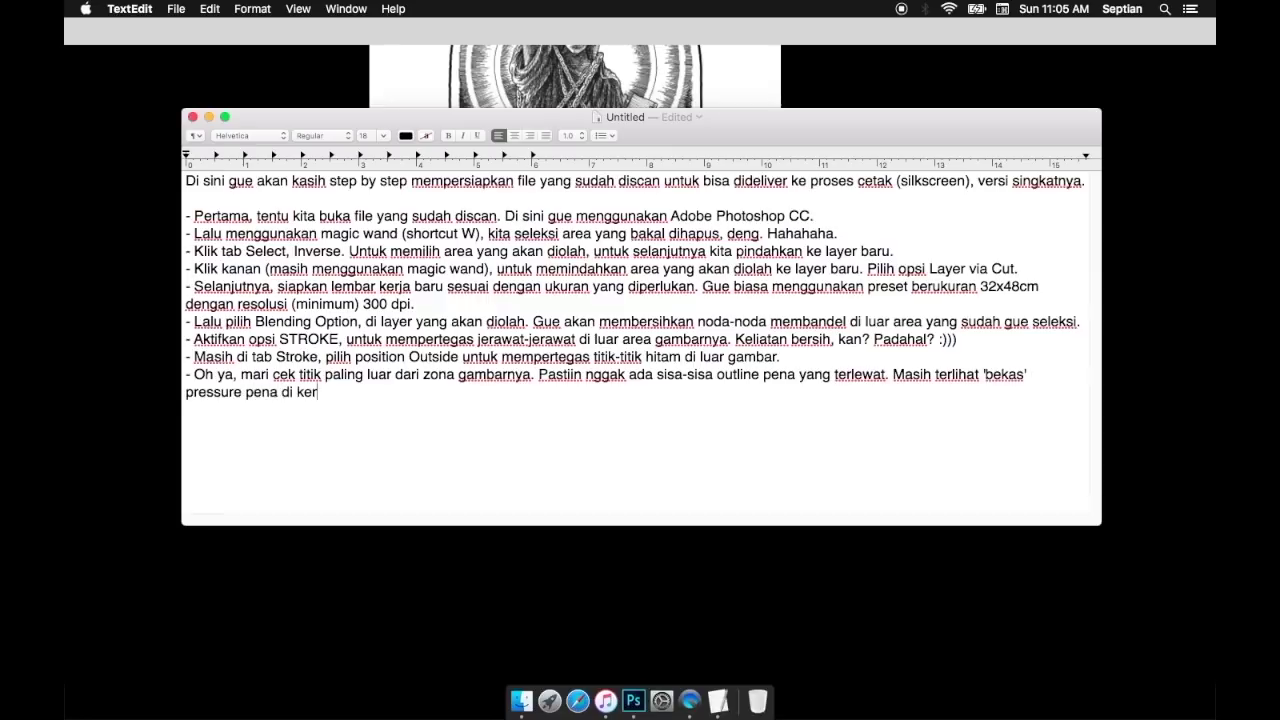
{"action": "type", "text": "tas, yang mungkin dari jauh nggak keliatan. Tapi buat gem"}
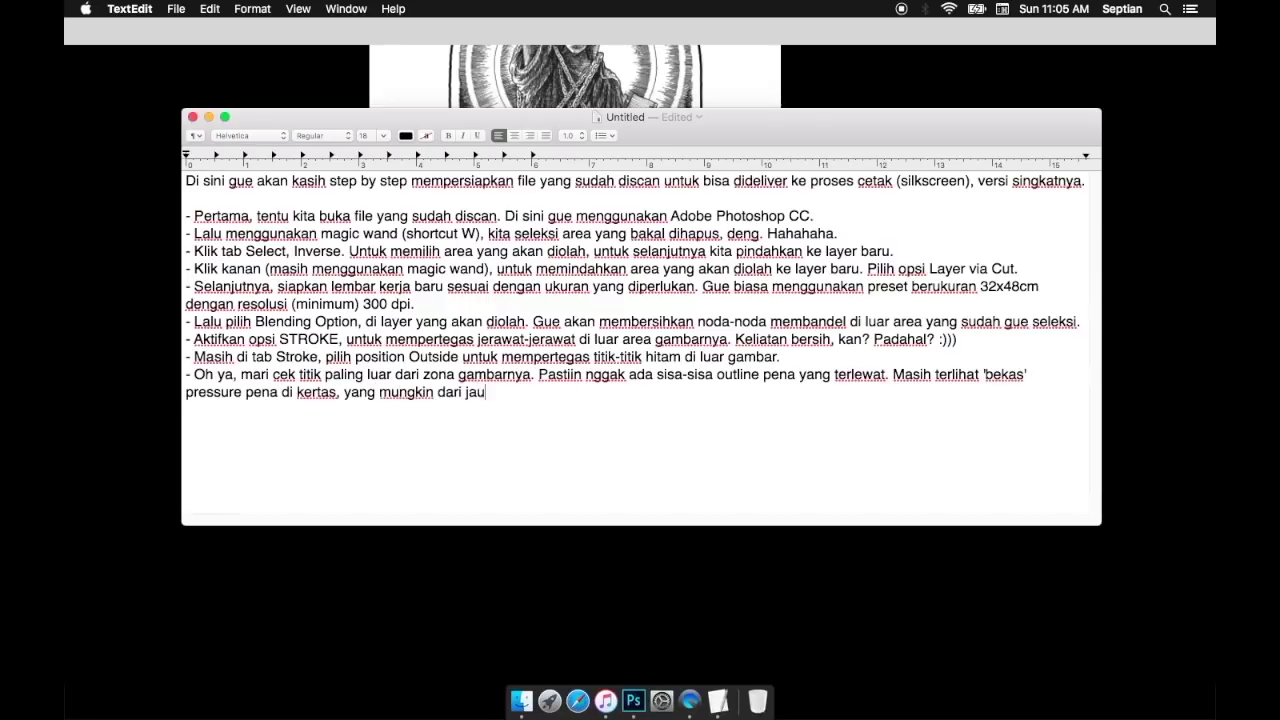
{"action": "key", "text": "BackSpace"}
{"action": "key", "text": "BackSpace"}
{"action": "type", "text": "ue, ini ngeganggu banget."}
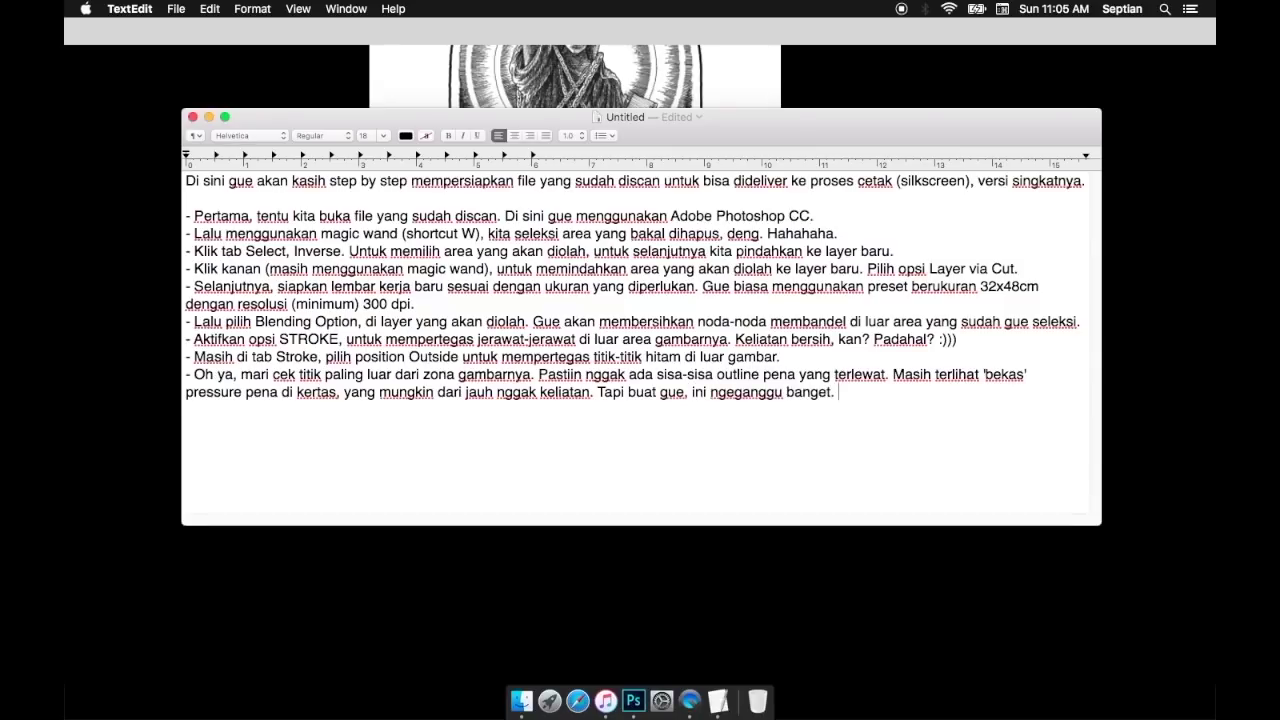
Add to the same note "Jadi silakan ubah opsi di Blending Option - Stroke - Position - Outside, ke Position - Center."
{"action": "type", "text": "gget. Jadi silakan ubah"}
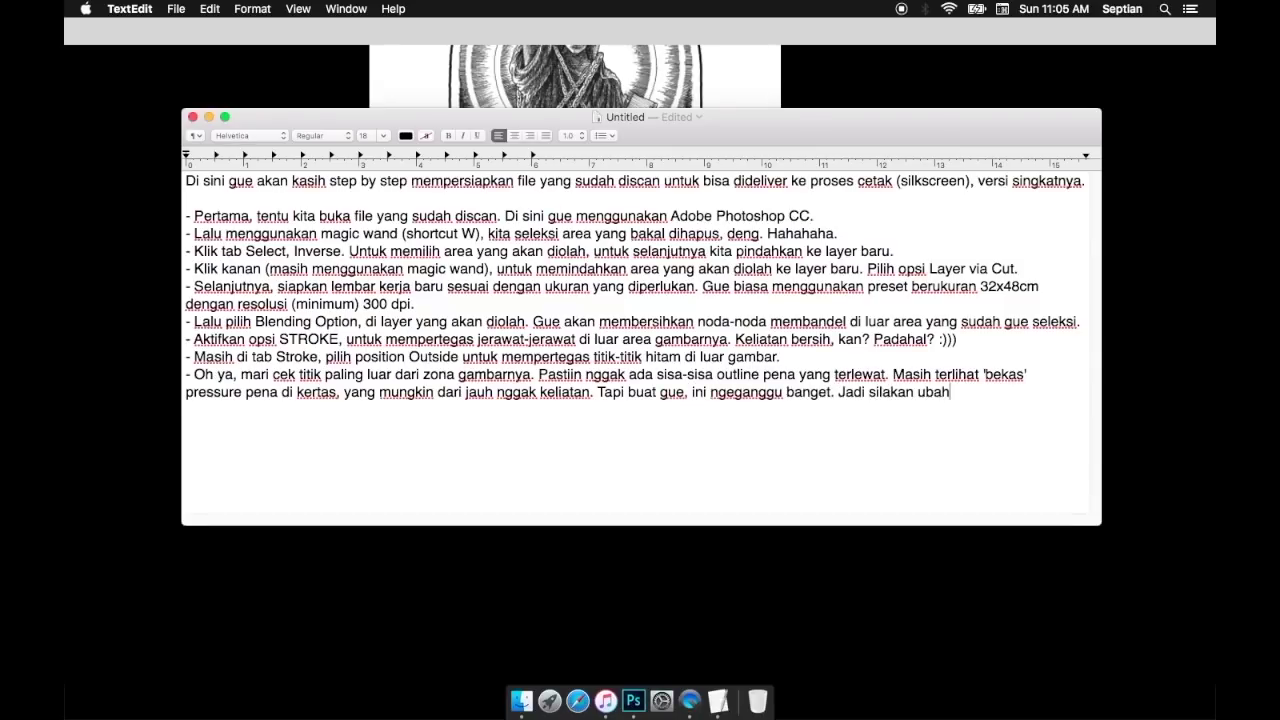
{"action": "type", "text": " opsi di Blending Option"}
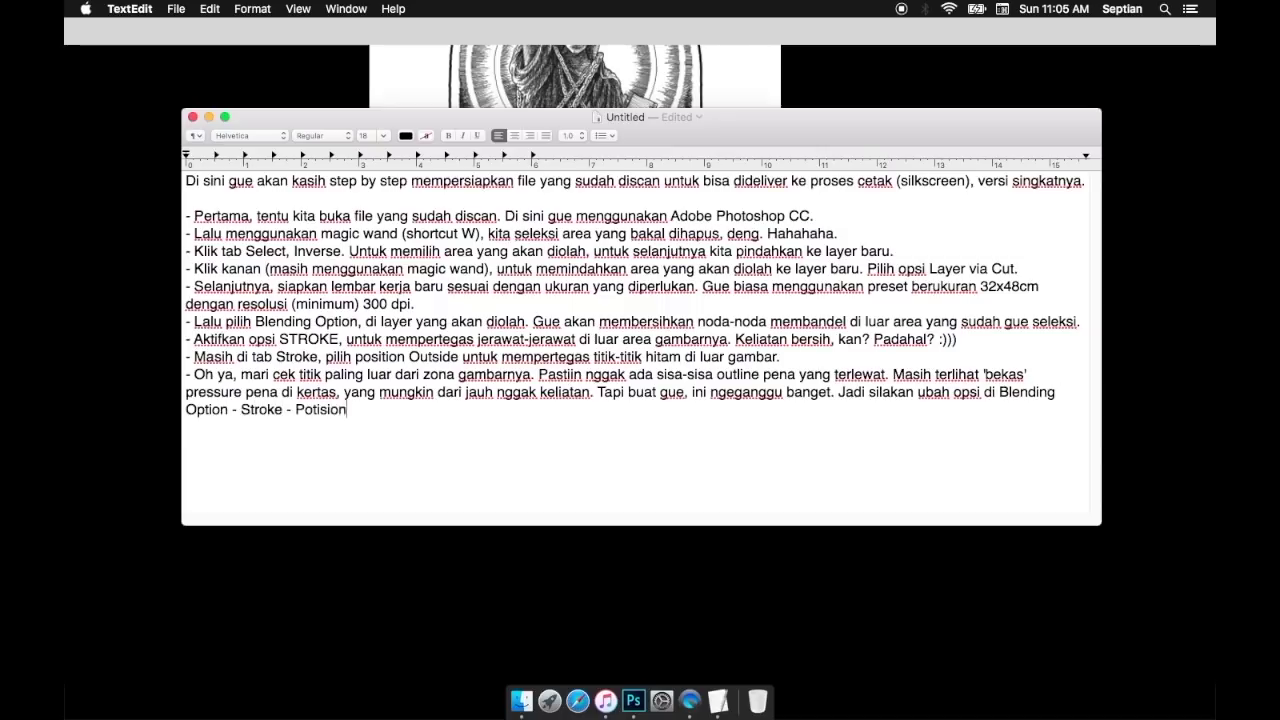
{"action": "type", "text": " - Stroke - Position - Outside, ke Position - Center."}
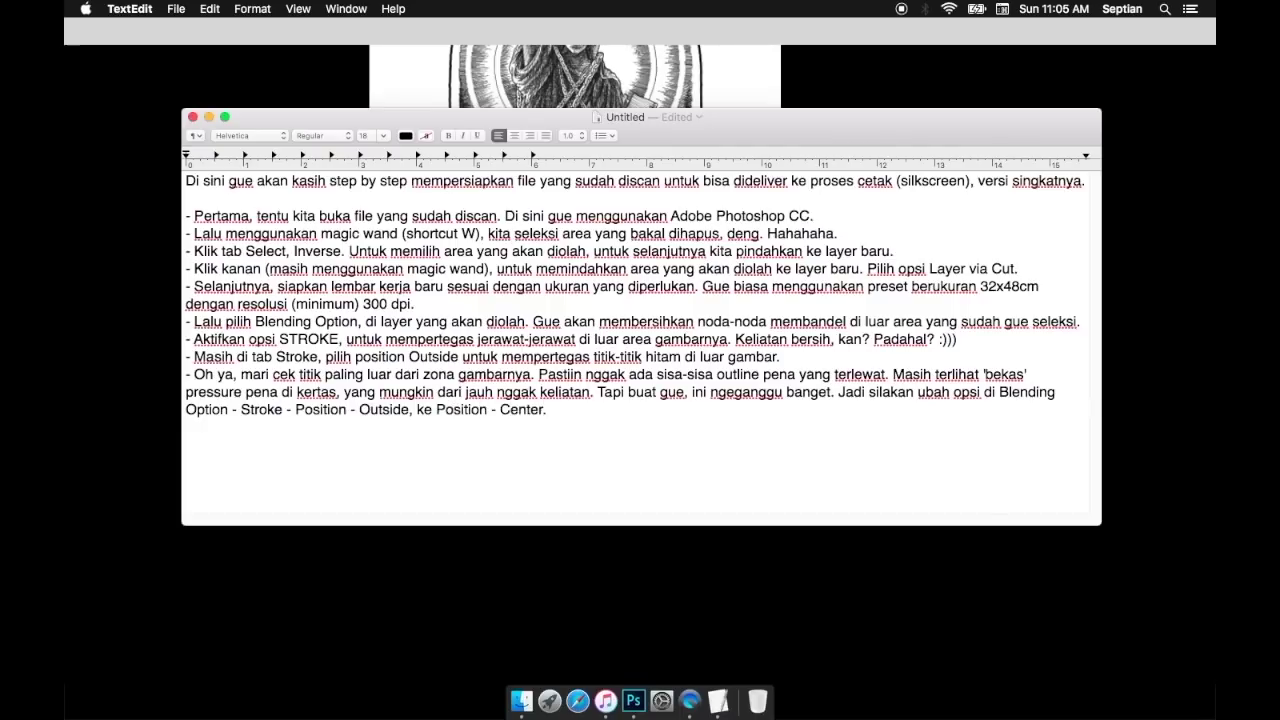
Switch to Photoshop and compare the Center and Outside positions of Layer 1's stroke along the frame's left line
{"action": "key", "text": "super+Tab"}
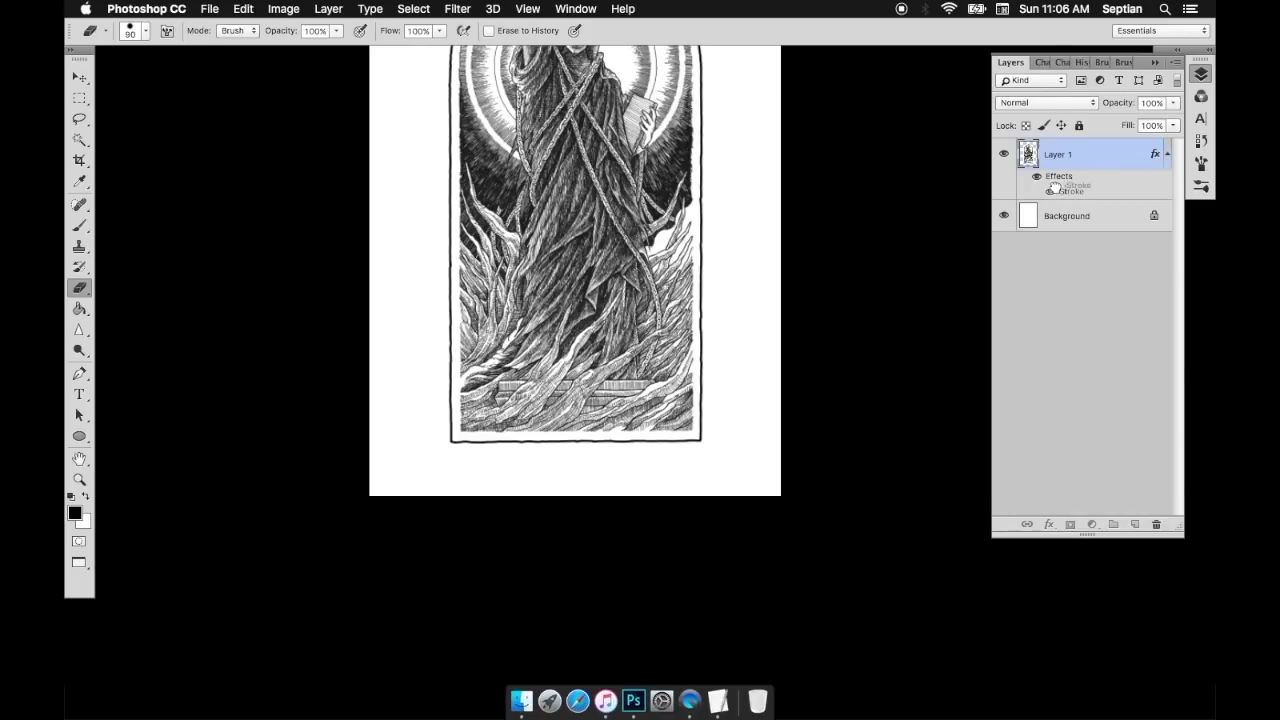
{"action": "double_click", "coordinate": [1070, 192]}
{"action": "left_click", "coordinate": [748, 172]}
{"action": "left_click", "coordinate": [745, 196]}
{"action": "left_click_drag", "start_coordinate": [690, 110], "coordinate": [802, 98]}
{"action": "key", "text": "Return"}
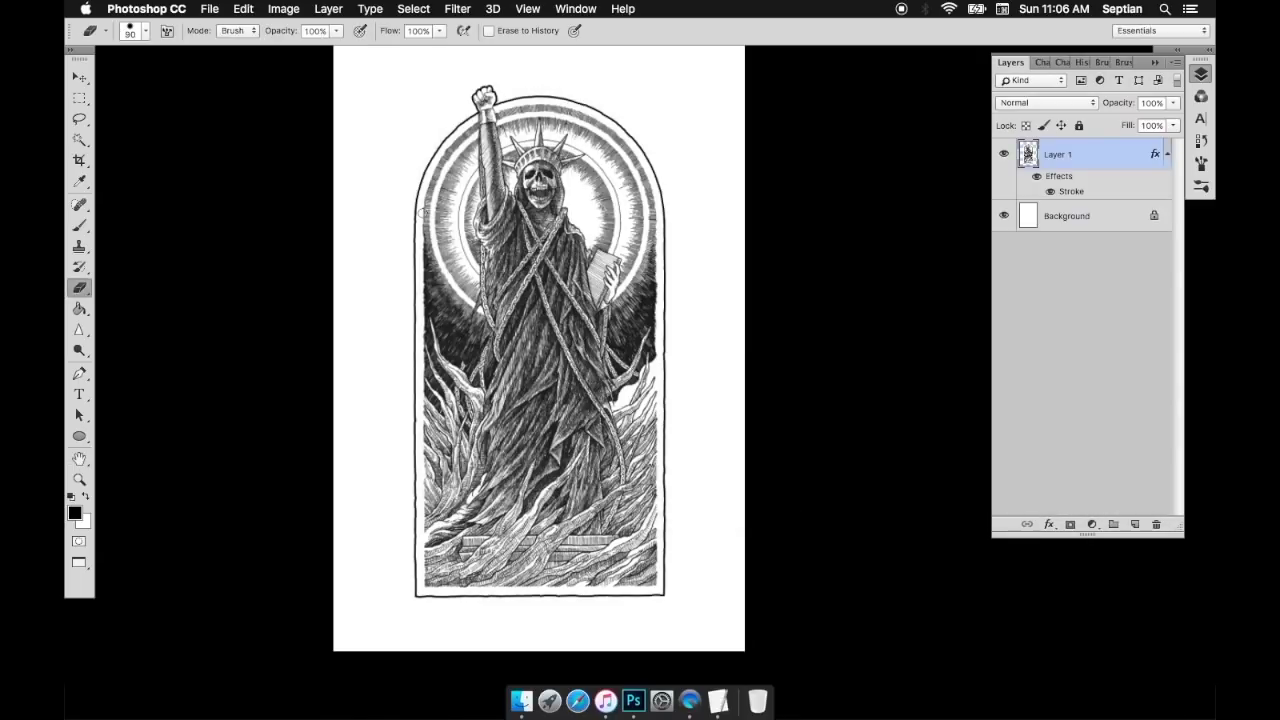
{"action": "left_click_drag", "start_coordinate": [409, 182], "coordinate": [563, 146]}
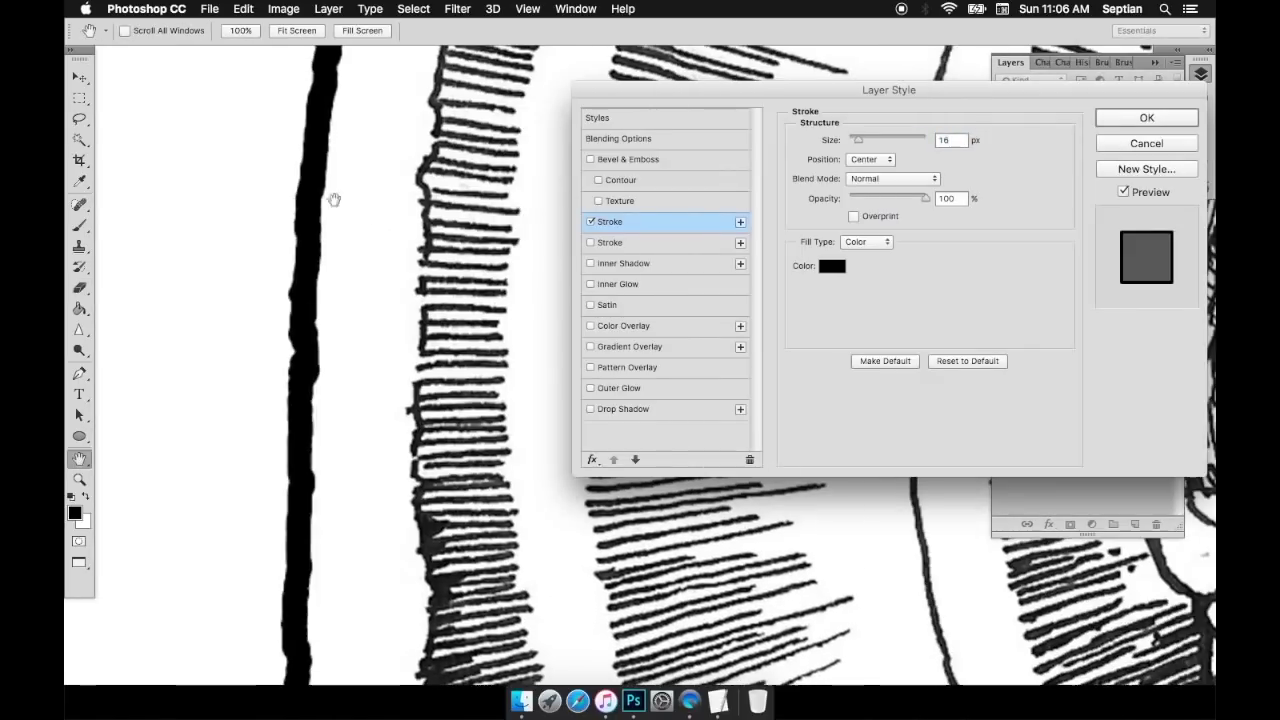
{"action": "left_click", "coordinate": [868, 159]}
{"action": "left_click", "coordinate": [868, 133]}
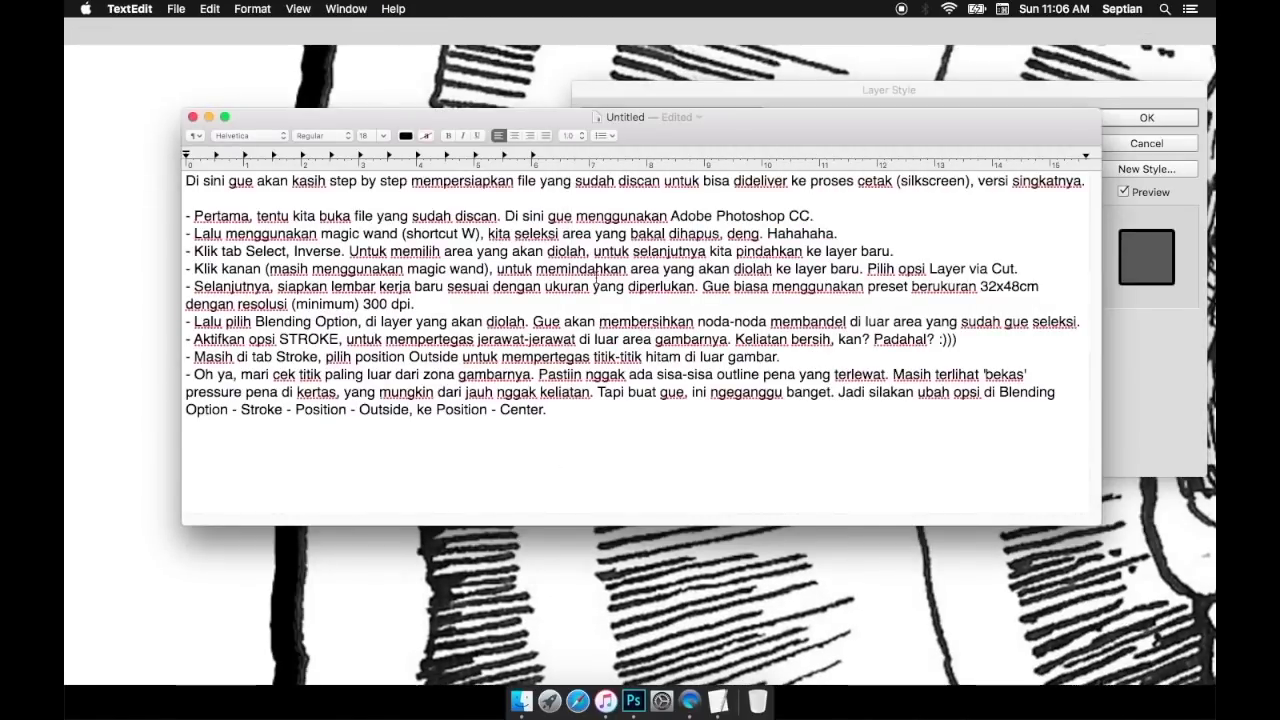
Continue the TextEdit note with "Keliatan kan, bedanya? Mari diakalin segampang mungkin. :)))"
{"action": "type", "text": "Keliatan kan, bedanya? Mari diakalin segampang mungkin. L("}
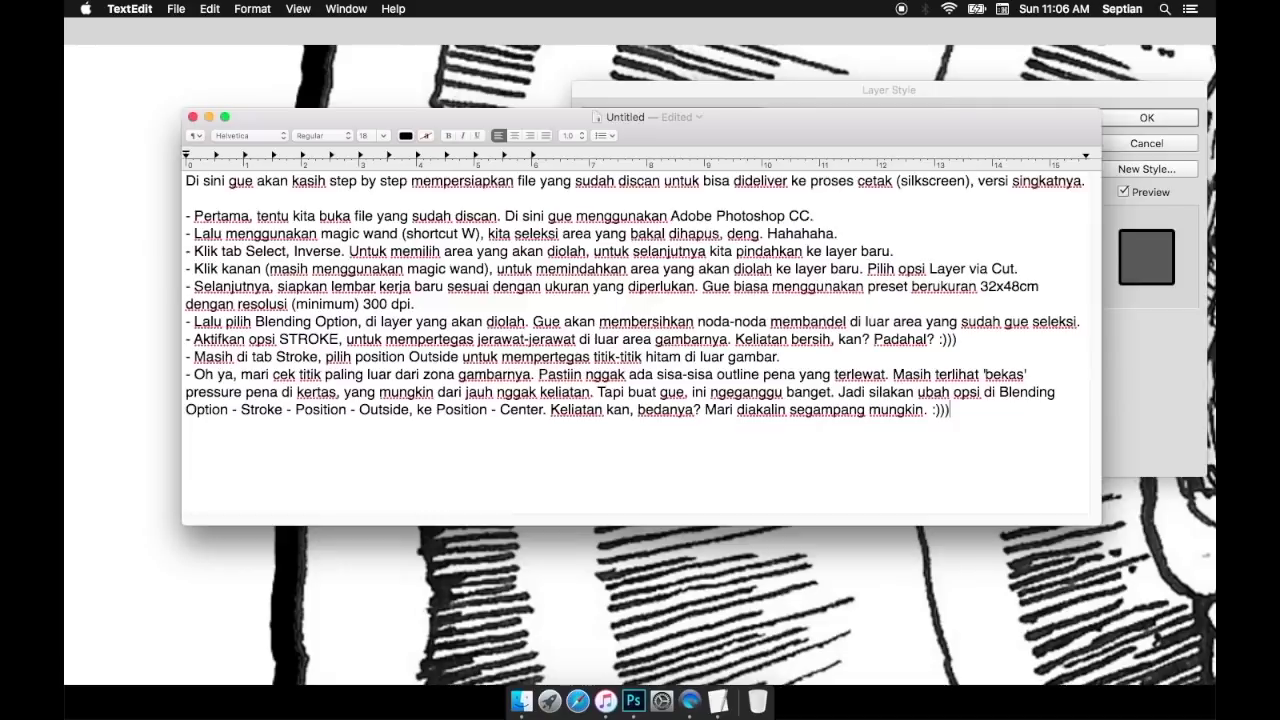
Switch to Photoshop, set Layer 1's stroke position to Center after comparing it with Outside, and adjust the stroke size
{"action": "key", "text": "super+Tab"}
{"action": "left_click", "coordinate": [868, 160]}
{"action": "left_click", "coordinate": [879, 184]}
{"action": "left_click", "coordinate": [879, 159]}
{"action": "left_click", "coordinate": [882, 138]}
{"action": "left_click", "coordinate": [877, 160]}
{"action": "left_click", "coordinate": [877, 184]}
{"action": "mouse_move", "coordinate": [867, 141]}
{"action": "left_mouse_down"}
{"action": "mouse_move", "coordinate": [885, 148]}
{"action": "mouse_move", "coordinate": [858, 139]}
{"action": "mouse_move", "coordinate": [866, 157]}
{"action": "mouse_move", "coordinate": [854, 145]}
{"action": "left_mouse_up"}
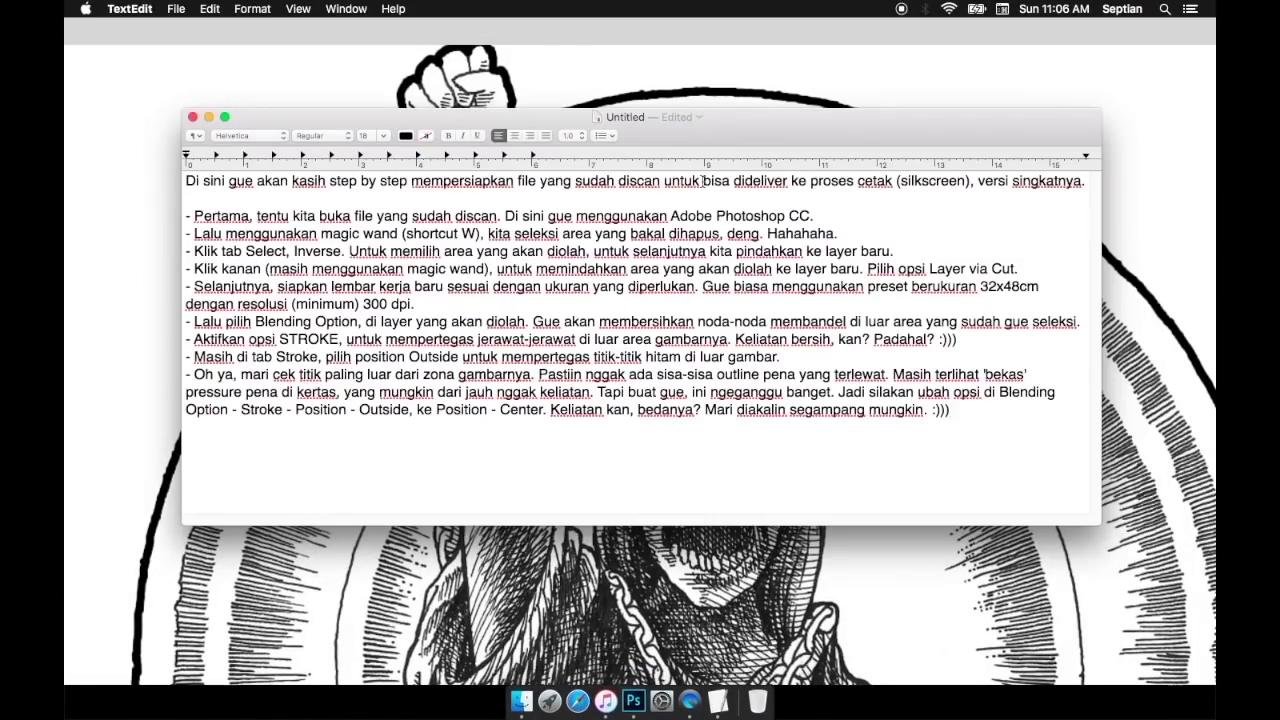
Add a separate line to the TextEdit notes: "--- Step seleksi, sudah selesai. Lanjut ke step mempertajam kontras, atau apalah istilahnya."
{"action": "key", "text": "Return"}
{"action": "type", "text": "-"}
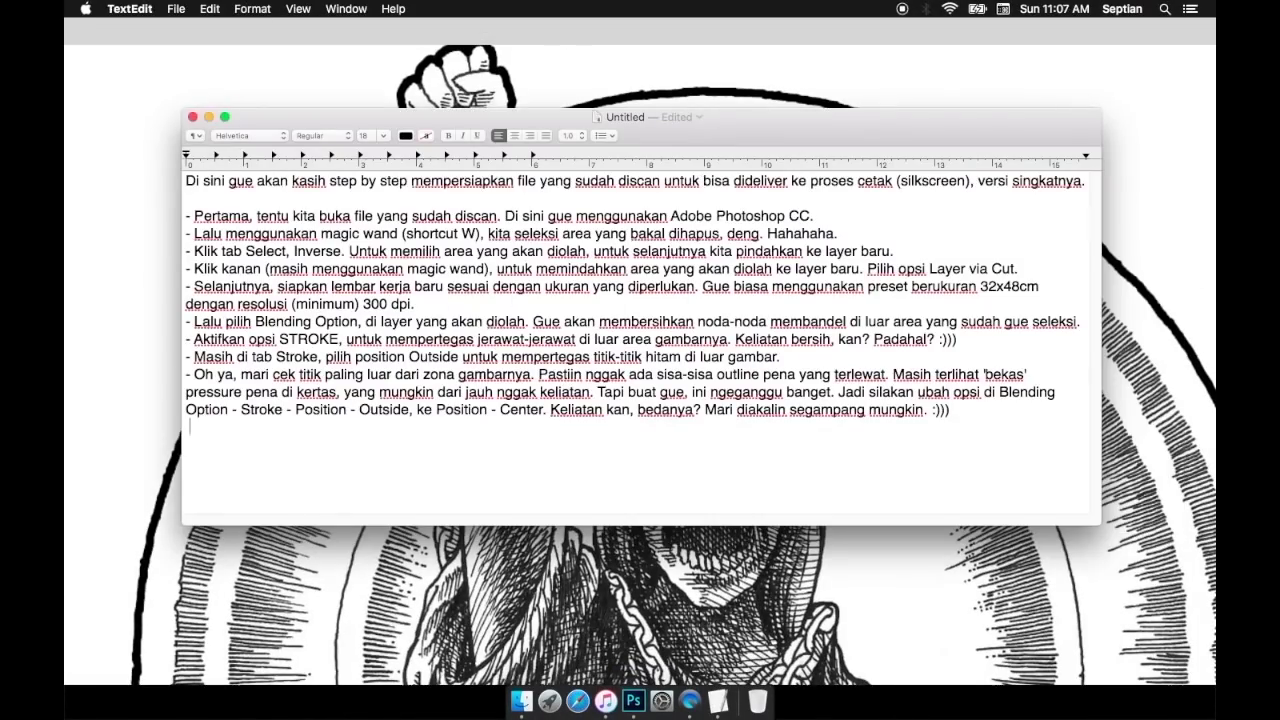
{"action": "type", "text": "---  Step seleksi, sudah selesai. Lanjut ke step"}
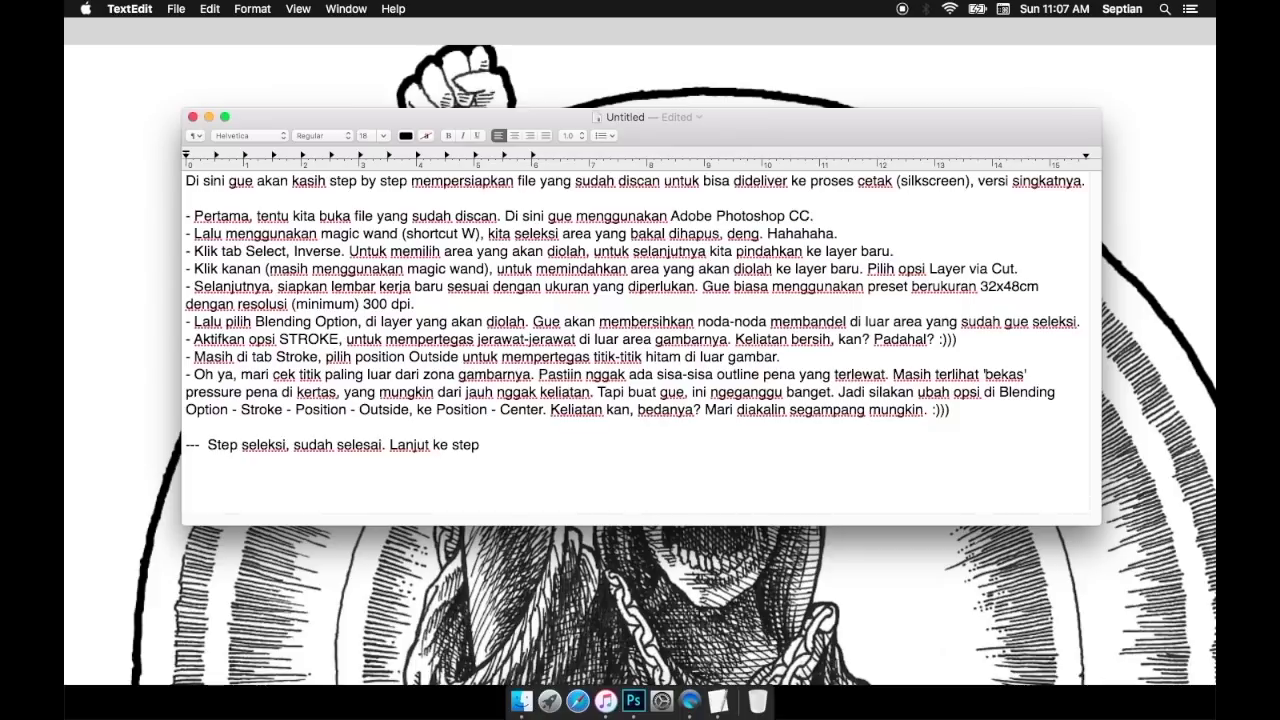
{"action": "type", "text": " mepertajam kontras. atau apalah istilahnya."}
Switch to Photoshop, examine the figure's crown, skull and robe up close, and activate the Dodge tool
{"action": "key", "text": "super+Tab"}
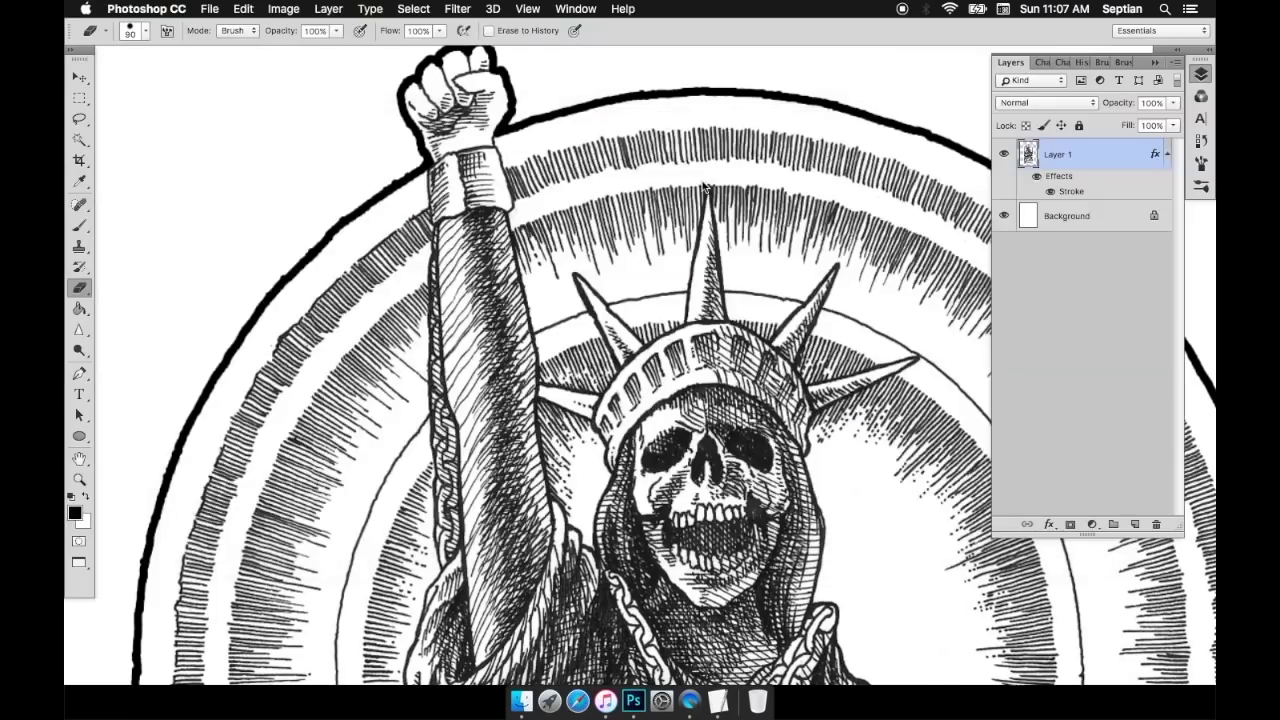
{"action": "left_click", "coordinate": [525, 182], "text": "super"}
{"action": "scroll", "coordinate": [528, 165], "scroll_direction": "down", "scroll_amount": 1}
{"action": "scroll", "coordinate": [634, 240], "scroll_direction": "down", "scroll_amount": 3}
{"action": "scroll", "coordinate": [666, 222], "scroll_direction": "up", "scroll_amount": 5}
{"action": "scroll", "coordinate": [579, 181], "scroll_direction": "down", "scroll_amount": 7}
{"action": "scroll", "coordinate": [745, 338], "scroll_direction": "up", "scroll_amount": 6}
{"action": "left_click_drag", "start_coordinate": [683, 352], "coordinate": [583, 187]}
{"action": "left_click_drag", "start_coordinate": [800, 297], "coordinate": [577, 357]}
{"action": "left_click_drag", "start_coordinate": [748, 640], "coordinate": [728, 196]}
{"action": "left_click", "coordinate": [728, 196], "text": "alt"}
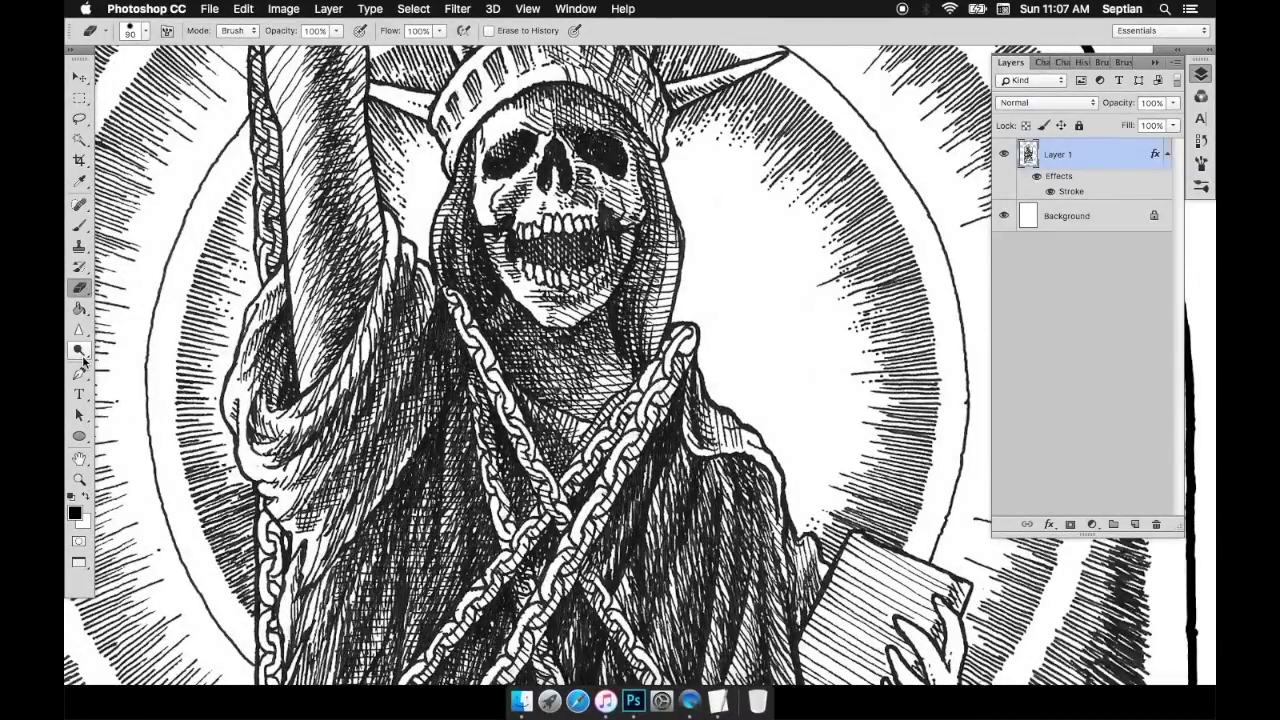
{"action": "left_click", "coordinate": [84, 352]}
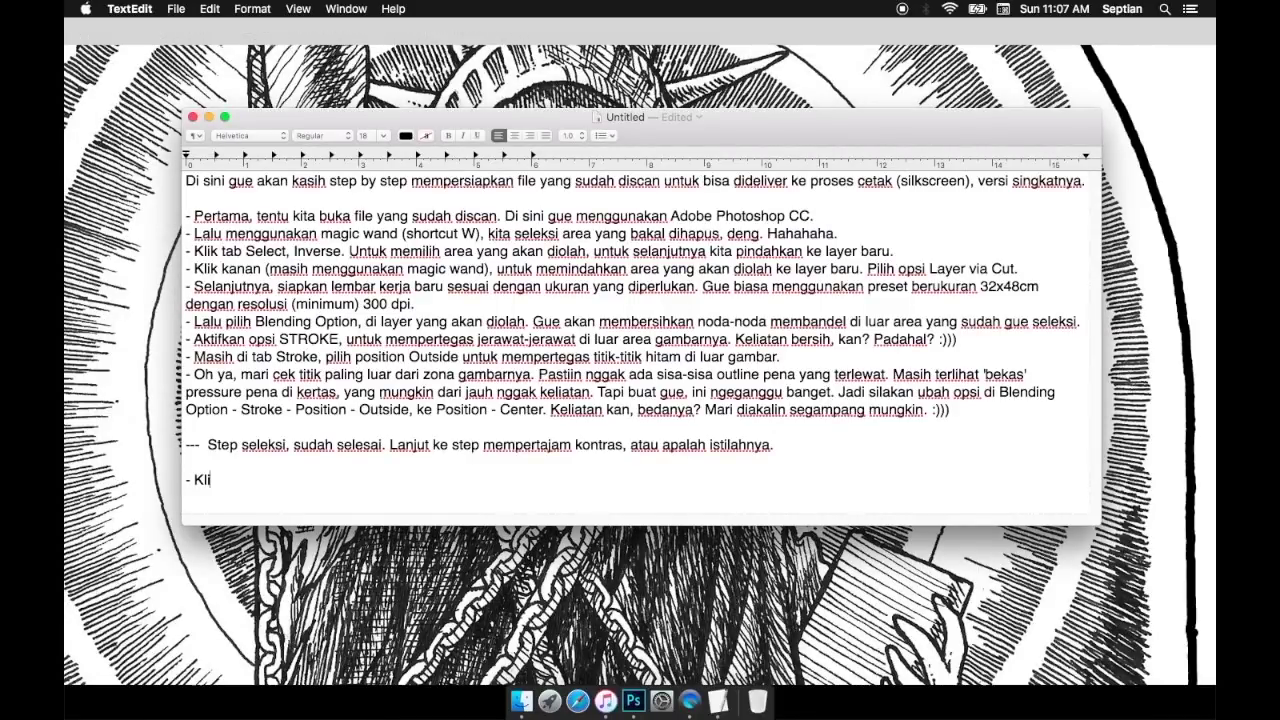
Add the TextEdit note "- Klik shortcut O (gue lupa apa nama opsinya)." and check the tool's name in Photoshop
{"action": "type", "text": "k short"}
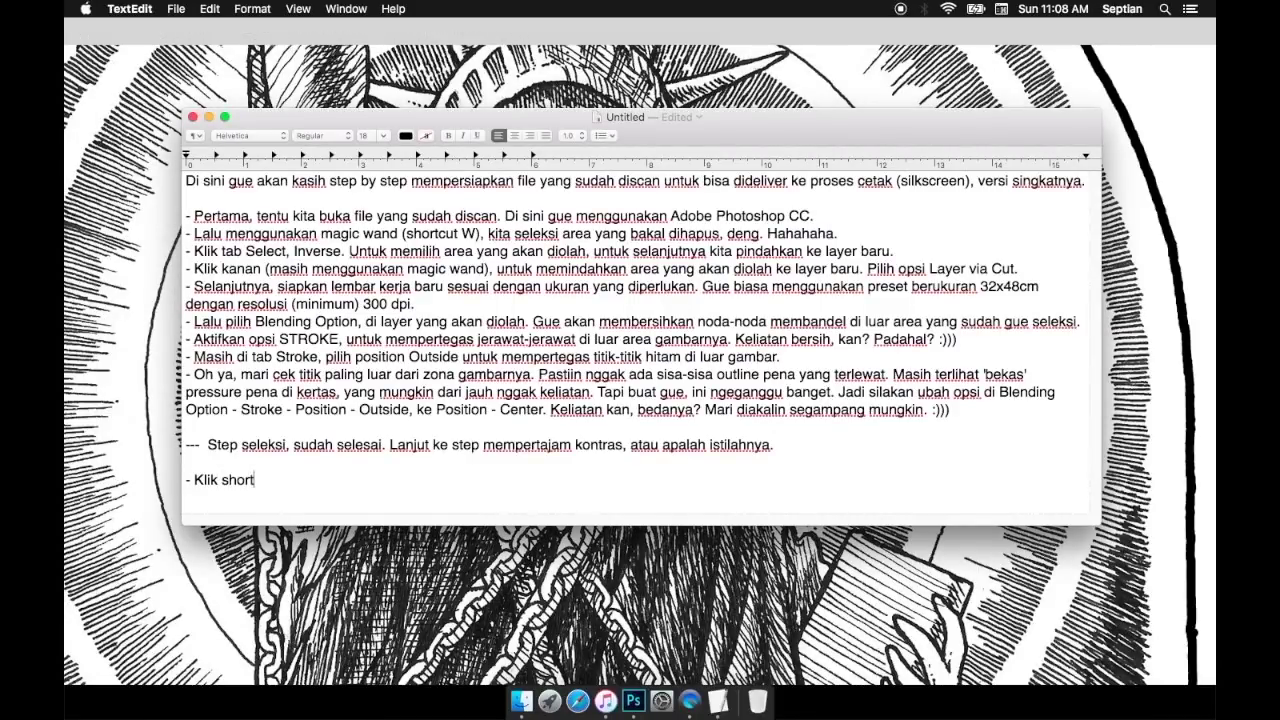
{"action": "type", "text": "cut O (gue lupa apa nama opsinya)."}
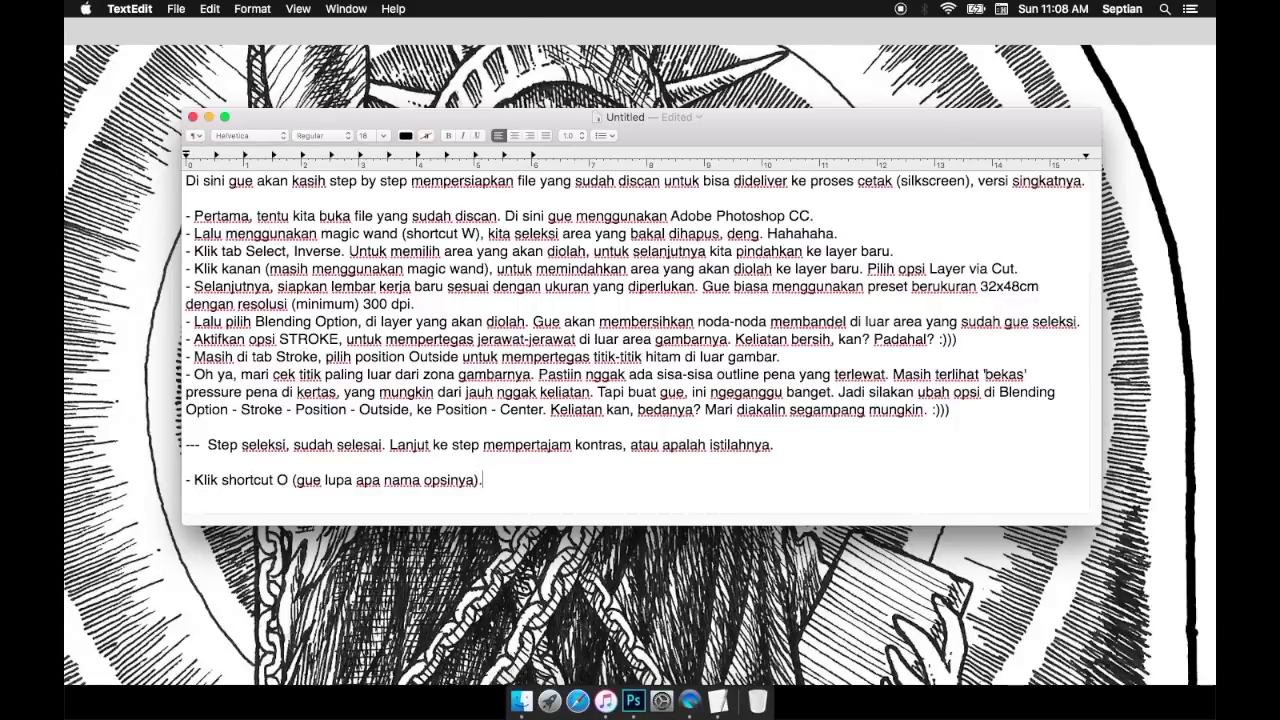
{"action": "key", "text": "super+Tab"}
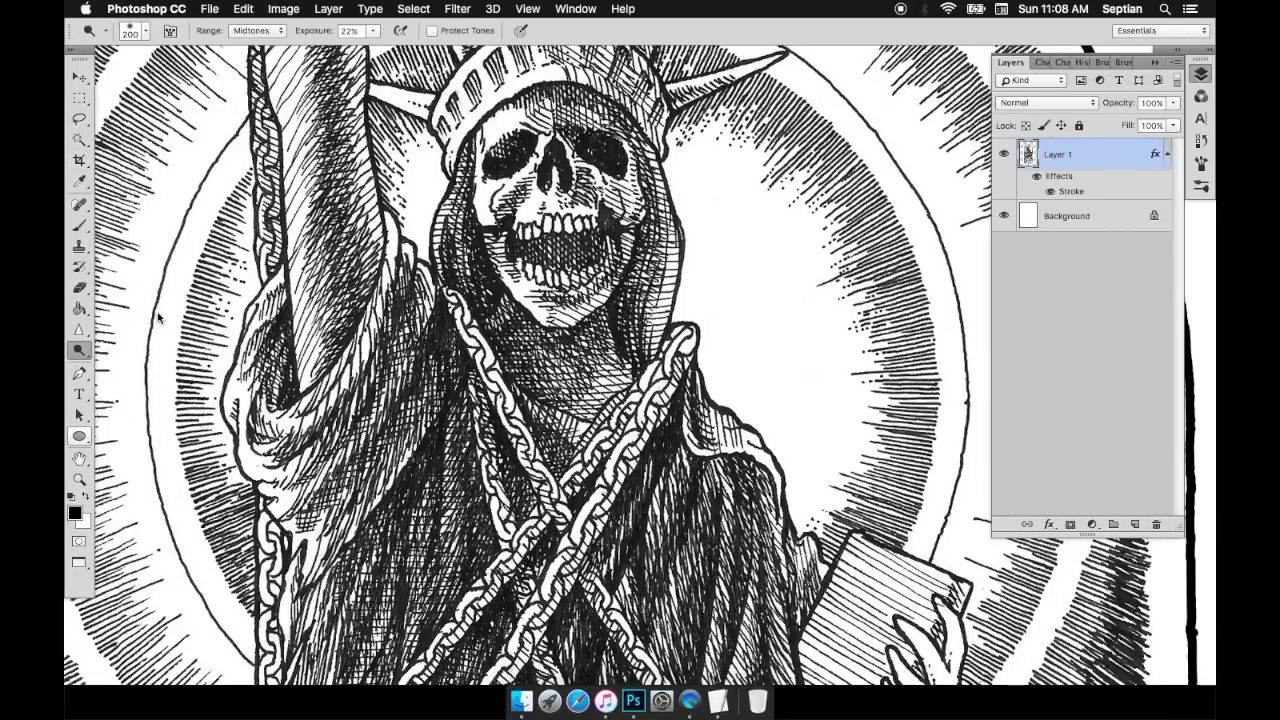
{"action": "key", "text": "super+Tab"}
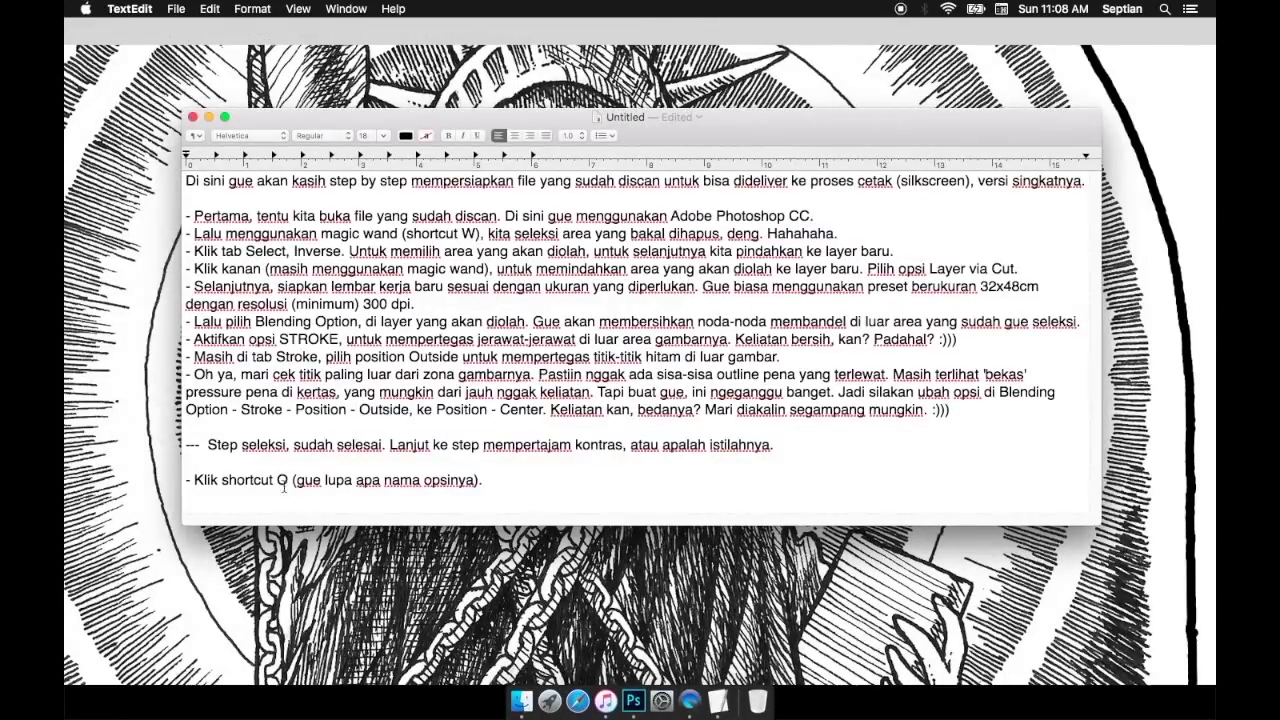
Reword the new note as "- Klik Dodge Tool, shortcut O untuk mengatur shadow dan highlight secara manual. Buat gue,"
{"action": "left_click", "coordinate": [284, 480], "text": "shift"}
{"action": "left_click", "coordinate": [220, 480], "text": "shift"}
{"action": "type", "text": "Dodge Tool, short"}
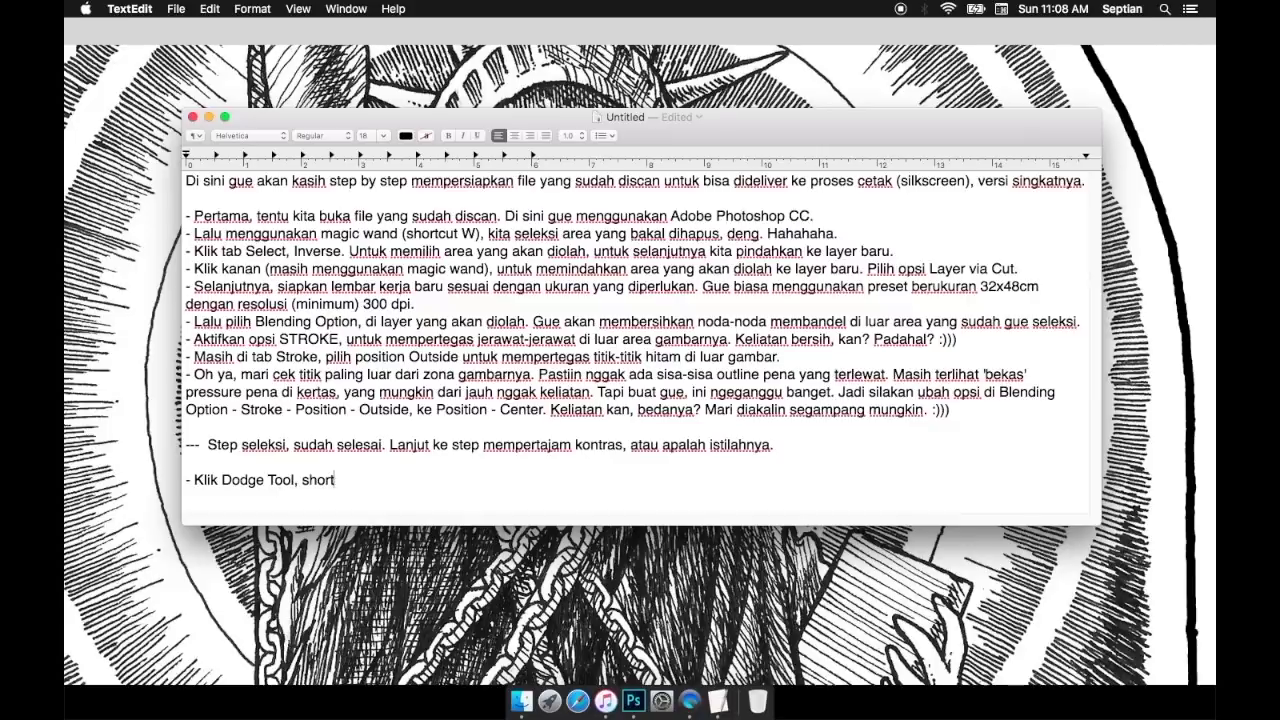
{"action": "type", "text": "engatus"}
{"action": "type", "text": " shadow dan highlight secara manual. Buat gue,"}
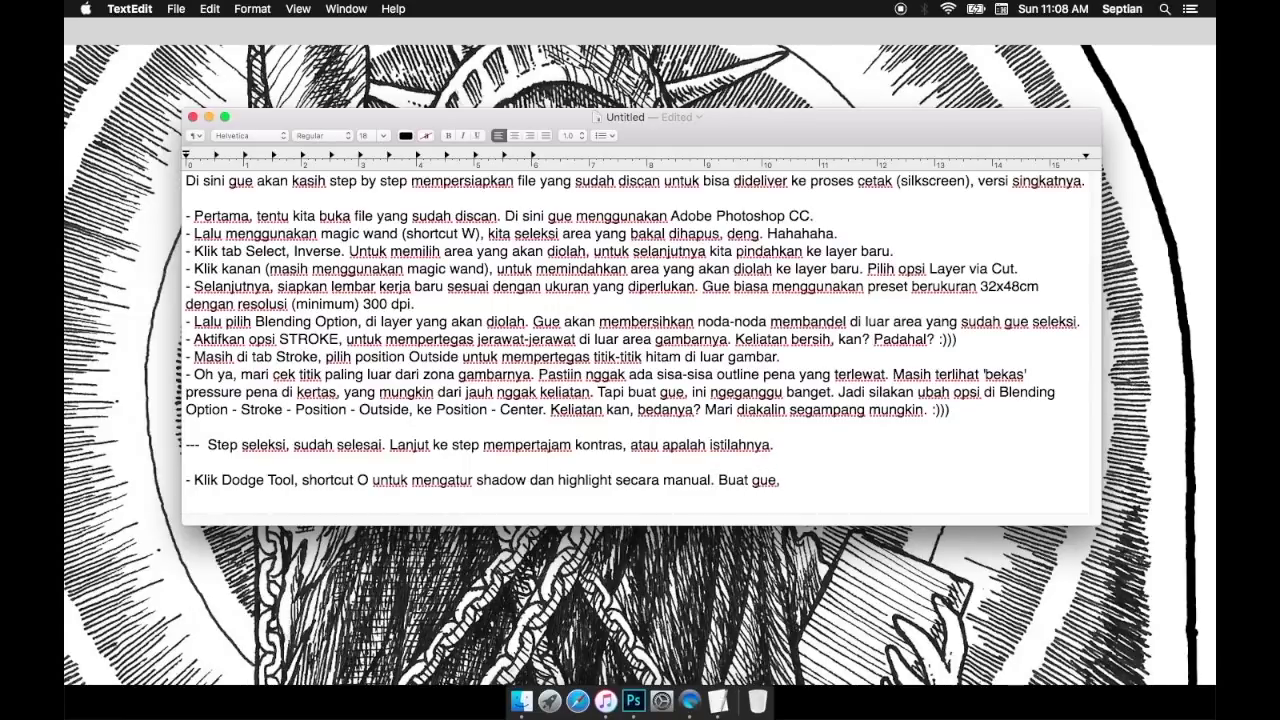
Complete the Dodge tool note with "preset auto contrast nggak begitu membantu, sama saja, kerja 2 kali."
{"action": "type", "text": " preset auto contrast nggak begitu membantu,"}
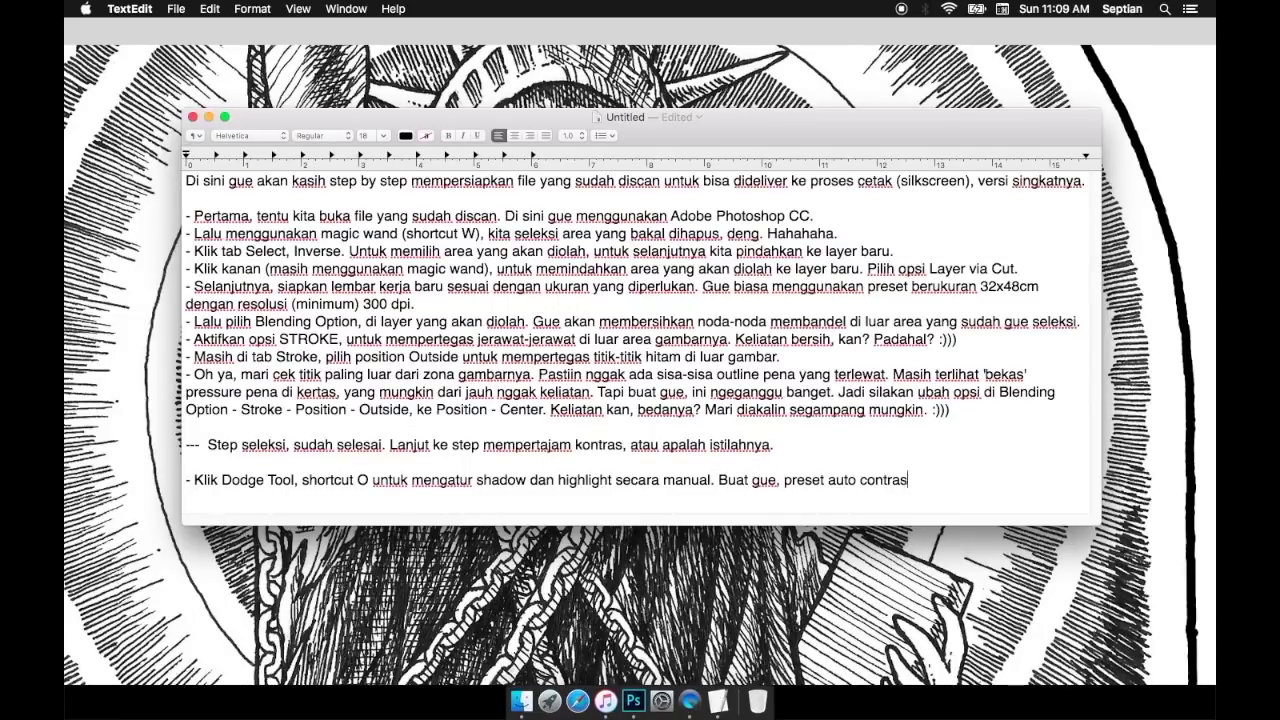
{"action": "type", "text": " sa,"}
{"action": "key", "text": "BackSpace"}
{"action": "type", "text": "ma saja, kerja"}
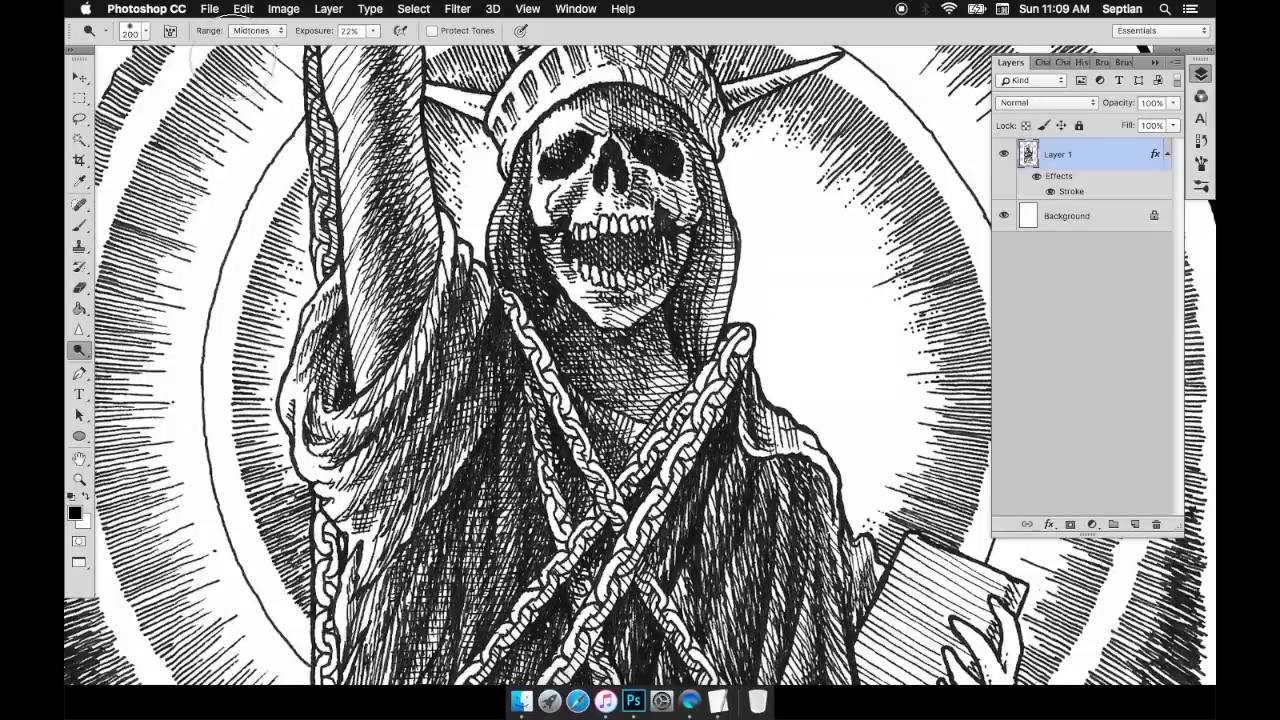
Check the Dodge tool's Range option and note "- Di opsi Range, elo bisa pilih mana yang mau diatur terlebih dahulu. Gue mulai dengan Shadow ya."
{"action": "left_click", "coordinate": [237, 31]}
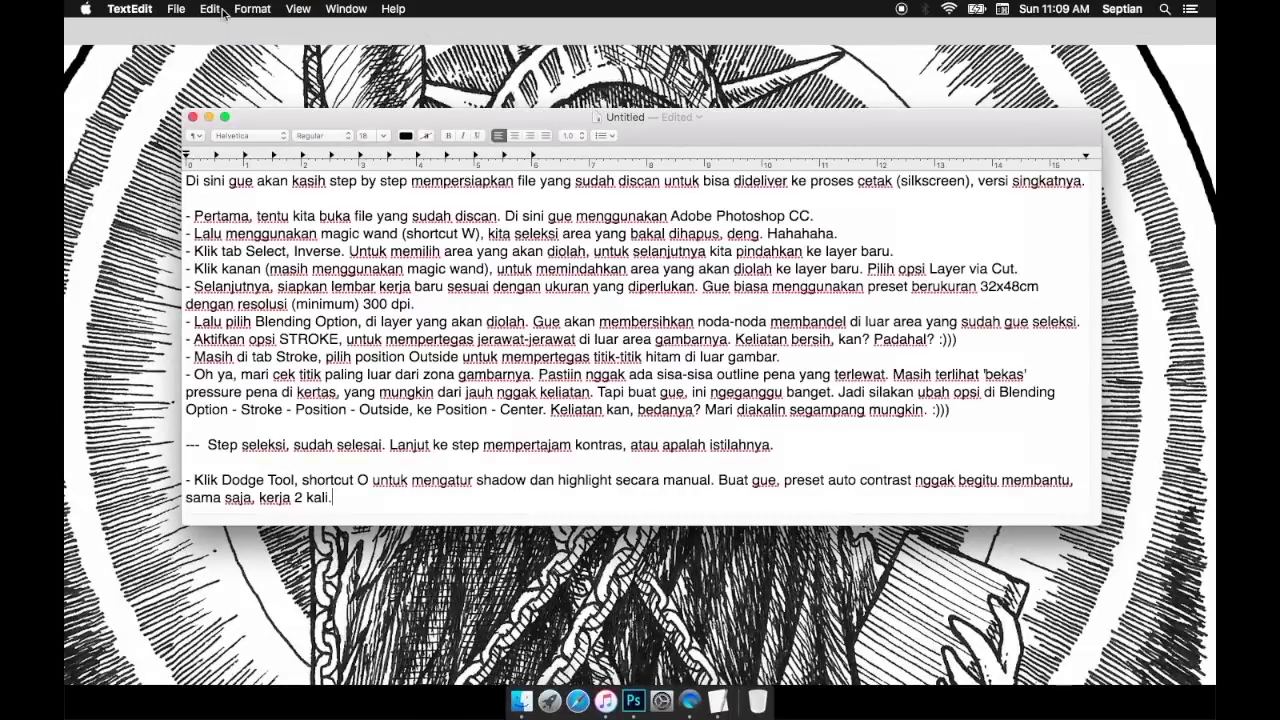
{"action": "type", "text": "Range,"}
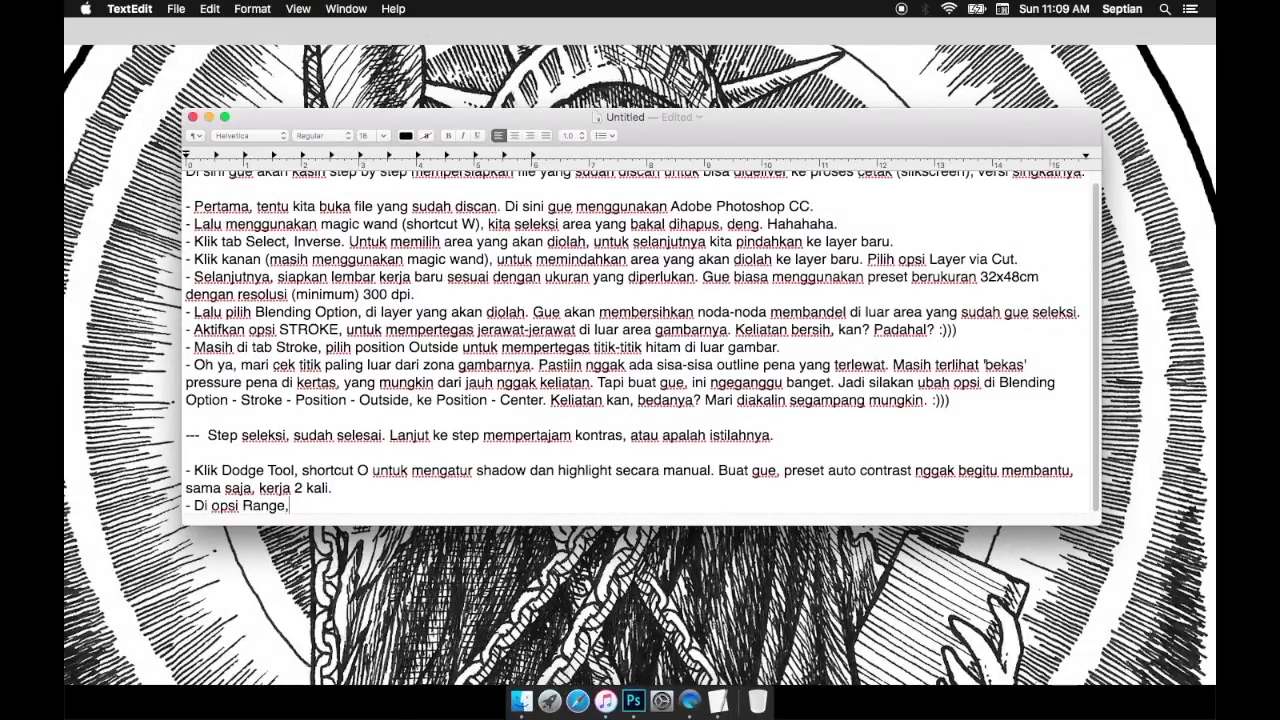
{"action": "type", "text": " elo bisa pilih mana yang"}
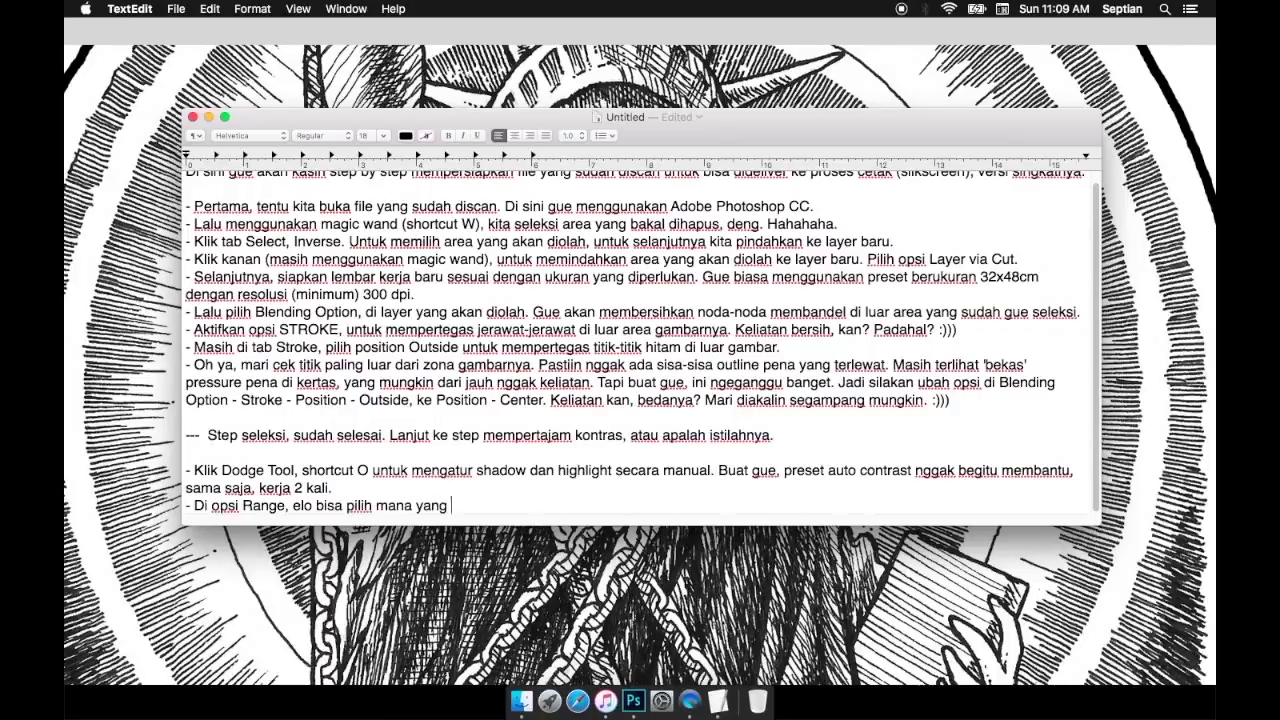
{"action": "type", "text": " mau diatur terlebih dar"}
{"action": "type", "text": "ulu. Gue mulai dengan Shadow ya"}
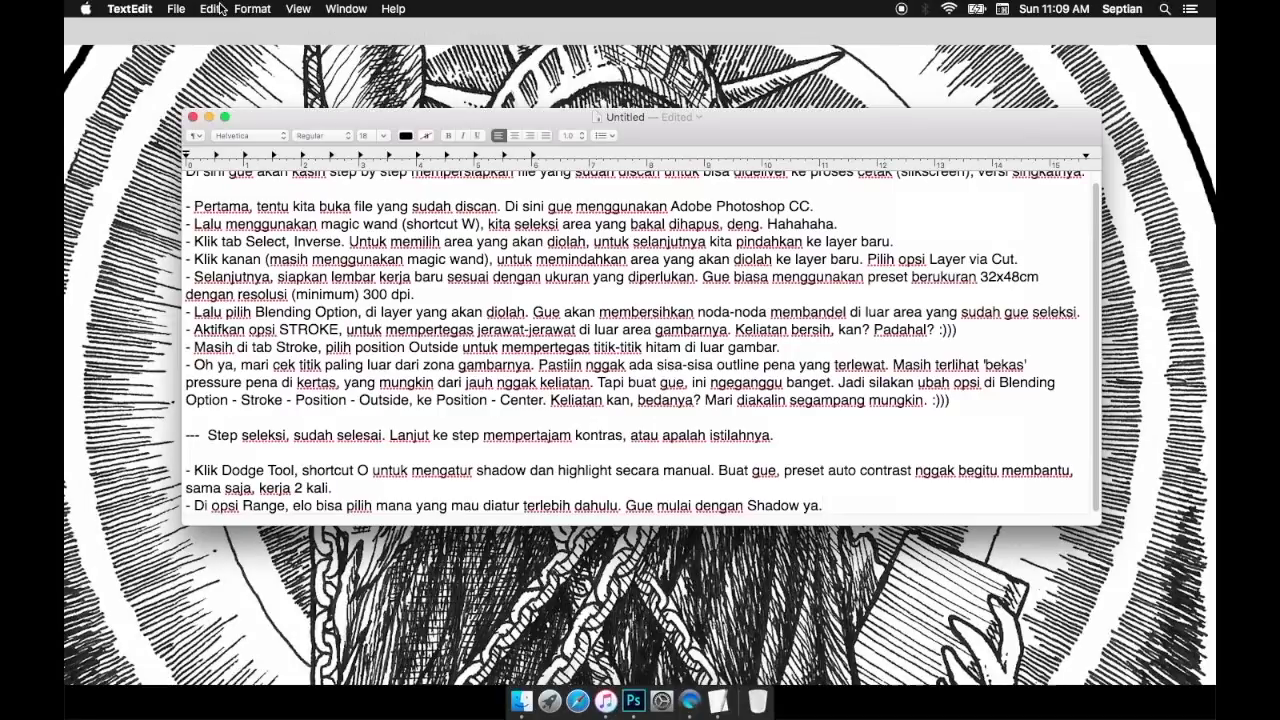
Add to the Range note "Value Exposurenya nggak terpatok di angka berapapun, tinggal sesuaikan kebutuhan saja."
{"action": "type", "text": ". Exposi"}
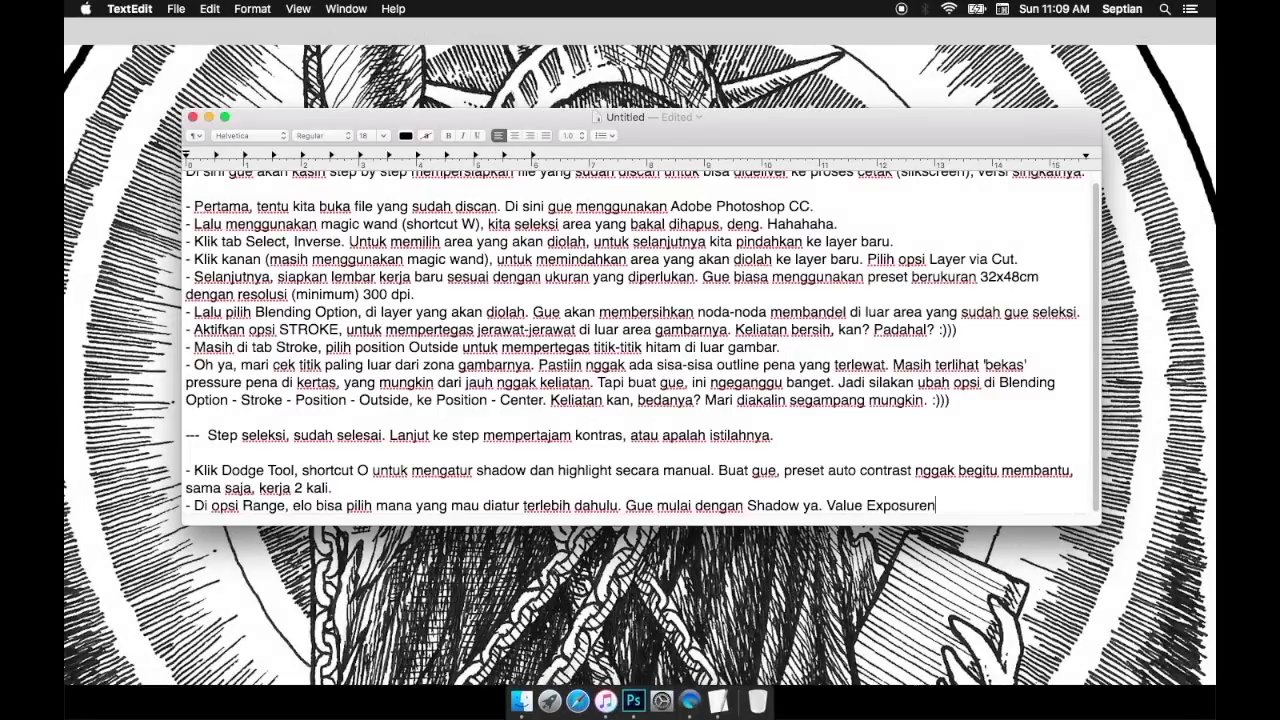
{"action": "type", "text": " nggak terpatok di angka berapapun, "}
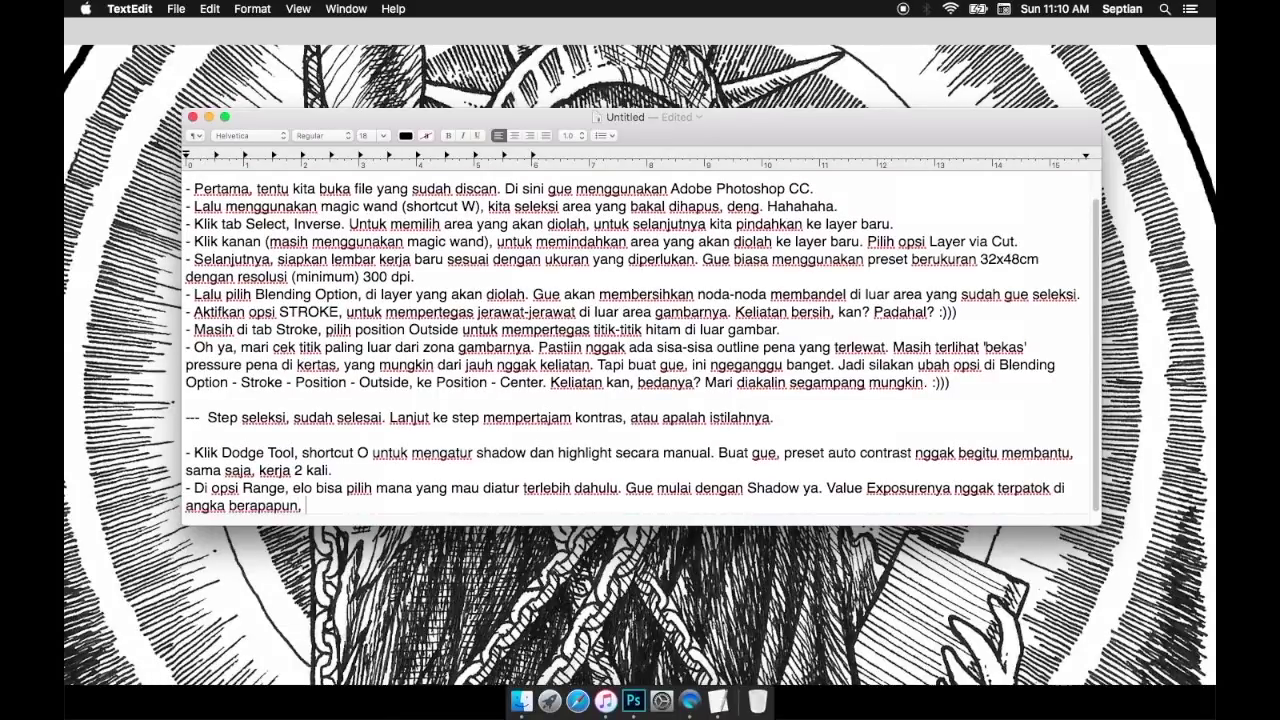
{"action": "type", "text": "tinggal sesuaikan kebutuhan saja."}
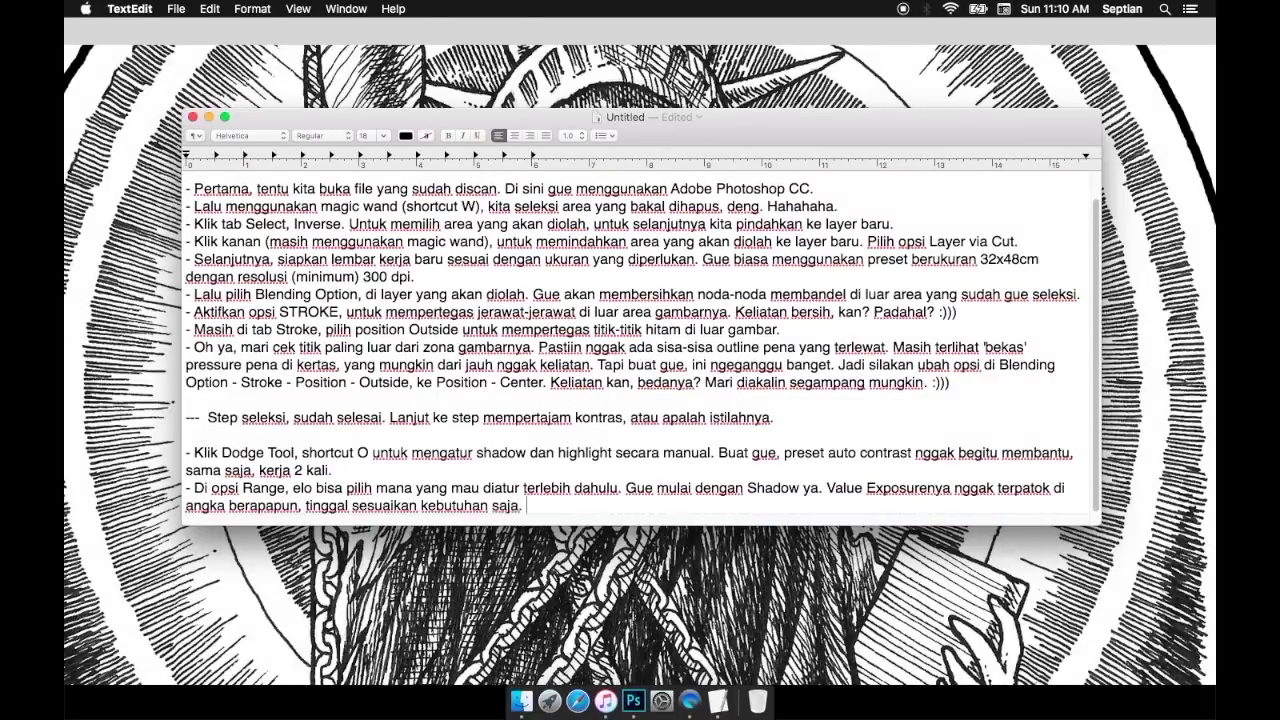
Add to the Range note "Oh ya, di opsi Shadow, jangan lupa click + hold Alt saat elo menaikan shadownya."
{"action": "key", "text": "super+Tab"}
{"action": "scroll", "coordinate": [452, 156], "scroll_direction": "left", "scroll_amount": 5}
{"action": "scroll", "coordinate": [452, 156], "scroll_direction": "up", "scroll_amount": 4}
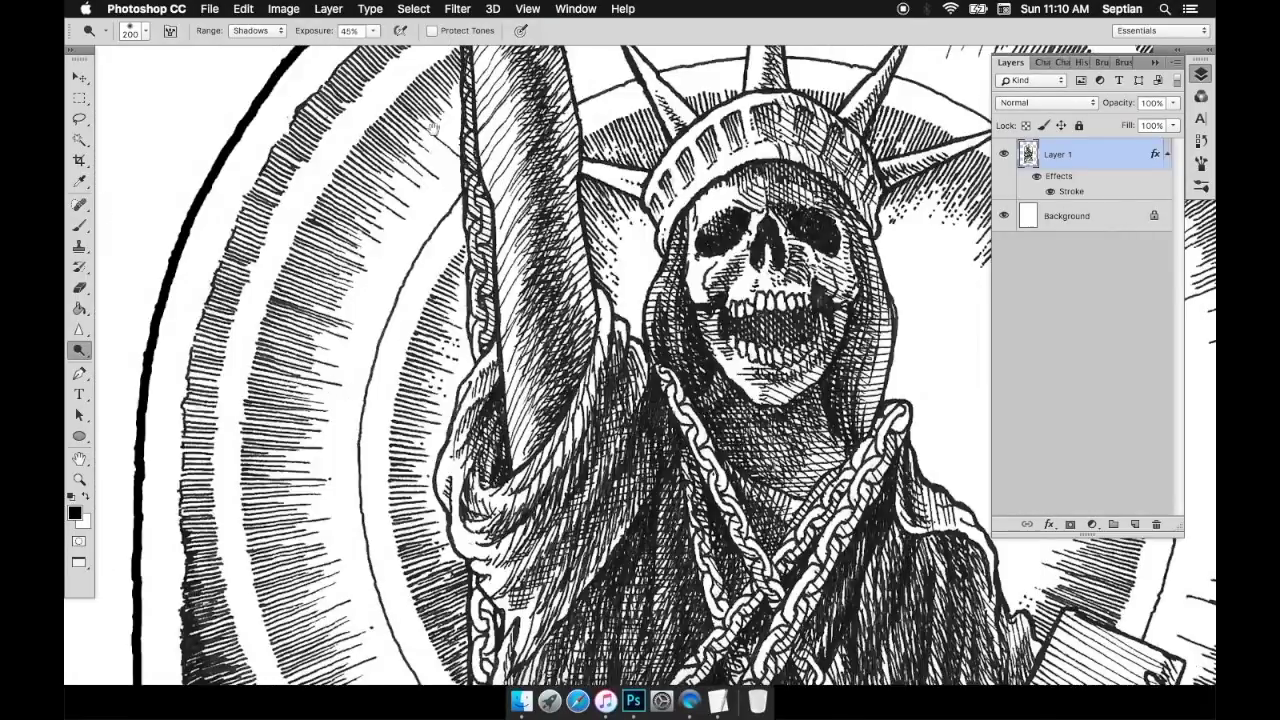
{"action": "key", "text": "super+Tab"}
{"action": "type", "text": "aja. Oh ya, di opsi Shadow, jangan lupa pencetclick + hold Alt saat elo"}
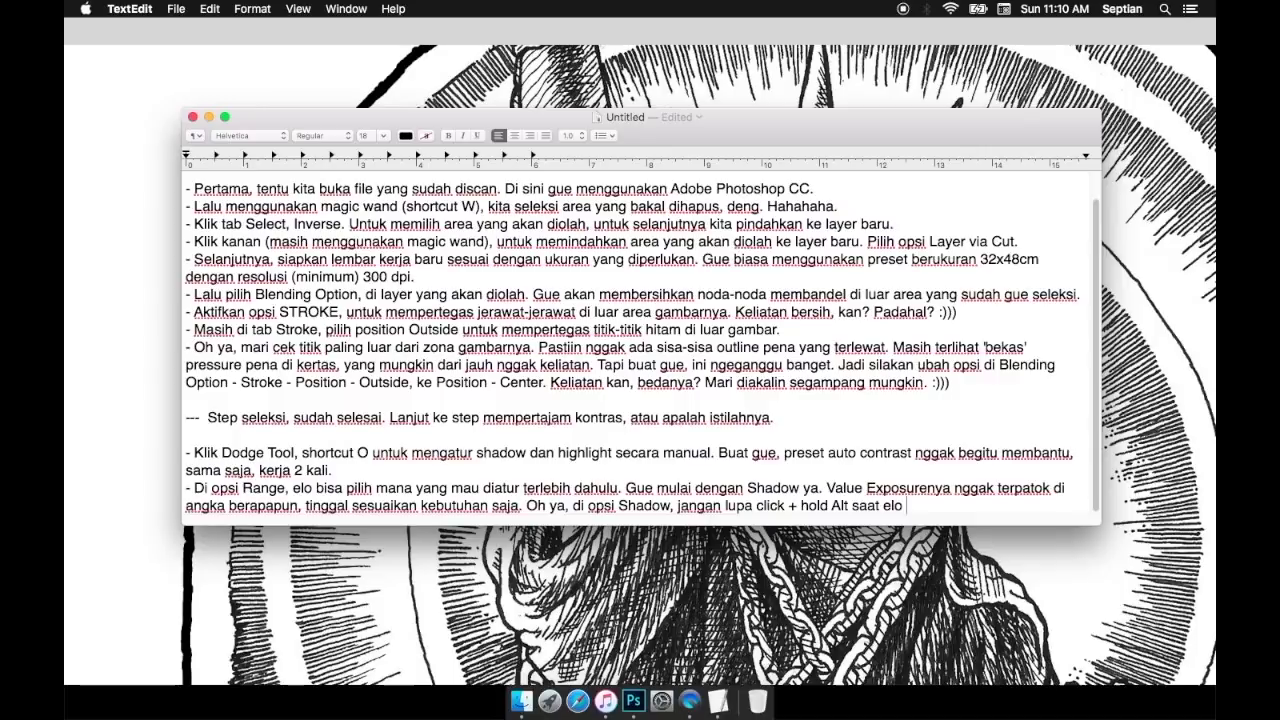
{"action": "type", "text": "shadownya."}
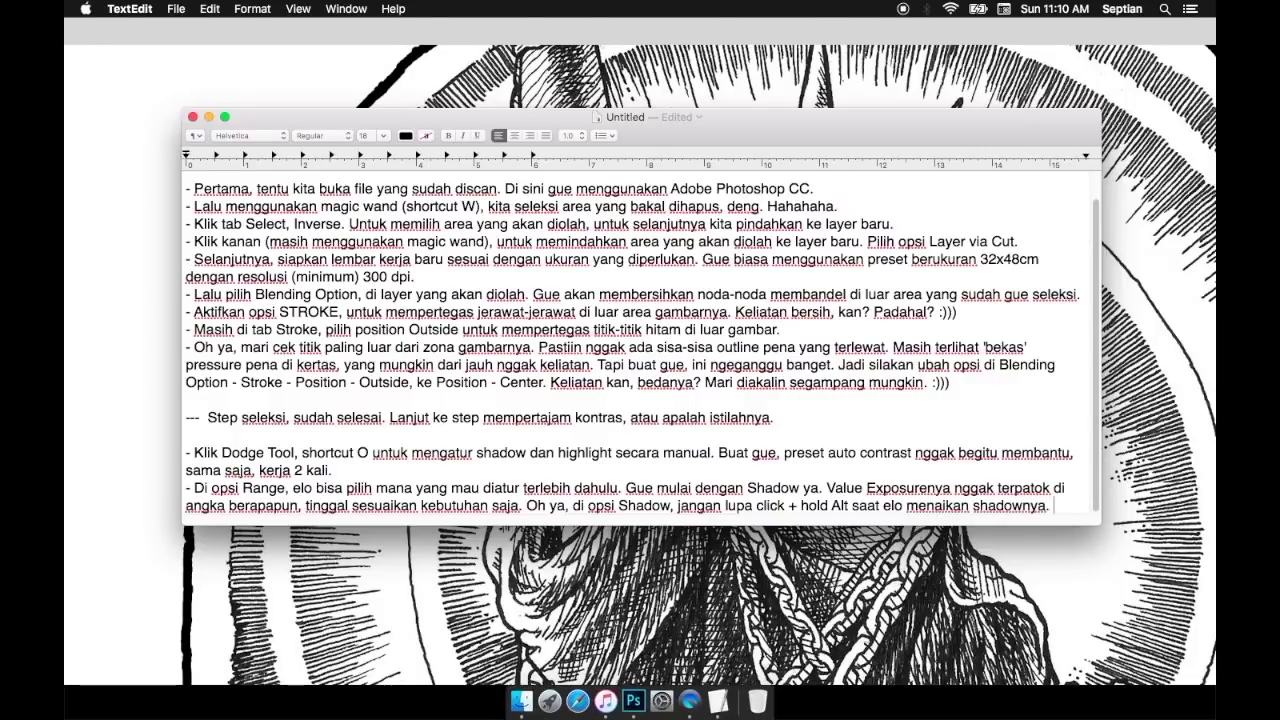
In Photoshop, raise the Dodge tool's exposure to 89% and work on the shadows around the skull's jaw
{"action": "key", "text": "super+Tab"}
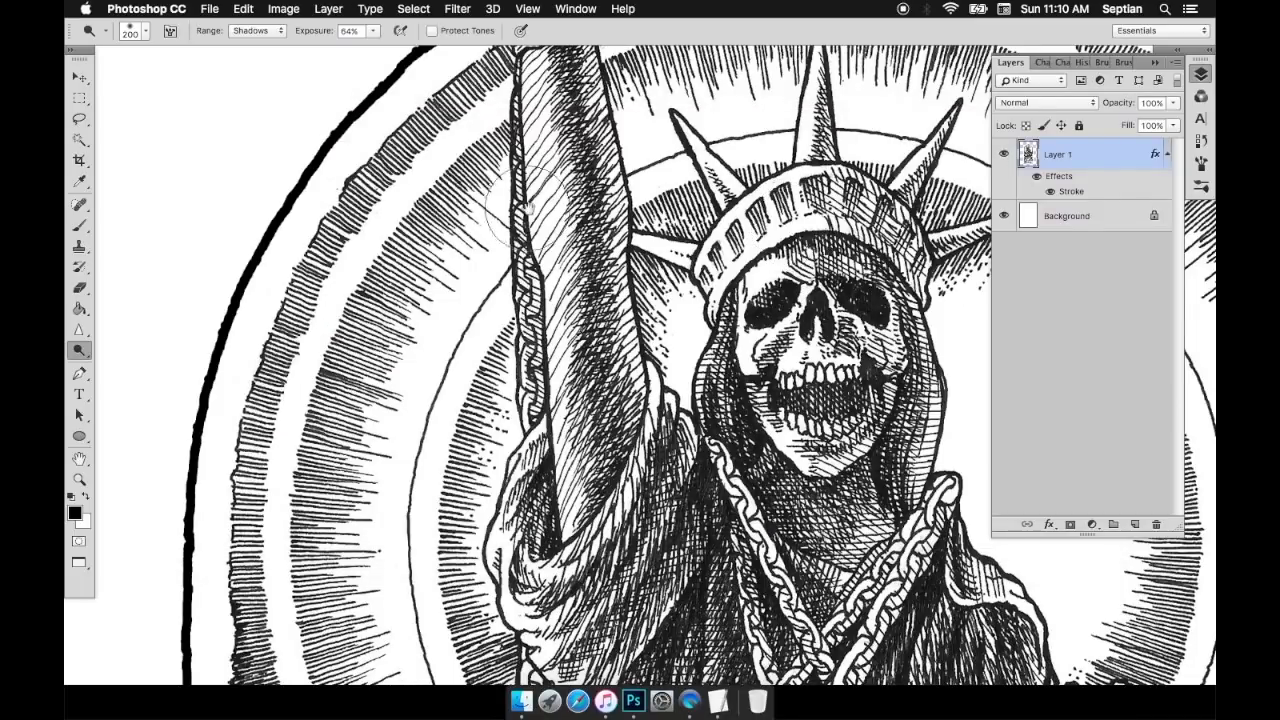
{"action": "left_click_drag", "start_coordinate": [513, 211], "coordinate": [592, 281]}
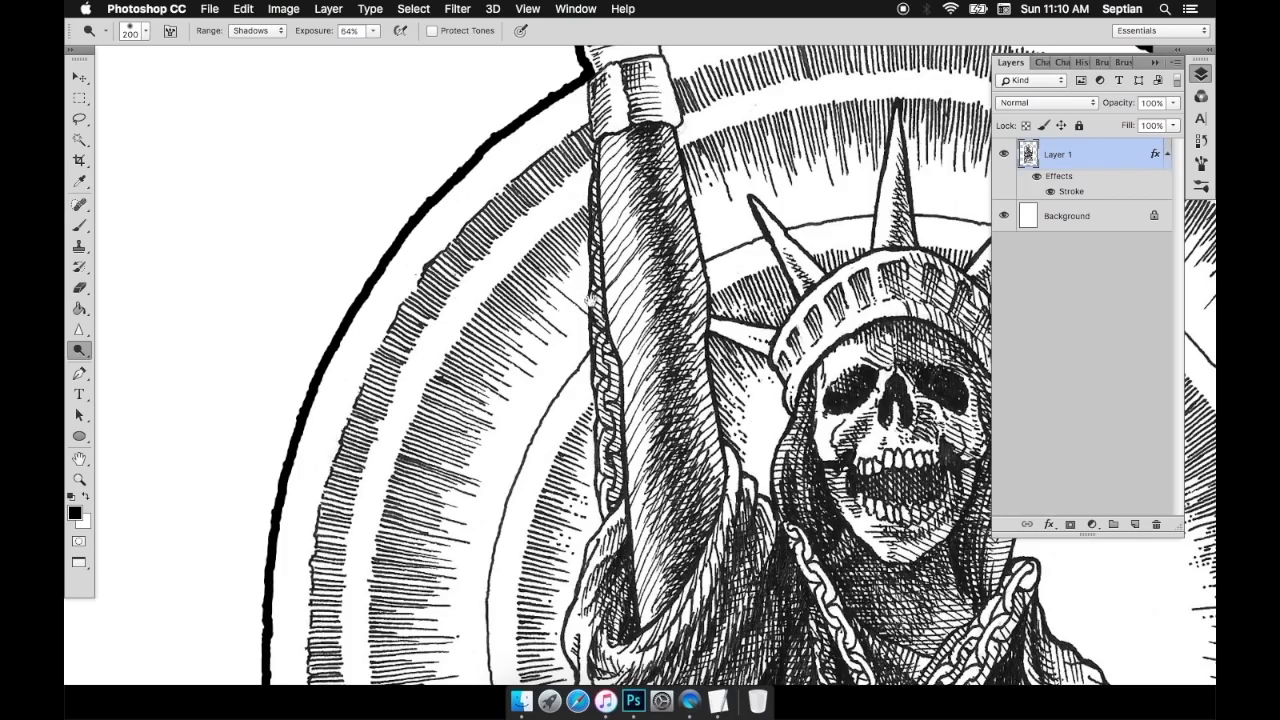
{"action": "scroll", "coordinate": [434, 350], "scroll_direction": "down", "scroll_amount": 3}
{"action": "left_click_drag", "start_coordinate": [434, 350], "coordinate": [236, 328]}
{"action": "left_click_drag", "start_coordinate": [775, 374], "coordinate": [827, 323]}
{"action": "key", "text": "Tab"}
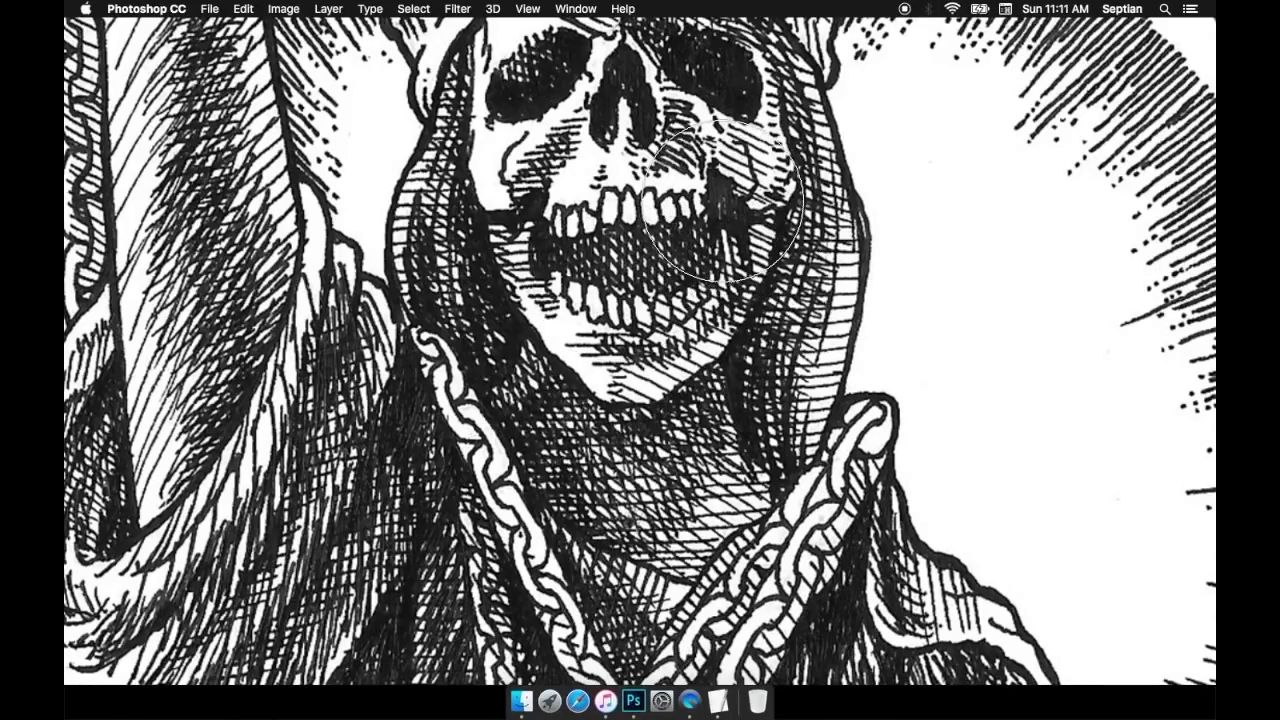
{"action": "key", "text": "Tab"}
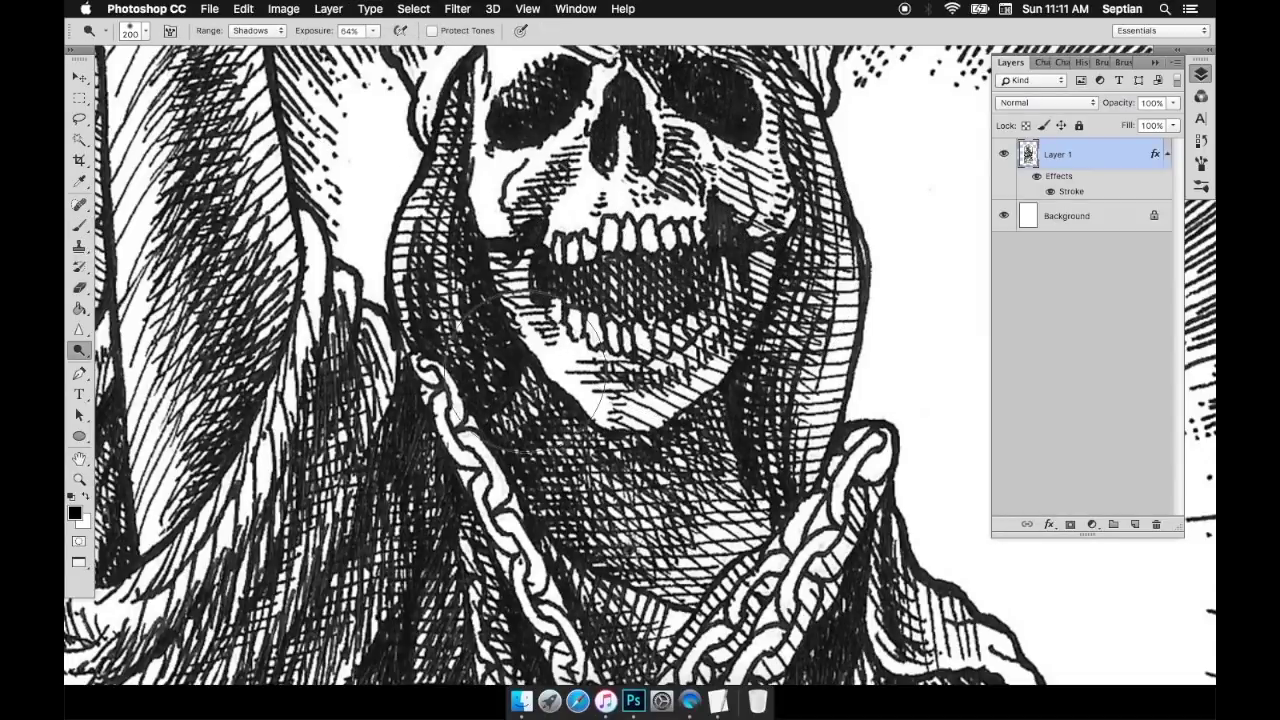
{"action": "left_click_drag", "start_coordinate": [373, 30], "coordinate": [397, 49]}
{"action": "left_click", "coordinate": [743, 235], "text": "alt"}
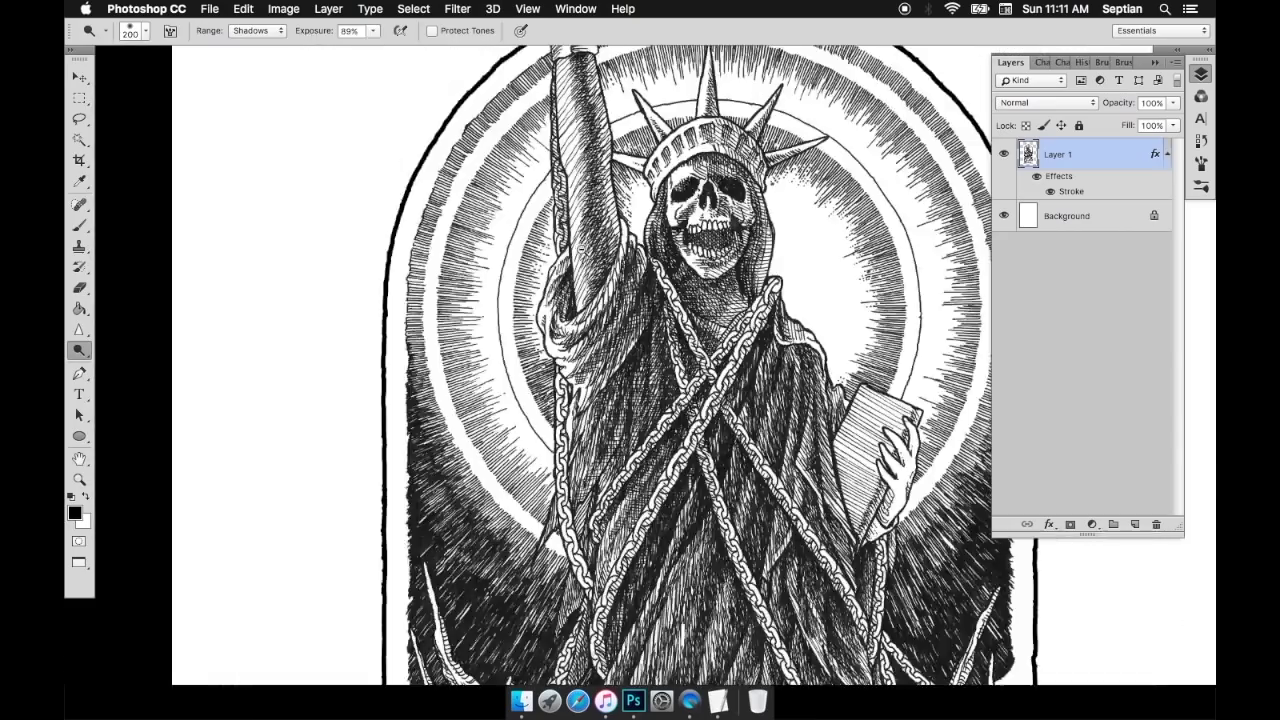
Try the Dodge tool's Highlights range on the skull's face and return to the Shadows range
{"action": "scroll", "coordinate": [766, 222], "scroll_direction": "up", "scroll_amount": 5}
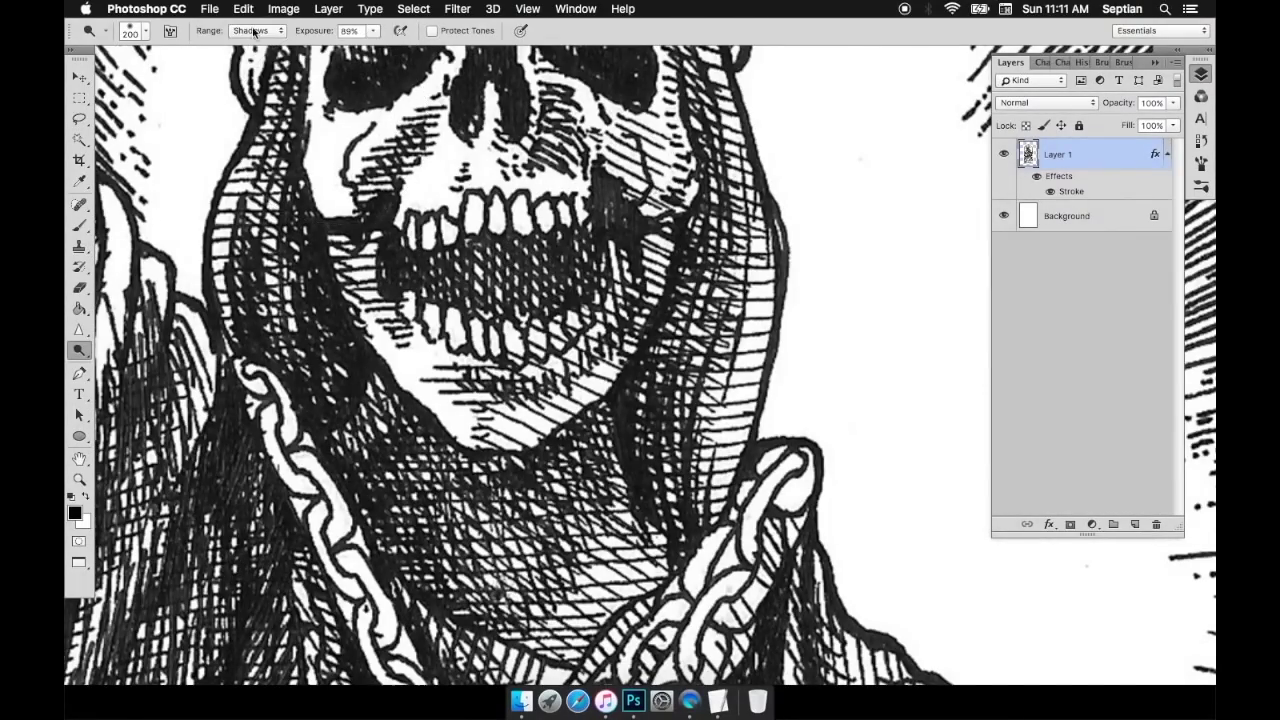
{"action": "left_click", "coordinate": [255, 31]}
{"action": "left_click", "coordinate": [250, 64]}
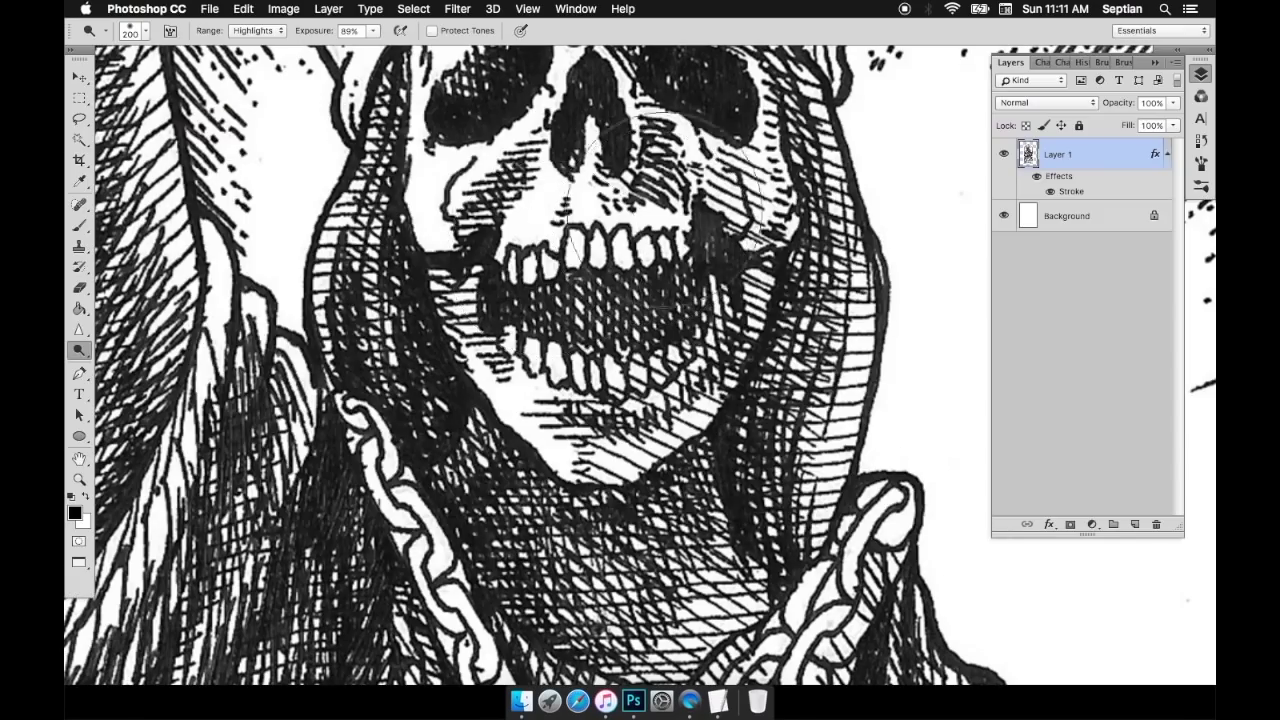
{"action": "scroll", "coordinate": [713, 210], "scroll_direction": "down", "scroll_amount": 5}
{"action": "scroll", "coordinate": [714, 286], "scroll_direction": "up", "scroll_amount": 5}
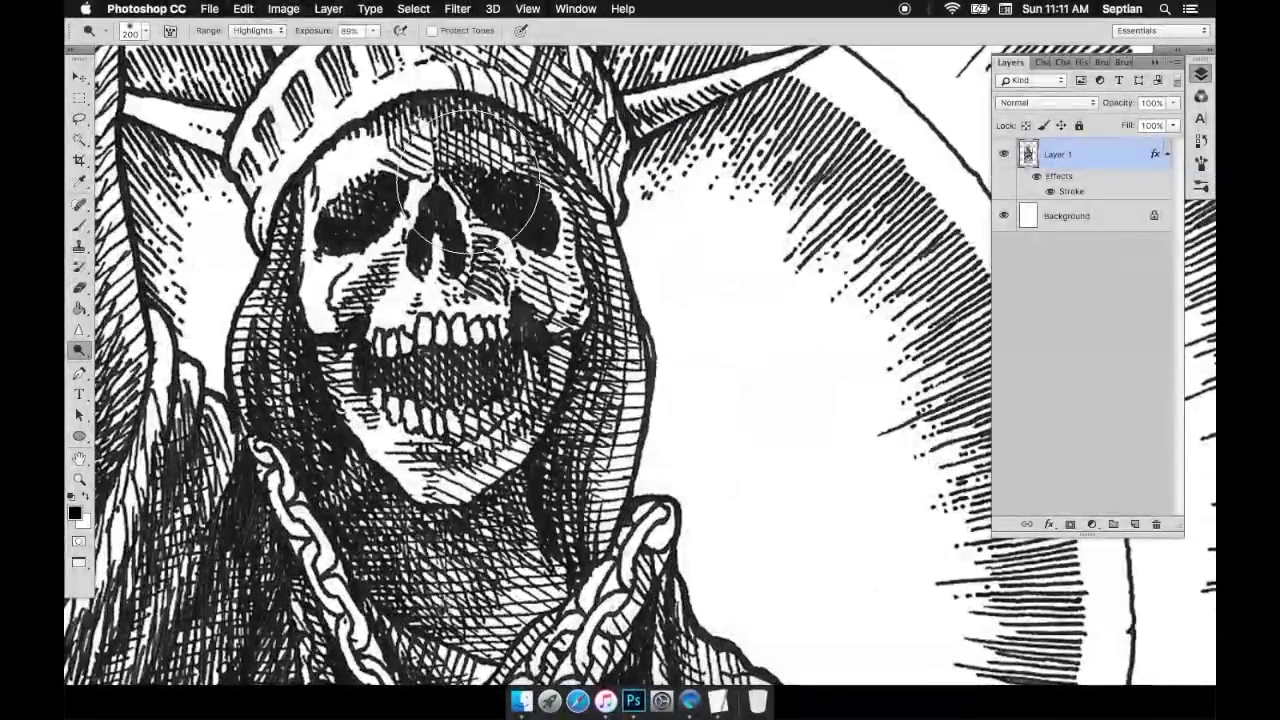
{"action": "left_click", "coordinate": [255, 31]}
{"action": "left_click", "coordinate": [250, 40]}
Switch to TextEdit and add the line "-- IKLAN. BANGSAT NGEFREEZE :|" below the Range note
{"action": "key", "text": "super+Tab"}
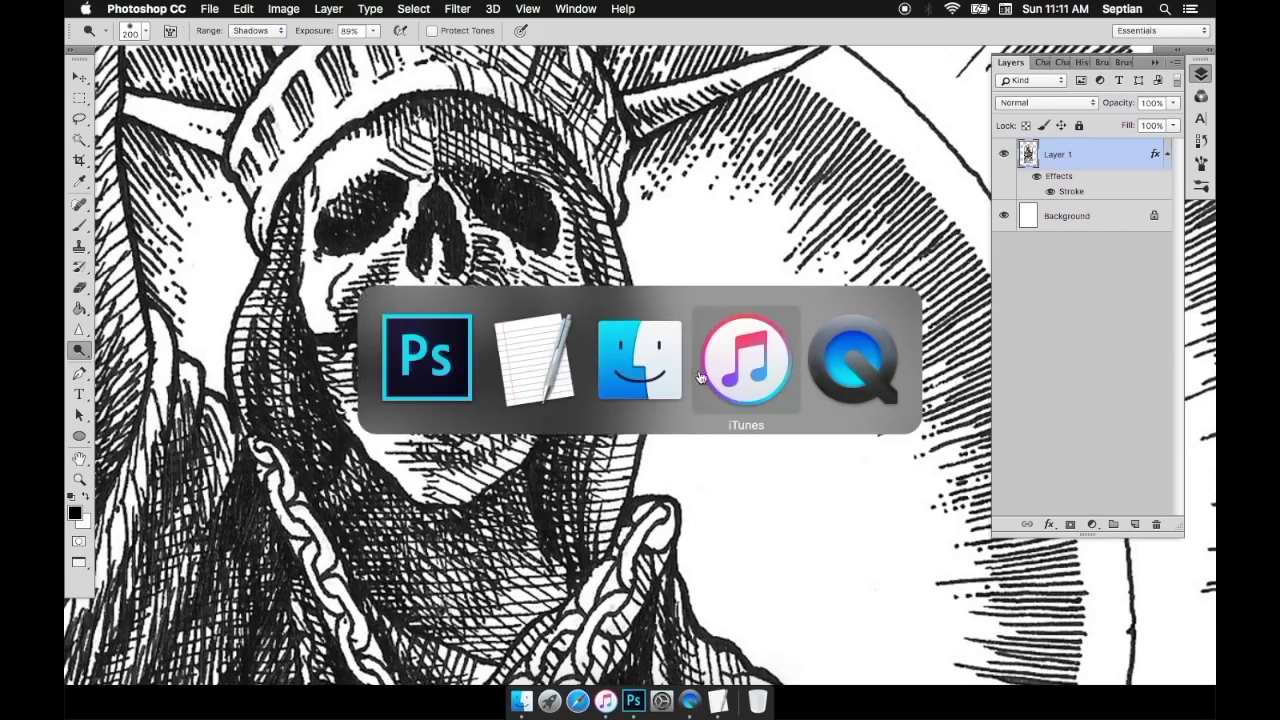
{"action": "key", "text": "super+Tab"}
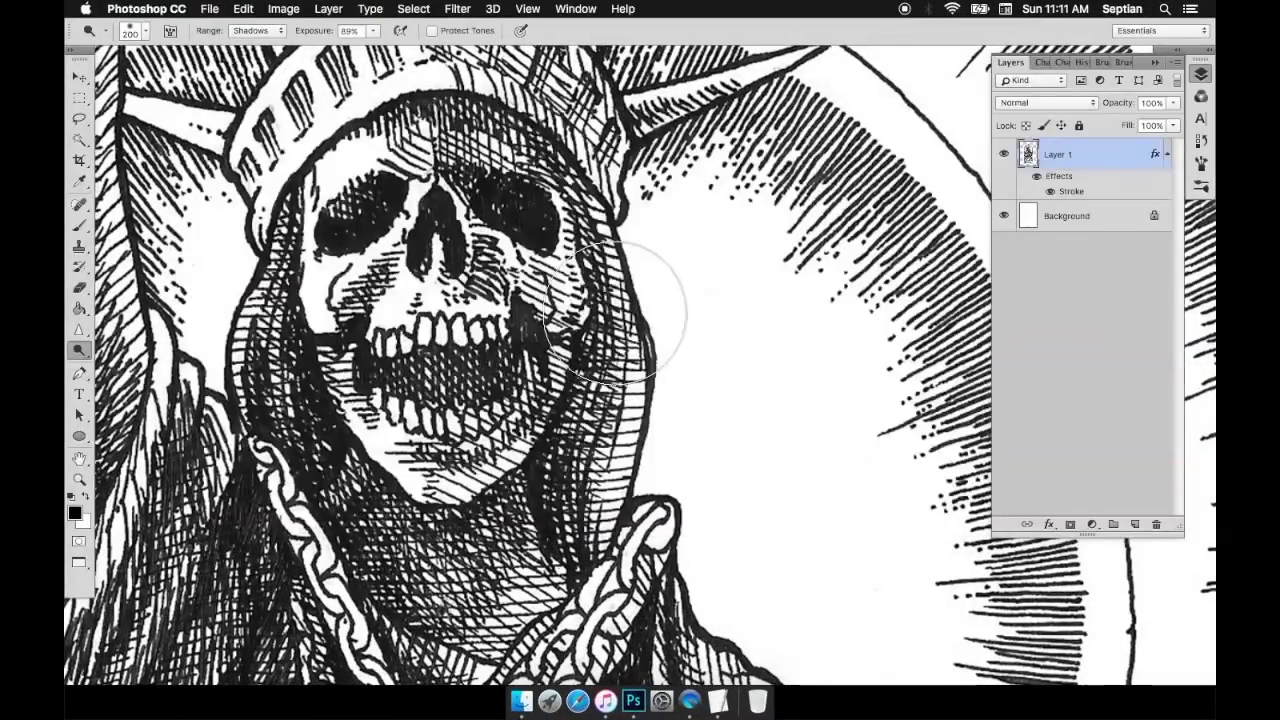
{"action": "scroll", "coordinate": [590, 312], "scroll_direction": "down", "scroll_amount": 5}
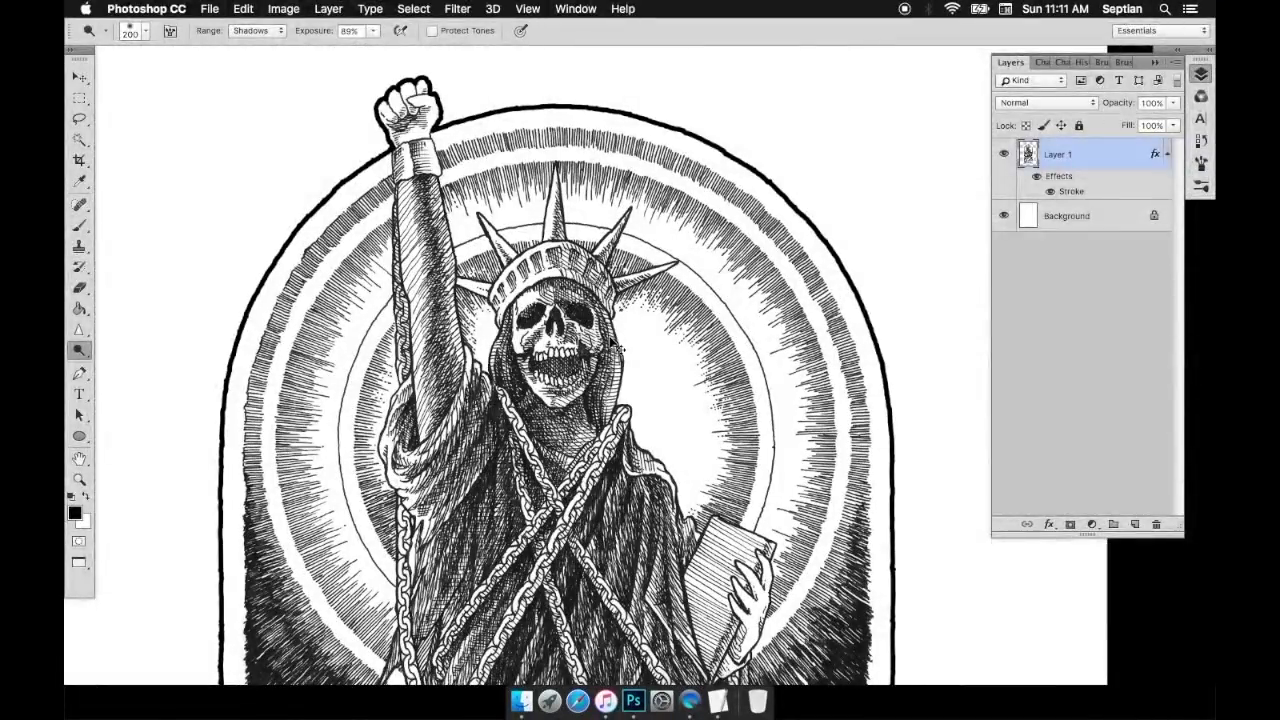
{"action": "key", "text": "super+Tab"}
{"action": "key", "text": "super+Tab"}
{"action": "key", "text": "Return"}
{"action": "key", "text": "Return"}
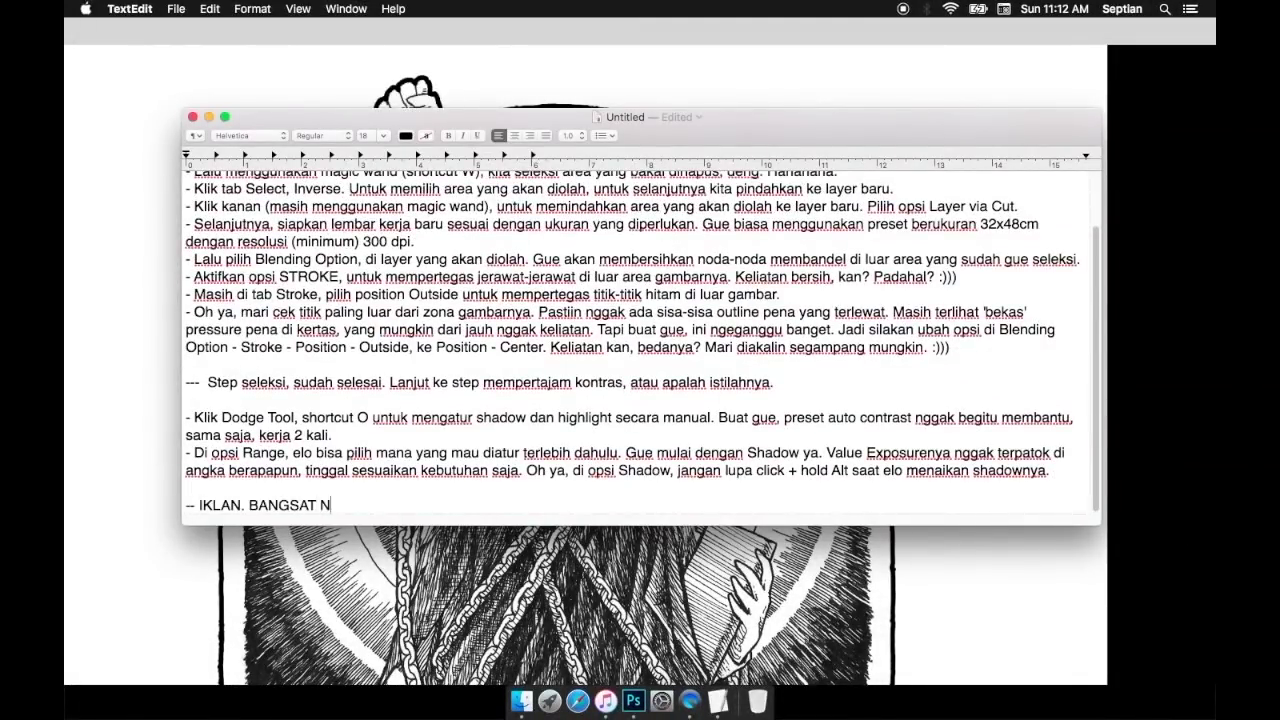
{"action": "type", "text": ":|"}
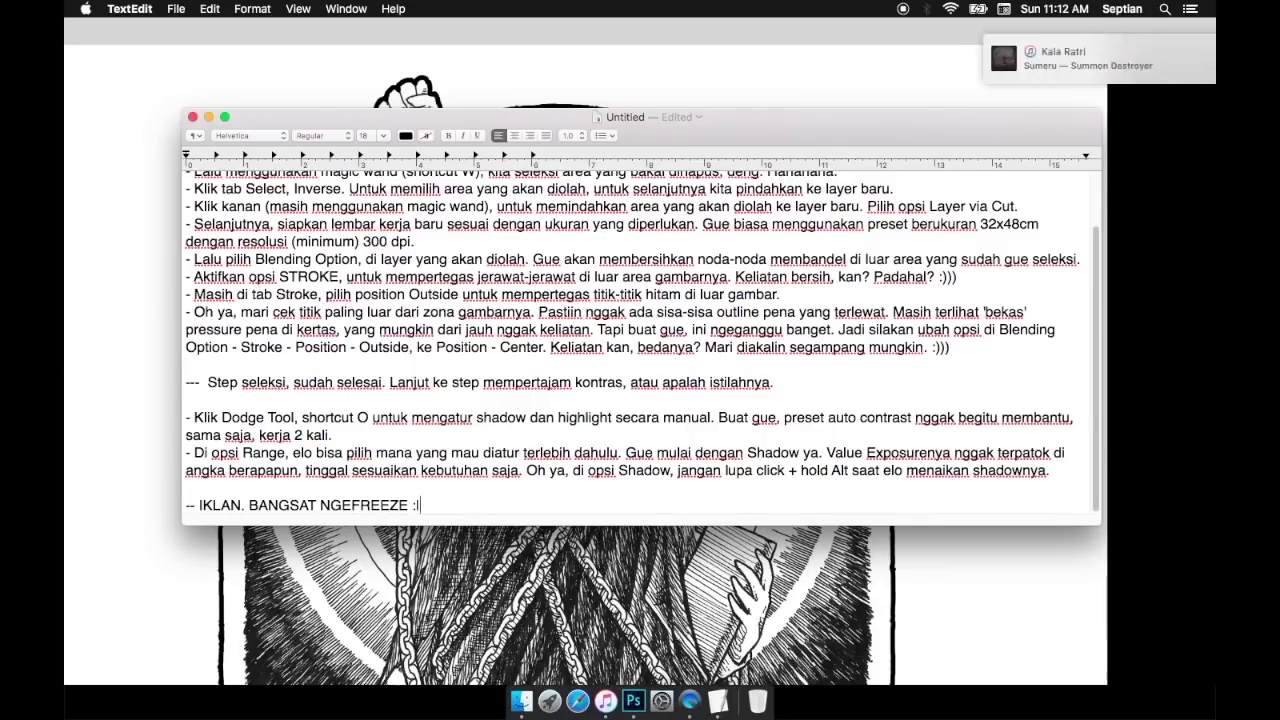
Add a second line reading "-- SAVE DAN BUKA LAGI PHOTOSHOPNYA."
{"action": "left_click", "coordinate": [493, 497]}
{"action": "key", "text": "Return"}
{"action": "type", "text": "-- SAVE DAN BUKA LAGI "}
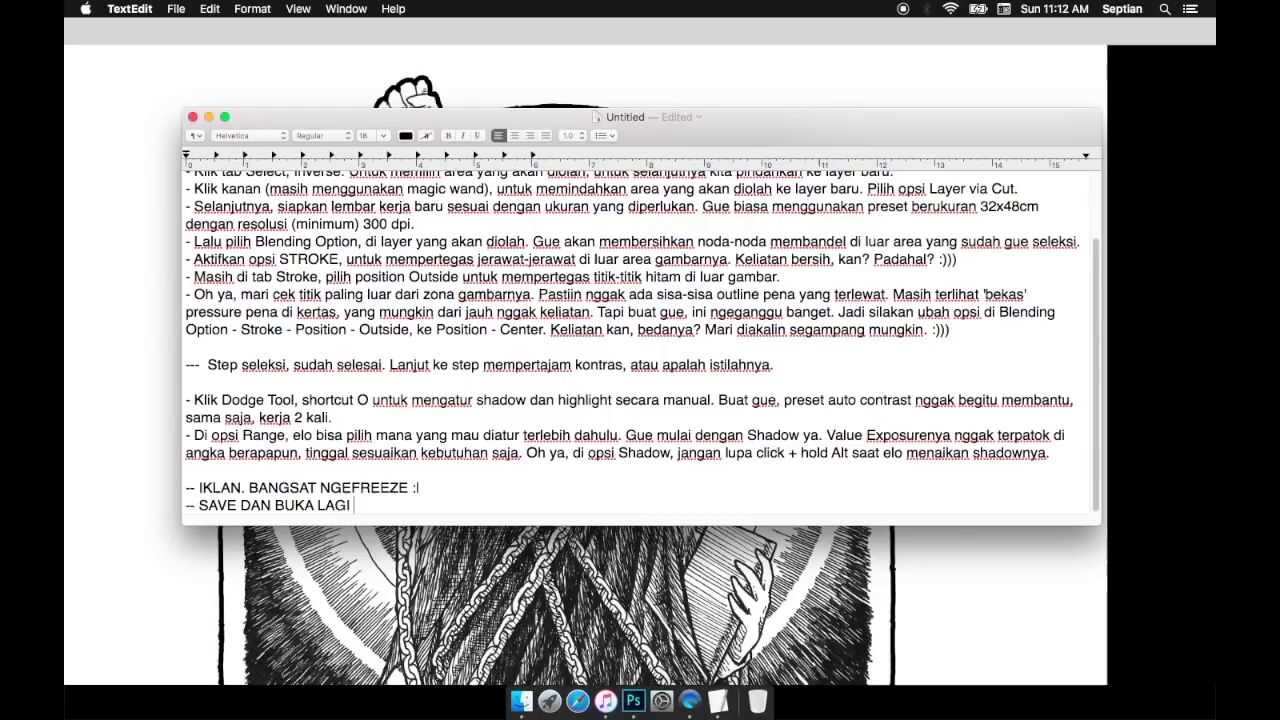
{"action": "type", "text": "PHOTOSHOPNYA"}
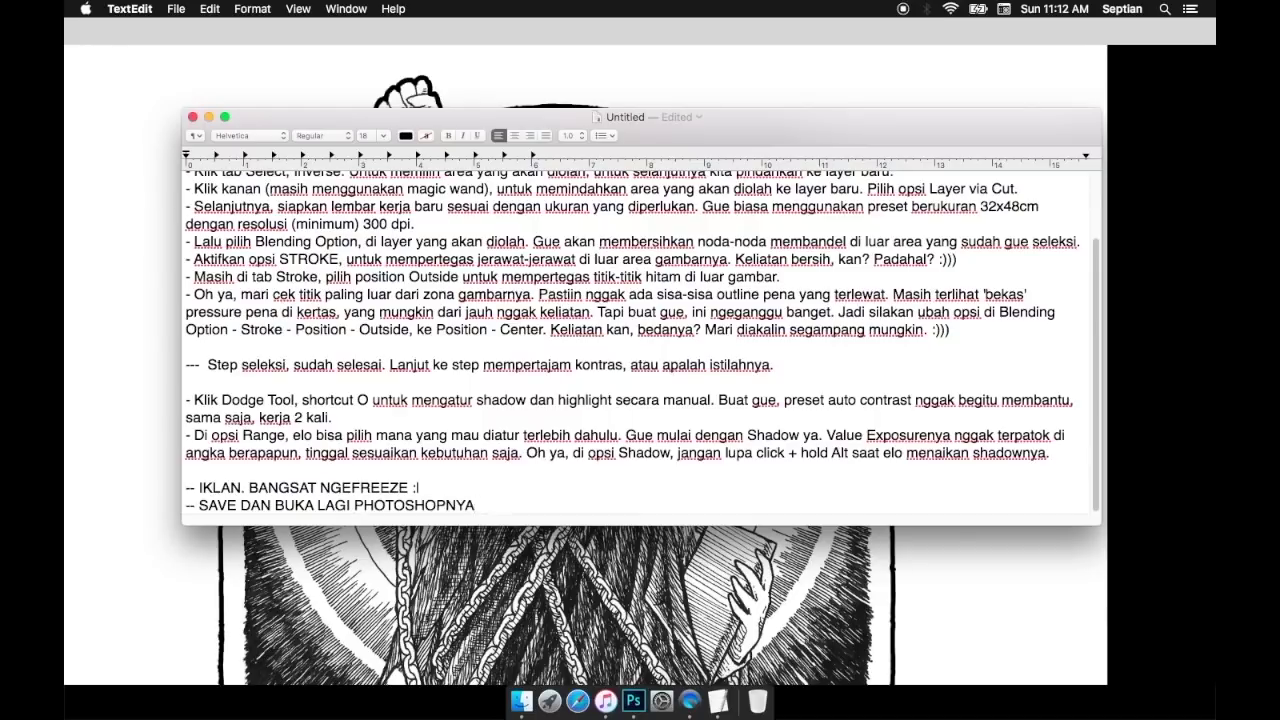
{"action": "type", "text": "."}
Save the drawing from Photoshop to the Desktop as Worksheet.psd in Photoshop format with layers
{"action": "key", "text": "super+Tab"}
{"action": "left_click", "coordinate": [1104, 253]}
{"action": "key", "text": "super+s"}
{"action": "left_click", "coordinate": [814, 405]}
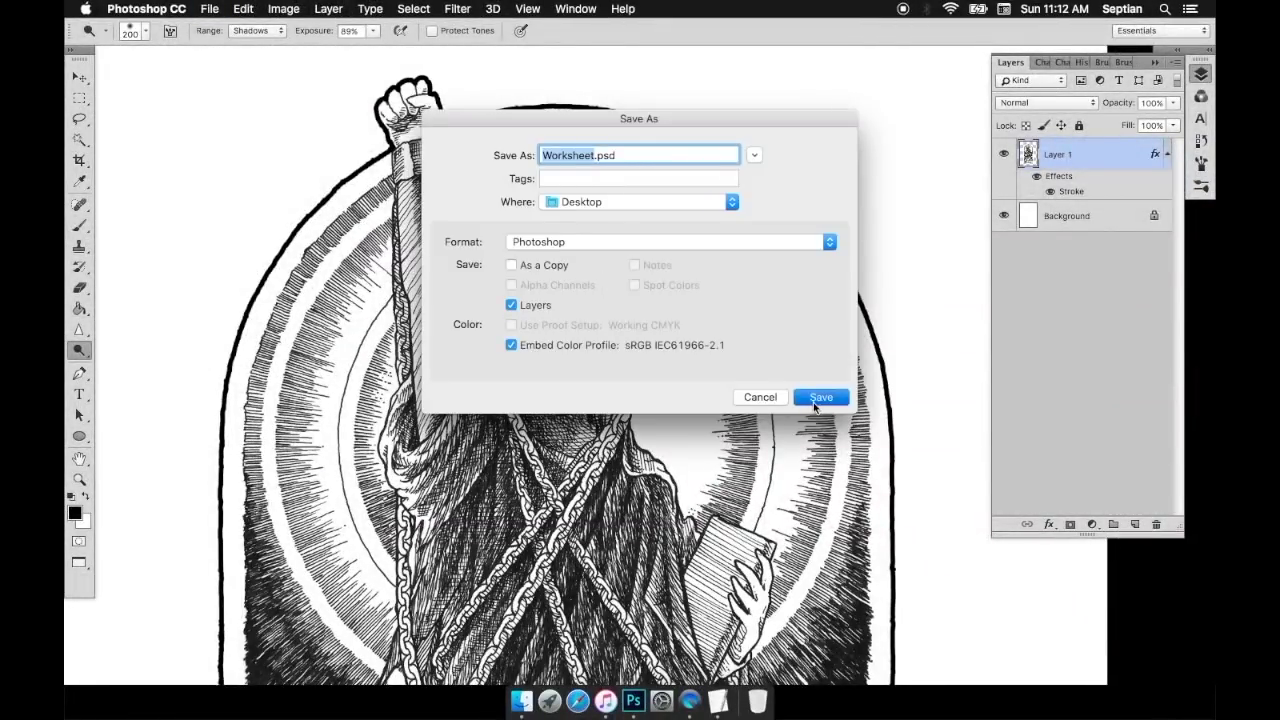
{"action": "left_click", "coordinate": [820, 397]}
{"action": "left_click", "coordinate": [830, 270]}
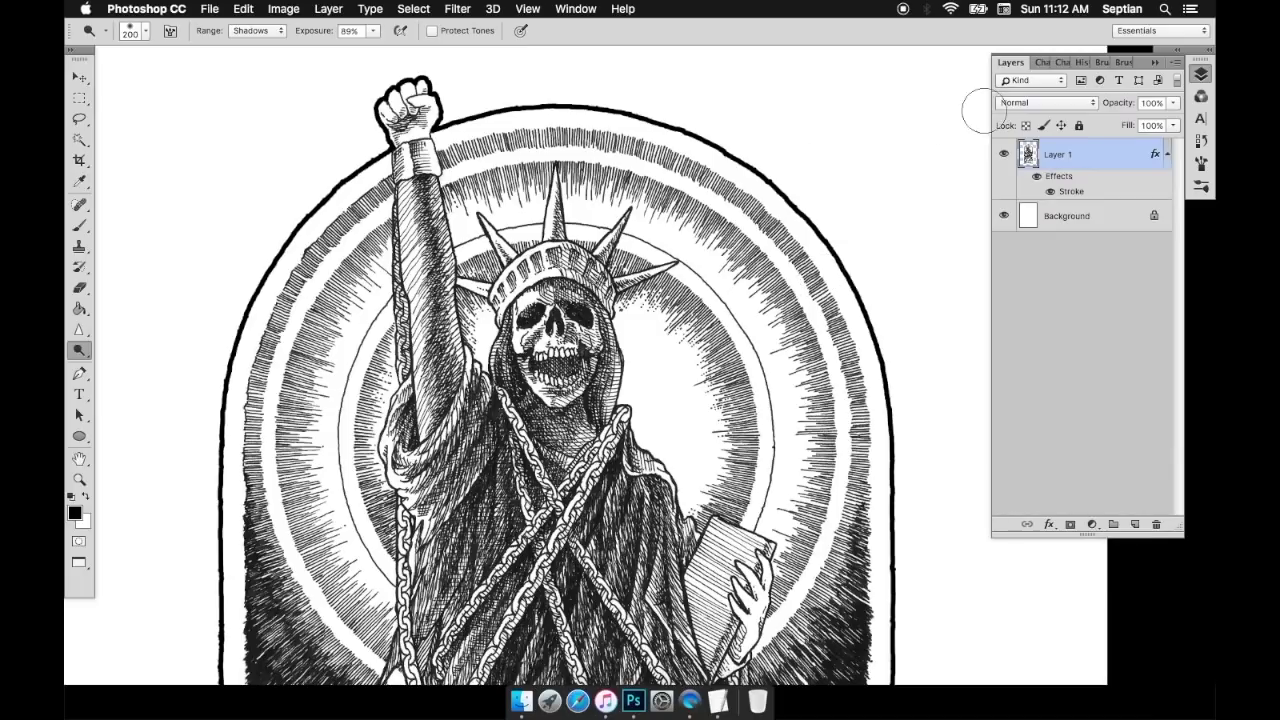
Quit Photoshop and reopen Worksheet.psd from the desktop
{"action": "left_click_drag", "start_coordinate": [766, 177], "coordinate": [721, 188]}
{"action": "left_click", "coordinate": [146, 8]}
{"action": "left_click", "coordinate": [200, 186]}
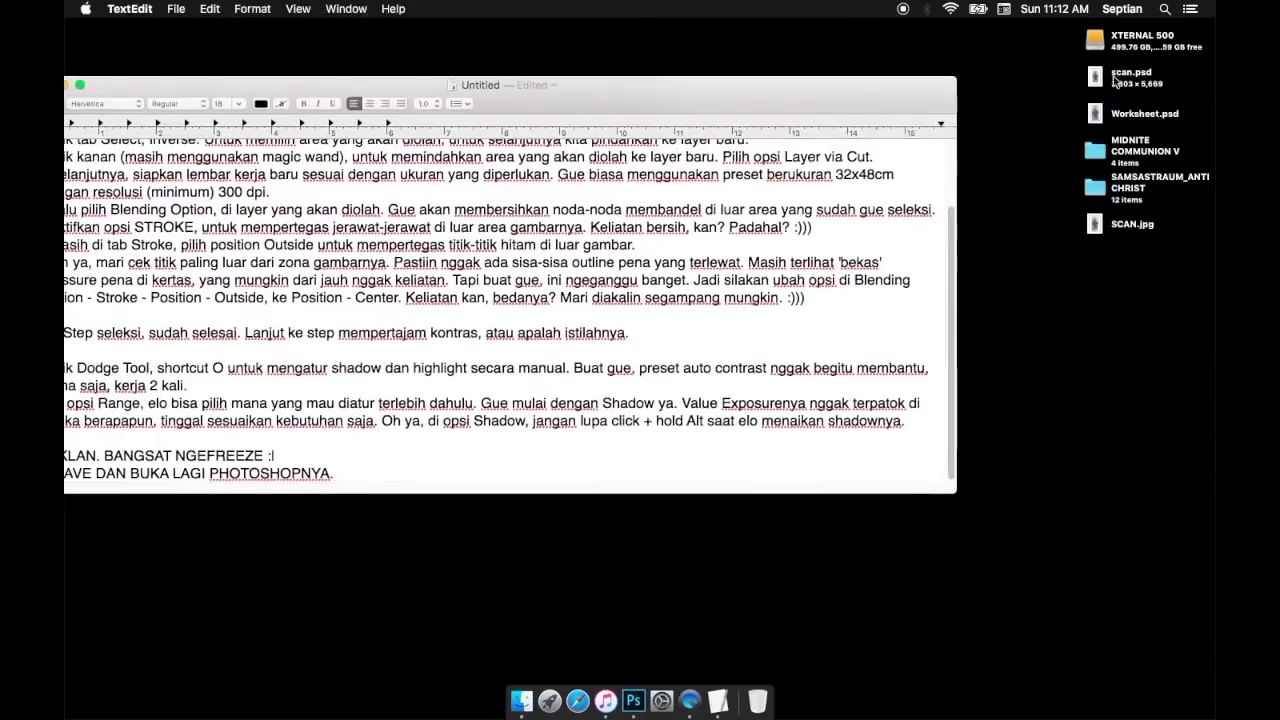
{"action": "double_click", "coordinate": [1095, 113]}
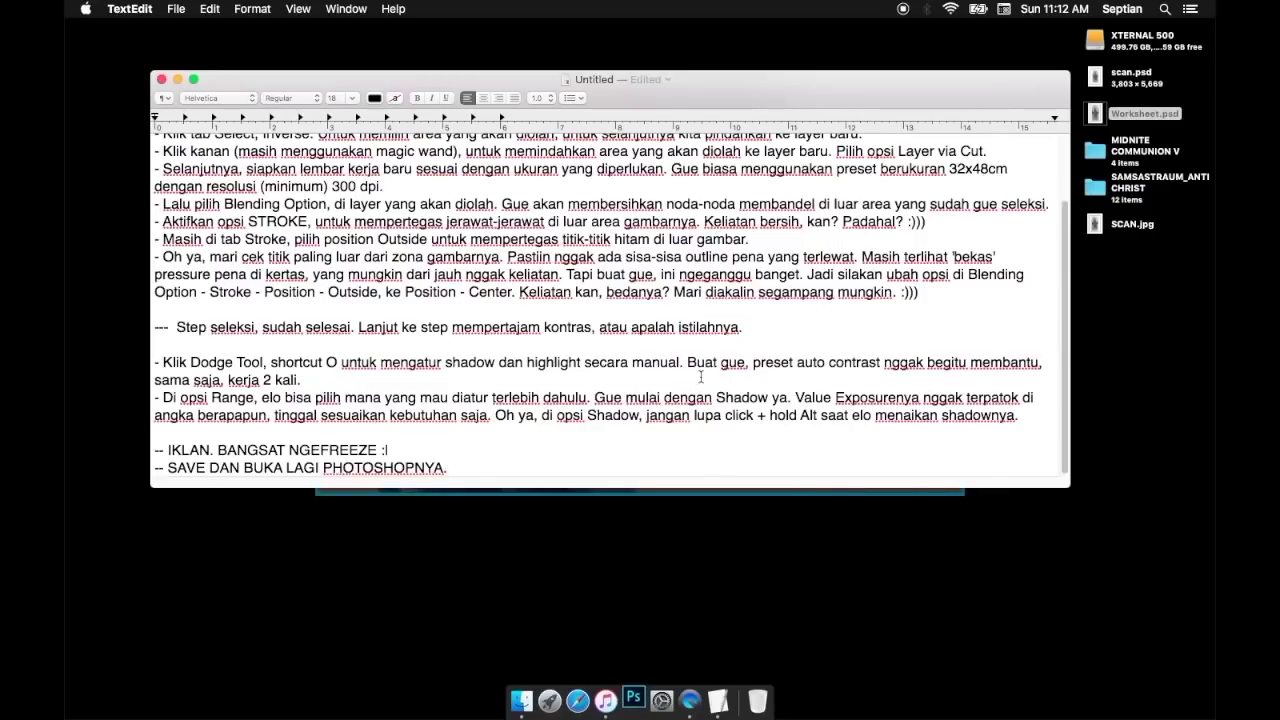
{"action": "scroll", "coordinate": [794, 160], "scroll_direction": "up", "scroll_amount": 10}
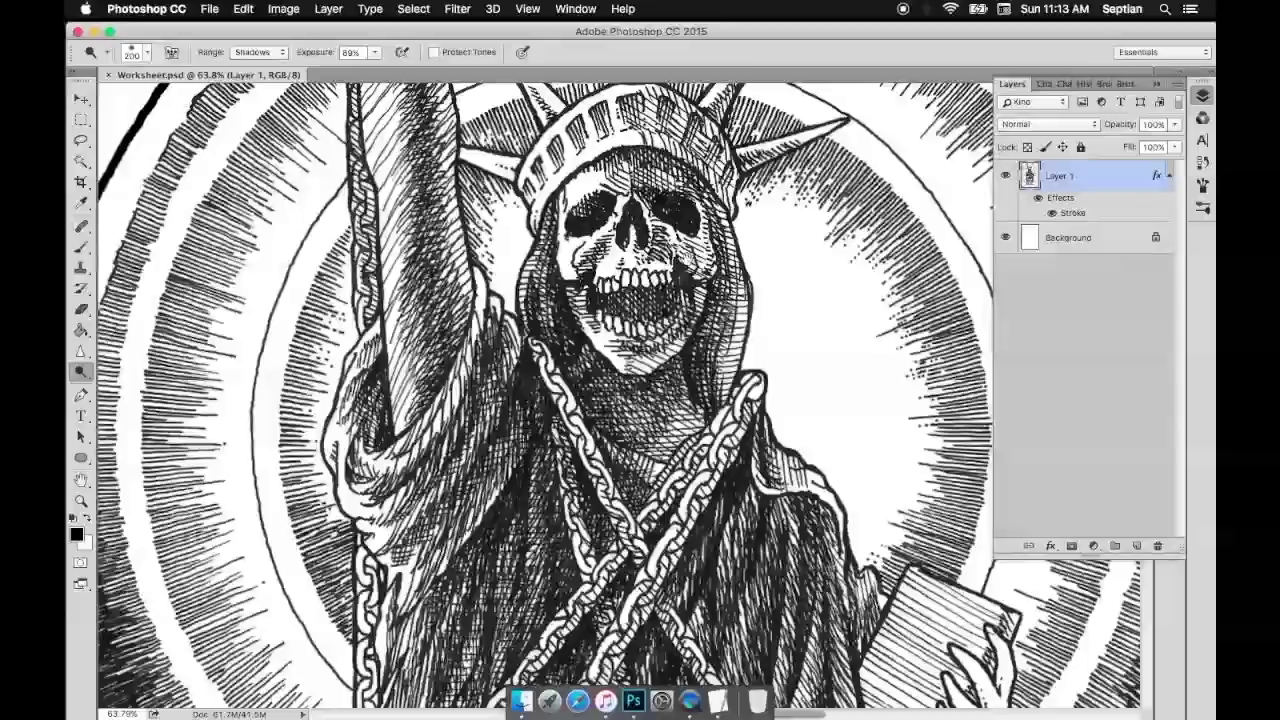
In TextEdit, replace the two lines about the freeze with a remark beginning "NAH SUDAH NORMAL."
{"action": "key", "text": "super+Tab"}
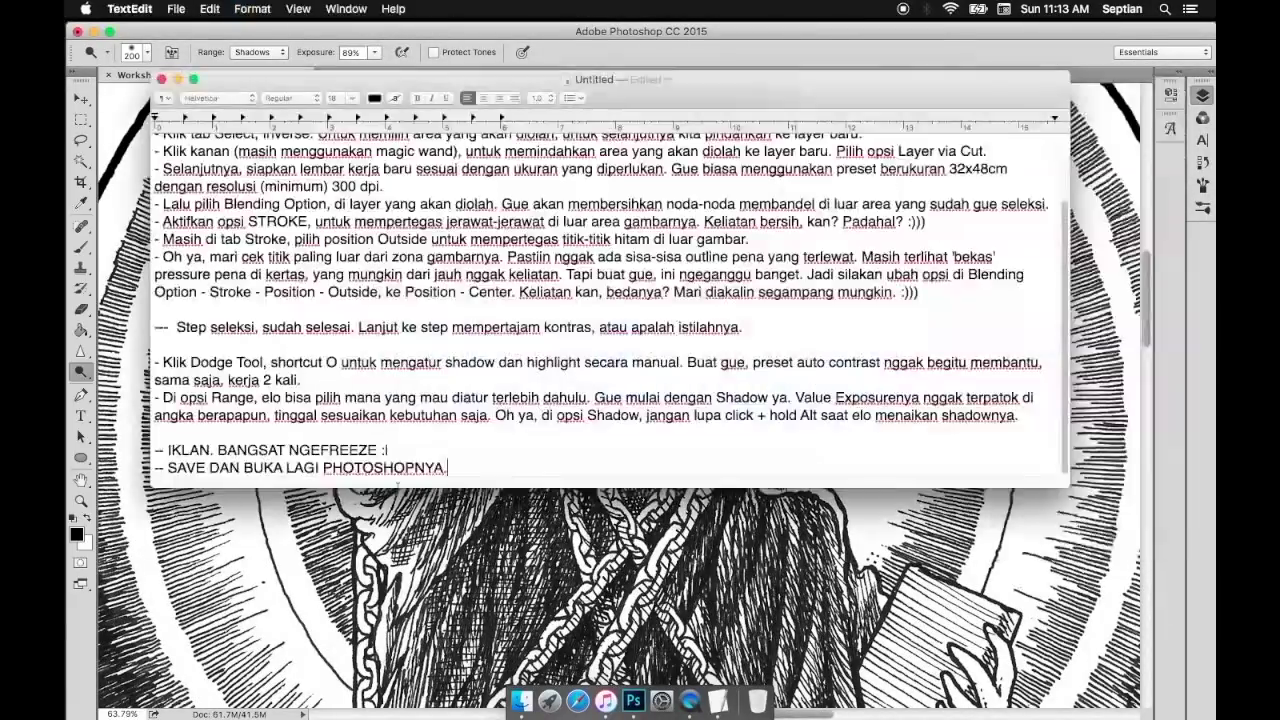
{"action": "left_click", "coordinate": [168, 450], "text": "shift"}
{"action": "type", "text": "IN"}
{"action": "key", "text": "BackSpace"}
{"action": "key", "text": "BackSpace"}
{"action": "type", "text": "NAH SUDAH NORMAL. MAKLU"}
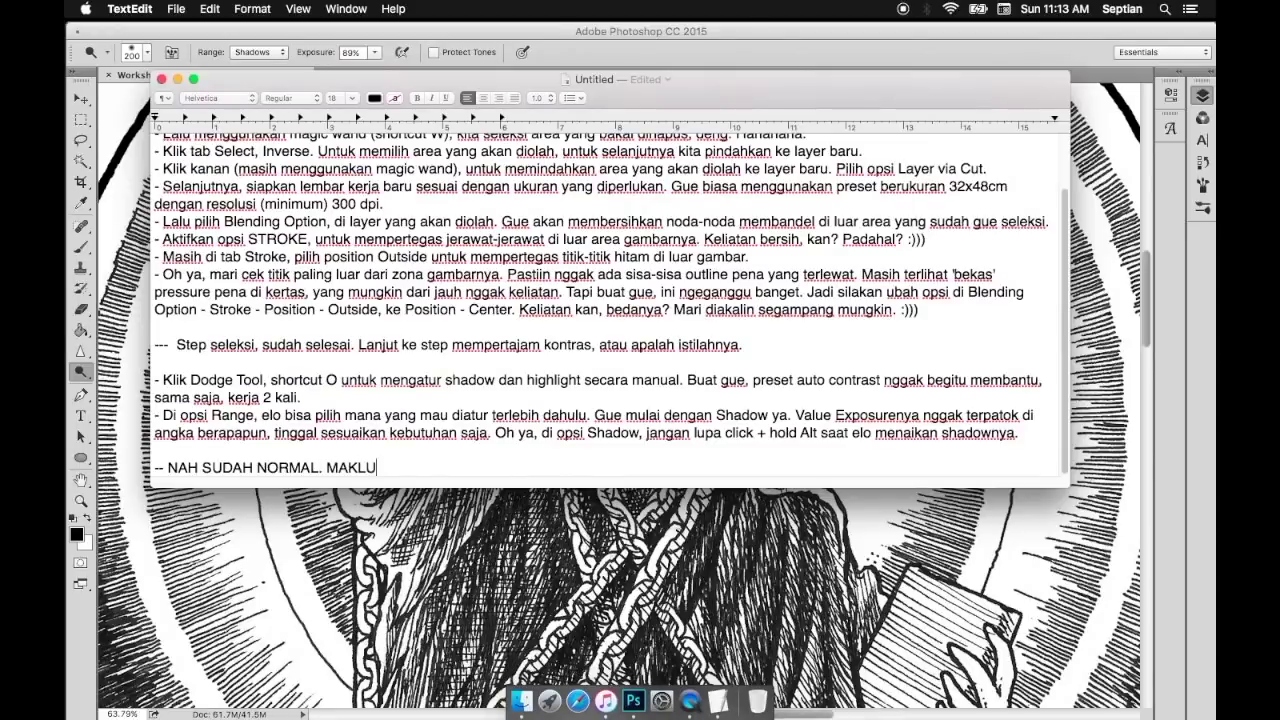
{"action": "type", "text": "R"}
In Photoshop, lower the Dodge exposure to 8% and darken the robe's shadows around the crossed chains
{"action": "key", "text": "super+Tab"}
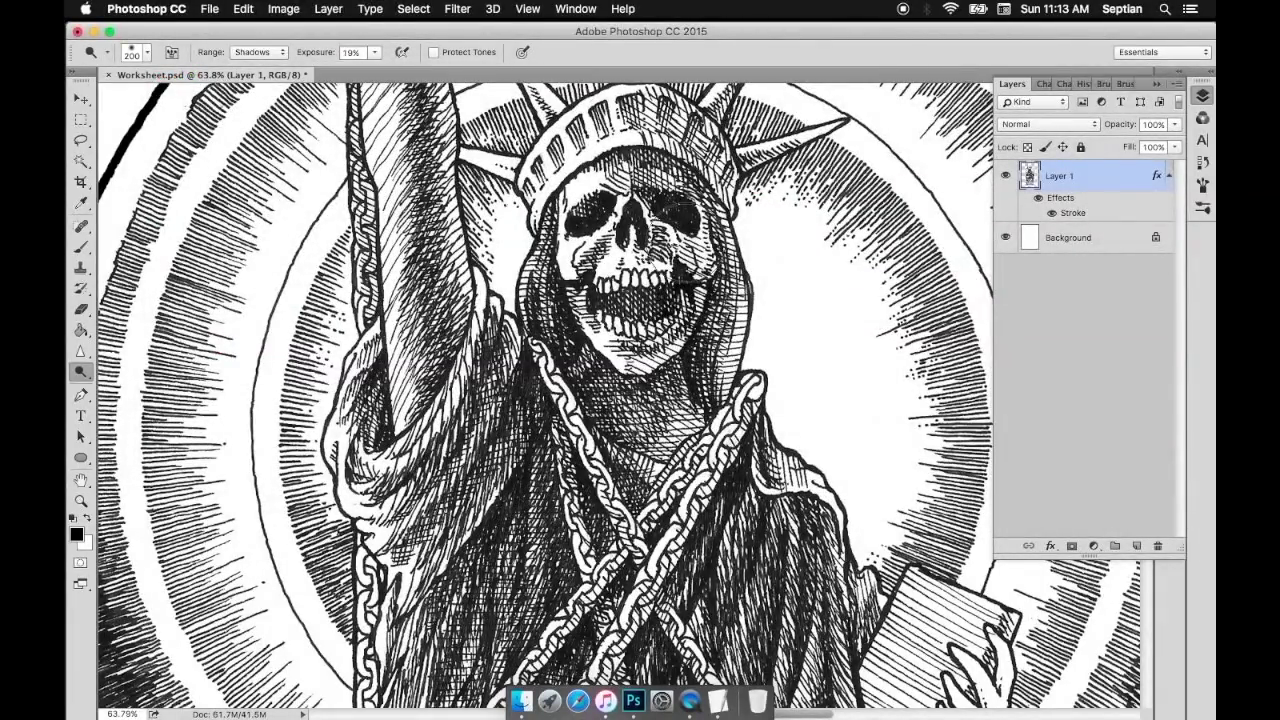
{"action": "key", "text": "Tab"}
{"action": "scroll", "coordinate": [650, 430], "scroll_direction": "down", "scroll_amount": 5}
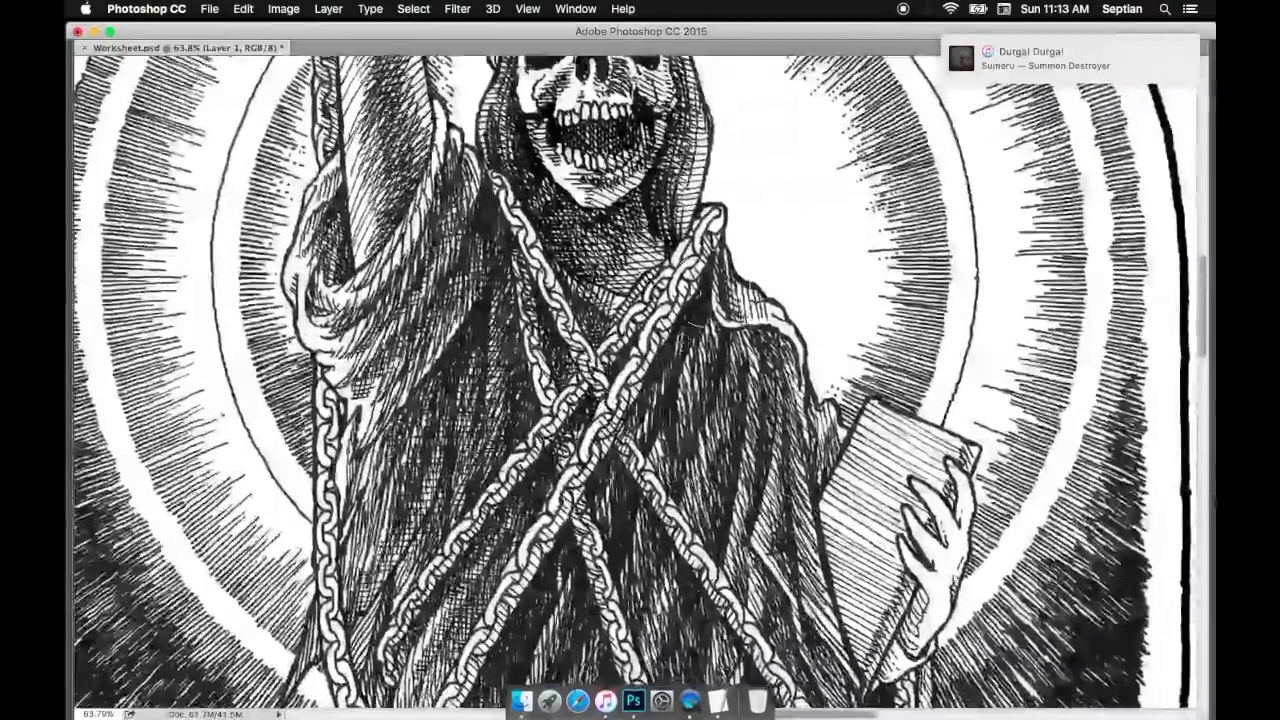
{"action": "key", "text": "Tab"}
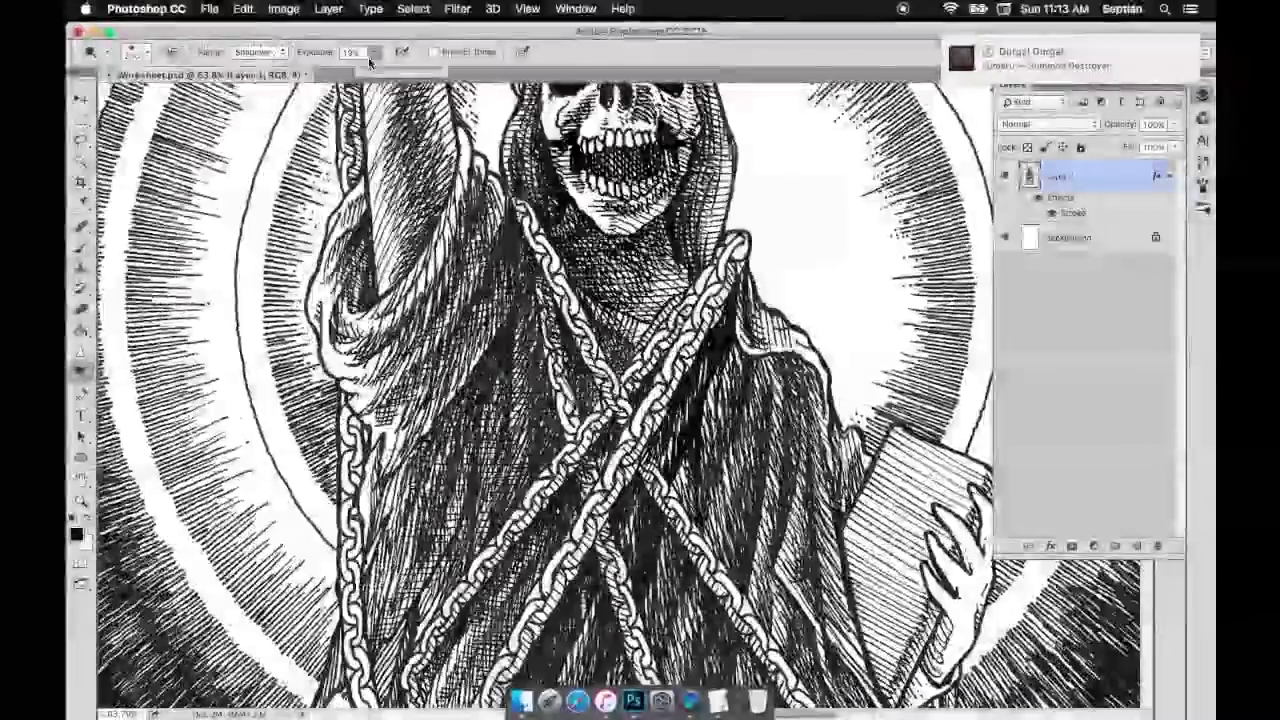
{"action": "scroll", "coordinate": [546, 189], "scroll_direction": "down", "scroll_amount": 3}
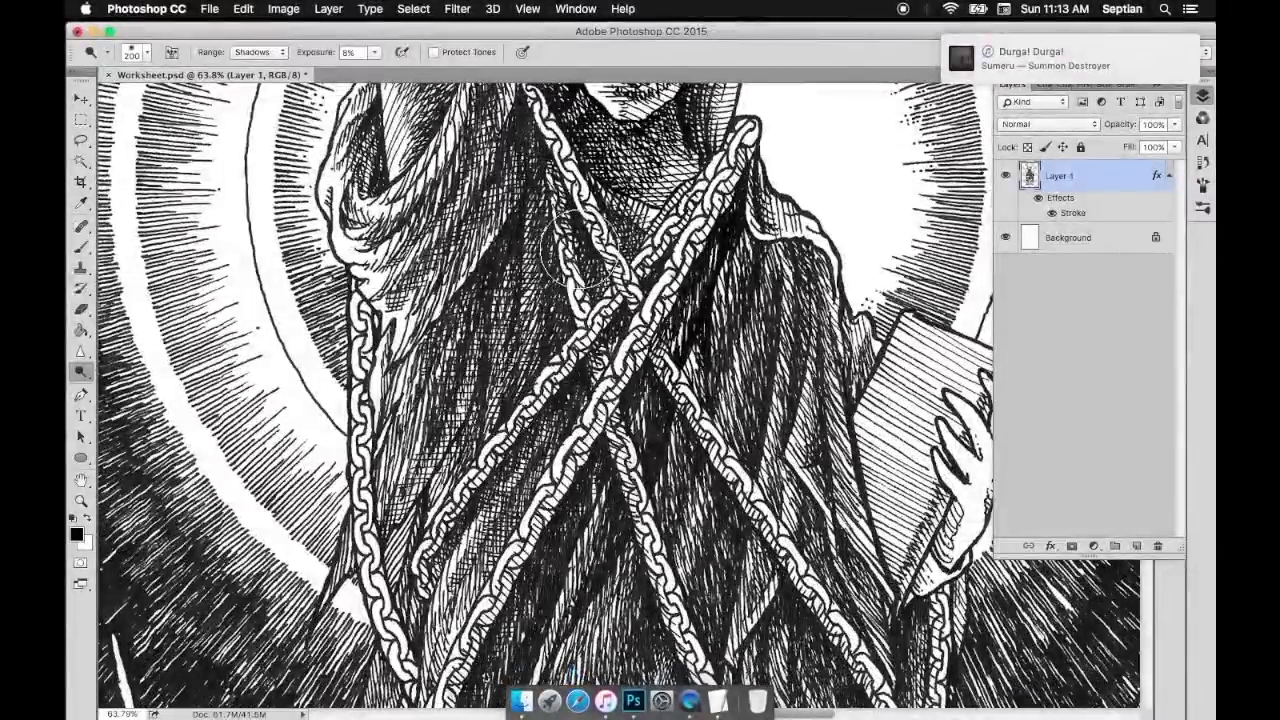
{"action": "scroll", "coordinate": [550, 220], "scroll_direction": "down", "scroll_amount": 5}
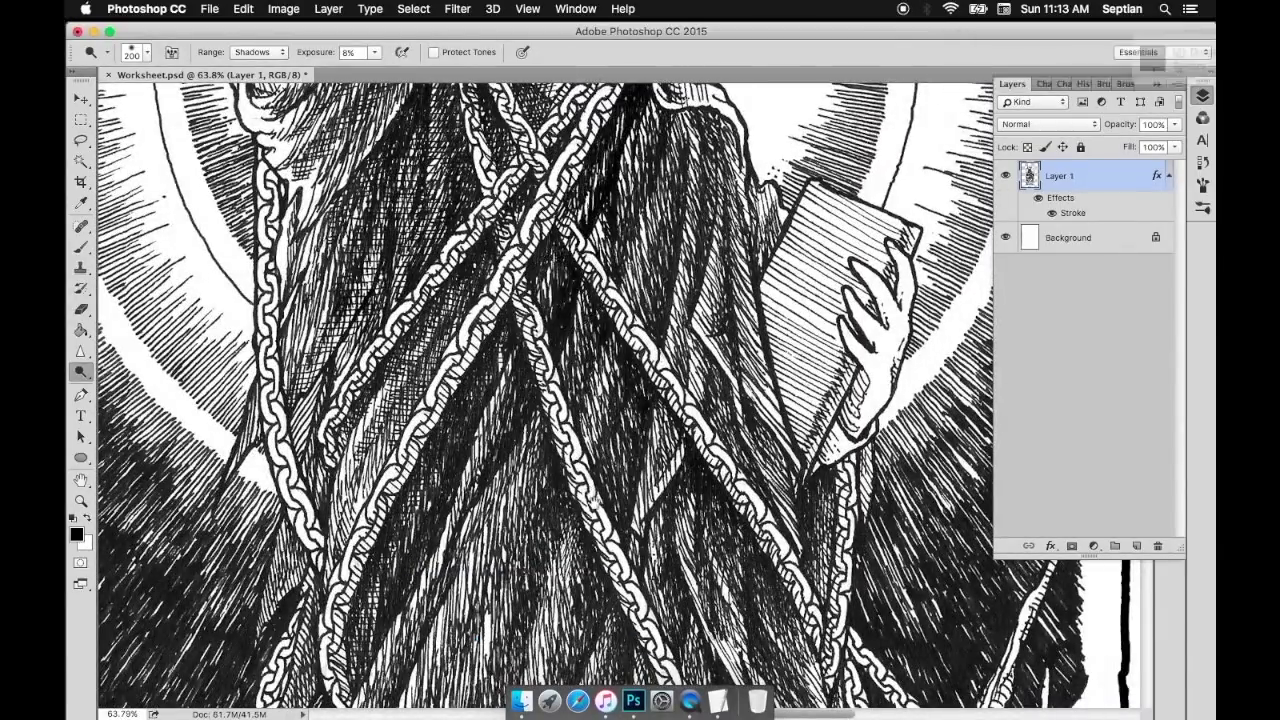
Darken the shadows in the lower robe folds between the chains and the roots
{"action": "scroll", "coordinate": [660, 330], "scroll_direction": "down", "scroll_amount": 5}
{"action": "scroll", "coordinate": [485, 550], "scroll_direction": "down", "scroll_amount": 5}
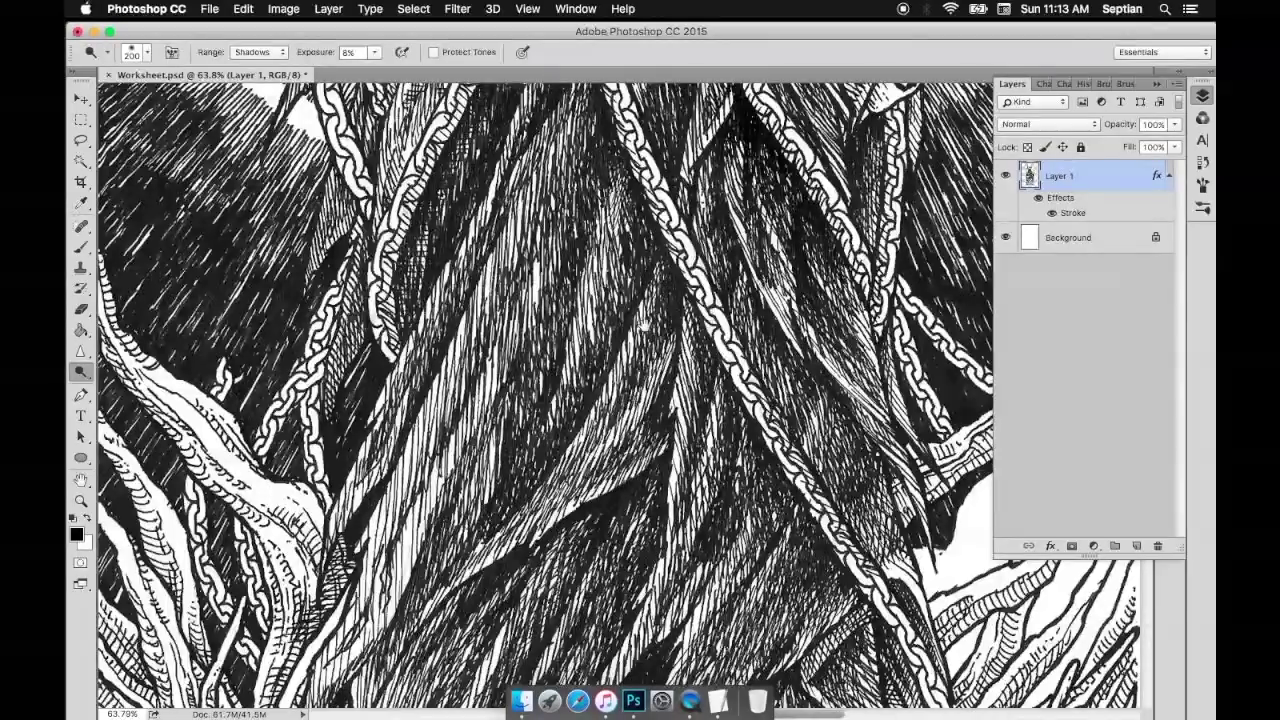
{"action": "scroll", "coordinate": [648, 425], "scroll_direction": "down", "scroll_amount": 4}
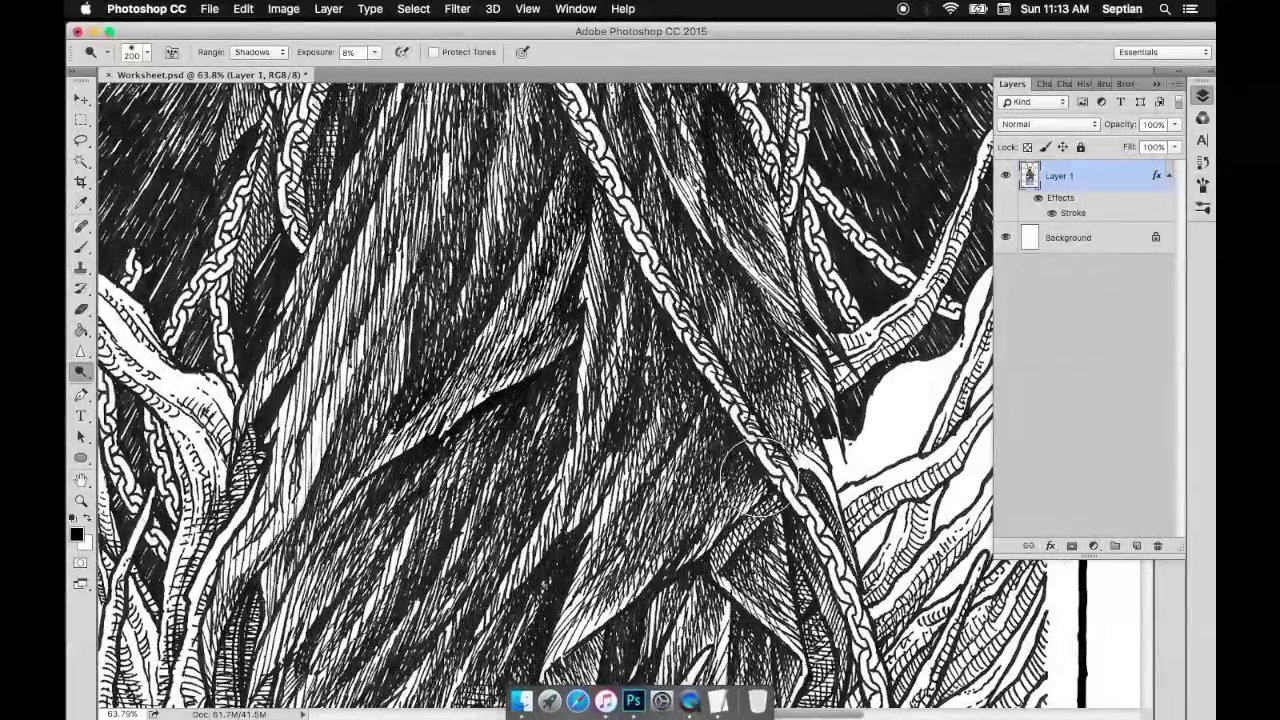
{"action": "scroll", "coordinate": [625, 505], "scroll_direction": "down", "scroll_amount": 4}
{"action": "scroll", "coordinate": [625, 505], "scroll_direction": "left", "scroll_amount": 4}
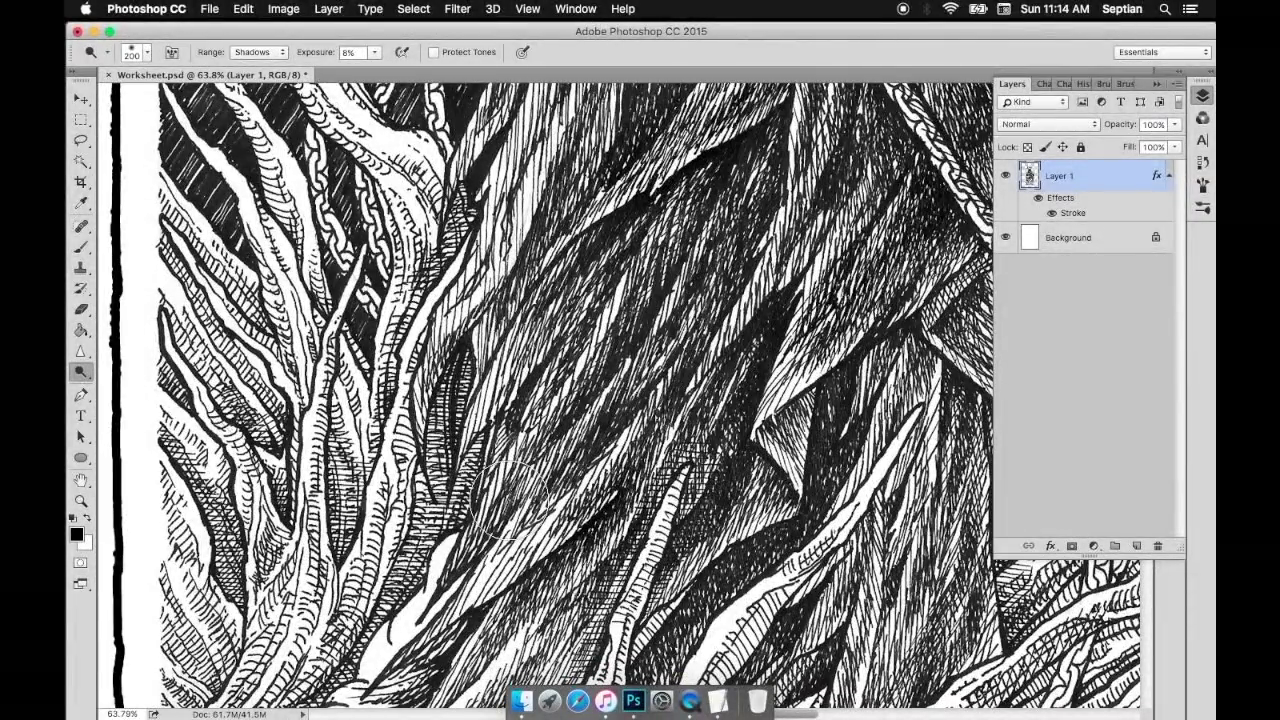
Darken the shadows in the dark rays beside the figure and around the robe's torn lower folds
{"action": "scroll", "coordinate": [555, 285], "scroll_direction": "left", "scroll_amount": 8}
{"action": "scroll", "coordinate": [555, 285], "scroll_direction": "up", "scroll_amount": 3}
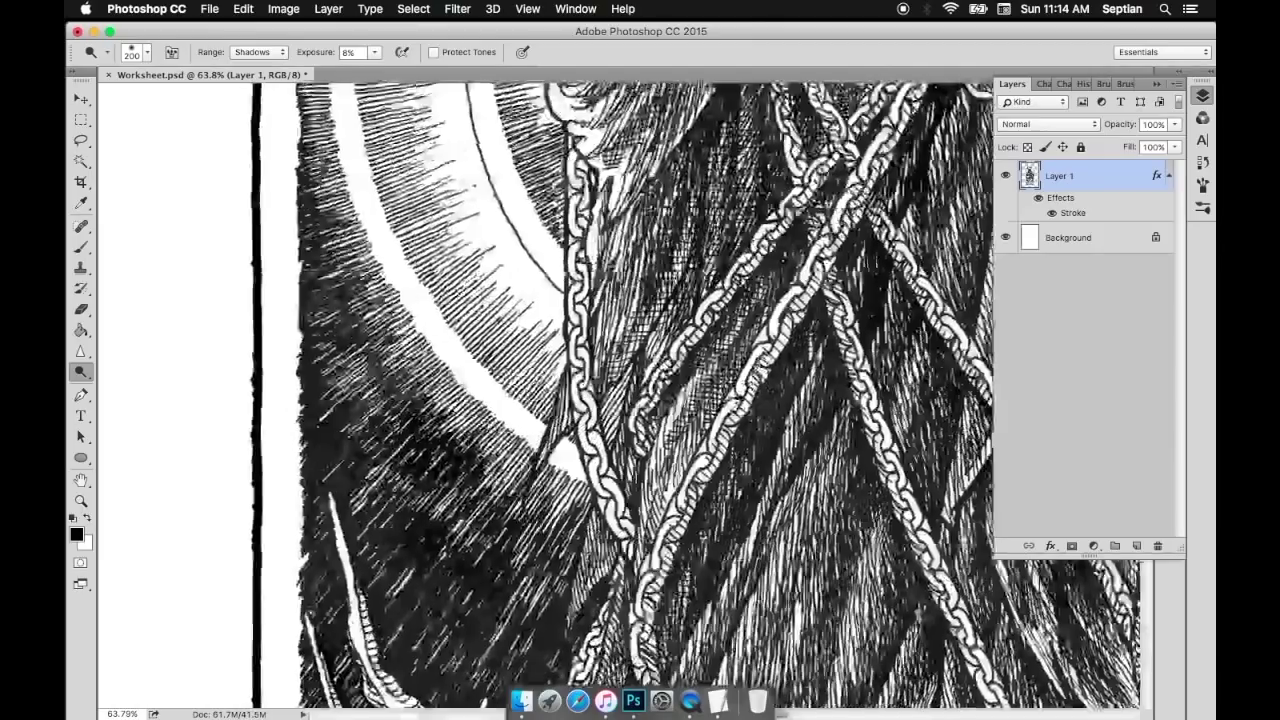
{"action": "scroll", "coordinate": [651, 195], "scroll_direction": "up", "scroll_amount": 10}
{"action": "scroll", "coordinate": [651, 195], "scroll_direction": "down", "scroll_amount": 18}
{"action": "scroll", "coordinate": [651, 195], "scroll_direction": "right", "scroll_amount": 6}
{"action": "scroll", "coordinate": [638, 296], "scroll_direction": "up", "scroll_amount": 5}
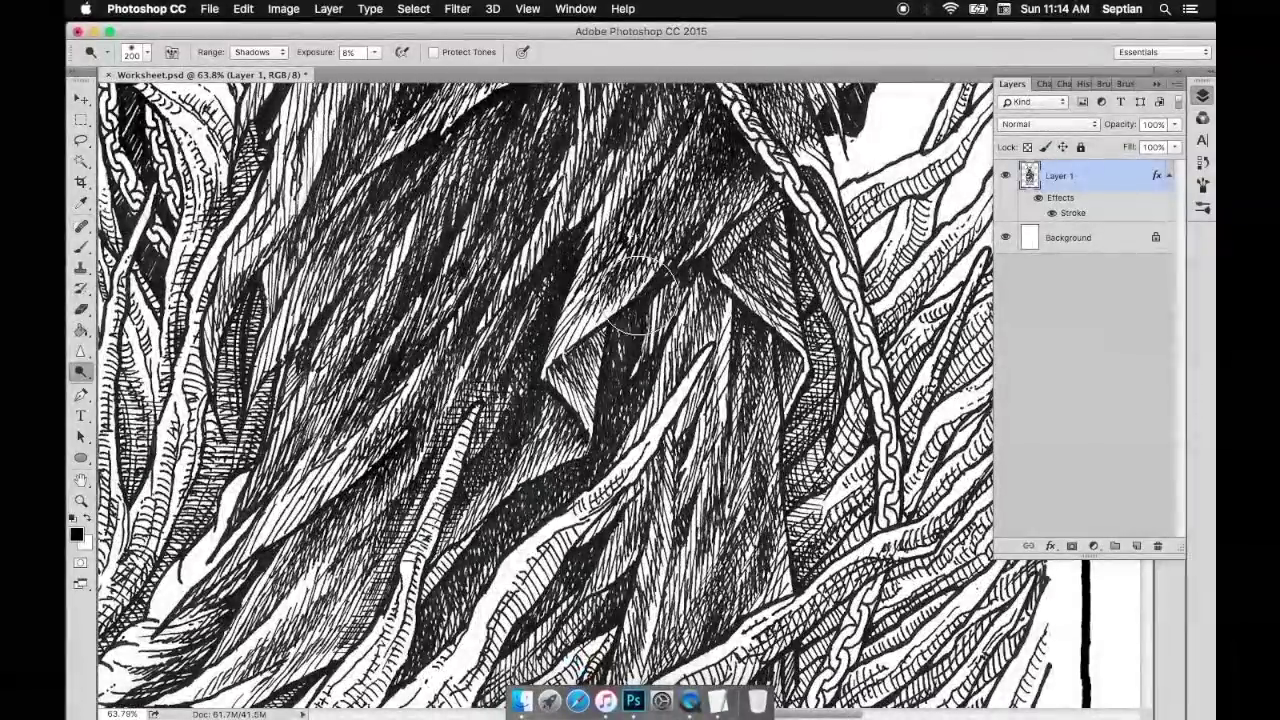
Set the Dodge tool to Highlights at 71% exposure and lighten the paper along the bottom edge of the roots
{"action": "scroll", "coordinate": [615, 345], "scroll_direction": "down", "scroll_amount": 3}
{"action": "scroll", "coordinate": [615, 345], "scroll_direction": "right", "scroll_amount": 2}
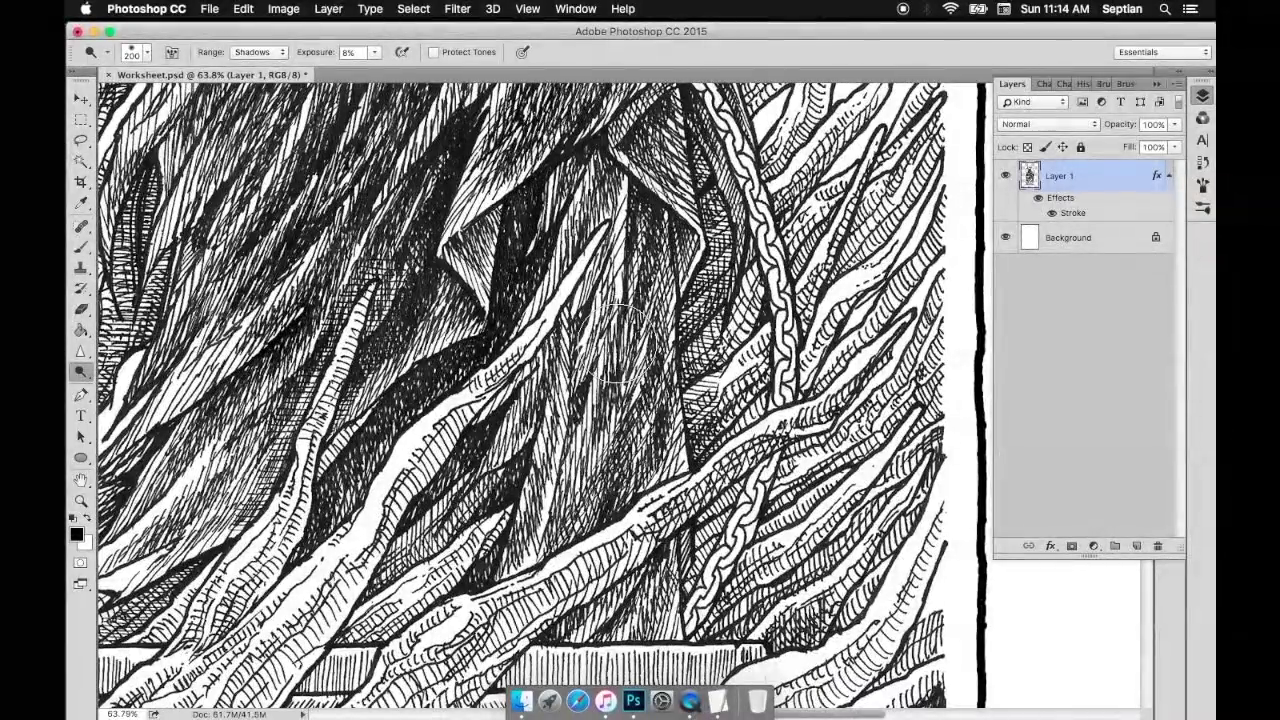
{"action": "scroll", "coordinate": [604, 381], "scroll_direction": "down", "scroll_amount": 3}
{"action": "scroll", "coordinate": [604, 381], "scroll_direction": "left", "scroll_amount": 2}
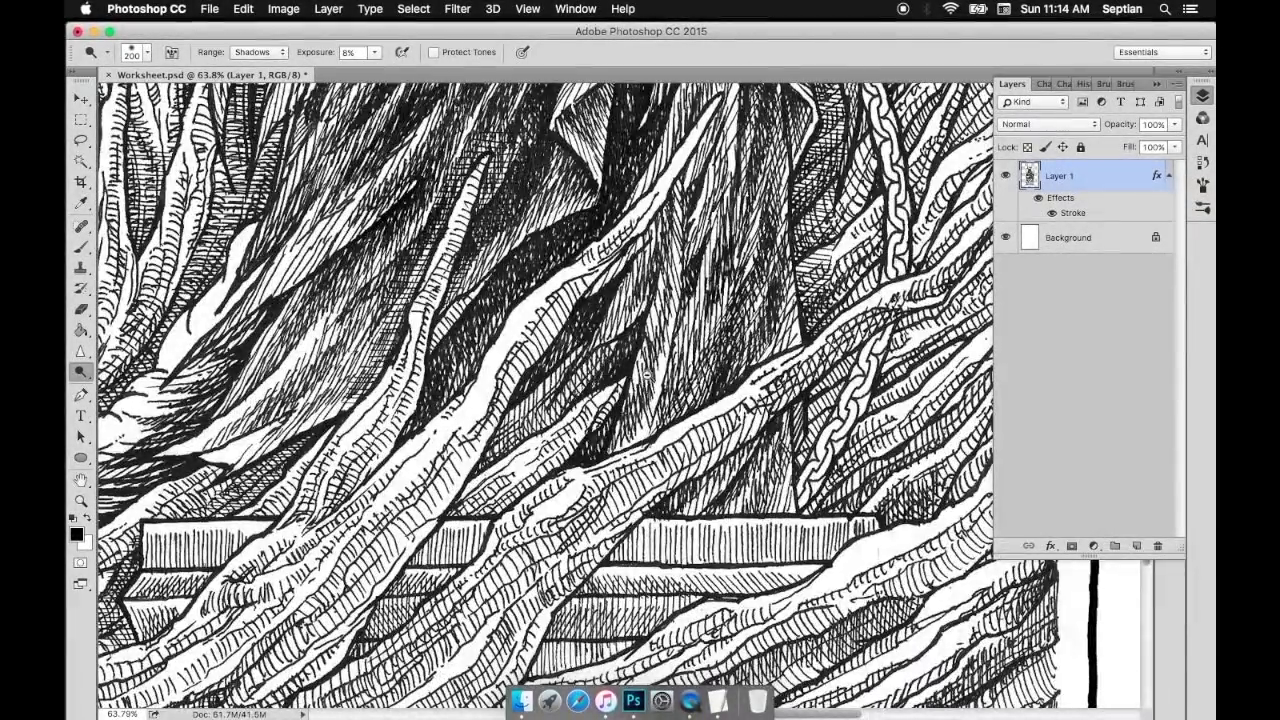
{"action": "scroll", "coordinate": [604, 383], "scroll_direction": "down", "scroll_amount": 5}
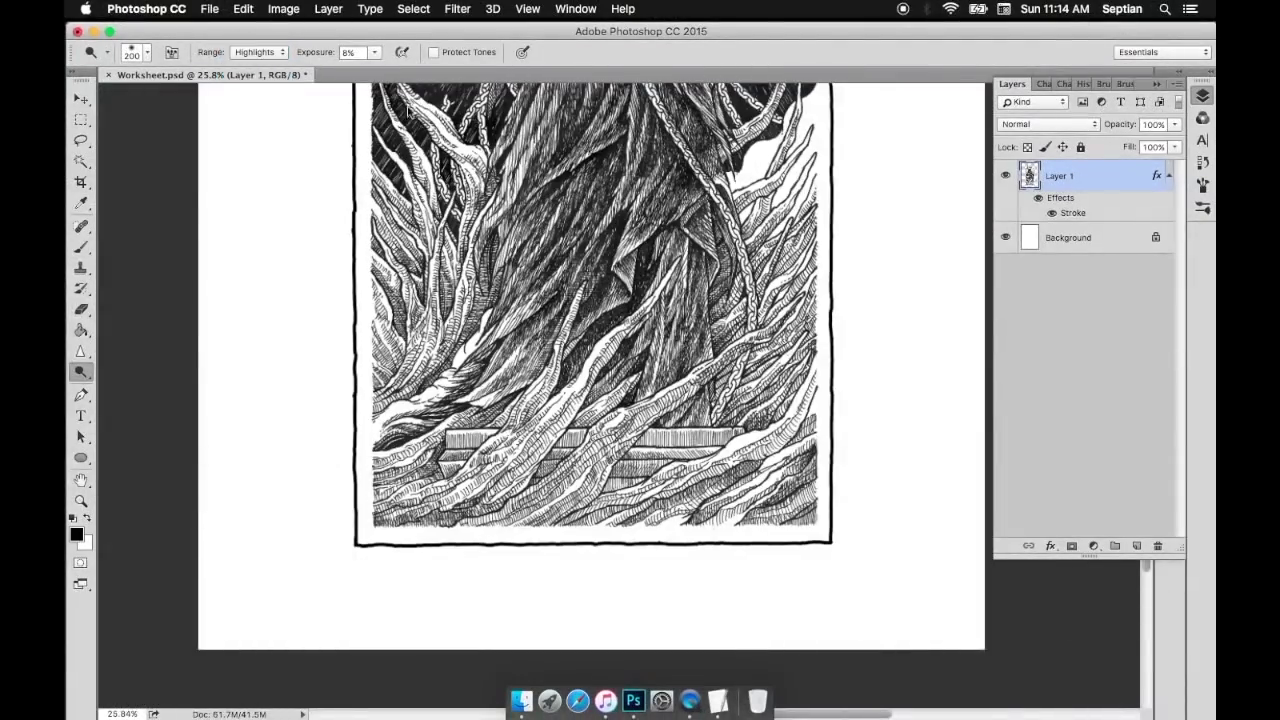
{"action": "left_click", "coordinate": [374, 52]}
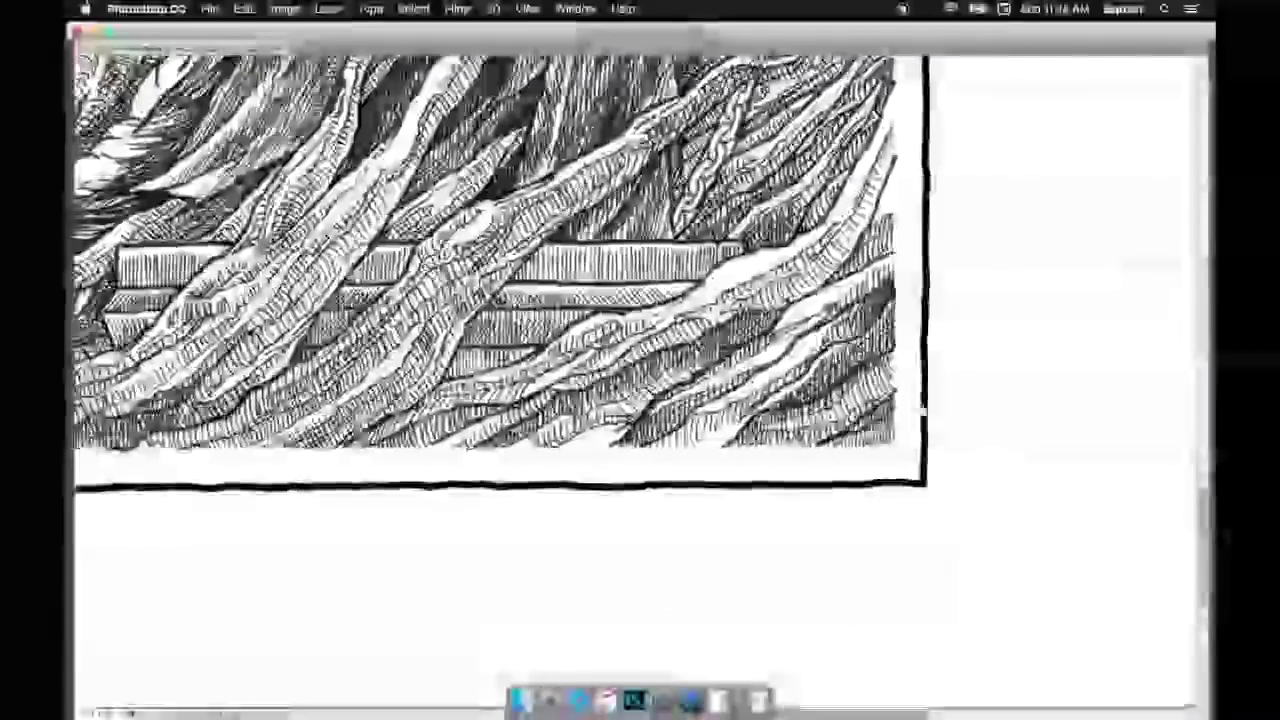
{"action": "left_click_drag", "start_coordinate": [923, 411], "coordinate": [999, 372]}
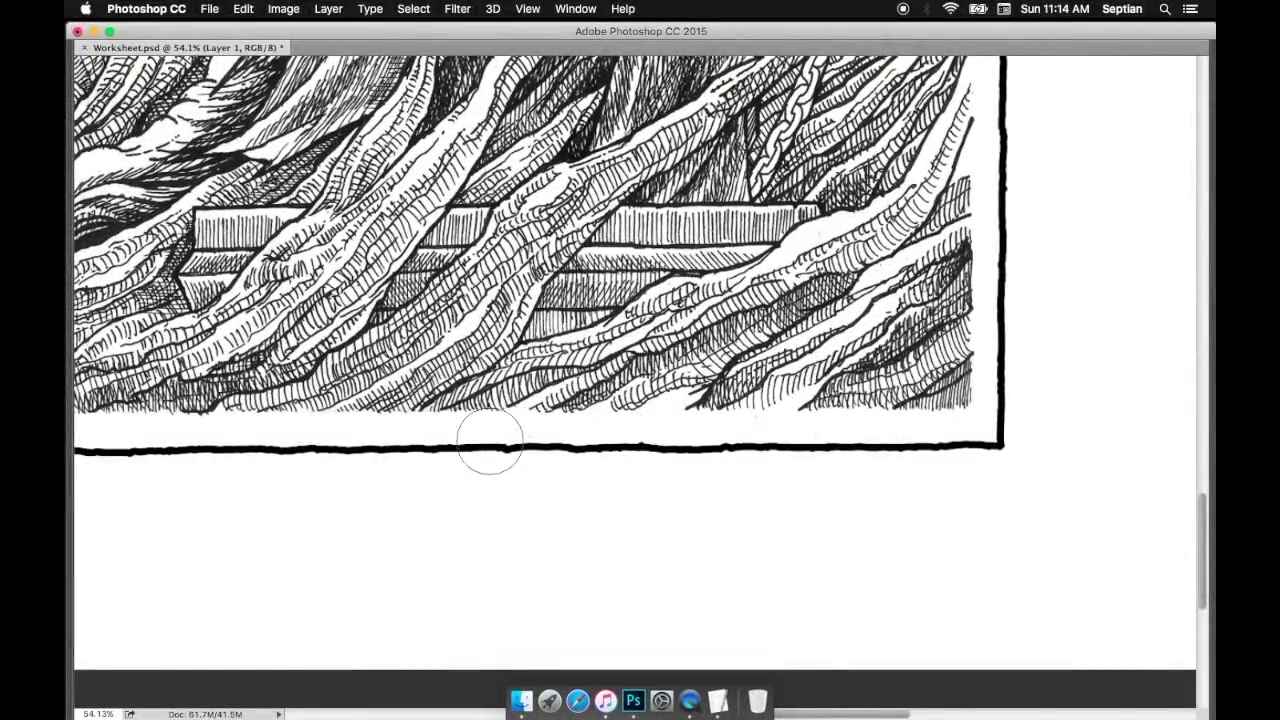
{"action": "left_click_drag", "start_coordinate": [118, 459], "coordinate": [519, 435]}
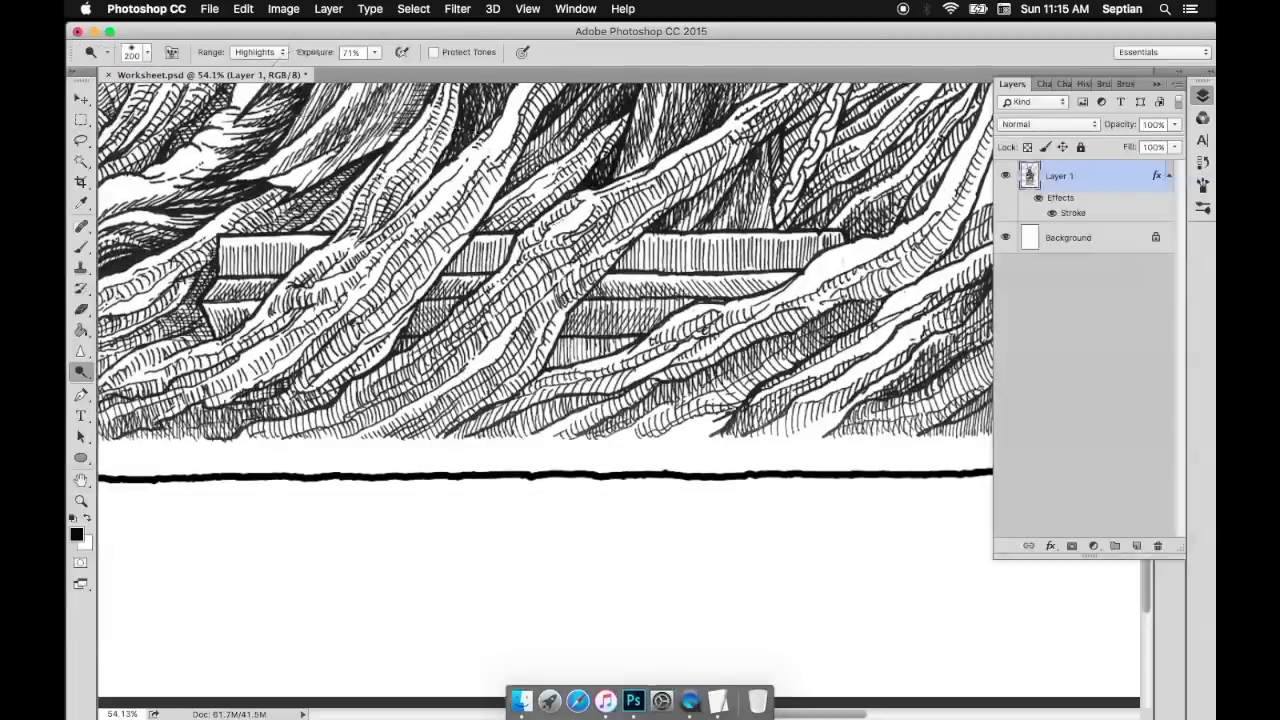
Switch to full-screen mode, set the Dodge range to Shadows at 5% exposure, and darken the roots in the drawing's lower-right corner
{"action": "key", "text": "f"}
{"action": "left_click", "coordinate": [260, 31]}
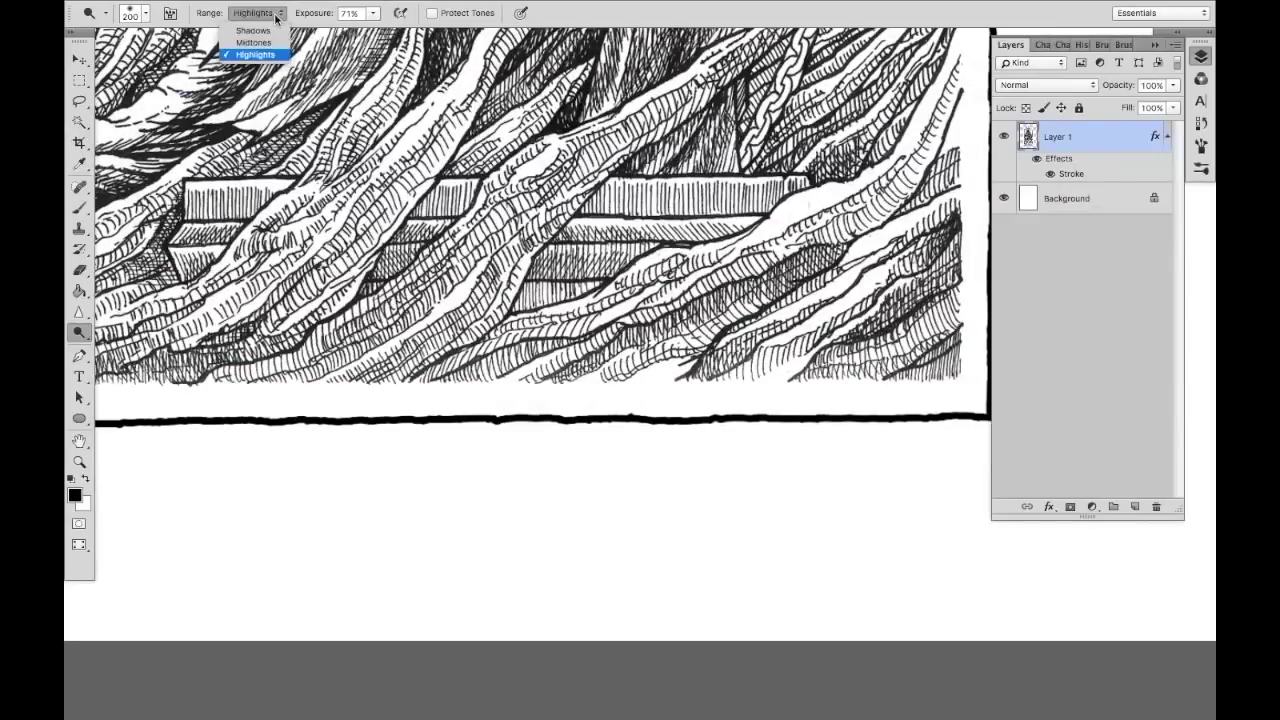
{"action": "left_click", "coordinate": [253, 30]}
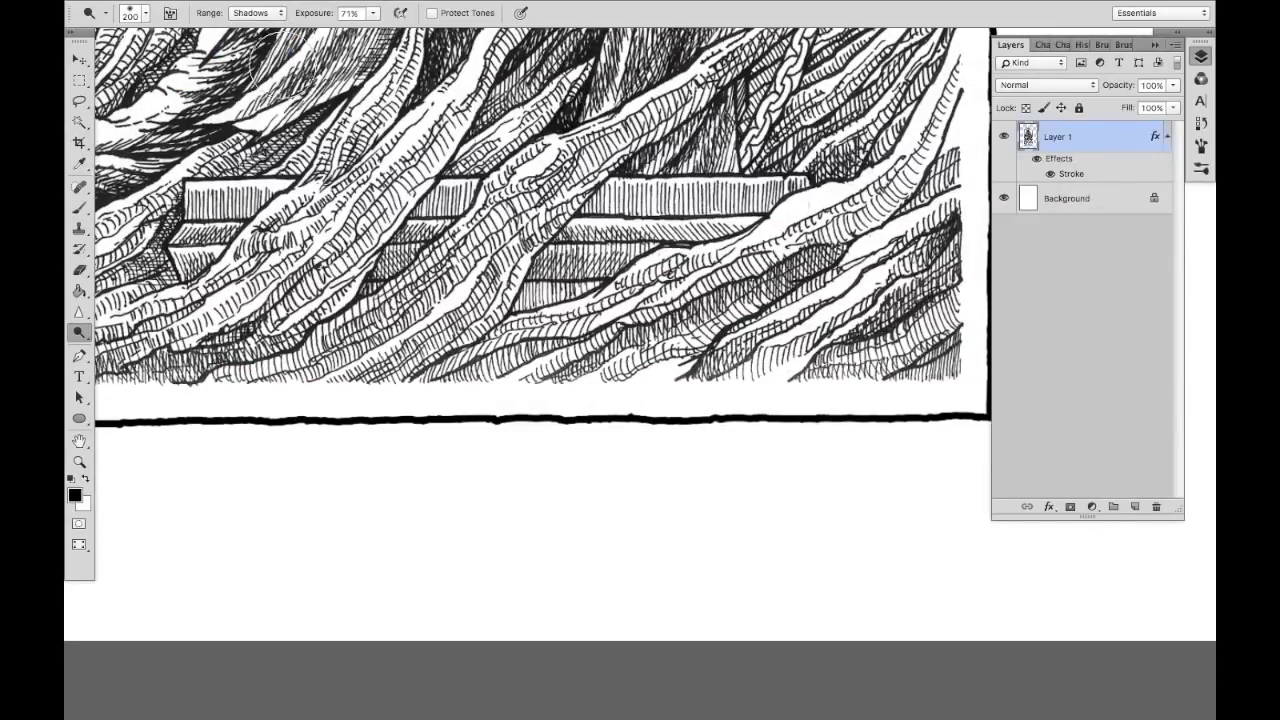
{"action": "left_click_drag", "start_coordinate": [372, 13], "coordinate": [343, 33]}
{"action": "left_click", "coordinate": [920, 368]}
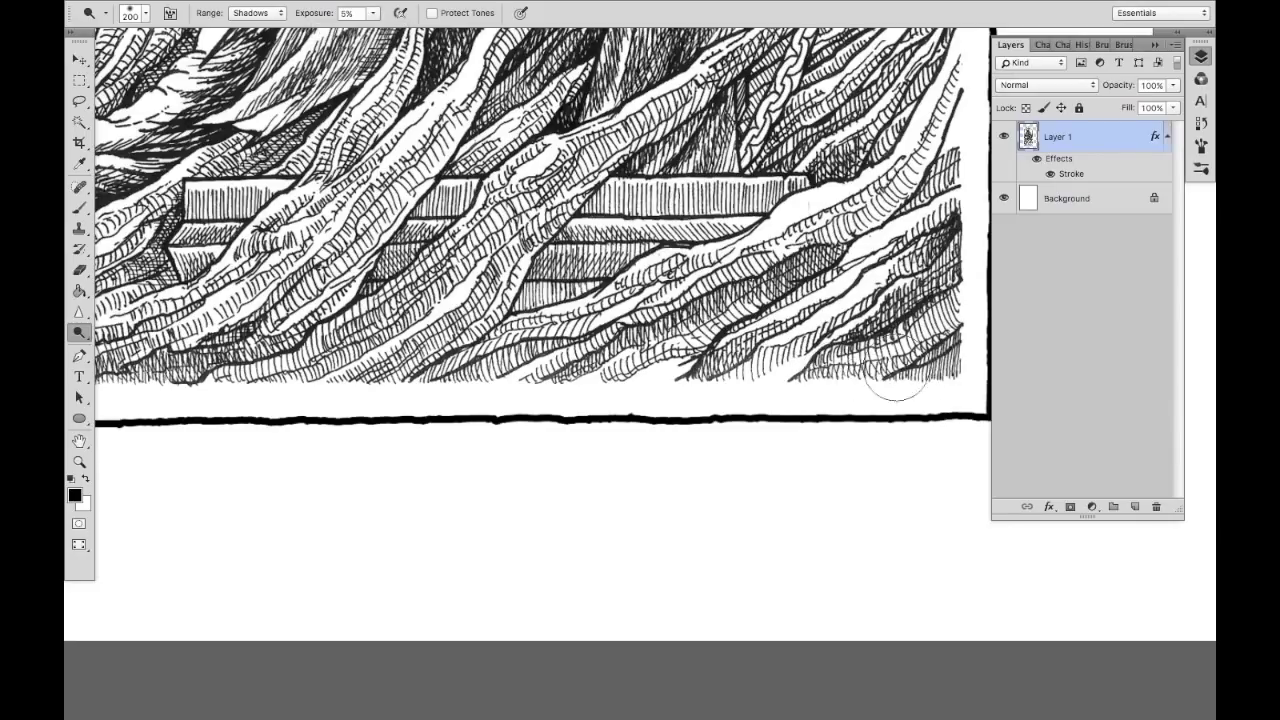
{"action": "mouse_move", "coordinate": [922, 345]}
{"action": "left_mouse_down"}
{"action": "mouse_move", "coordinate": [565, 370]}
{"action": "mouse_move", "coordinate": [432, 364]}
{"action": "mouse_move", "coordinate": [541, 152]}
{"action": "mouse_move", "coordinate": [820, 255]}
{"action": "mouse_move", "coordinate": [912, 200]}
{"action": "left_mouse_up"}
{"action": "mouse_move", "coordinate": [870, 230]}
{"action": "left_mouse_down"}
{"action": "mouse_move", "coordinate": [966, 213]}
{"action": "mouse_move", "coordinate": [881, 219]}
{"action": "left_mouse_up"}
Set the Dodge range to Highlights at 89% exposure and lighten the drawing's bottom and left edges
{"action": "left_click", "coordinate": [257, 13]}
{"action": "left_click", "coordinate": [257, 47]}
{"action": "left_click", "coordinate": [372, 13]}
{"action": "left_click_drag", "start_coordinate": [367, 33], "coordinate": [443, 33]}
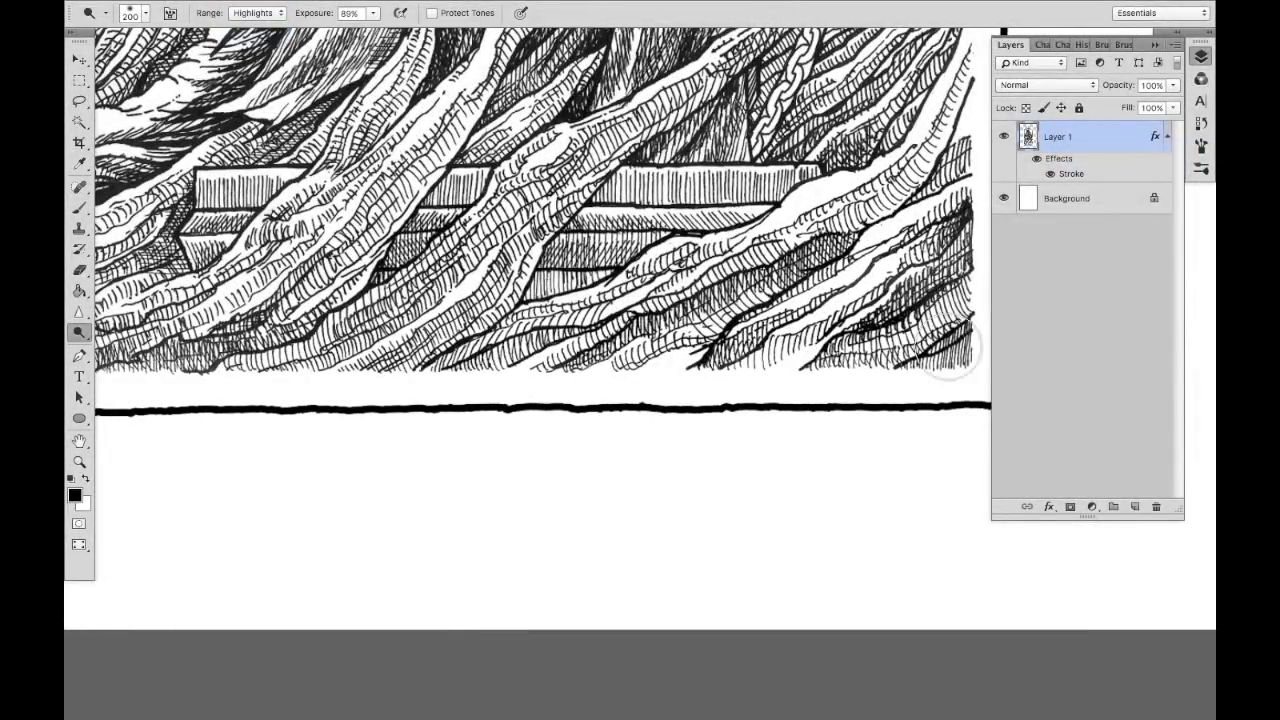
{"action": "scroll", "coordinate": [419, 378], "scroll_direction": "left", "scroll_amount": 3}
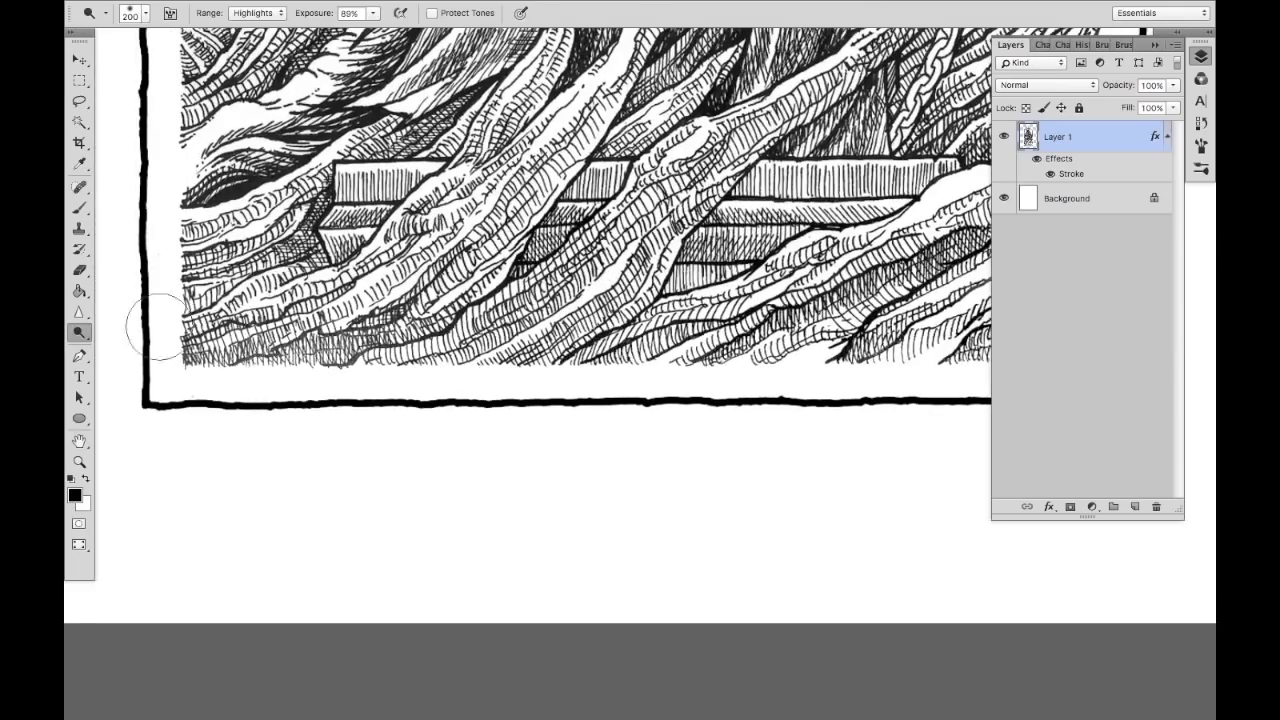
{"action": "scroll", "coordinate": [160, 324], "scroll_direction": "up", "scroll_amount": 5}
{"action": "scroll", "coordinate": [160, 324], "scroll_direction": "left", "scroll_amount": 2}
{"action": "mouse_move", "coordinate": [318, 400]}
{"action": "left_mouse_down"}
{"action": "mouse_move", "coordinate": [362, 370]}
{"action": "mouse_move", "coordinate": [420, 200]}
{"action": "mouse_move", "coordinate": [660, 270]}
{"action": "mouse_move", "coordinate": [600, 390]}
{"action": "left_mouse_up"}
Set the Dodge range to Shadows at 9% exposure and darken the robe's left folds and the neighbouring roots
{"action": "left_click", "coordinate": [274, 10]}
{"action": "left_click", "coordinate": [262, 19]}
{"action": "left_click", "coordinate": [376, 15]}
{"action": "left_click_drag", "start_coordinate": [382, 33], "coordinate": [311, 33]}
{"action": "left_click", "coordinate": [643, 166]}
{"action": "mouse_move", "coordinate": [628, 112]}
{"action": "left_mouse_down"}
{"action": "mouse_move", "coordinate": [710, 245]}
{"action": "mouse_move", "coordinate": [576, 380]}
{"action": "mouse_move", "coordinate": [490, 335]}
{"action": "mouse_move", "coordinate": [322, 435]}
{"action": "mouse_move", "coordinate": [330, 105]}
{"action": "mouse_move", "coordinate": [380, 280]}
{"action": "mouse_move", "coordinate": [452, 387]}
{"action": "left_mouse_up"}
{"action": "mouse_move", "coordinate": [528, 292]}
{"action": "left_mouse_down"}
{"action": "mouse_move", "coordinate": [400, 430]}
{"action": "mouse_move", "coordinate": [412, 400]}
{"action": "left_mouse_up"}
{"action": "left_click_drag", "start_coordinate": [430, 380], "coordinate": [402, 641]}
{"action": "mouse_move", "coordinate": [420, 180]}
{"action": "left_mouse_down"}
{"action": "mouse_move", "coordinate": [400, 200]}
{"action": "mouse_move", "coordinate": [450, 150]}
{"action": "left_mouse_up"}
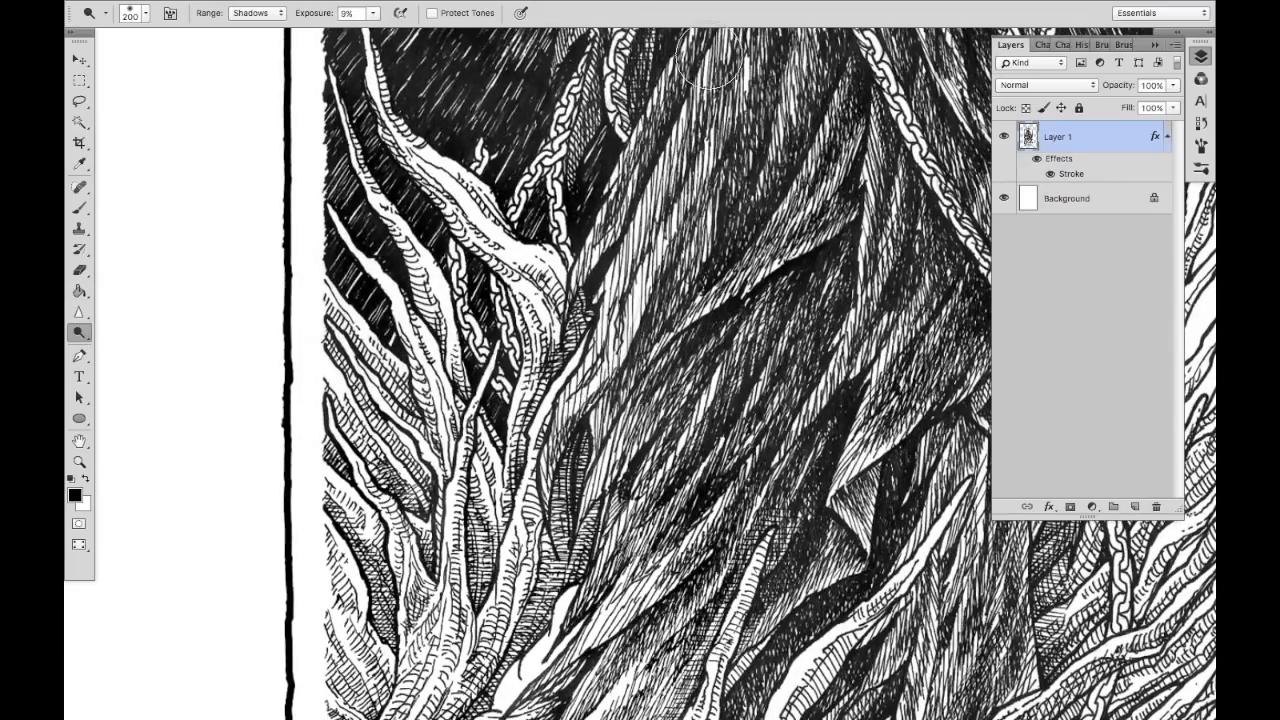
{"action": "left_click_drag", "start_coordinate": [729, 144], "coordinate": [637, 416]}
{"action": "left_click_drag", "start_coordinate": [600, 160], "coordinate": [592, 414]}
Set the Dodge range to Highlights at 100% exposure and lighten the halo rings beside the raised arm and robe
{"action": "scroll", "coordinate": [276, 161], "scroll_direction": "up", "scroll_amount": 5}
{"action": "scroll", "coordinate": [335, 240], "scroll_direction": "down", "scroll_amount": 1}
{"action": "left_click", "coordinate": [257, 13]}
{"action": "left_click", "coordinate": [257, 44]}
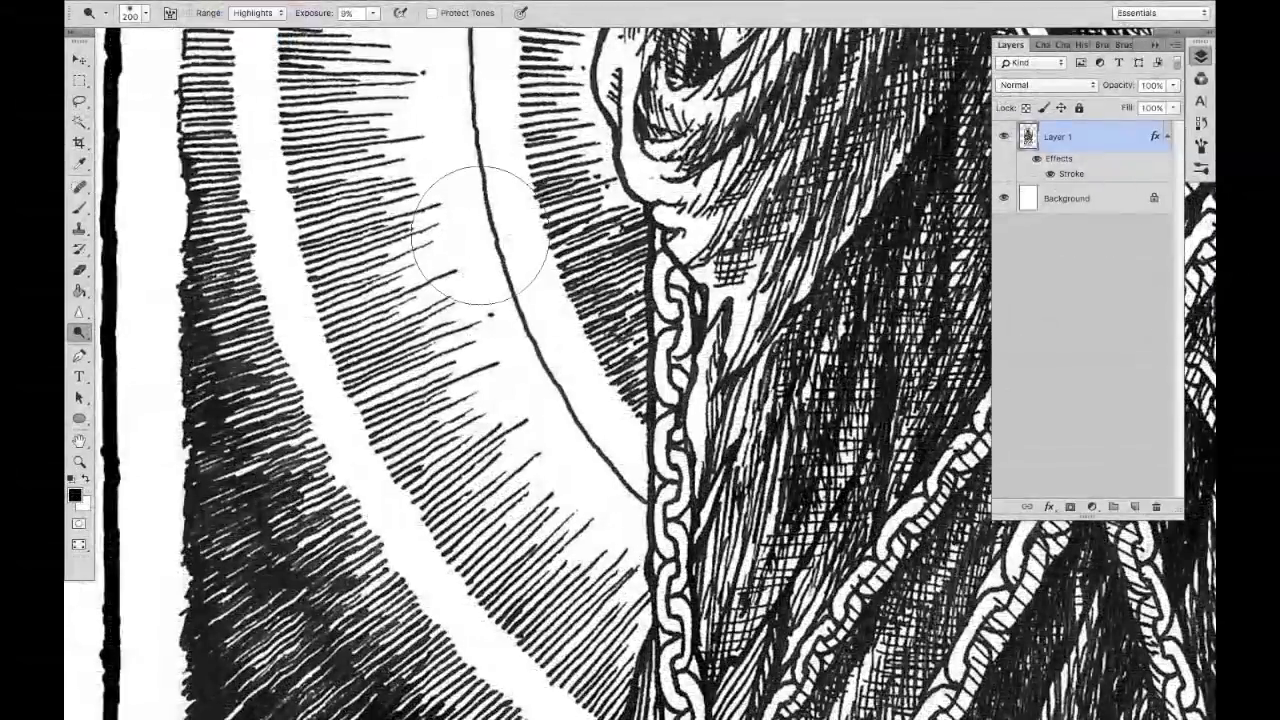
{"action": "scroll", "coordinate": [480, 235], "scroll_direction": "down", "scroll_amount": 3}
{"action": "left_click", "coordinate": [372, 13]}
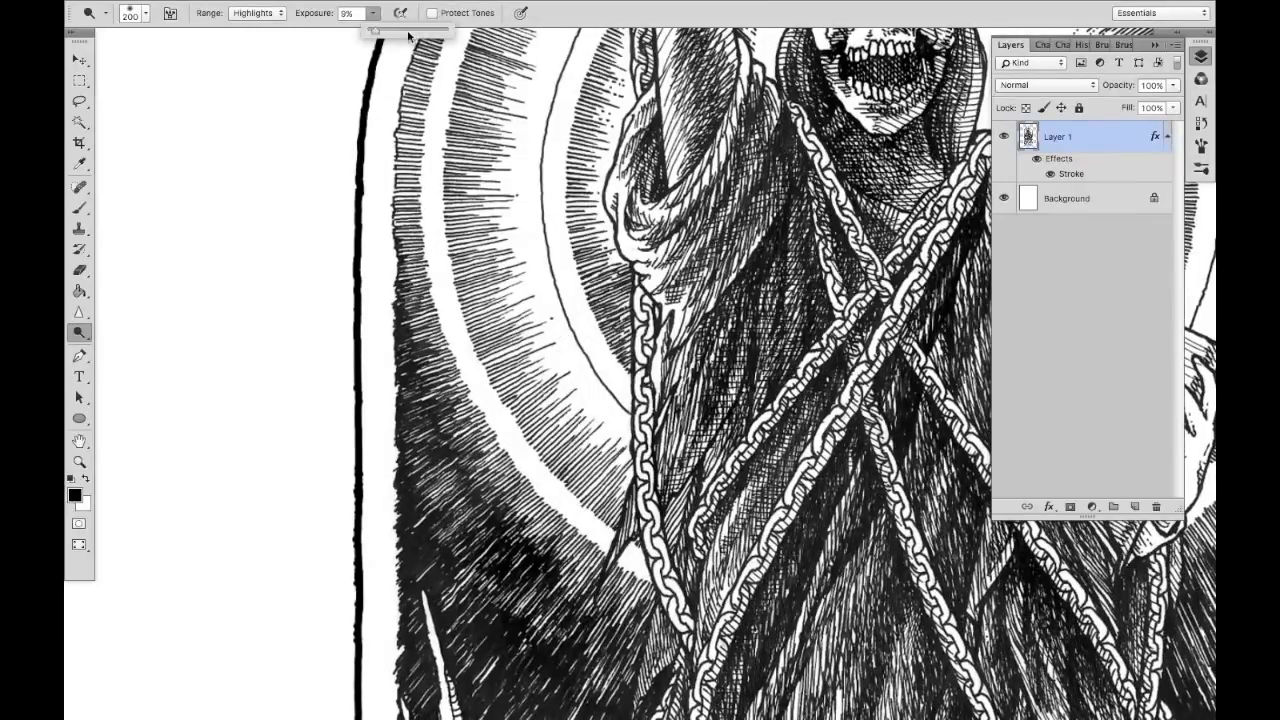
{"action": "mouse_move", "coordinate": [640, 597]}
{"action": "left_mouse_down"}
{"action": "mouse_move", "coordinate": [530, 452]}
{"action": "mouse_move", "coordinate": [440, 240]}
{"action": "mouse_move", "coordinate": [450, 75]}
{"action": "mouse_move", "coordinate": [590, 95]}
{"action": "mouse_move", "coordinate": [738, 245]}
{"action": "mouse_move", "coordinate": [860, 190]}
{"action": "left_mouse_up"}
{"action": "mouse_move", "coordinate": [790, 237]}
{"action": "left_mouse_down"}
{"action": "mouse_move", "coordinate": [576, 423]}
{"action": "mouse_move", "coordinate": [602, 237]}
{"action": "mouse_move", "coordinate": [522, 470]}
{"action": "mouse_move", "coordinate": [633, 396]}
{"action": "left_mouse_up"}
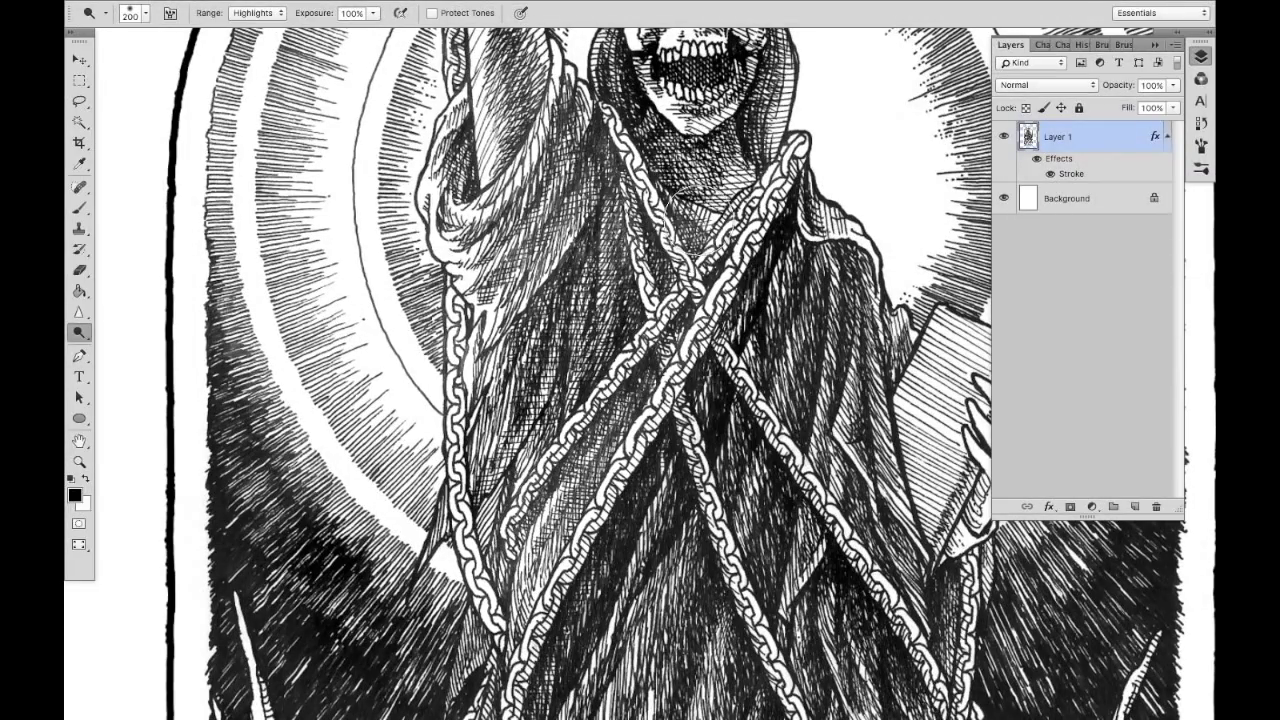
Set the Dodge range to Shadows at 38% exposure and darken the upper robe, hood and neck around the skull
{"action": "left_click", "coordinate": [262, 17]}
{"action": "left_click", "coordinate": [257, 24]}
{"action": "scroll", "coordinate": [349, 138], "scroll_direction": "down", "scroll_amount": 5}
{"action": "left_click_drag", "start_coordinate": [528, 214], "coordinate": [586, 318]}
{"action": "left_click", "coordinate": [375, 15]}
{"action": "left_click_drag", "start_coordinate": [375, 29], "coordinate": [326, 29]}
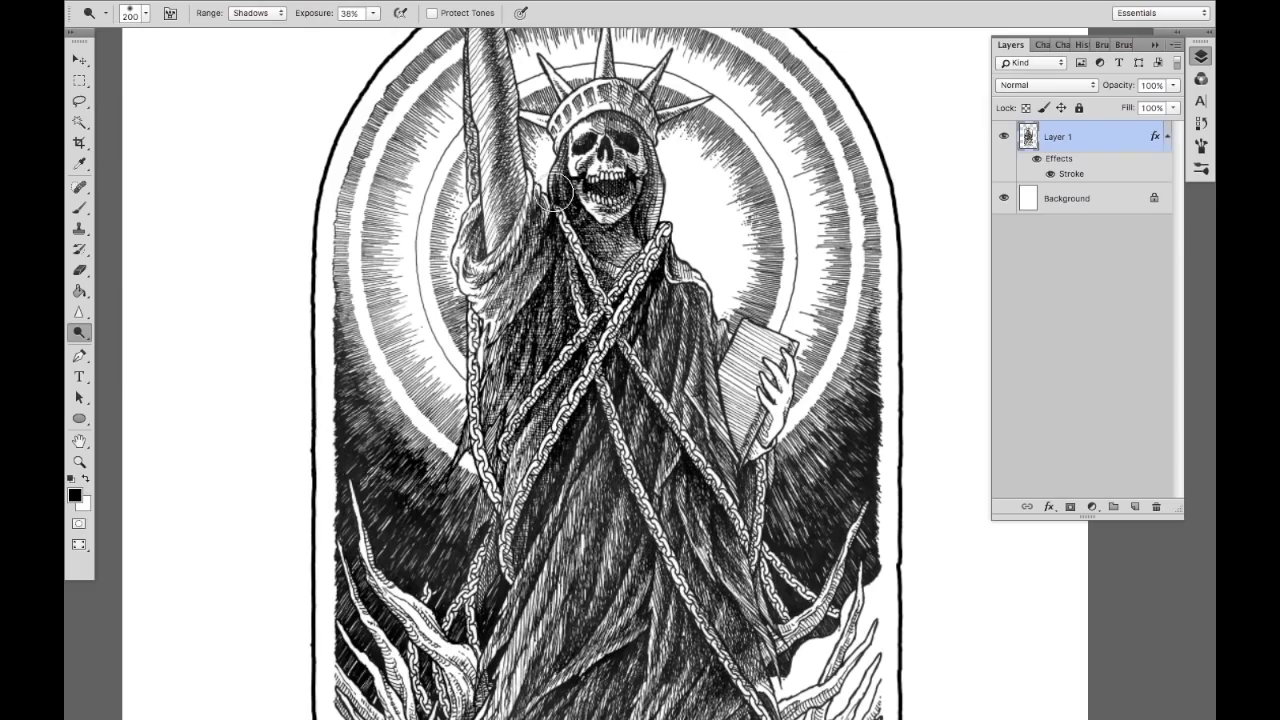
{"action": "left_click_drag", "start_coordinate": [654, 40], "coordinate": [725, 55]}
{"action": "left_click_drag", "start_coordinate": [625, 90], "coordinate": [648, 338]}
{"action": "left_click_drag", "start_coordinate": [620, 240], "coordinate": [575, 240]}
Set the Dodge range to Highlights and, with the interface hidden, lighten the halo around the crown and above the book
{"action": "left_click", "coordinate": [257, 14]}
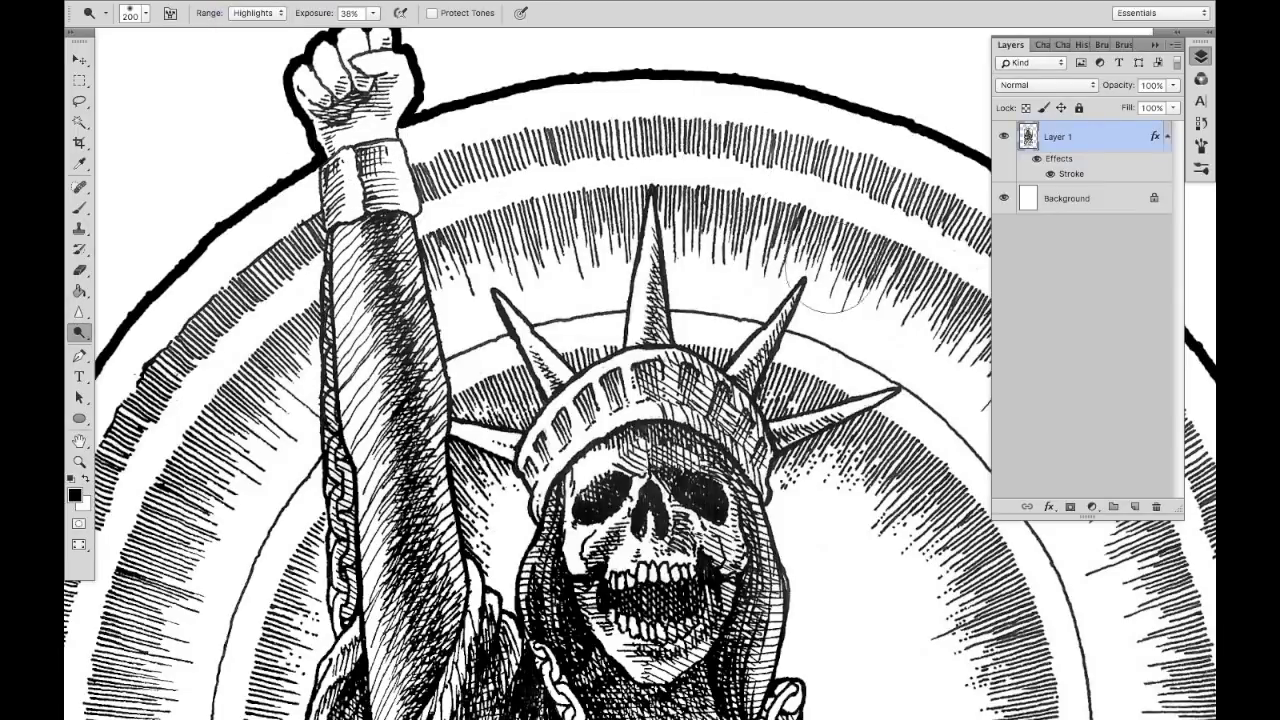
{"action": "left_click_drag", "start_coordinate": [833, 266], "coordinate": [776, 192]}
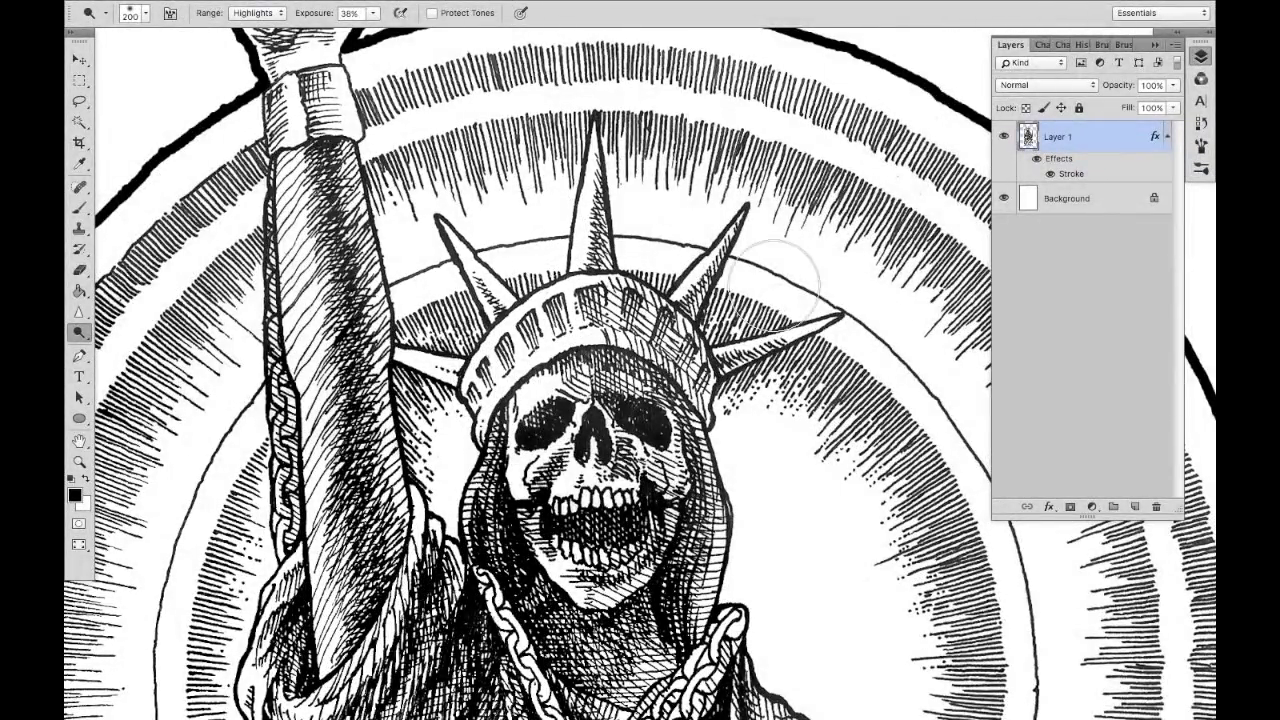
{"action": "key", "text": "Tab"}
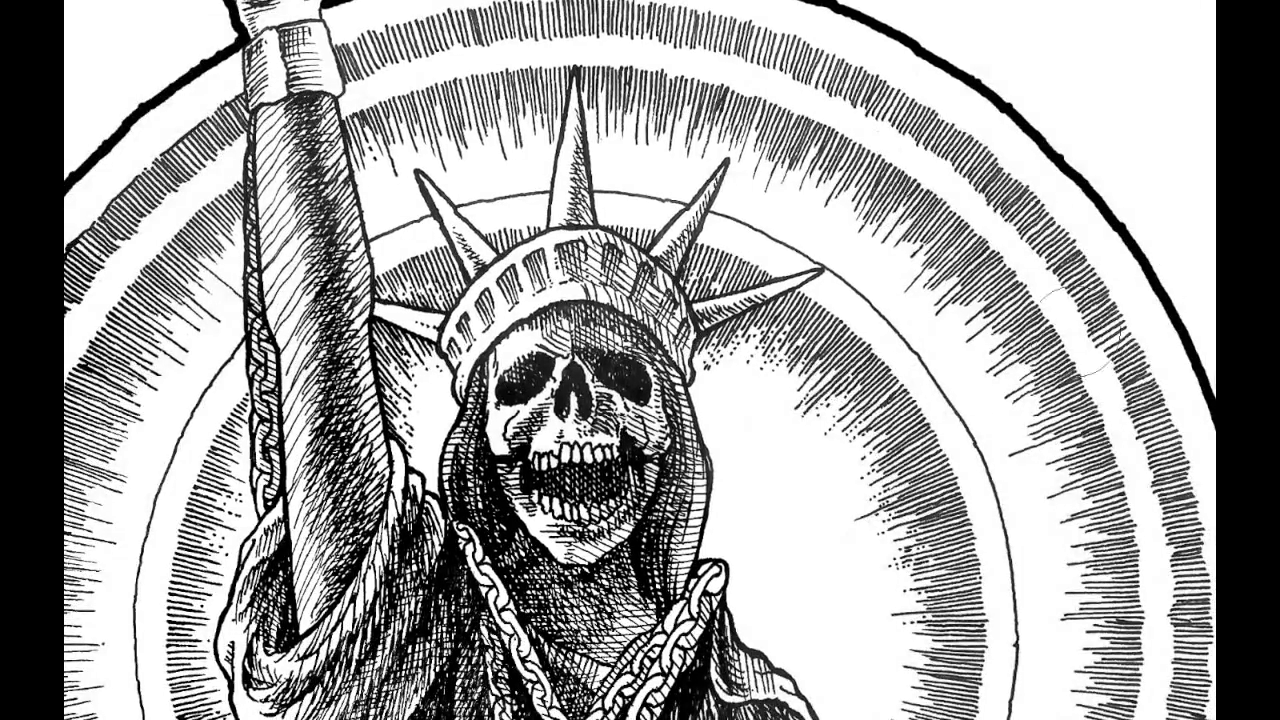
{"action": "left_click_drag", "start_coordinate": [742, 408], "coordinate": [710, 172]}
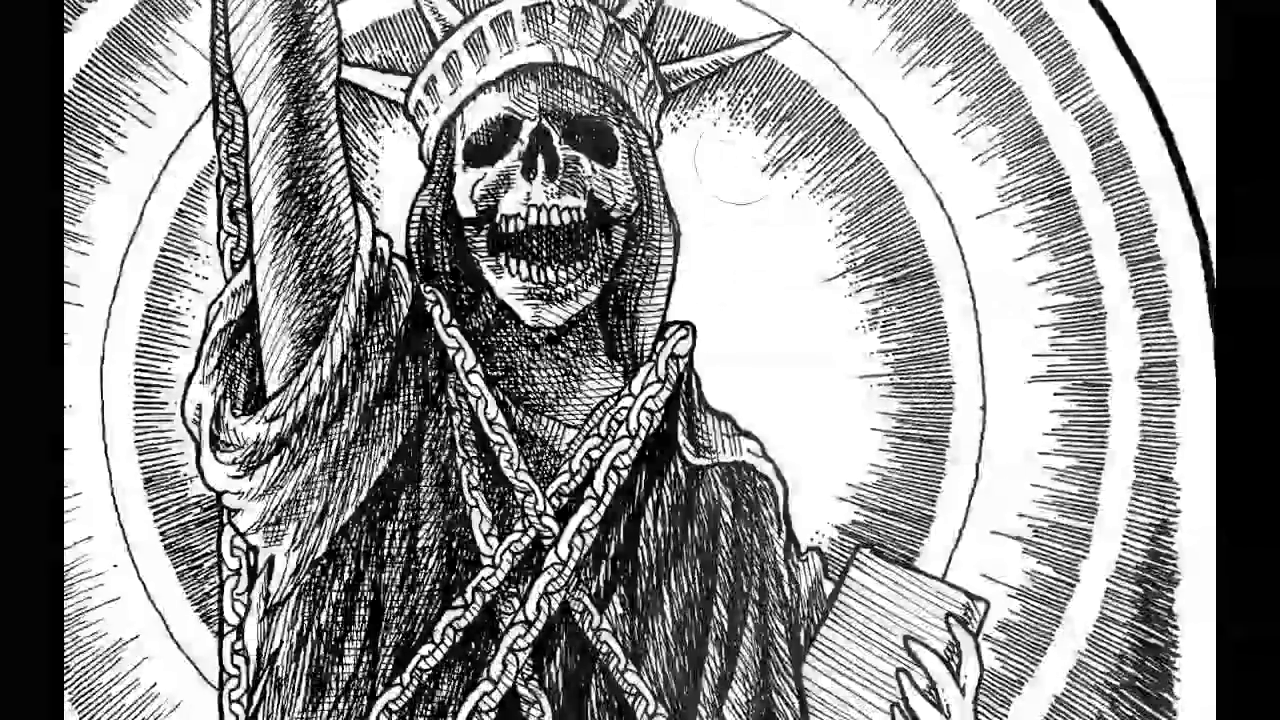
{"action": "left_click_drag", "start_coordinate": [689, 287], "coordinate": [624, 25]}
{"action": "left_click_drag", "start_coordinate": [650, 450], "coordinate": [624, 158]}
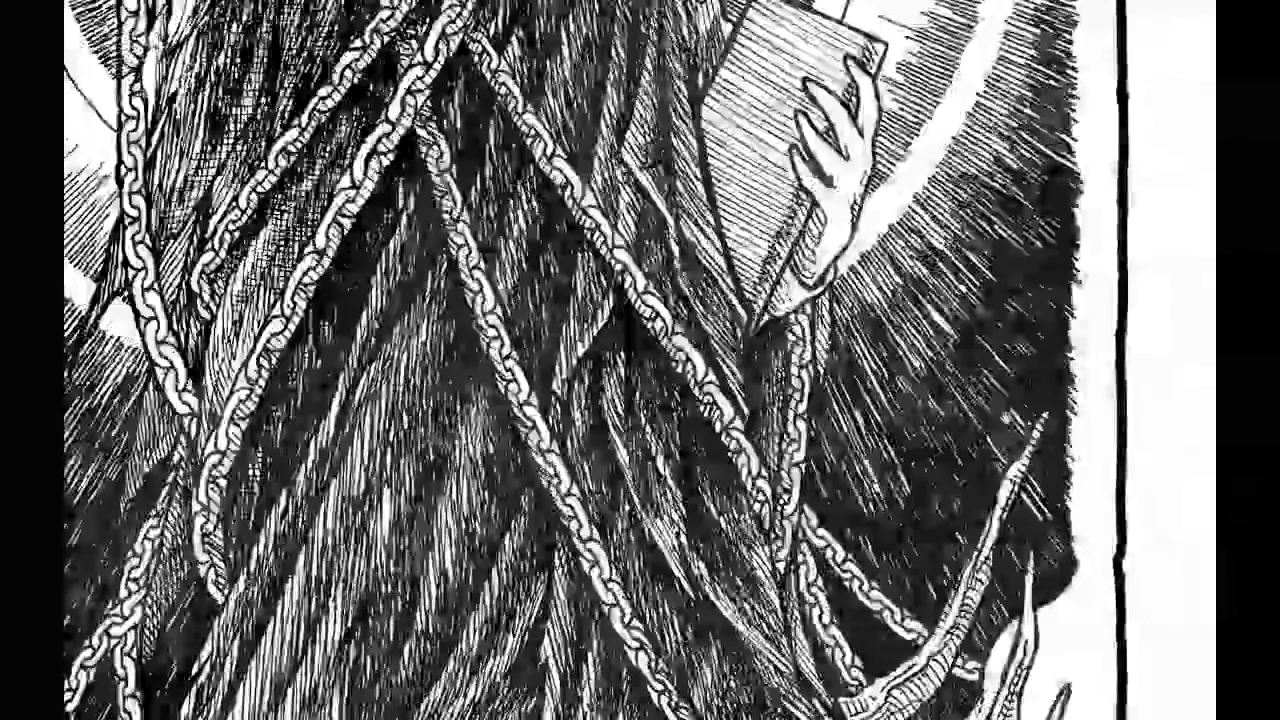
Set the Dodge range to Shadows at 9% exposure and darken the robe and the dark rays below the book
{"action": "key", "text": "Tab"}
{"action": "left_click", "coordinate": [268, 13]}
{"action": "left_click", "coordinate": [256, 31]}
{"action": "key", "text": "Tab"}
{"action": "left_click_drag", "start_coordinate": [620, 390], "coordinate": [500, 218]}
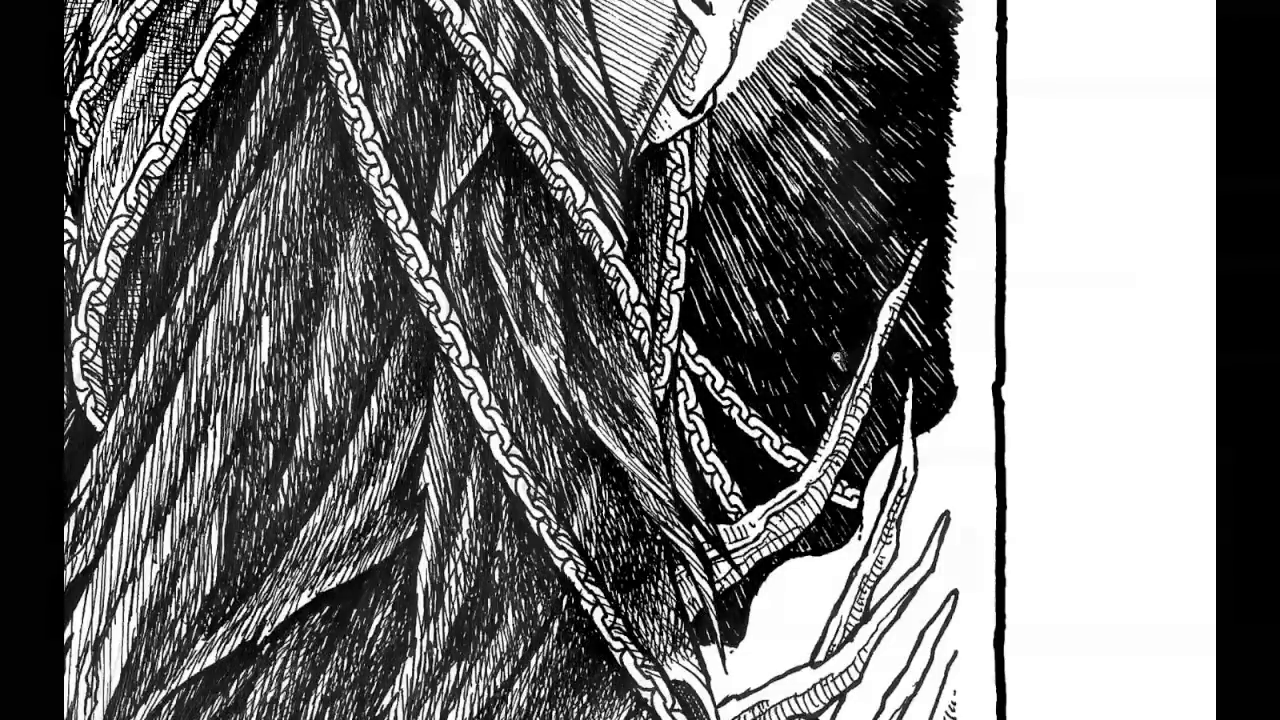
{"action": "scroll", "coordinate": [838, 357], "scroll_direction": "down", "scroll_amount": 2}
{"action": "key", "text": "Tab"}
{"action": "left_click", "coordinate": [373, 13]}
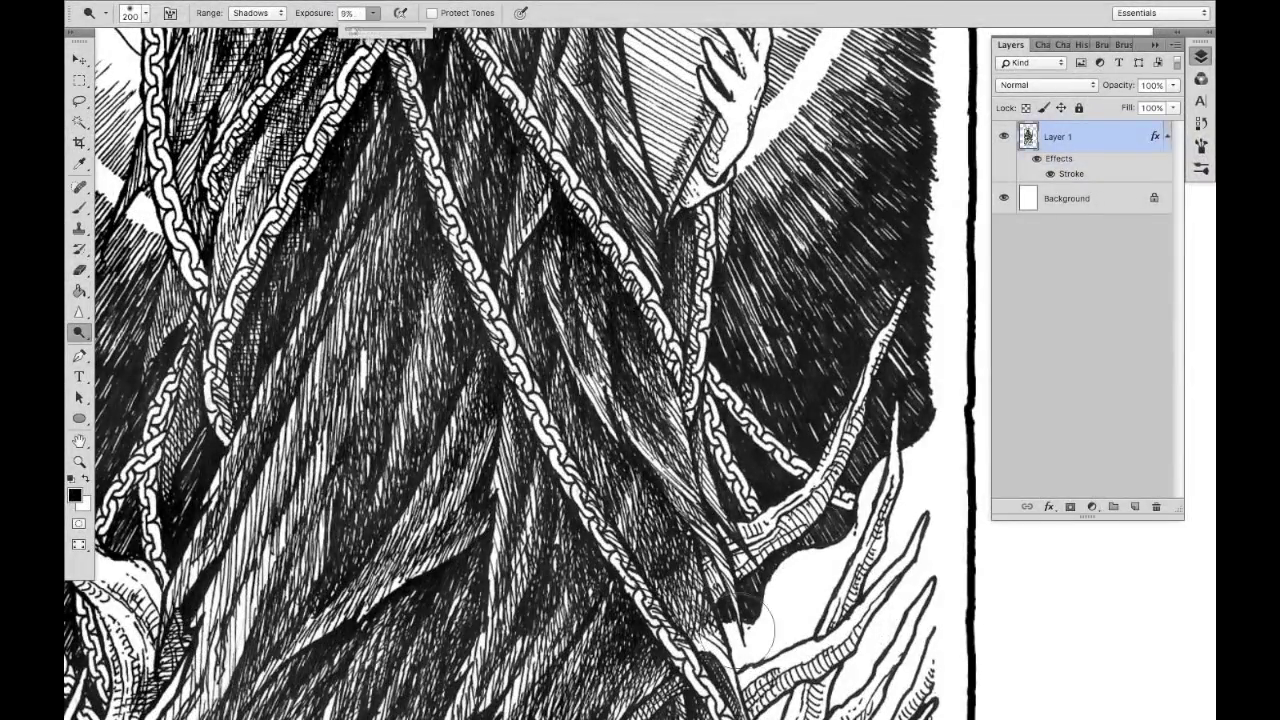
Darken the shadows in the lower robe folds between the roots above the stone steps
{"action": "scroll", "coordinate": [665, 322], "scroll_direction": "down", "scroll_amount": 5}
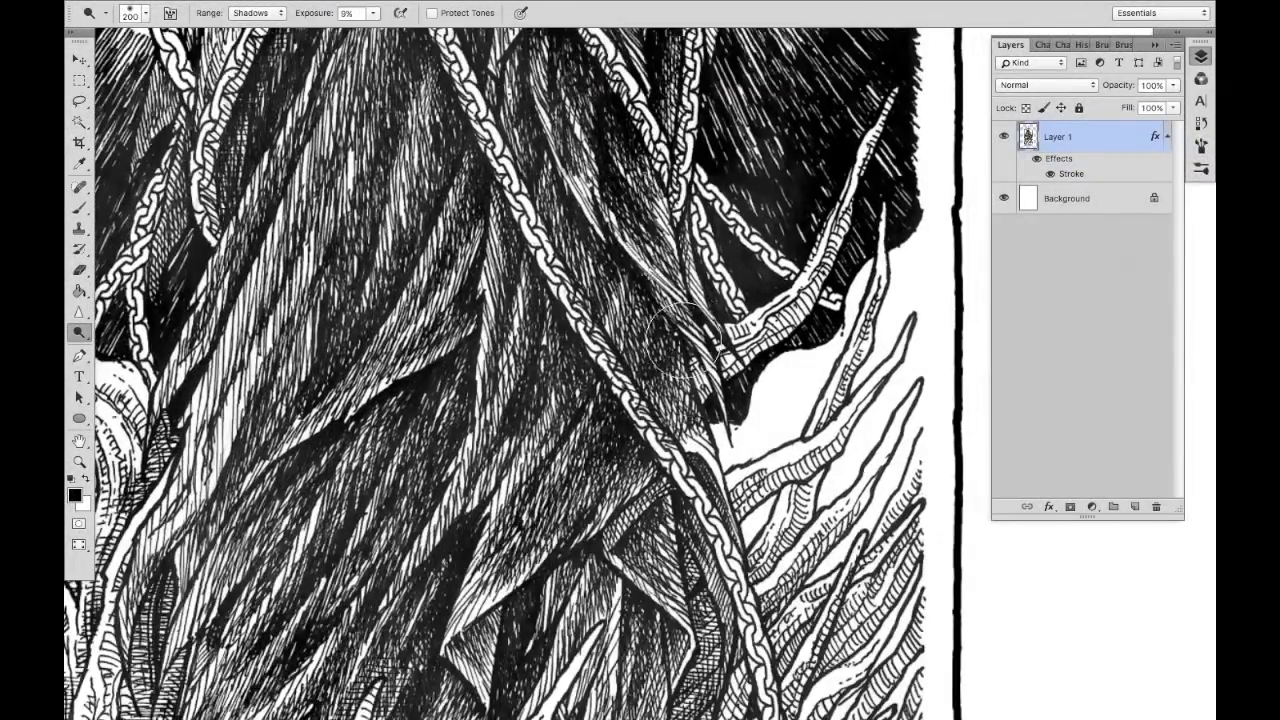
{"action": "scroll", "coordinate": [760, 380], "scroll_direction": "down", "scroll_amount": 5}
{"action": "scroll", "coordinate": [872, 440], "scroll_direction": "down", "scroll_amount": 5}
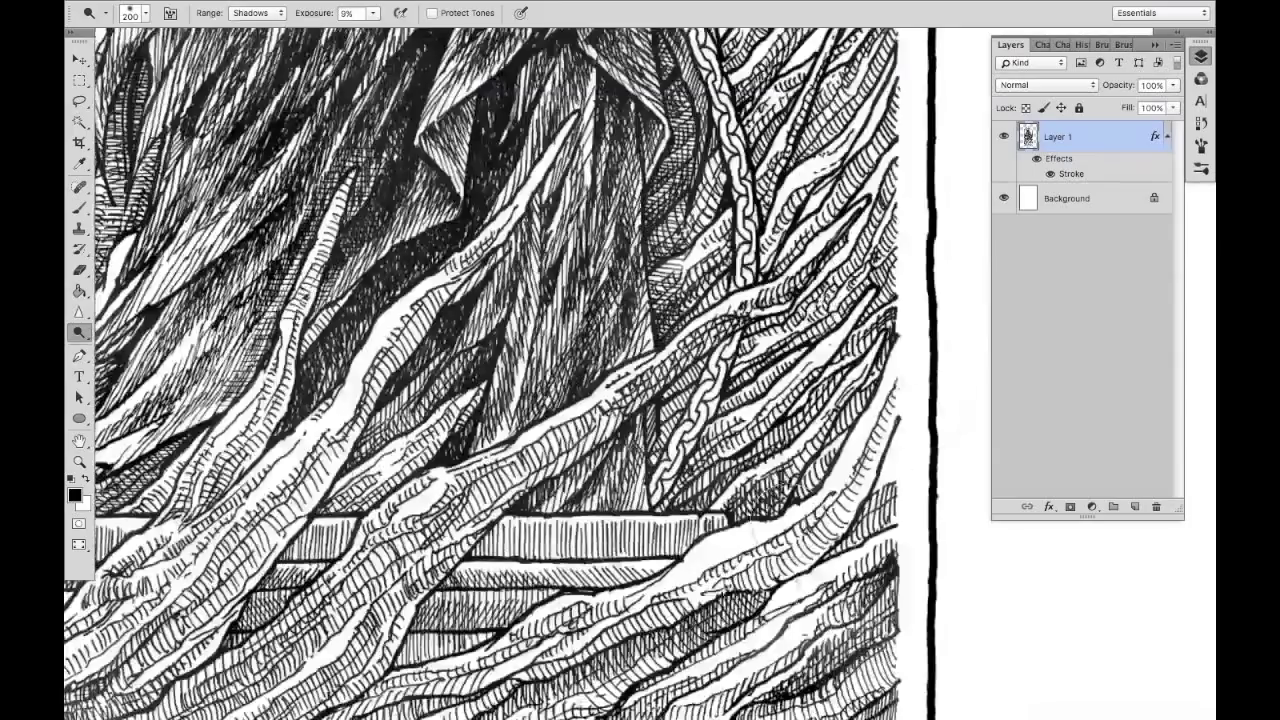
{"action": "left_click_drag", "start_coordinate": [400, 262], "coordinate": [308, 350]}
{"action": "left_click_drag", "start_coordinate": [330, 300], "coordinate": [597, 371]}
{"action": "left_click_drag", "start_coordinate": [400, 310], "coordinate": [385, 355]}
{"action": "left_click_drag", "start_coordinate": [605, 203], "coordinate": [605, 285]}
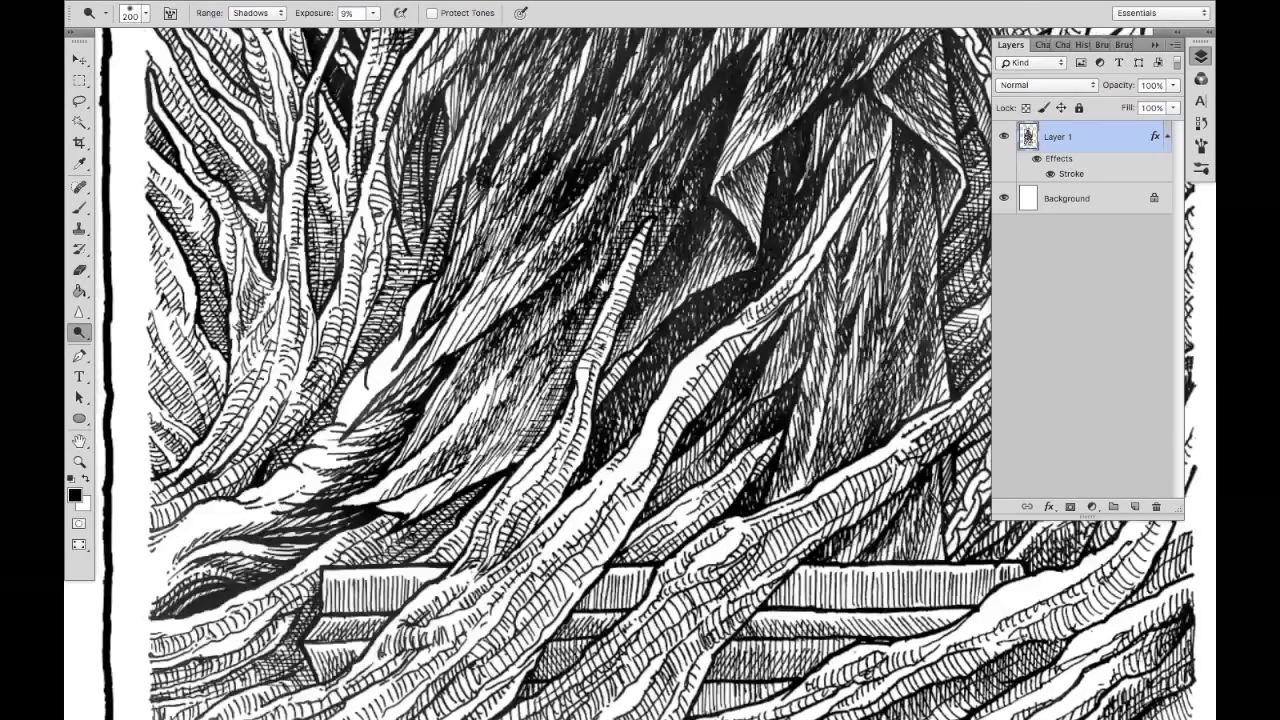
{"action": "scroll", "coordinate": [703, 340], "scroll_direction": "up", "scroll_amount": 1}
{"action": "scroll", "coordinate": [766, 190], "scroll_direction": "down", "scroll_amount": 8}
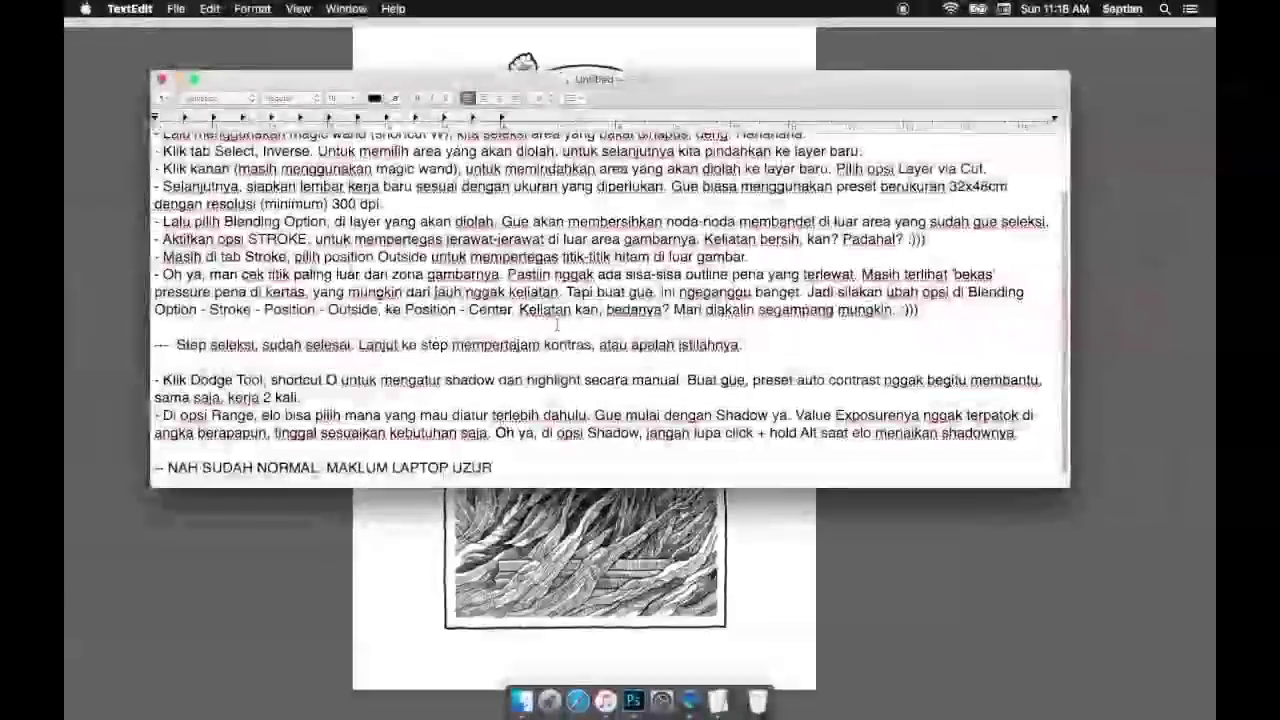
In TextEdit, replace the "NAH SUDAH NORMAL" remark with "- Kalo dirasa sudah cukup, mari kita lanjut."
{"action": "left_click_drag", "start_coordinate": [493, 468], "coordinate": [162, 468]}
{"action": "key", "text": "BackSpace"}
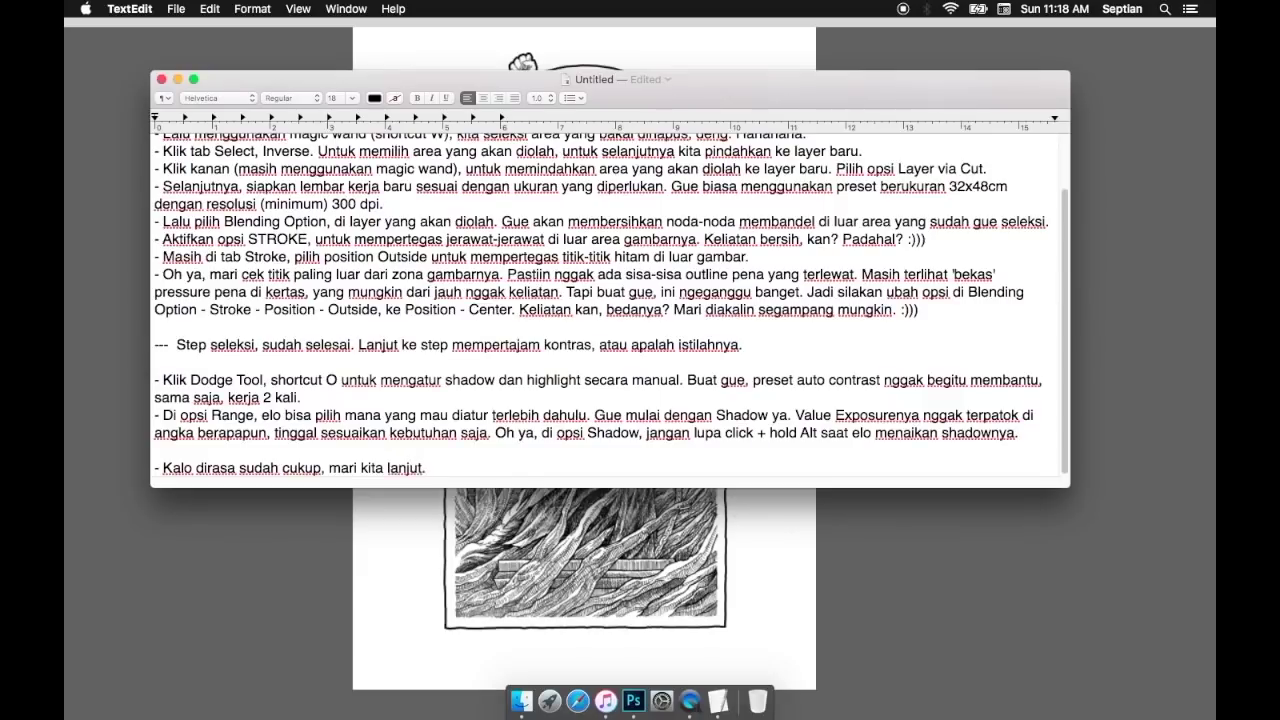
{"action": "key", "text": "Return"}
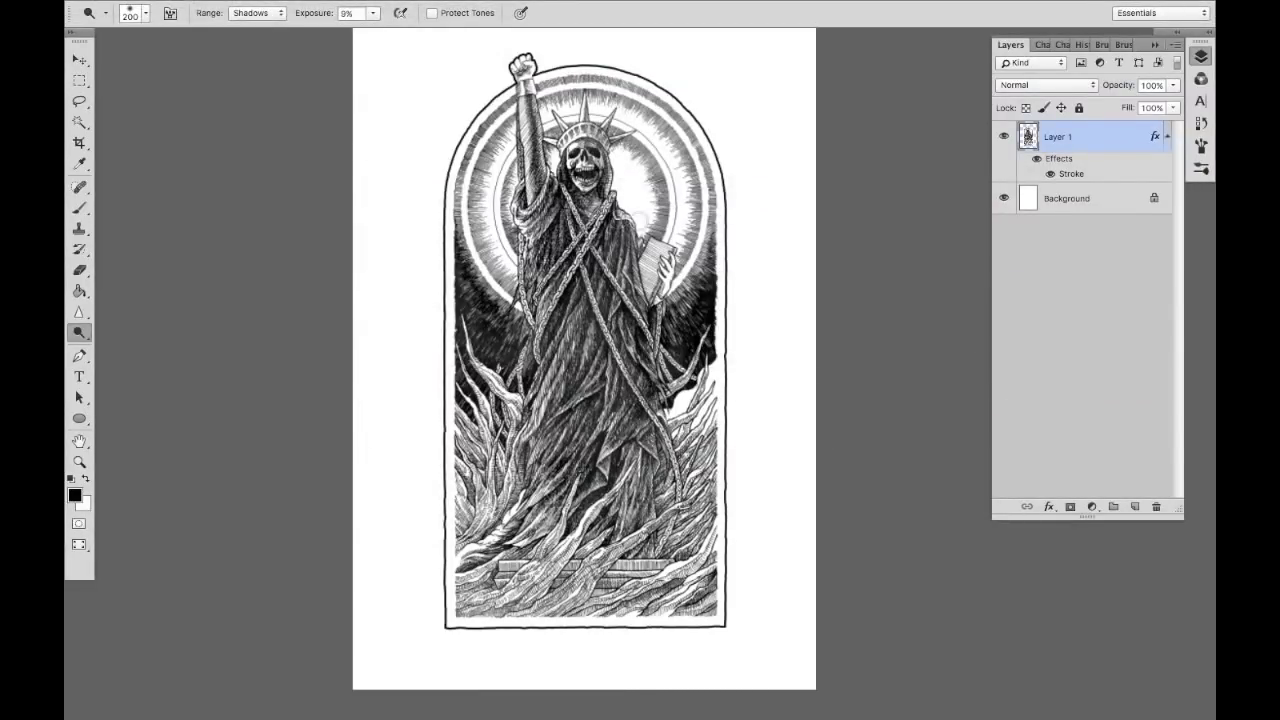
Bring back Photoshop's menu bar, then add TextEdit notes on separating black and white into different layers and changing RGB to Grayscale
{"action": "key", "text": "f"}
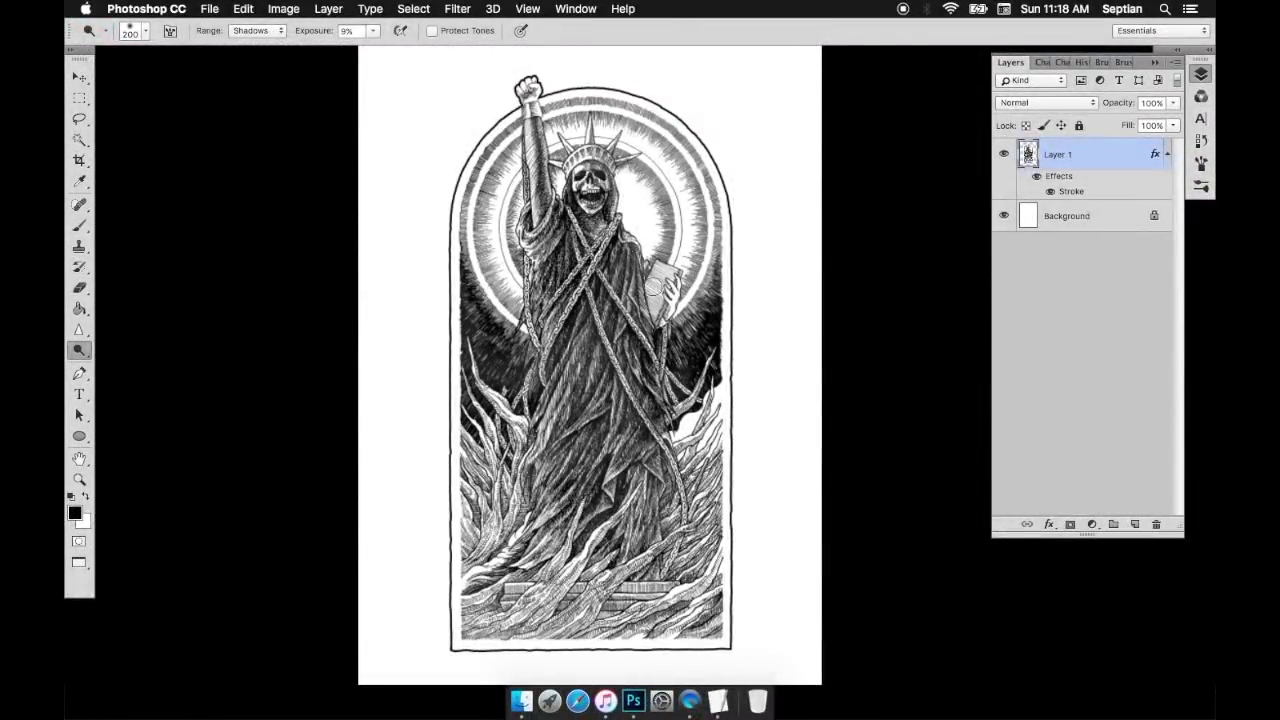
{"action": "key", "text": "super+Tab"}
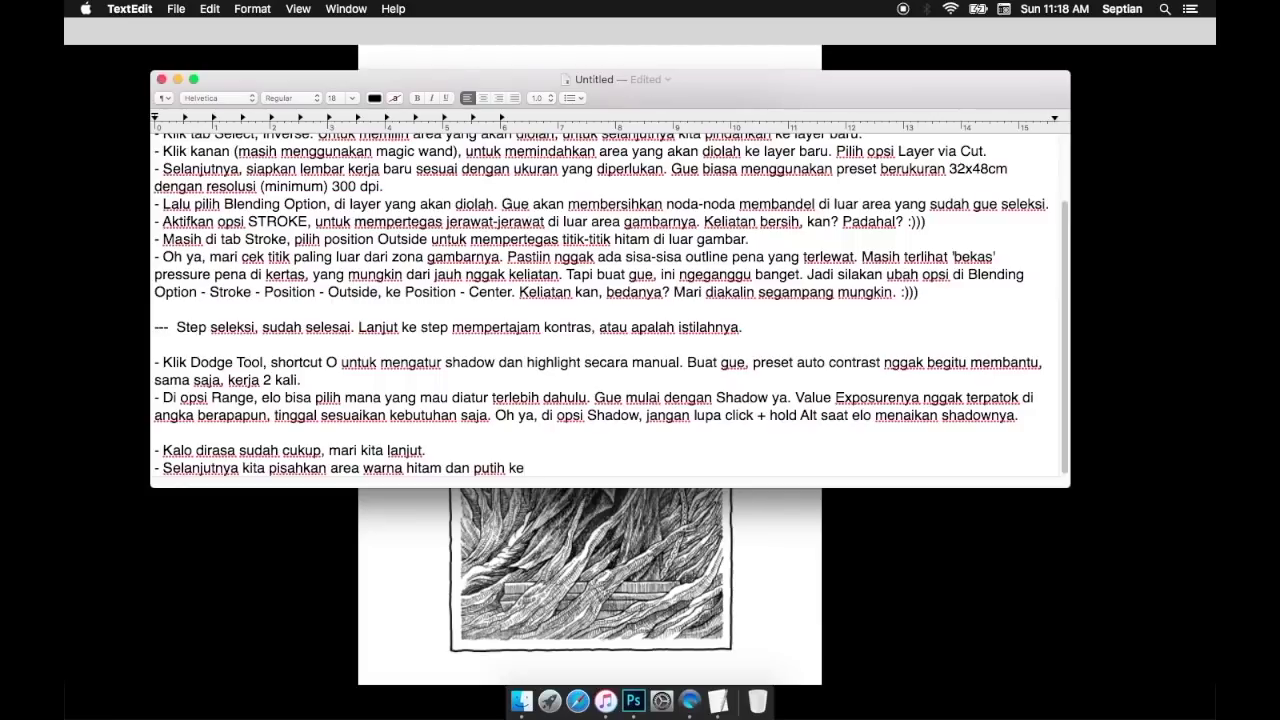
{"action": "key", "text": "Return"}
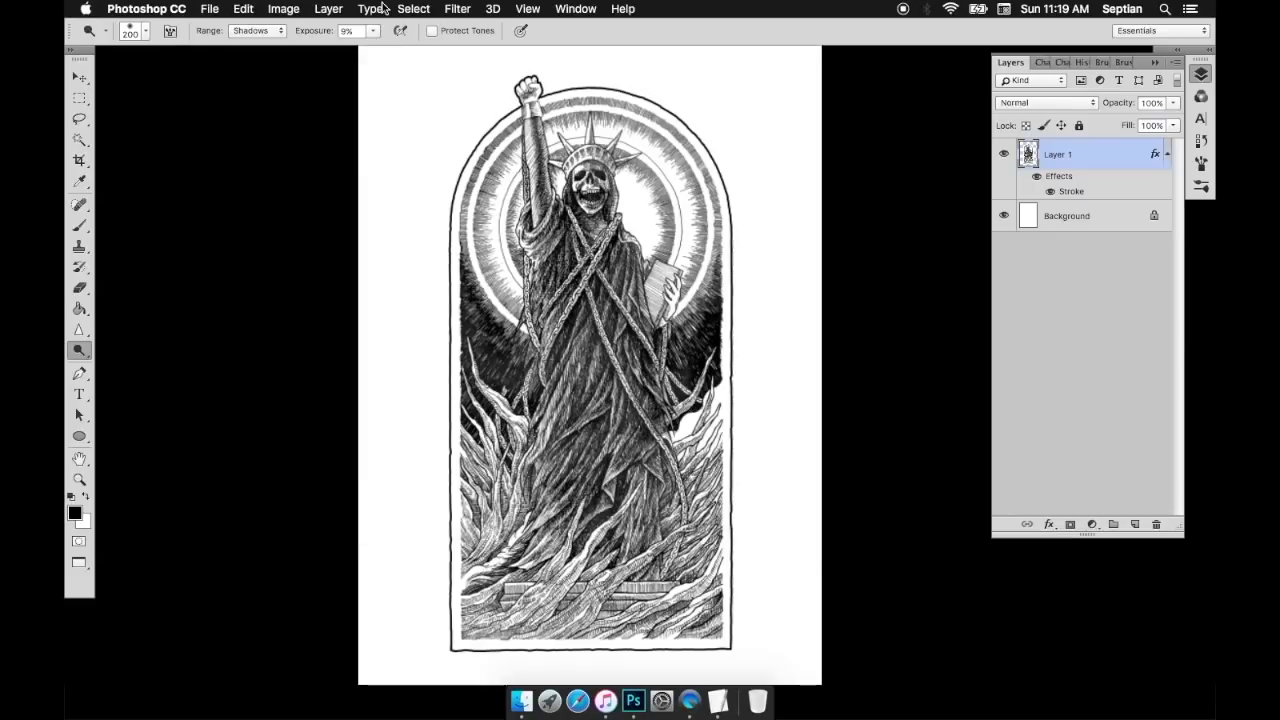
In Photoshop, convert the image mode to Grayscale and flatten the layers
{"action": "left_click", "coordinate": [283, 8]}
{"action": "mouse_move", "coordinate": [290, 31]}
{"action": "left_click", "coordinate": [470, 48]}
{"action": "left_click", "coordinate": [776, 254]}
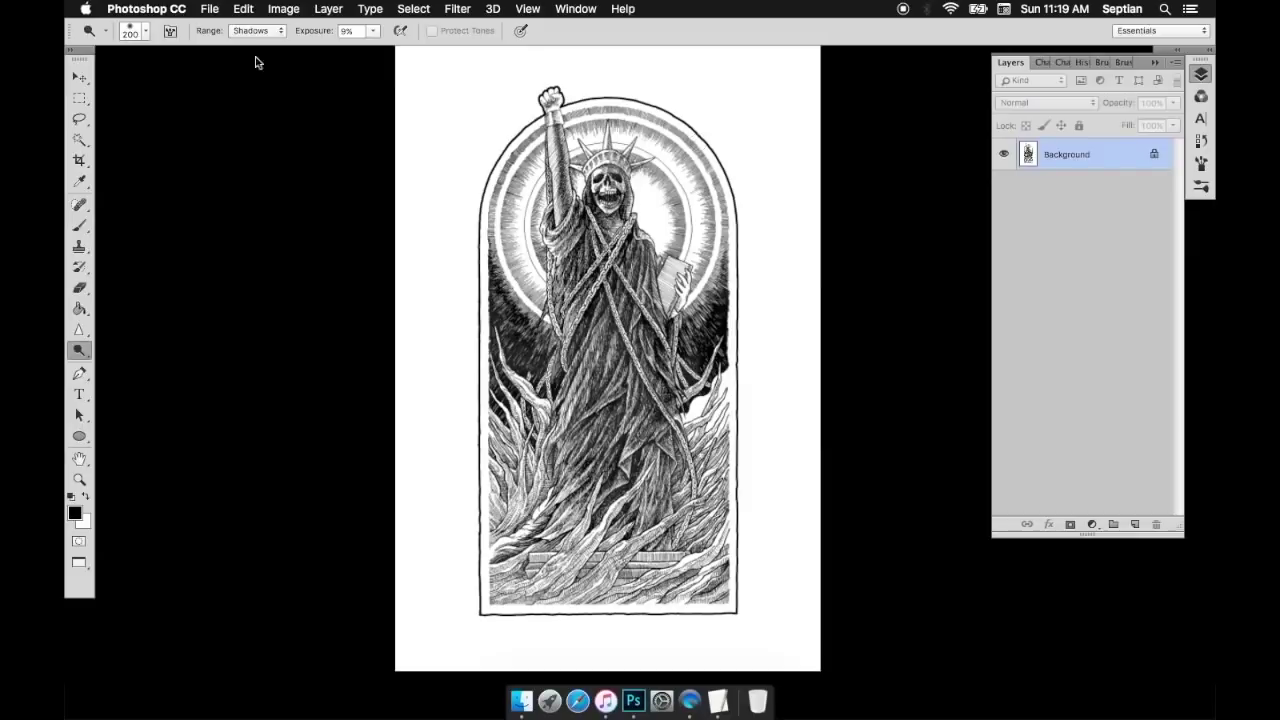
In TextEdit, replace "Kenapa? Ntar juga lu tau." with "Sudah diflatten dalam mode Grayscale, pilih opsi Image - Adjustment - Threshold. Dan liat apa yang terjadi."
{"action": "key", "text": "super+Tab"}
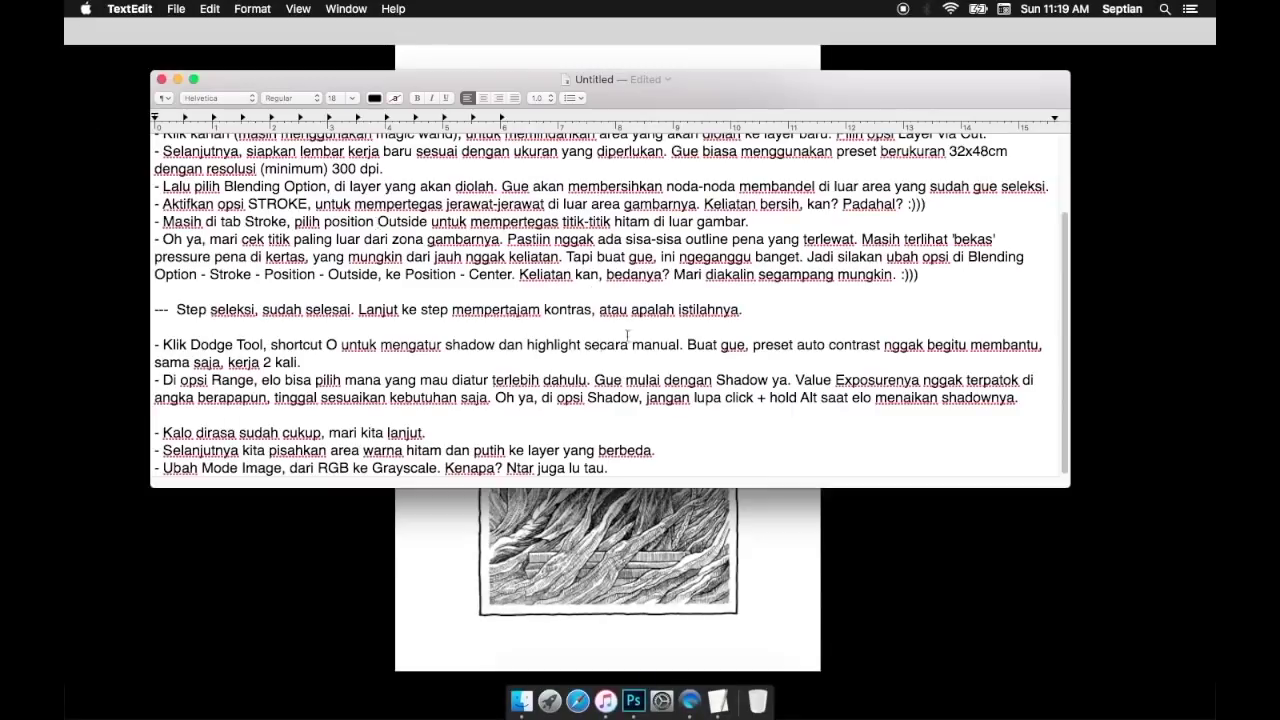
{"action": "left_click_drag", "start_coordinate": [441, 468], "coordinate": [608, 468]}
{"action": "key", "text": "BackSpace"}
{"action": "type", "text": "Sudah diflatten dalam"}
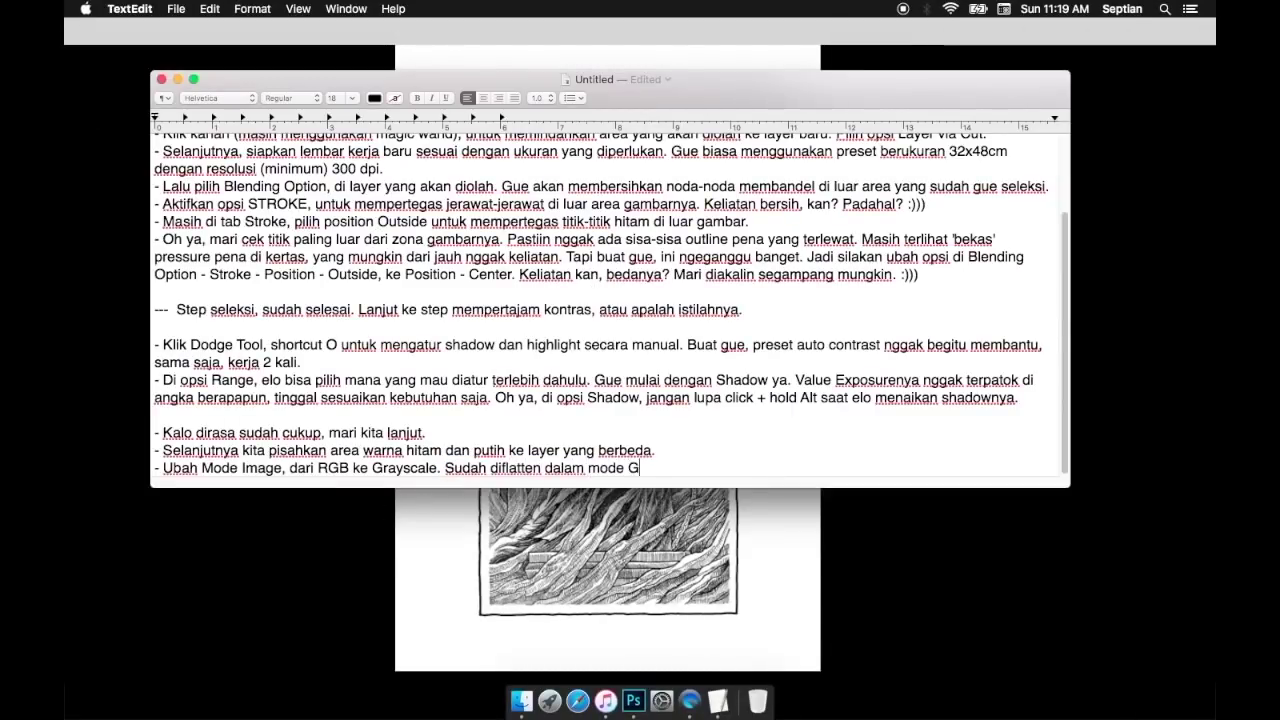
{"action": "type", "text": " mode Grayscale, pili"}
{"action": "type", "text": "h opsi Image - Adjus"}
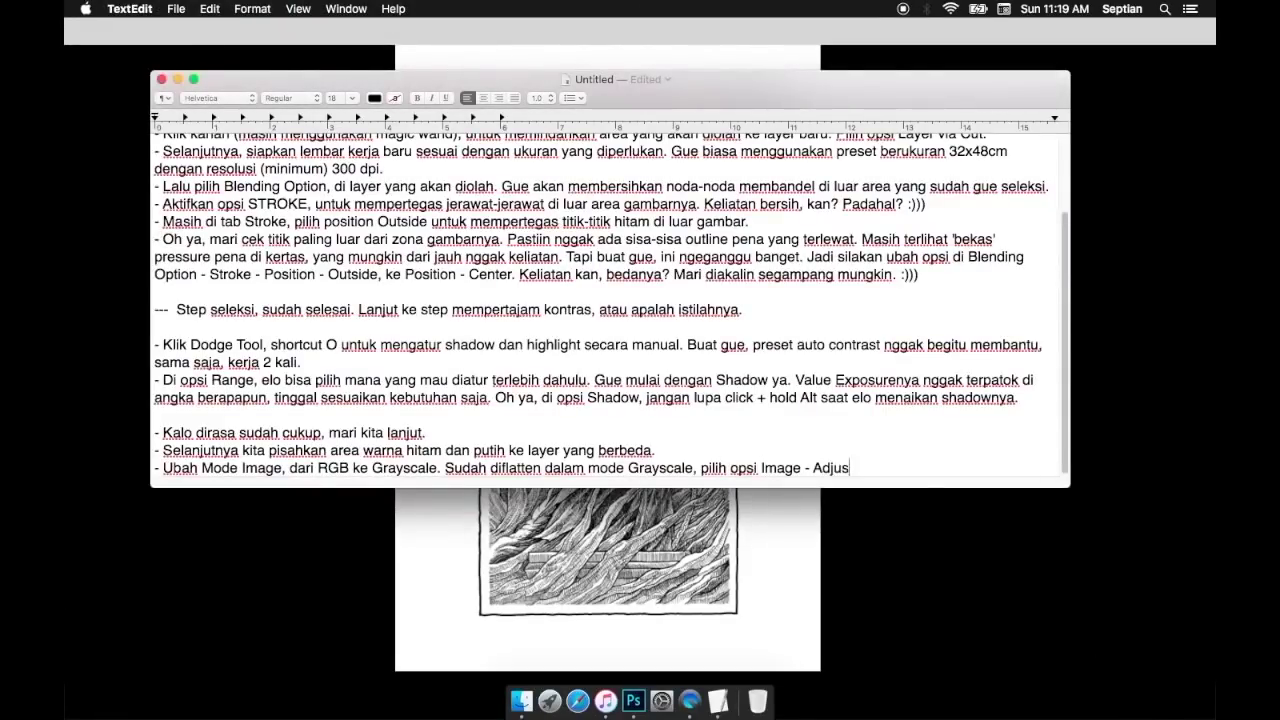
{"action": "type", "text": ". Dan liat apa yang tera"}
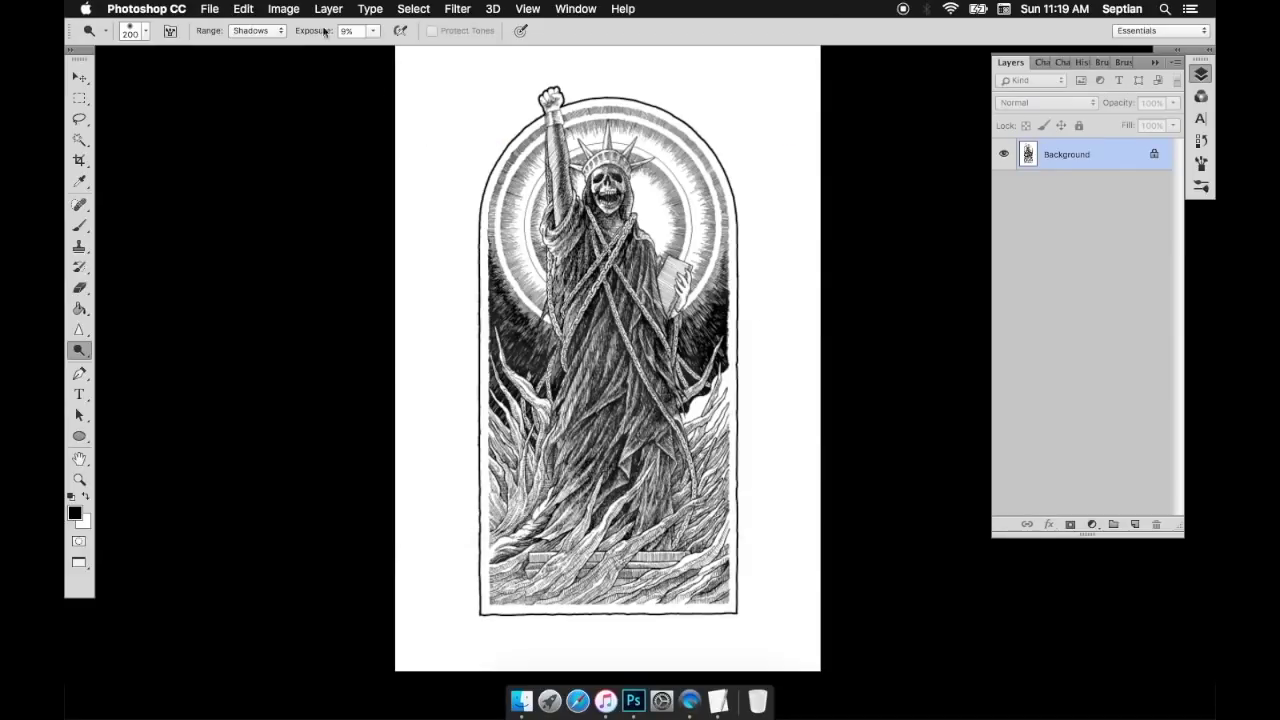
In Photoshop, start a Threshold adjustment on the drawing, check the chain linework up close, and set the level to 115
{"action": "left_click", "coordinate": [283, 8]}
{"action": "left_click", "coordinate": [471, 303]}
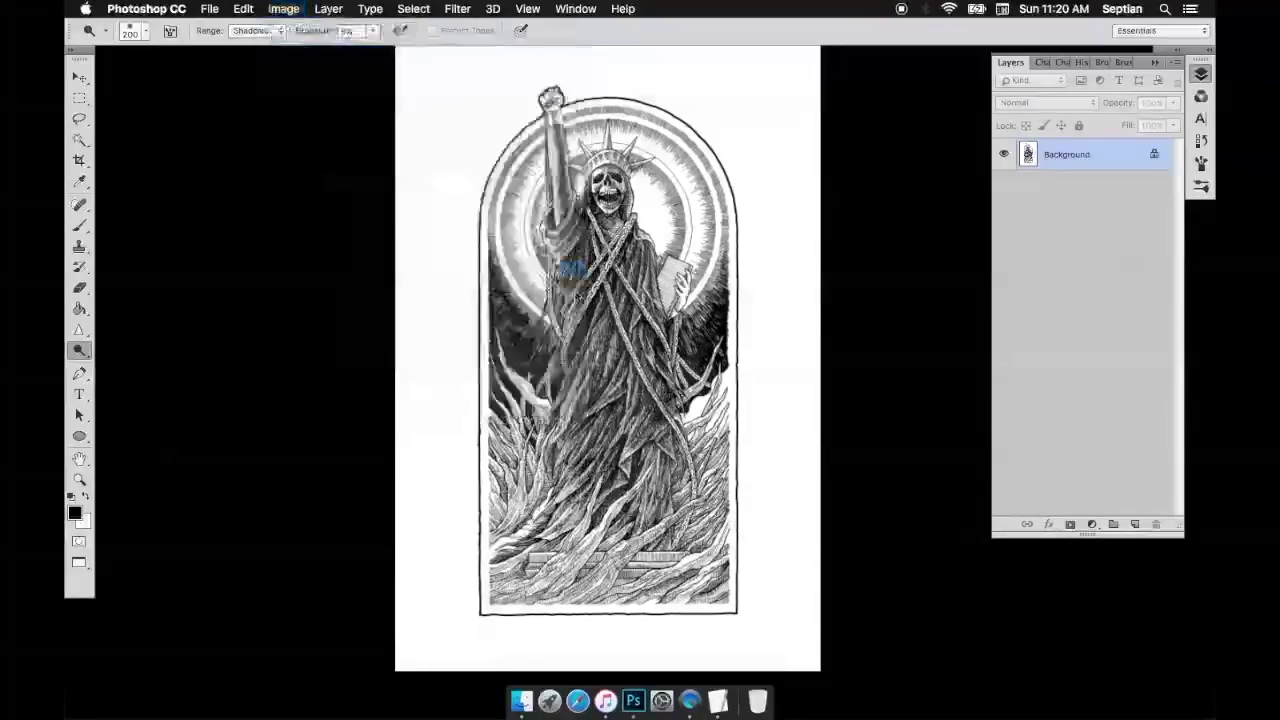
{"action": "key", "text": "super+plus"}
{"action": "key", "text": "super+plus"}
{"action": "key", "text": "super+plus"}
{"action": "key", "text": "super+plus"}
{"action": "key", "text": "super+plus"}
{"action": "key", "text": "super+plus"}
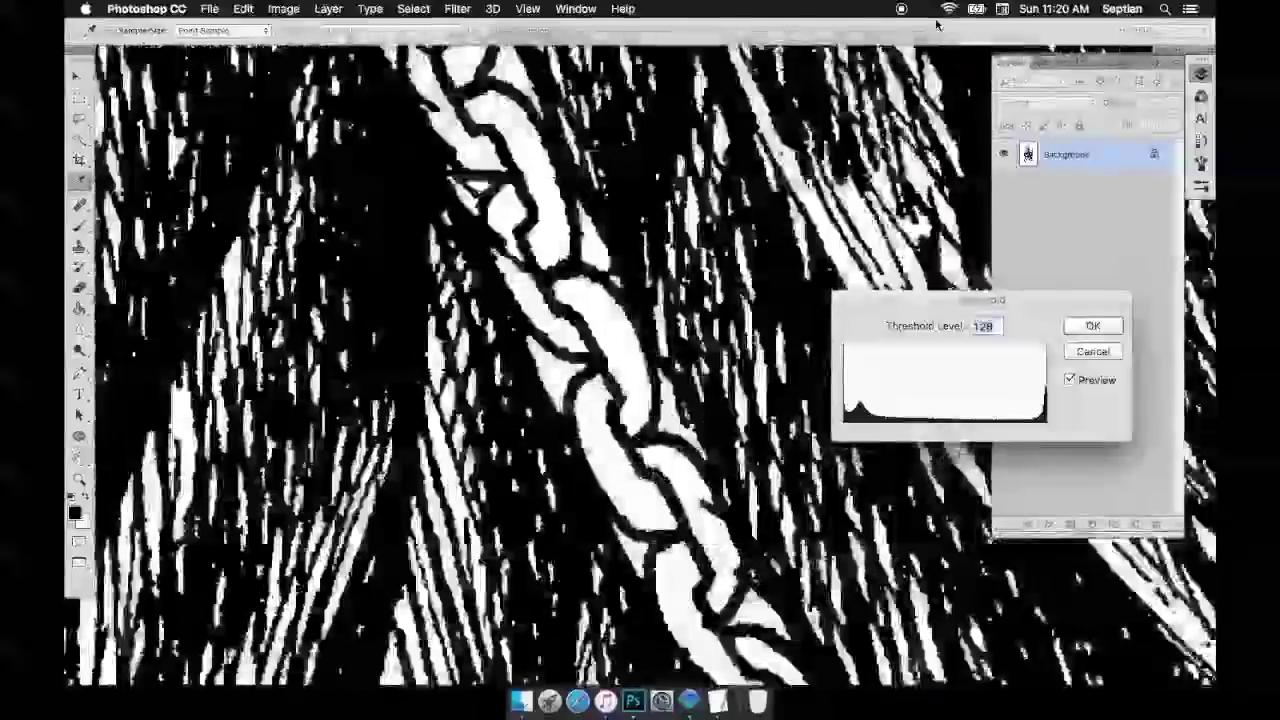
{"action": "key", "text": "super+minus"}
{"action": "key", "text": "super+minus"}
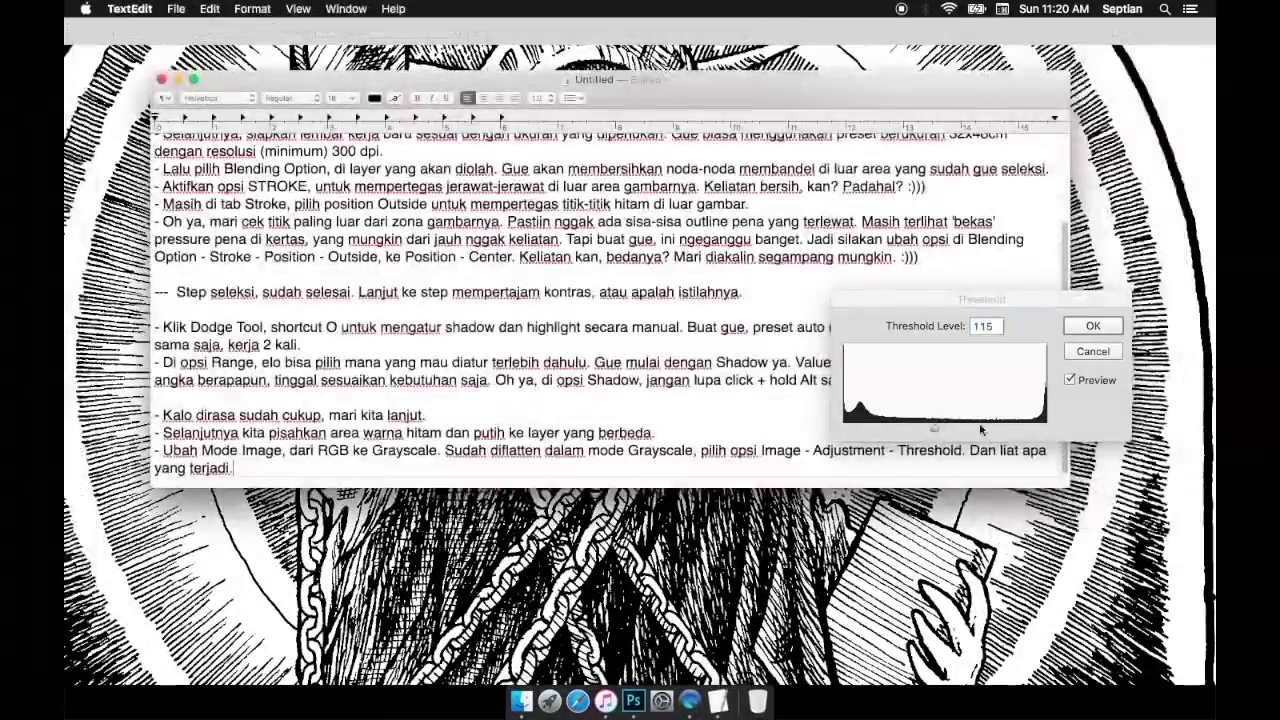
In TextEdit, add a new line "- Di value Threshold Level, elo bisa atur sesuai kebutuhan."
{"action": "key", "text": "Return"}
{"action": "type", "text": "- Di value Threshold Leve"}
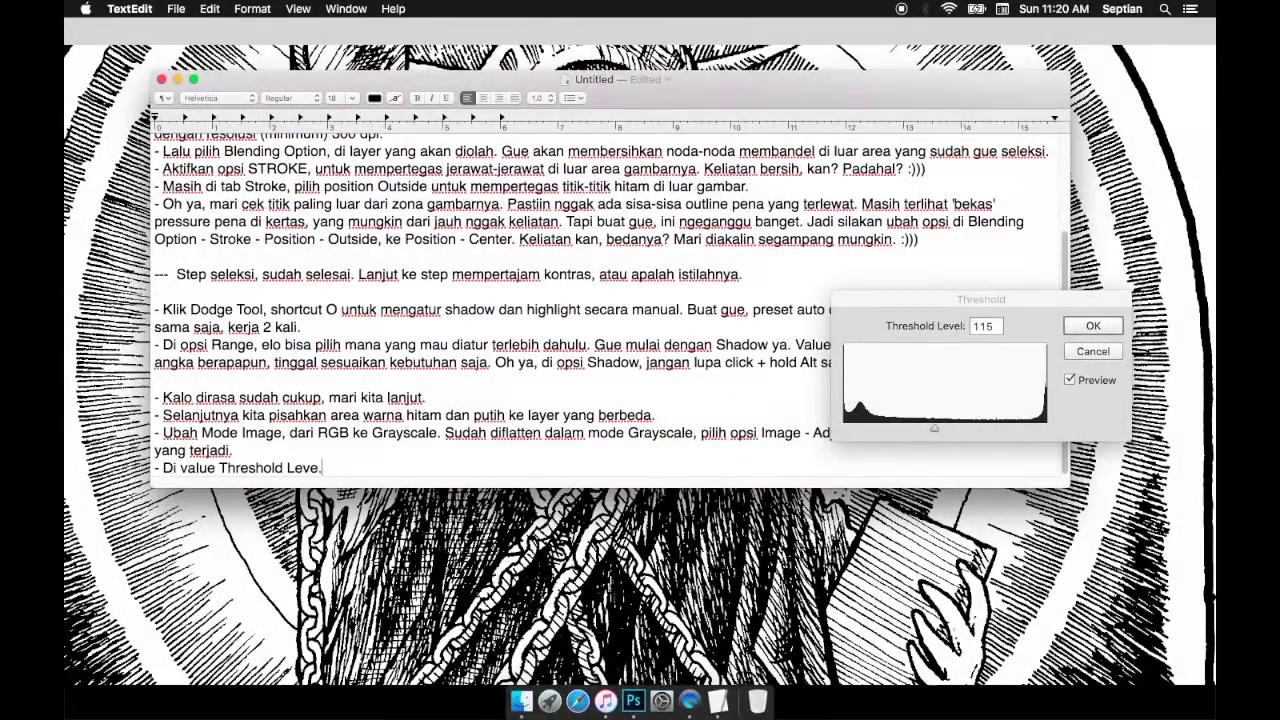
{"action": "type", "text": "l, elo bisa atur s"}
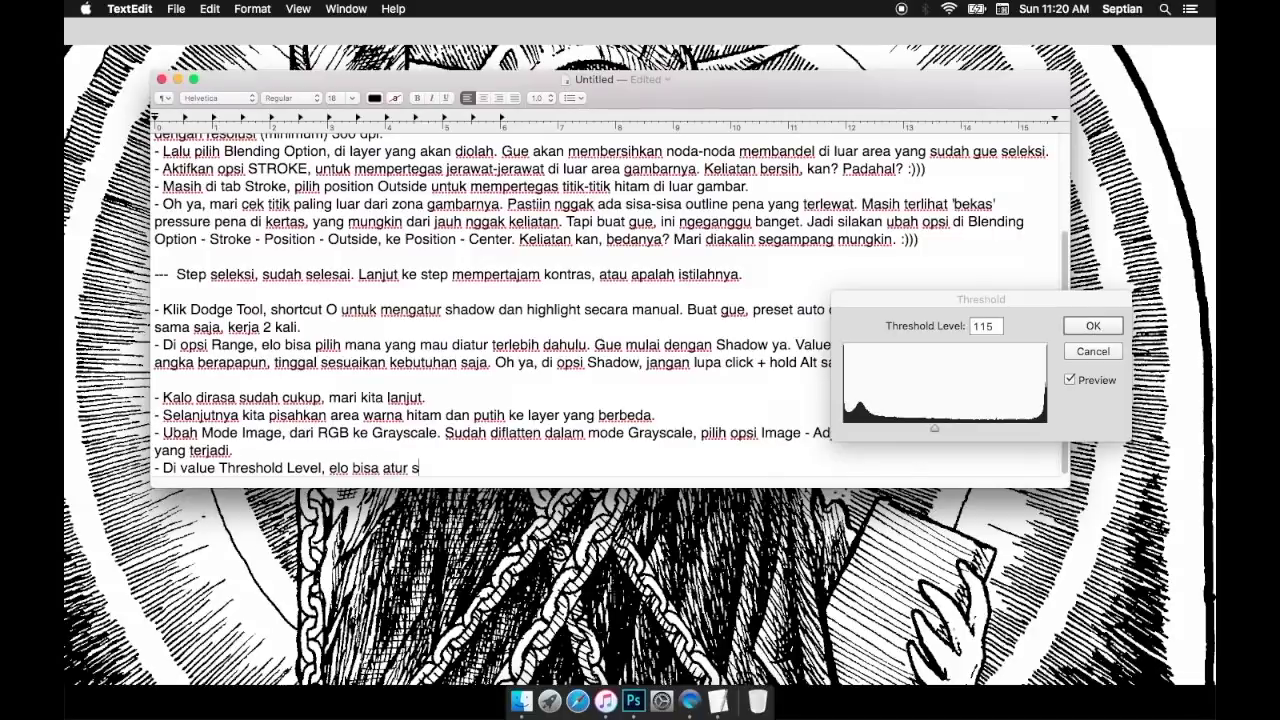
{"action": "type", "text": "esuai kebutuhan. Akan"}
{"action": "key", "text": "BackSpace"}
{"action": "key", "text": "BackSpace"}
Continue the note with "Anyway, sejauh yang gue bikin, preview di threshold level ini hampir sama 100% dengan hasil cetak sablon di kaos. Jadi pastikan, elo yakin."
{"action": "type", "text": "nyway, sejauh yang gue"}
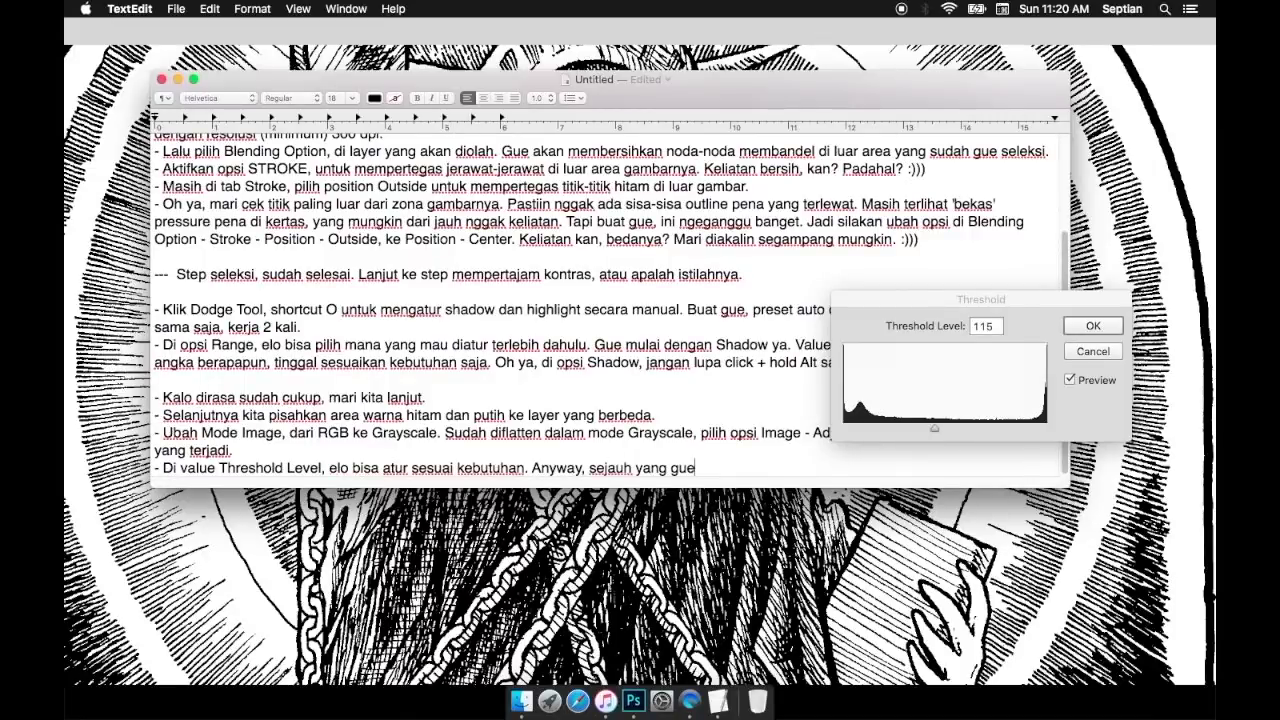
{"action": "type", "text": " bikin, preview di threshold level ini hampir sama 1--%"}
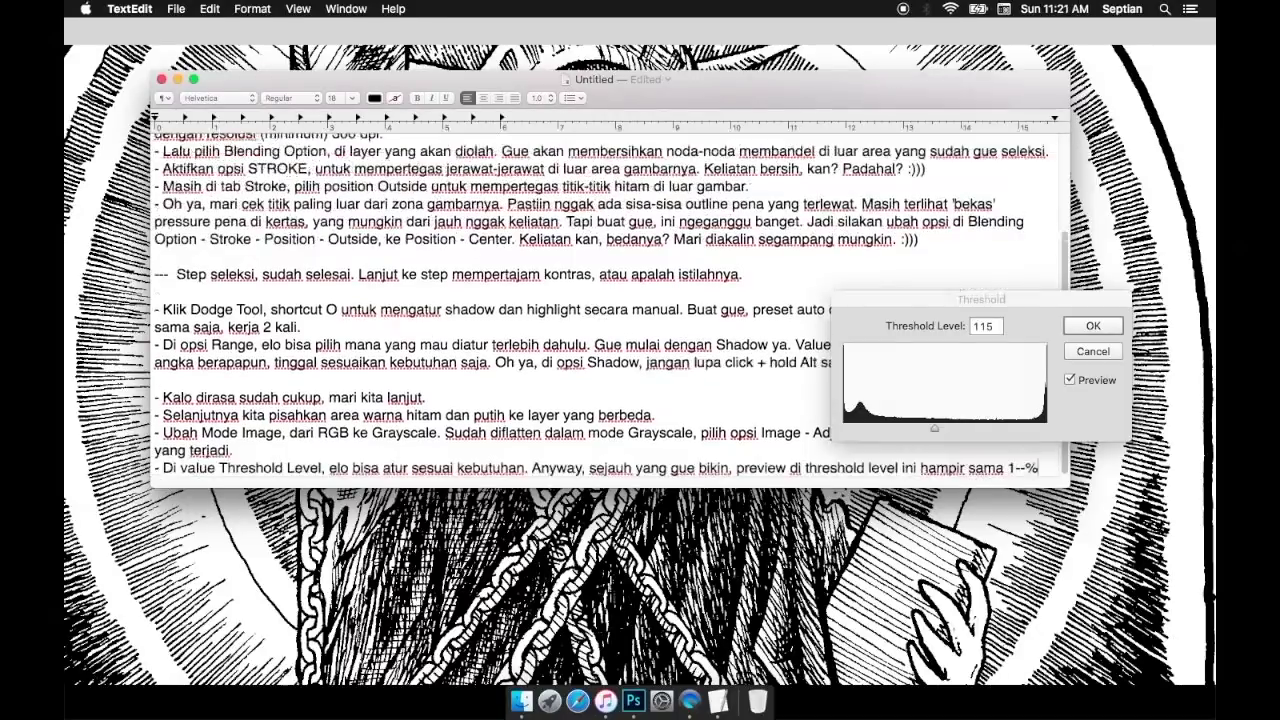
{"action": "type", "text": " dengan hasil cetak sablon di kaos. Jadi "}
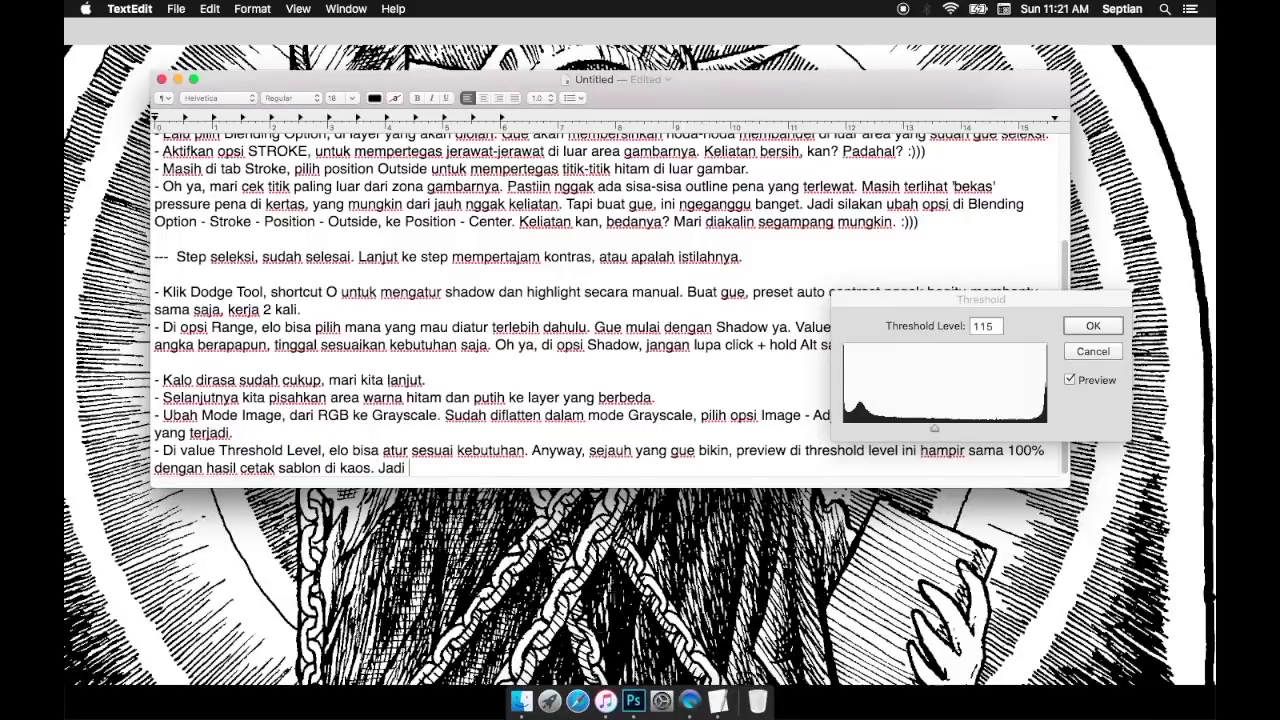
{"action": "type", "text": "pastikan, elo yakin."}
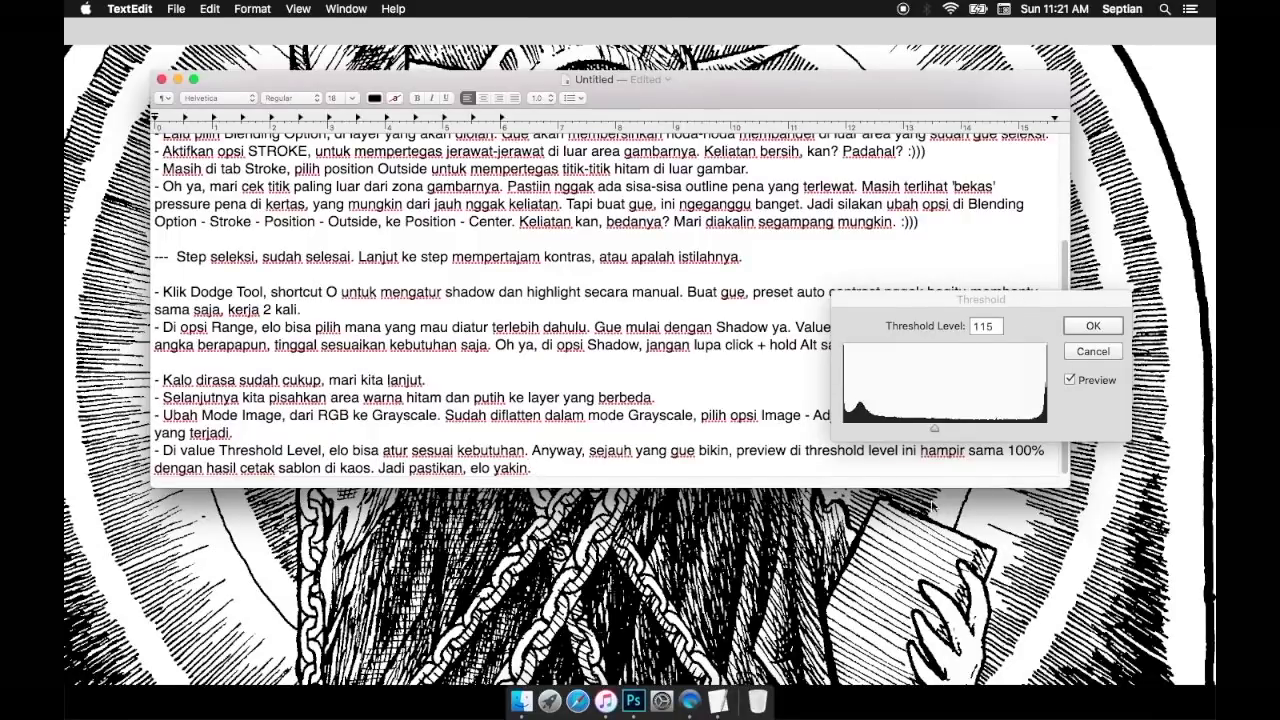
In Photoshop, try Threshold level 147, return it to about 115, and apply the adjustment to the drawing
{"action": "left_click", "coordinate": [1004, 397]}
{"action": "left_click_drag", "start_coordinate": [934, 428], "coordinate": [960, 441]}
{"action": "left_click", "coordinate": [499, 206], "text": "alt"}
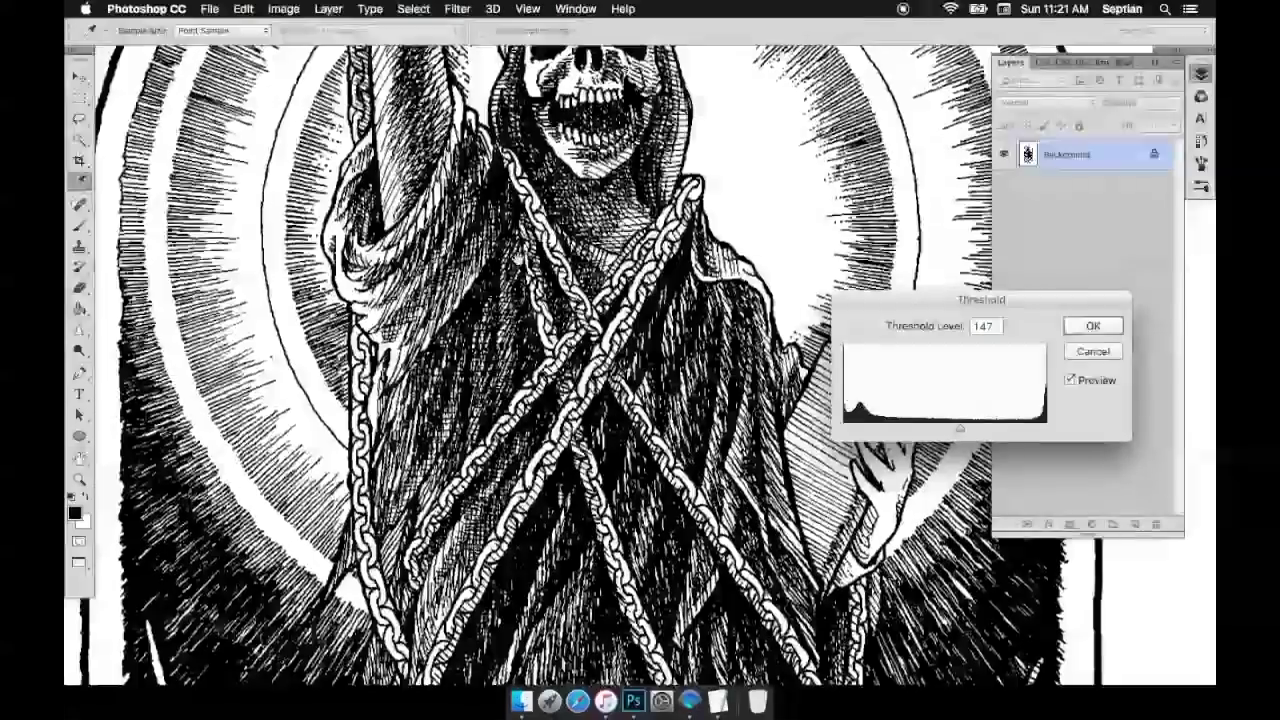
{"action": "left_click", "coordinate": [499, 206], "text": "alt"}
{"action": "mouse_move", "coordinate": [960, 430]}
{"action": "left_mouse_down"}
{"action": "mouse_move", "coordinate": [914, 429]}
{"action": "mouse_move", "coordinate": [935, 429]}
{"action": "left_mouse_up"}
{"action": "key", "text": "super+plus"}
{"action": "key", "text": "super+plus"}
{"action": "left_click", "coordinate": [1093, 328]}
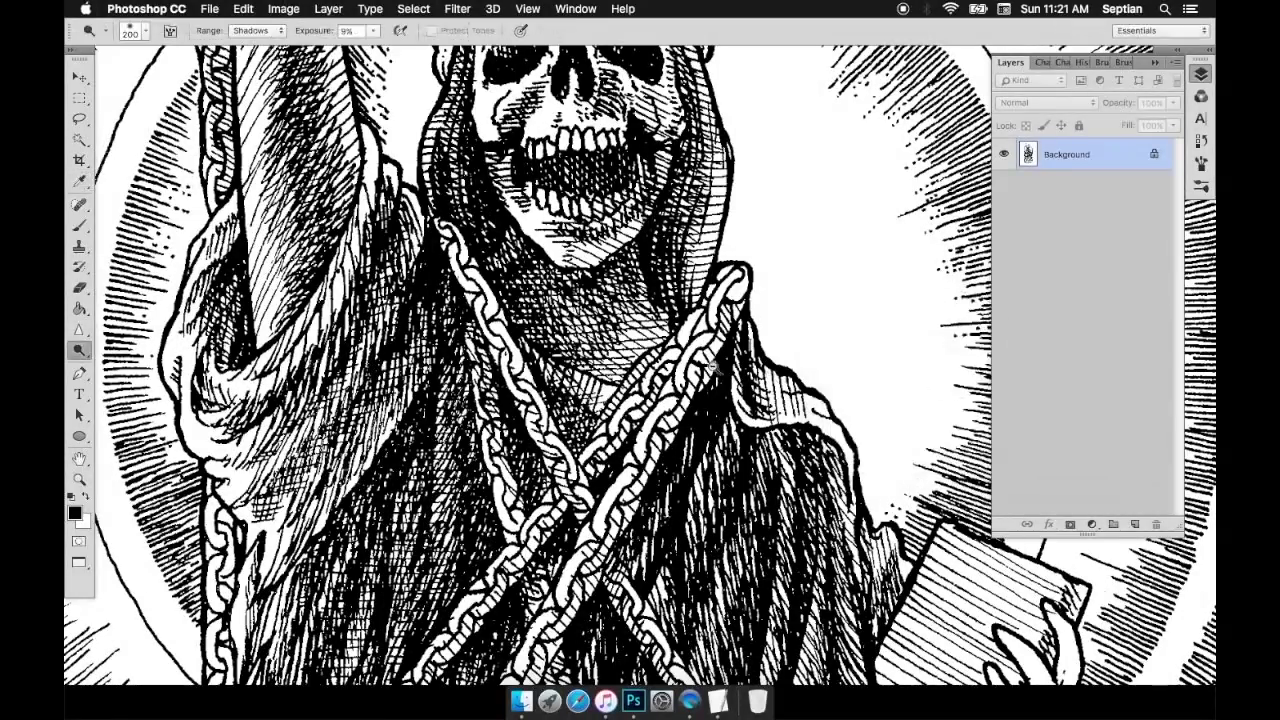
In TextEdit, add a new line "- Mari kita liat perbedaannya."
{"action": "key", "text": "super+Tab"}
{"action": "key", "text": "Return"}
{"action": "type", "text": "- Mari kita liat perbedaannya."}
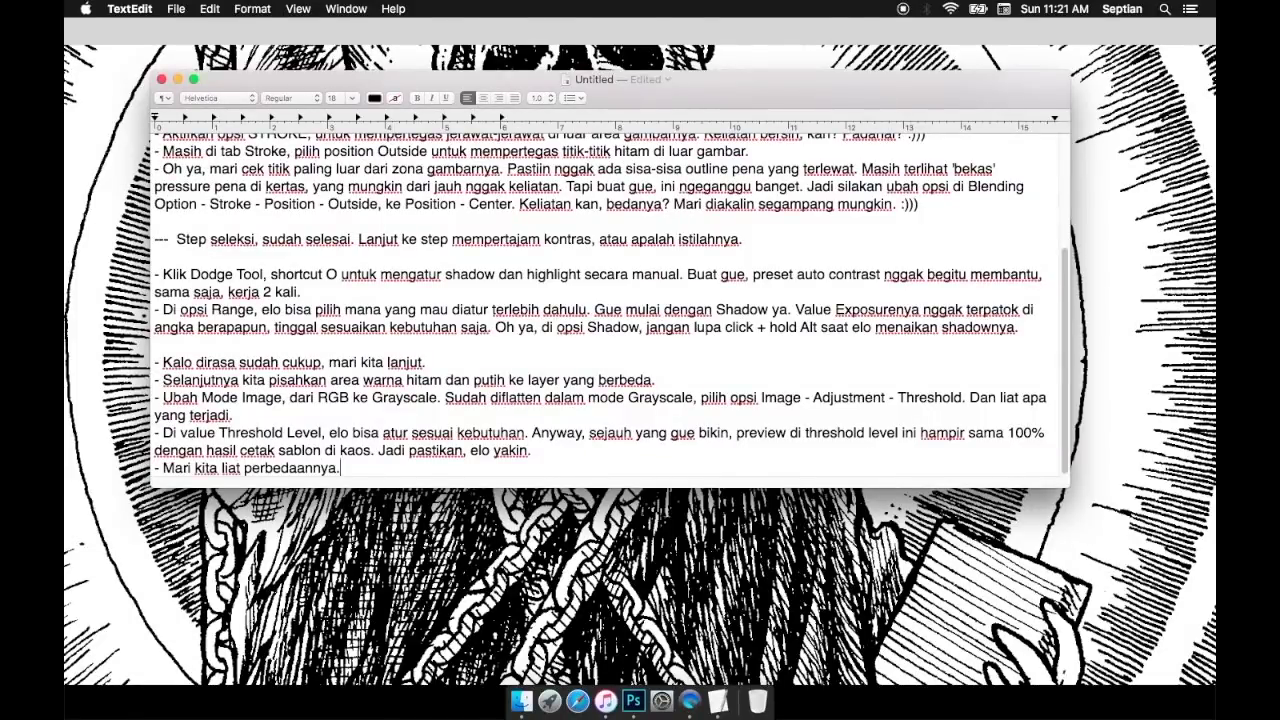
In Photoshop, go back through the document history to compare the drawing before and after the Threshold adjustment
{"action": "key", "text": "super+Tab"}
{"action": "left_click", "coordinate": [1079, 63]}
{"action": "left_click_drag", "start_coordinate": [1176, 395], "coordinate": [1185, 309]}
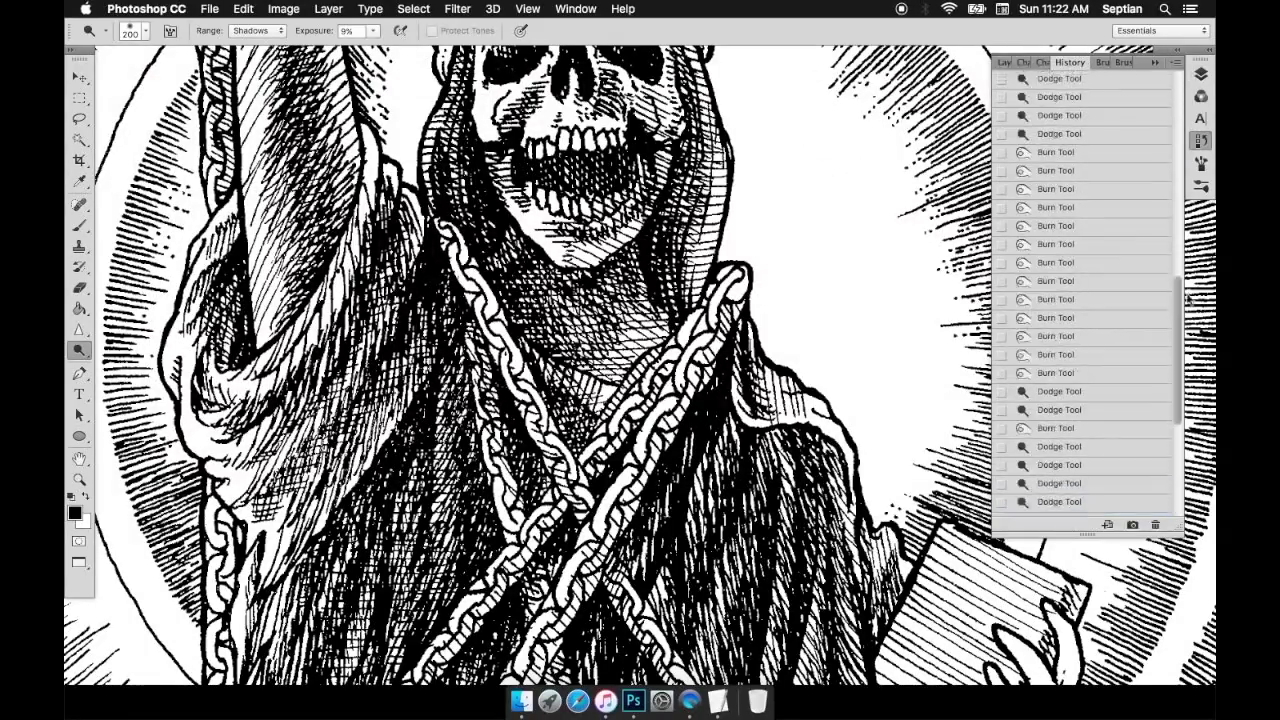
{"action": "scroll", "coordinate": [1184, 305], "scroll_direction": "up", "scroll_amount": 5}
{"action": "left_click", "coordinate": [1122, 112]}
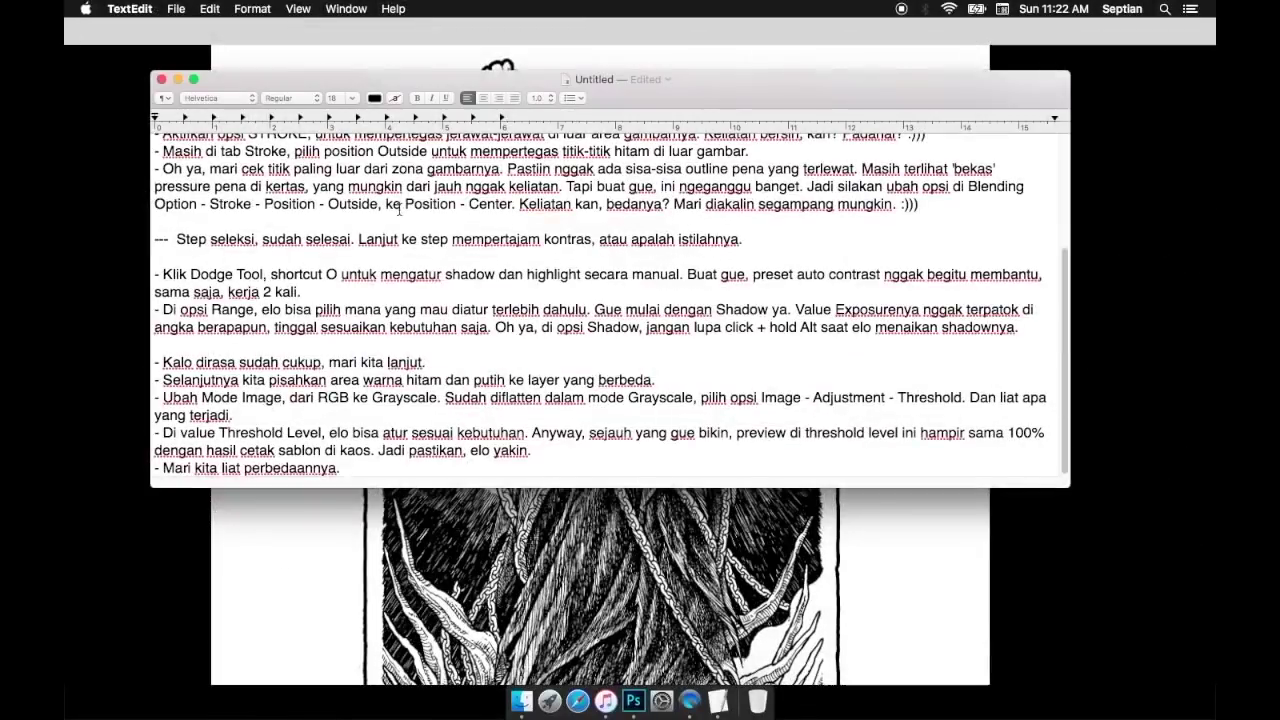
In TextEdit, rewrite the last note as "Setelah selesai dengan Threshold level, ke tab Channel di samping Layer. Untuk menseleksi/menyeleksi atau gimanalah tulisannya, si layer putih dan hitam."
{"action": "key", "text": "shift+alt+Left"}
{"action": "key", "text": "shift+alt+Left"}
{"action": "key", "text": "shift+alt+Left"}
{"action": "key", "text": "shift+alt+Left"}
{"action": "type", "text": "Setelah selesai"}
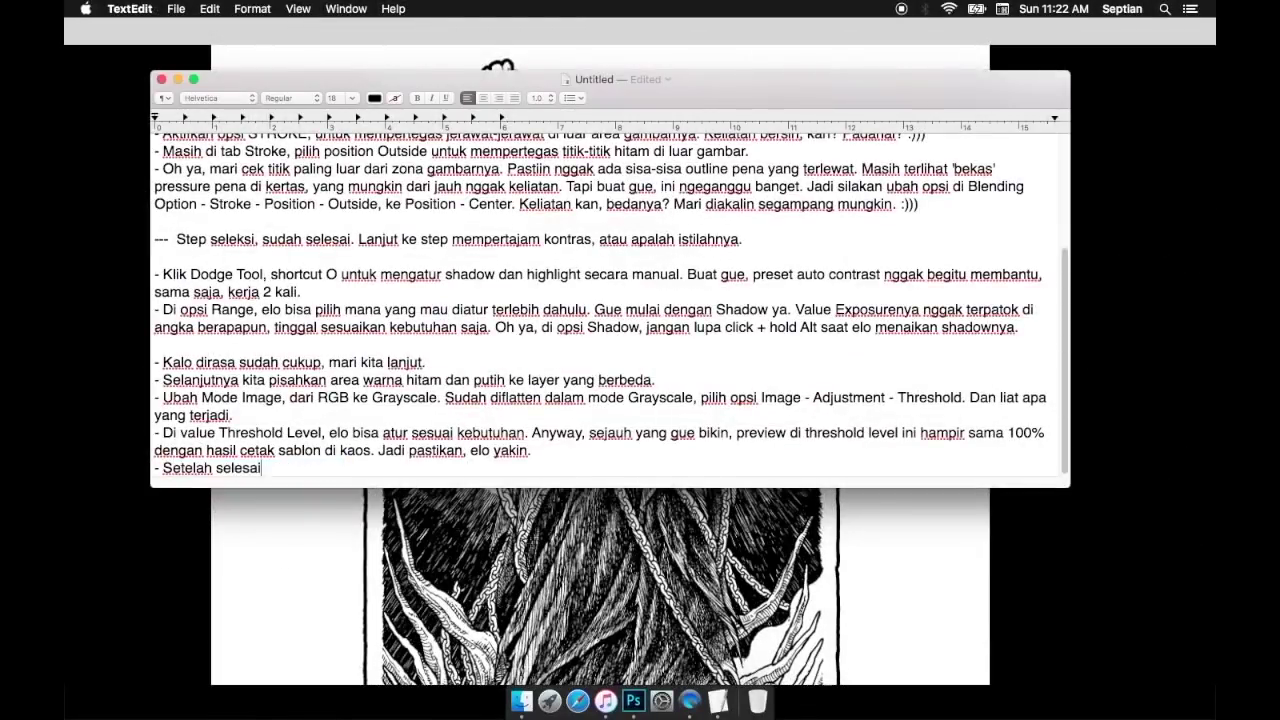
{"action": "type", "text": " dengan Threshold level, ke tab channel di sam"}
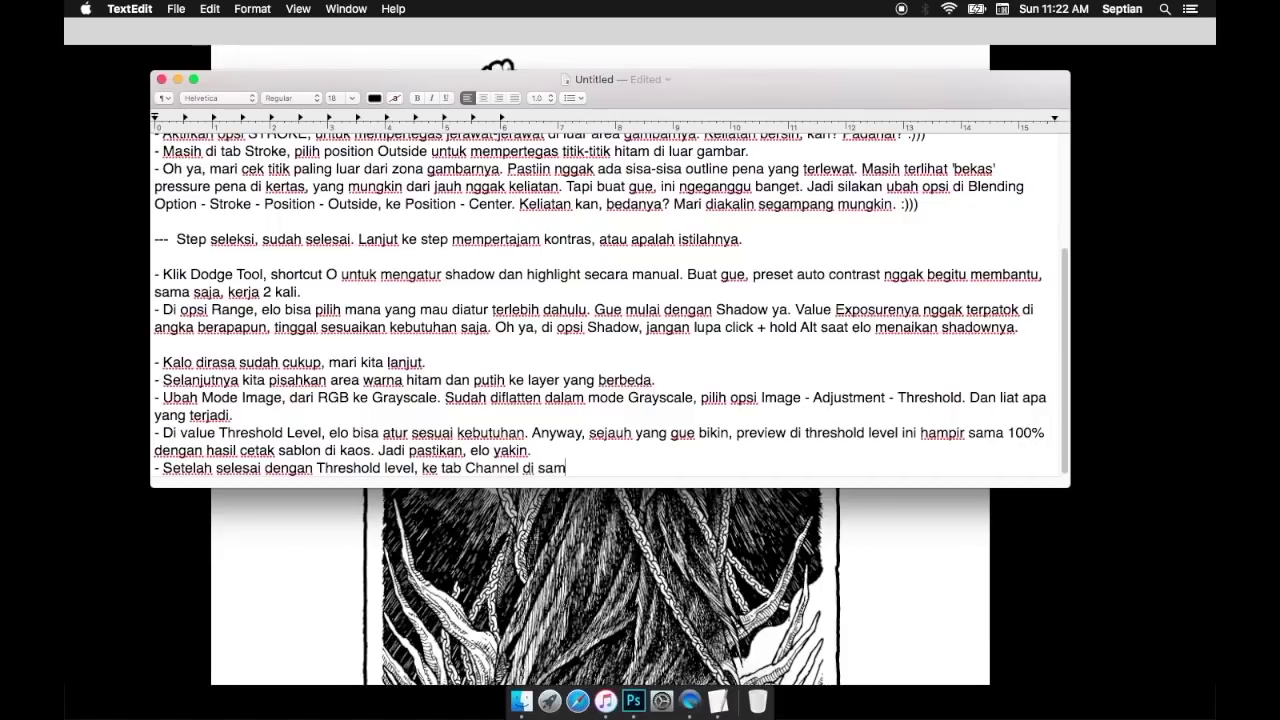
{"action": "type", "text": "ping Layer. Untuk menseleksi/menyeleksi atau a"}
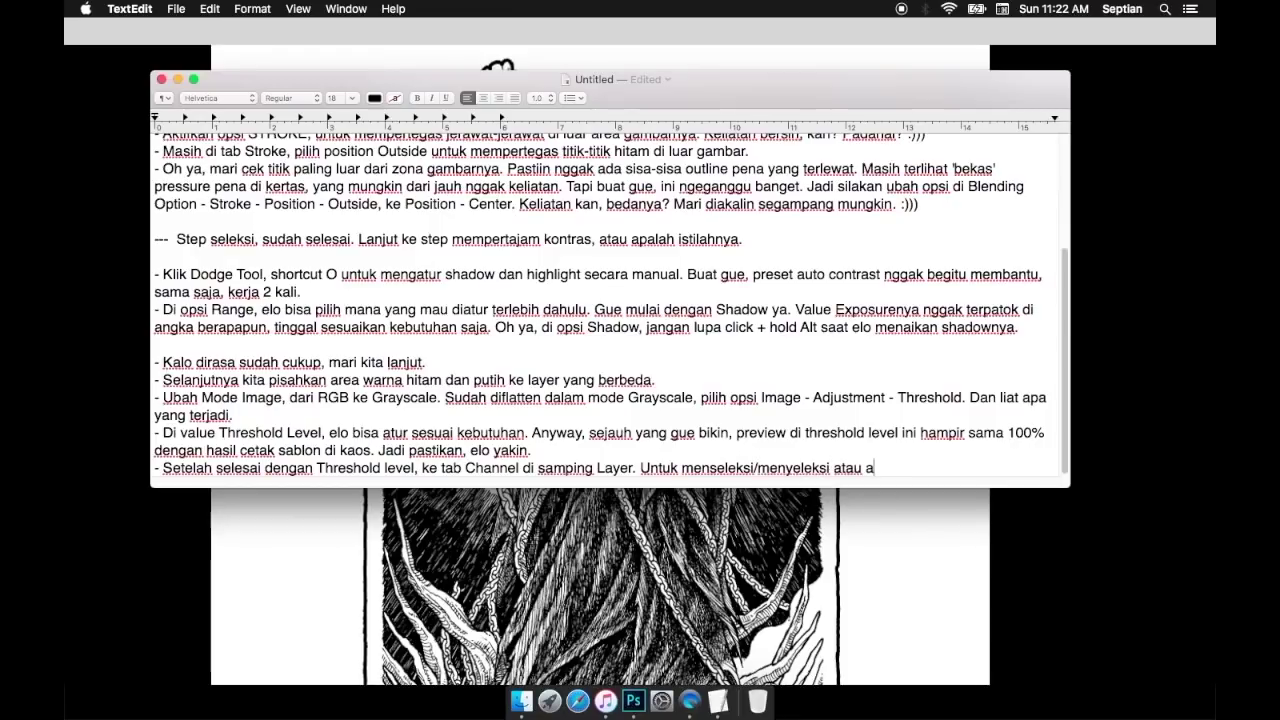
{"action": "key", "text": "BackSpace"}
{"action": "type", "text": "giman"}
{"action": "type", "text": "alah tulisannya, si layer putih dan hitam."}
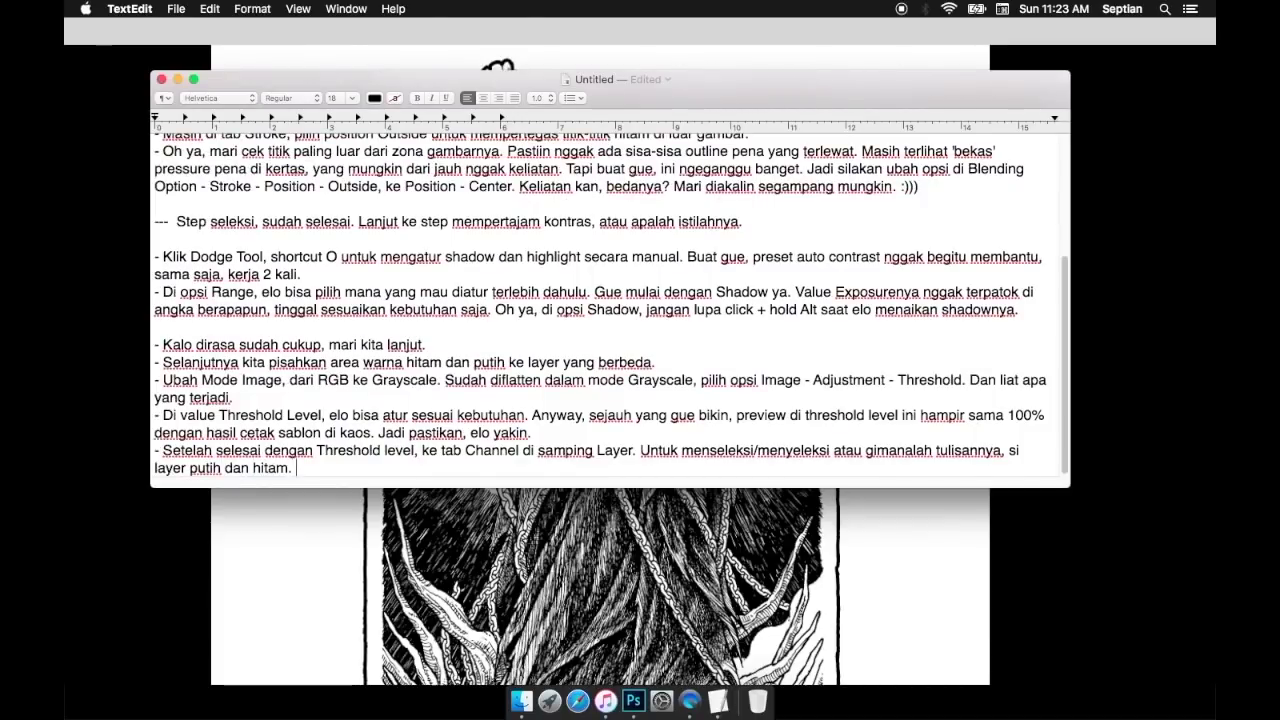
Show the image's channels in Photoshop, and extend the TextEdit note with "Hold CTRL (pada windows) atau CMD (pada mac osx)"
{"action": "key", "text": "super+Tab"}
{"action": "left_click", "coordinate": [1041, 63]}
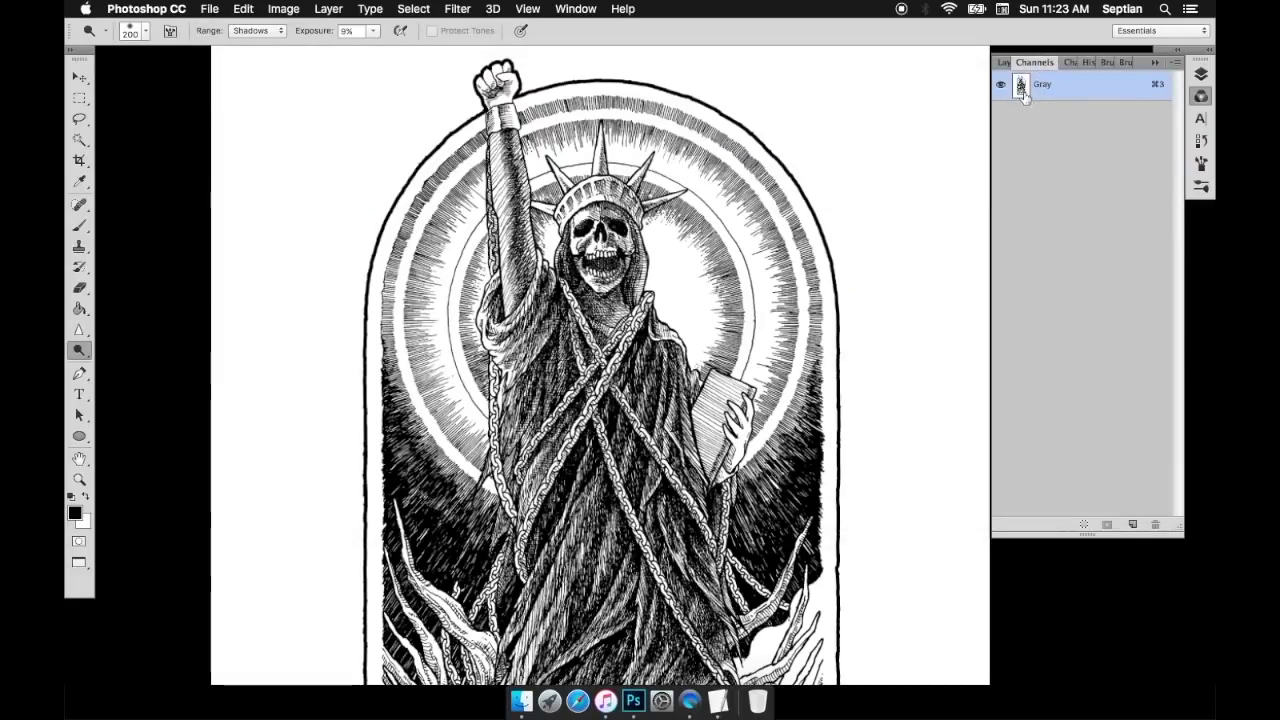
{"action": "key", "text": "super+Tab"}
{"action": "type", "text": "Ho"}
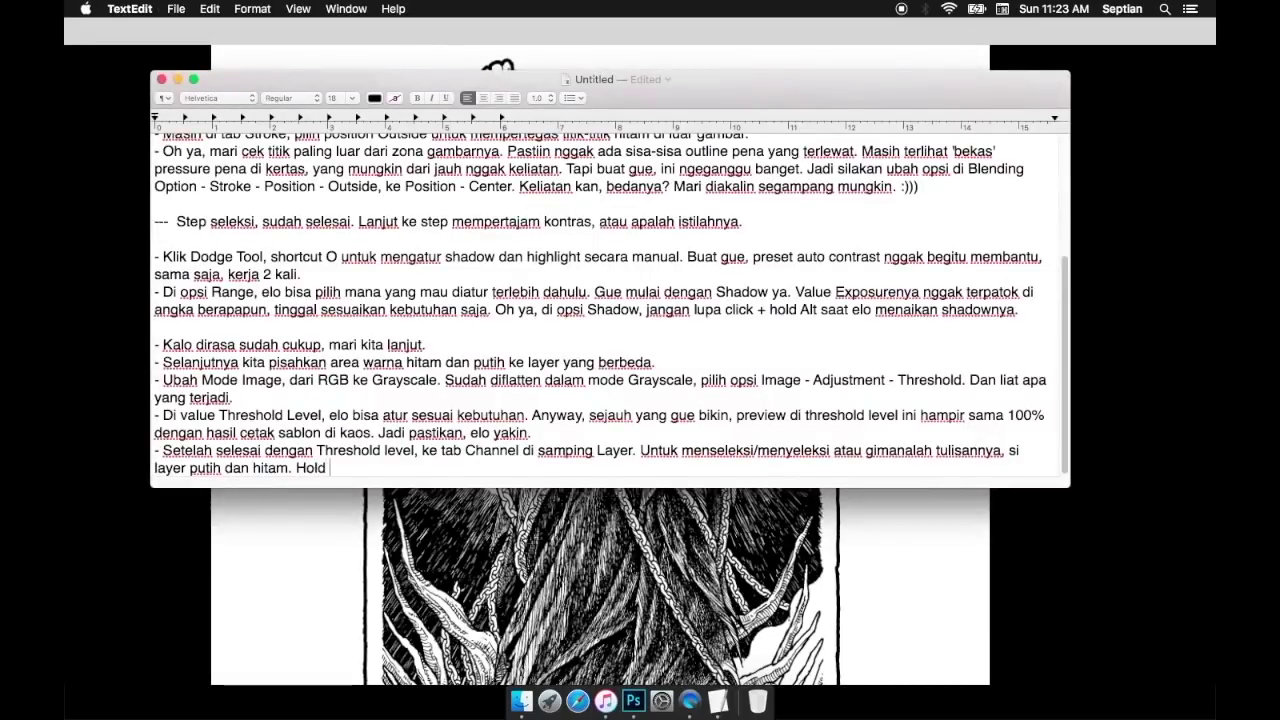
{"action": "type", "text": "ld CTRL (pada windows) atau"}
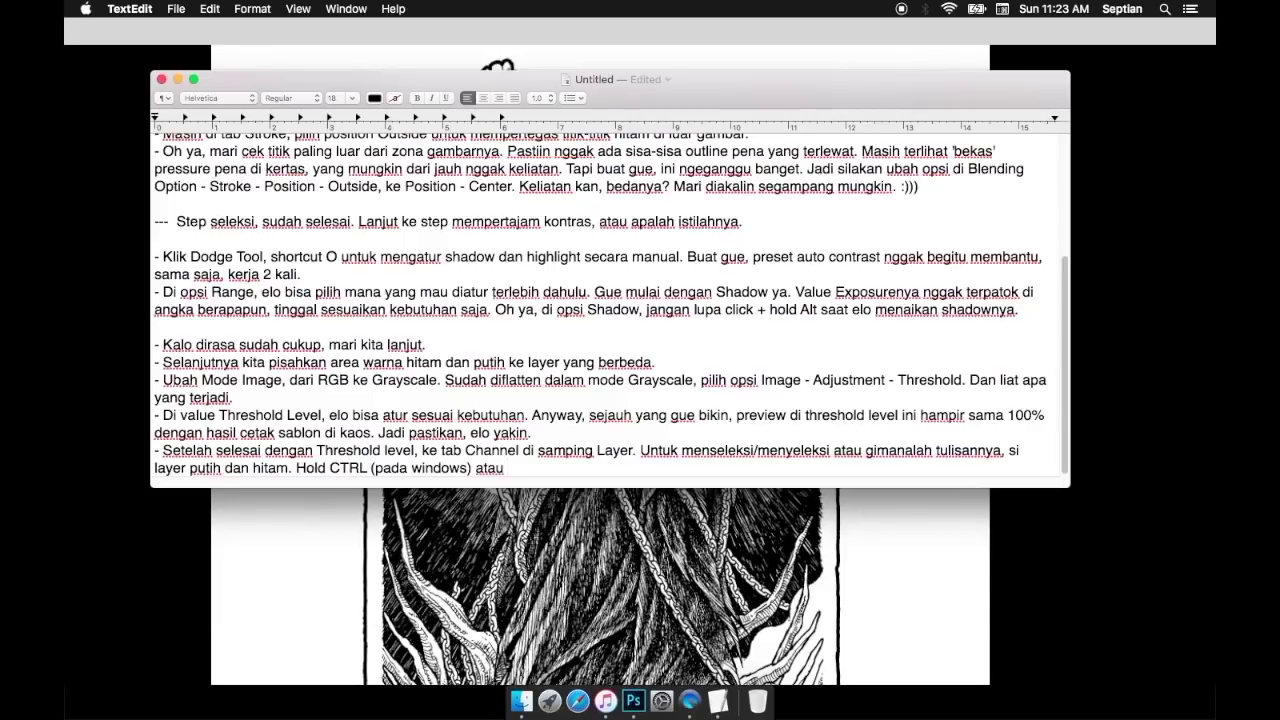
{"action": "type", "text": " CMD (pada mac)"}
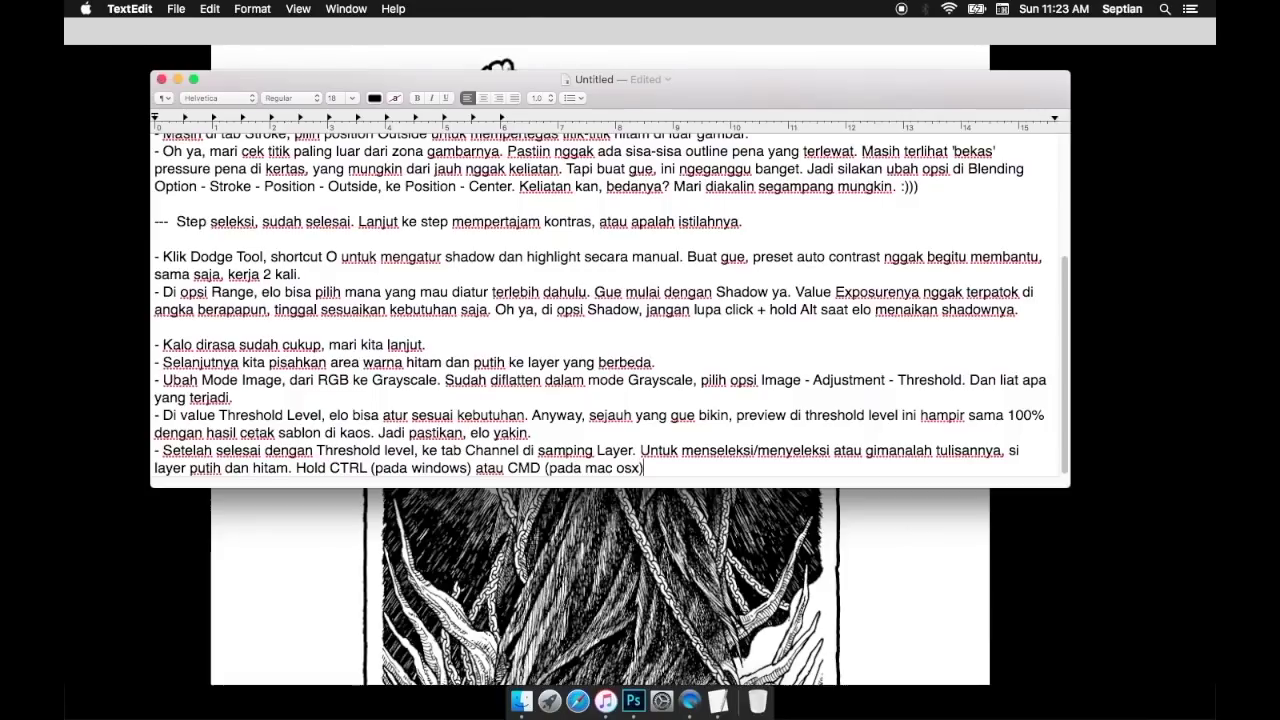
Continue the TextEdit note with "dan klik di THUMBNAIL LAYER TAB CHANNEL <-- ini gue sering keliru, makanya gue capslock"
{"action": "key", "text": "super+Tab"}
{"action": "key", "text": "super+Tab"}
{"action": "type", "text": "dan klik di gam"}
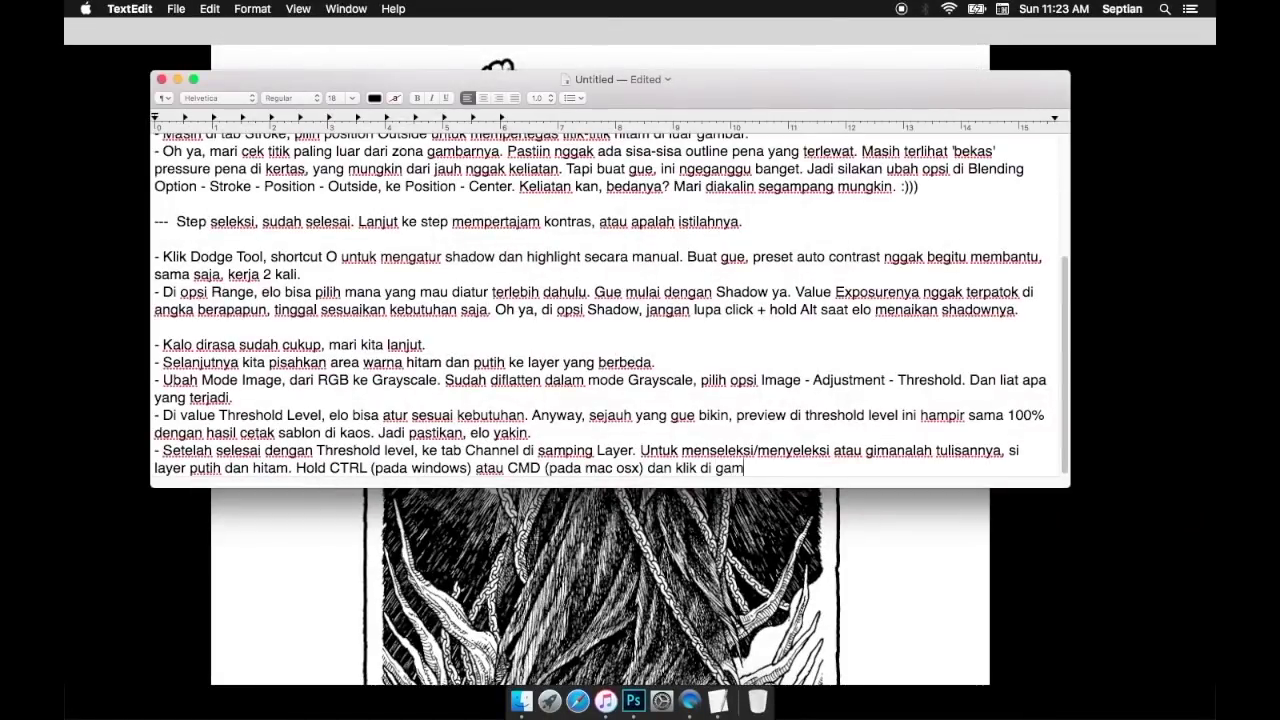
{"action": "key", "text": "BackSpace"}
{"action": "key", "text": "BackSpace"}
{"action": "type", "text": "tHUUM"}
{"action": "key", "text": "BackSpace"}
{"action": "key", "text": "BackSpace"}
{"action": "type", "text": "MBNAIL LAYER TAB CHA"}
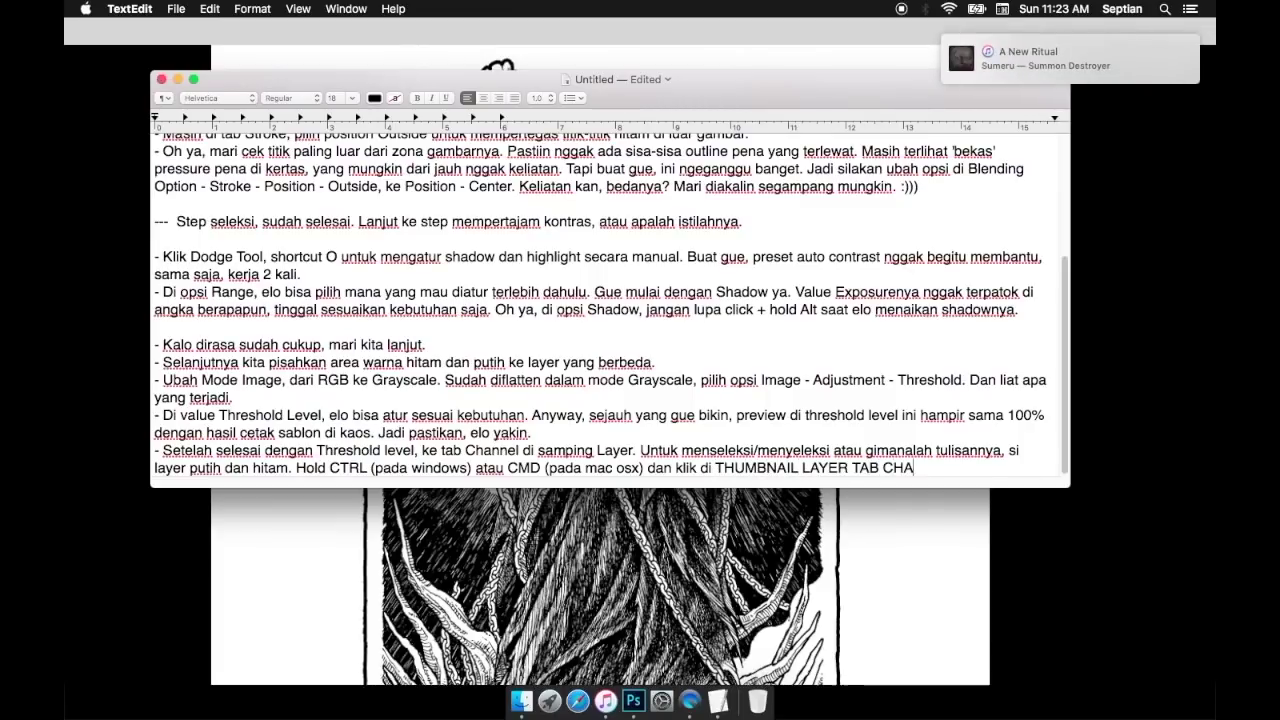
{"action": "key", "text": "BackSpace"}
{"action": "key", "text": "BackSpace"}
{"action": "key", "text": "BackSpace"}
{"action": "type", "text": "- ini gue sering keliru, makanya gue capslock"}
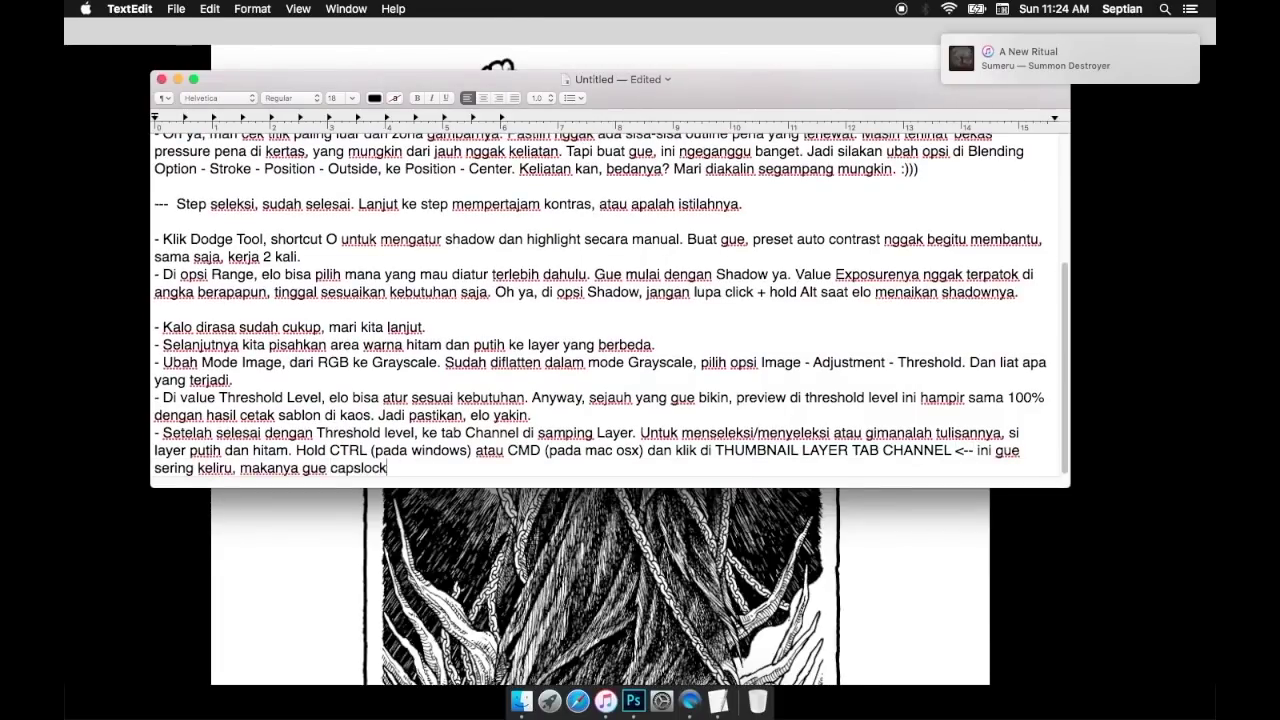
In Photoshop, load the Gray channel as a selection
{"action": "key", "text": "super+Tab"}
{"action": "scroll", "coordinate": [984, 74], "scroll_direction": "left", "scroll_amount": 3}
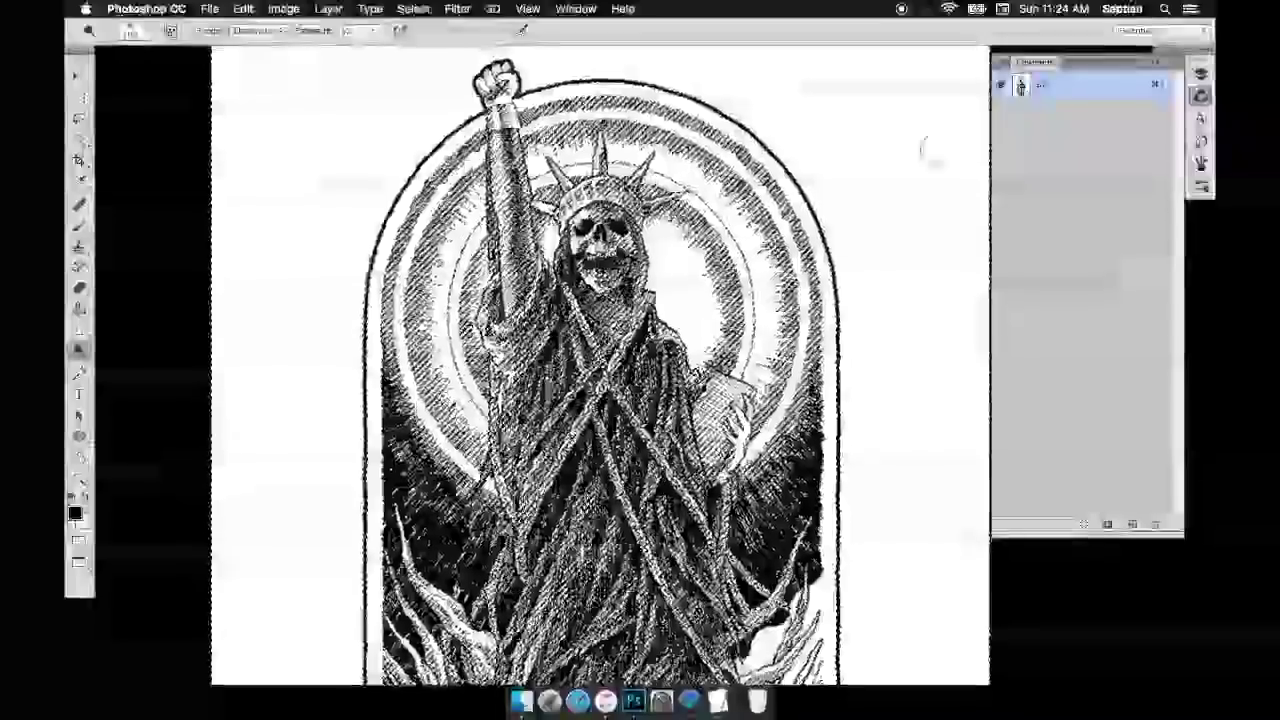
In TextEdit, extend the note with "Jangan lupa dicek lagi area yang sudah terseleksi, shortcut Q."
{"action": "key", "text": "super+Tab"}
{"action": "type", "text": "pslock. Jangan luoaa dicek lagi"}
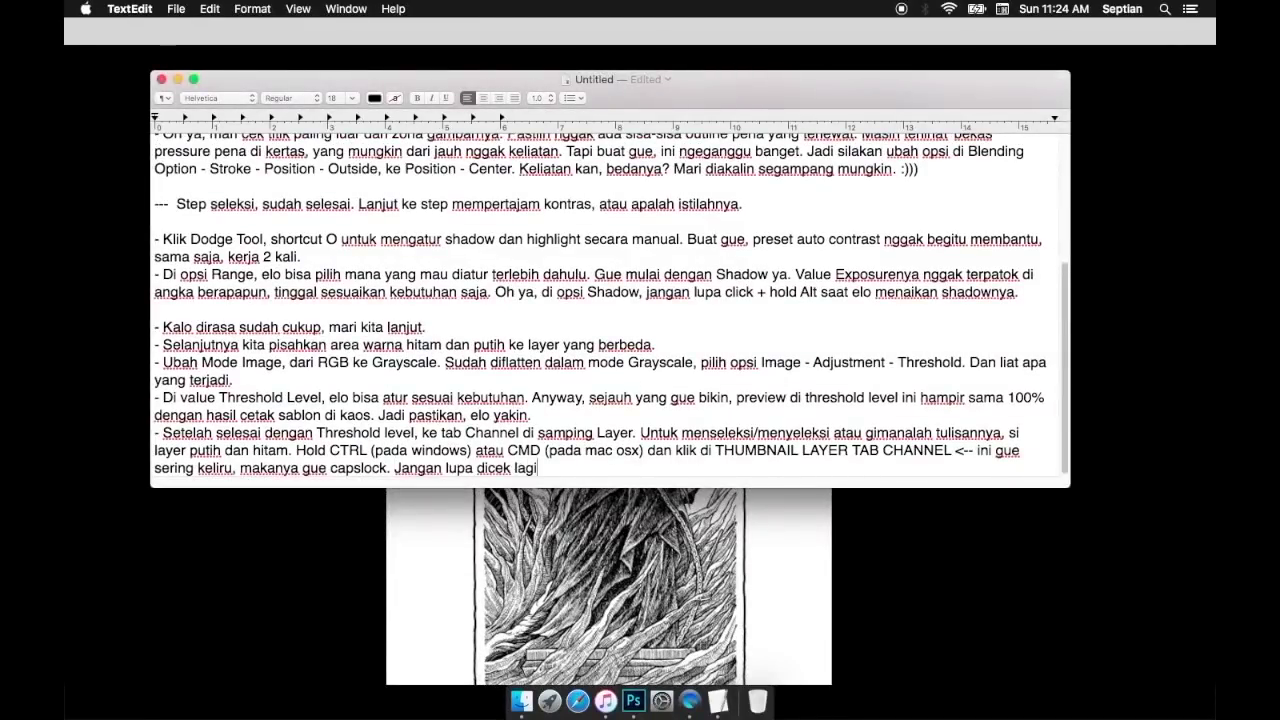
{"action": "type", "text": " lay"}
{"action": "key", "text": "BackSpace"}
{"action": "key", "text": "BackSpace"}
{"action": "key", "text": "BackSpace"}
{"action": "type", "text": "area yang sudah ter"}
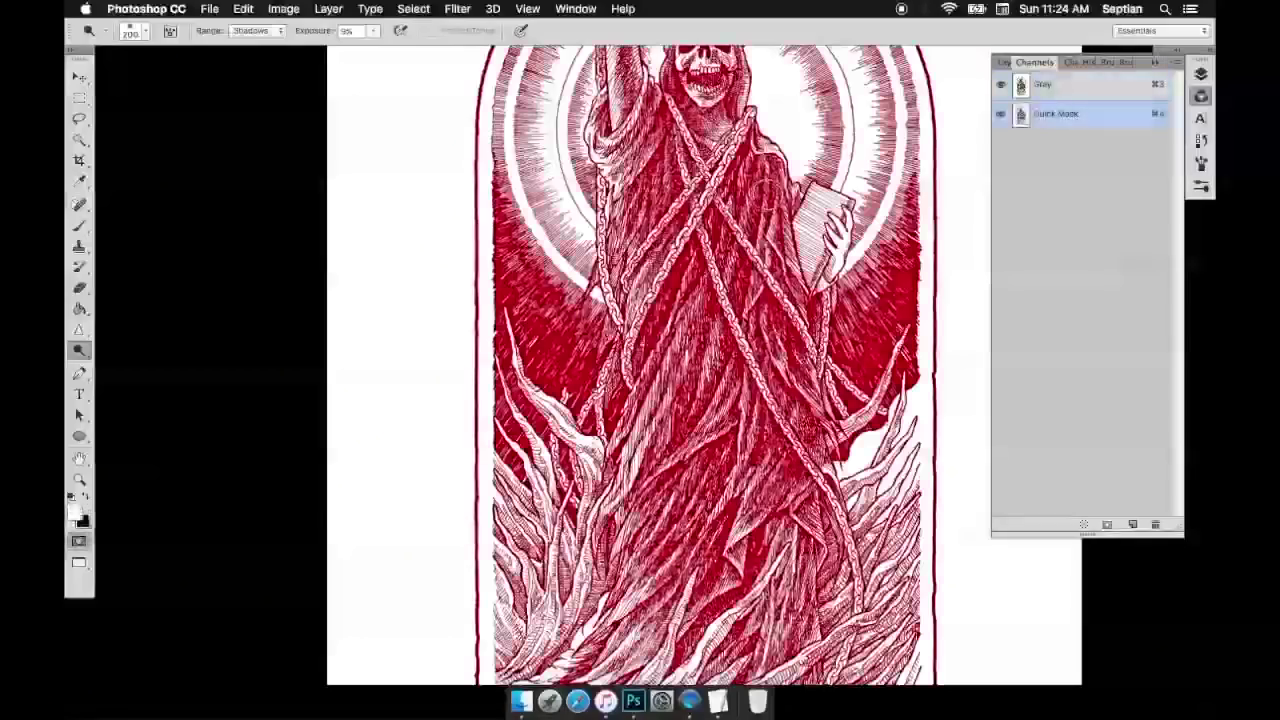
In Photoshop, check the selected areas with the Quick Mask overlay and return to the normal view
{"action": "key", "text": "q"}
{"action": "key", "text": "q"}
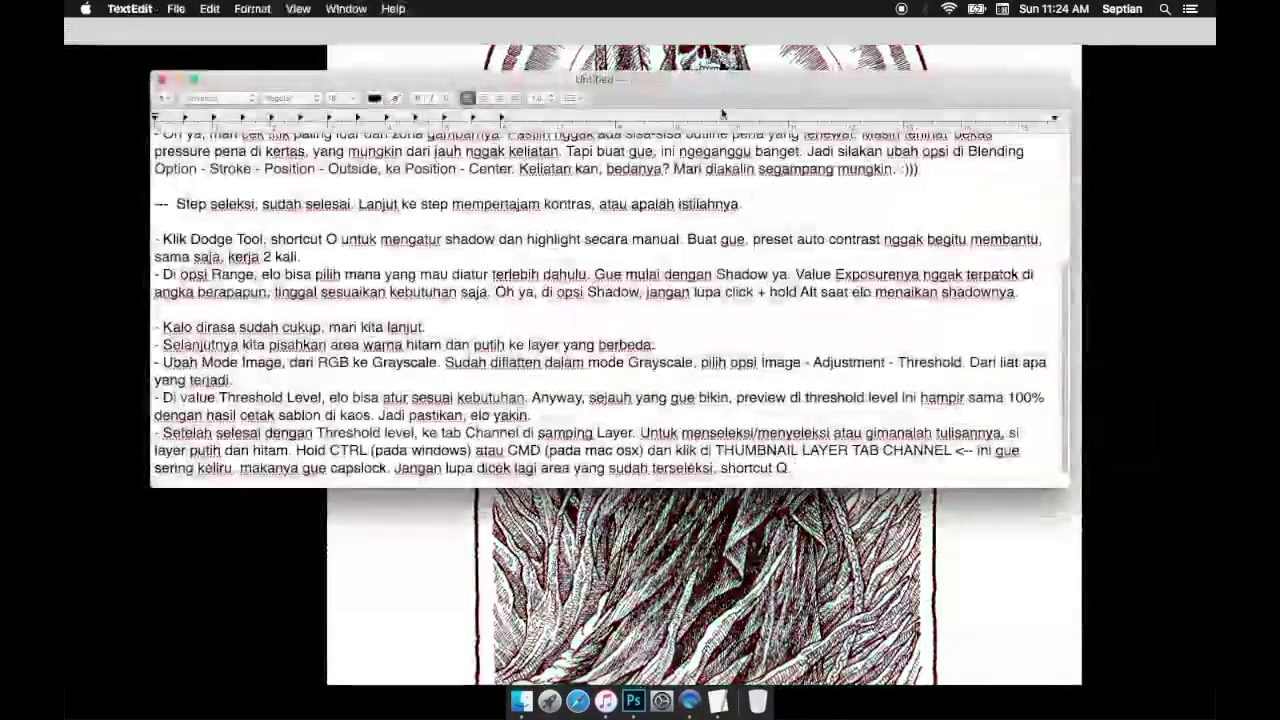
Extend the TextEdit note with "Yang berwarna merah, berarti area yang TIDAK TERSELEKSI."
{"action": "type", "text": "Yang berwarna merah, "}
{"action": "type", "text": "berarti area ya"}
{"action": "type", "text": "ng TIDAK TERSELEKSI. Kalo "}
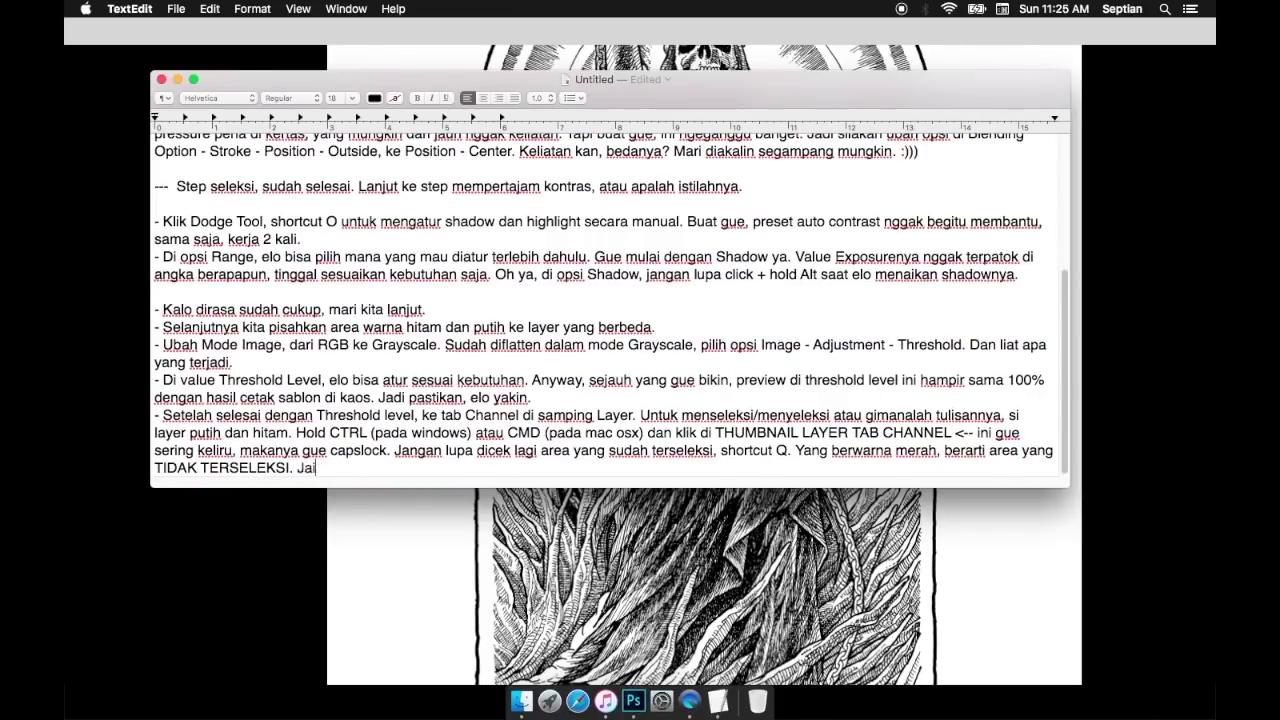
{"action": "type", "text": " mau pilih area yang berwarna merah"}
{"action": "left_click_drag", "start_coordinate": [320, 479], "coordinate": [304, 467]}
{"action": "key", "text": "BackSpace"}
{"action": "key", "text": "BackSpace"}
Continue the note with "Tinggal diinverse kalo elo ingin olah layer yang sebaliknya. CTRL + SHIFT + I shortcut untuk inverse selection."
{"action": "type", "text": "Tinggal diinverse kao"}
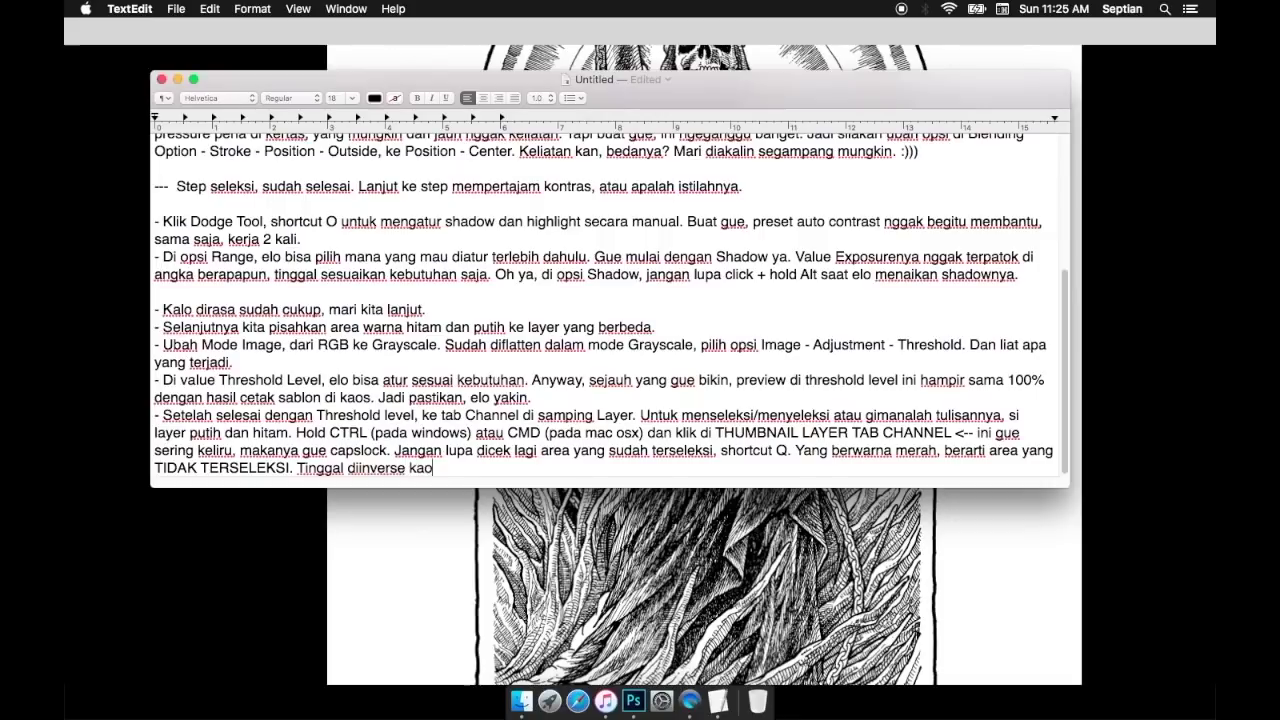
{"action": "key", "text": "BackSpace"}
{"action": "type", "text": "lo elo ingin olah layer yang sebaliknya. CTRL + SHO"}
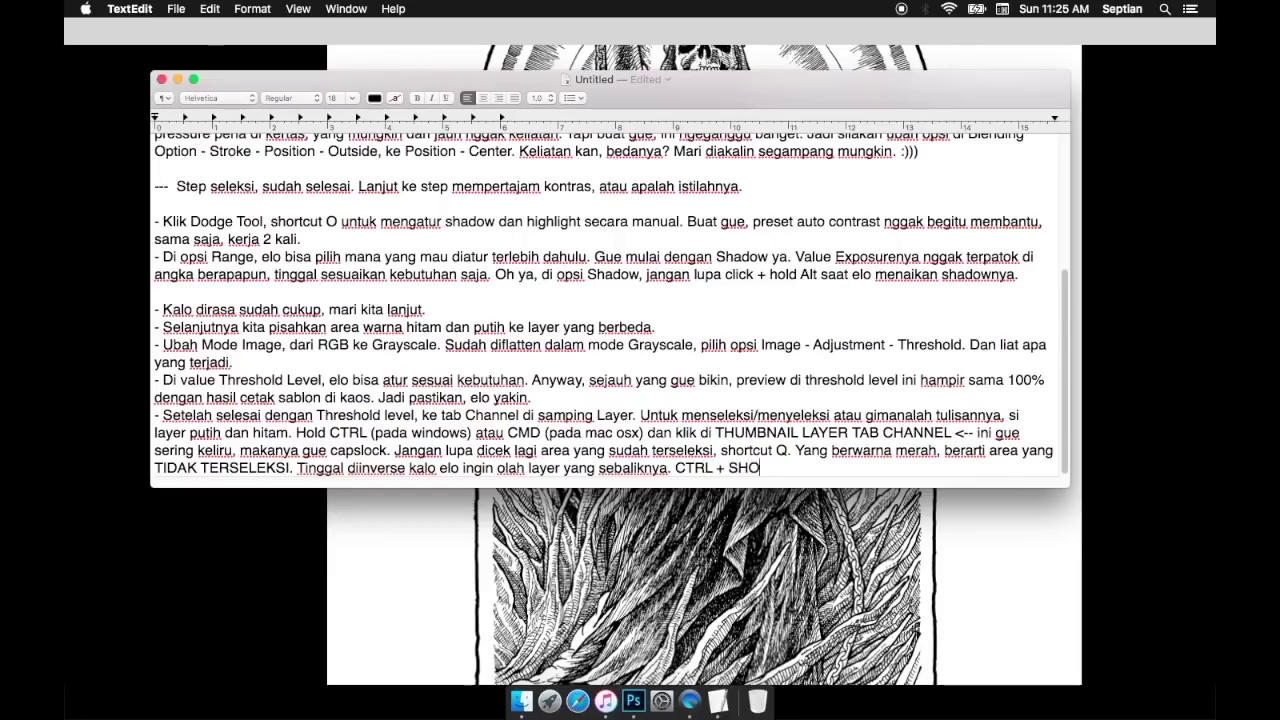
{"action": "key", "text": "BackSpace"}
{"action": "type", "text": "IFT + I shor"}
{"action": "type", "text": "election"}
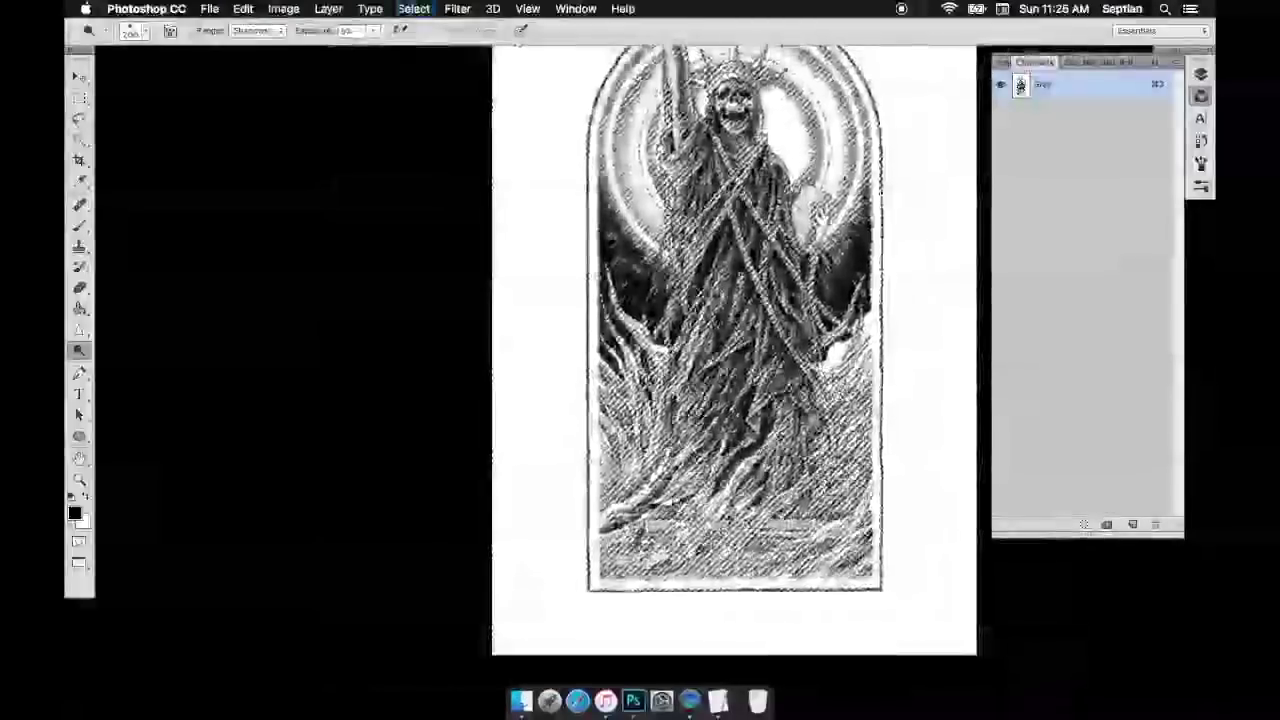
In Photoshop, invert the selection and check the selected areas with the Quick Mask overlay
{"action": "key", "text": "q"}
{"action": "scroll", "coordinate": [750, 182], "scroll_direction": "up", "scroll_amount": 8}
{"action": "scroll", "coordinate": [750, 182], "scroll_direction": "down", "scroll_amount": 6}
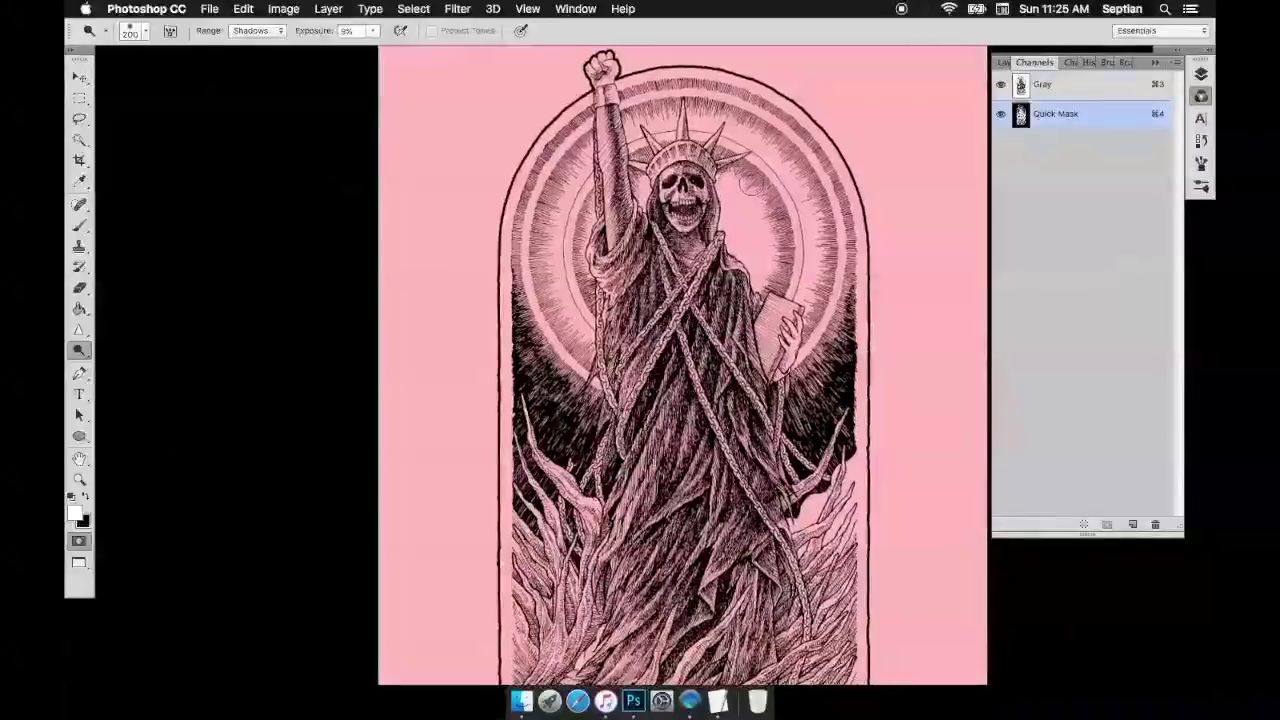
{"action": "key", "text": "q"}
{"action": "key", "text": "q"}
{"action": "key", "text": "q"}
{"action": "key", "text": "q"}
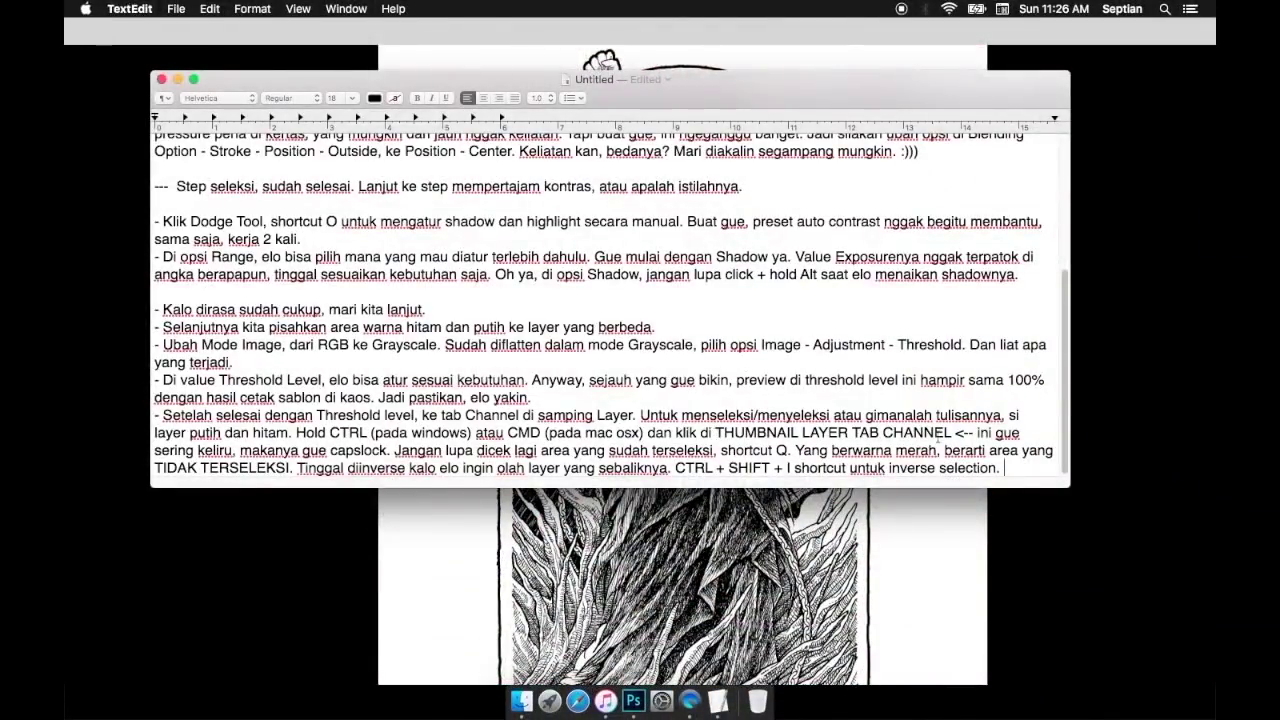
In TextEdit, enlarge the note window and add the line "- Selanjutnya, klik kanan dan pilih opsi Layer Via Cut"
{"action": "left_click_drag", "start_coordinate": [1068, 486], "coordinate": [1128, 576]}
{"action": "scroll", "coordinate": [1120, 415], "scroll_direction": "down", "scroll_amount": 2}
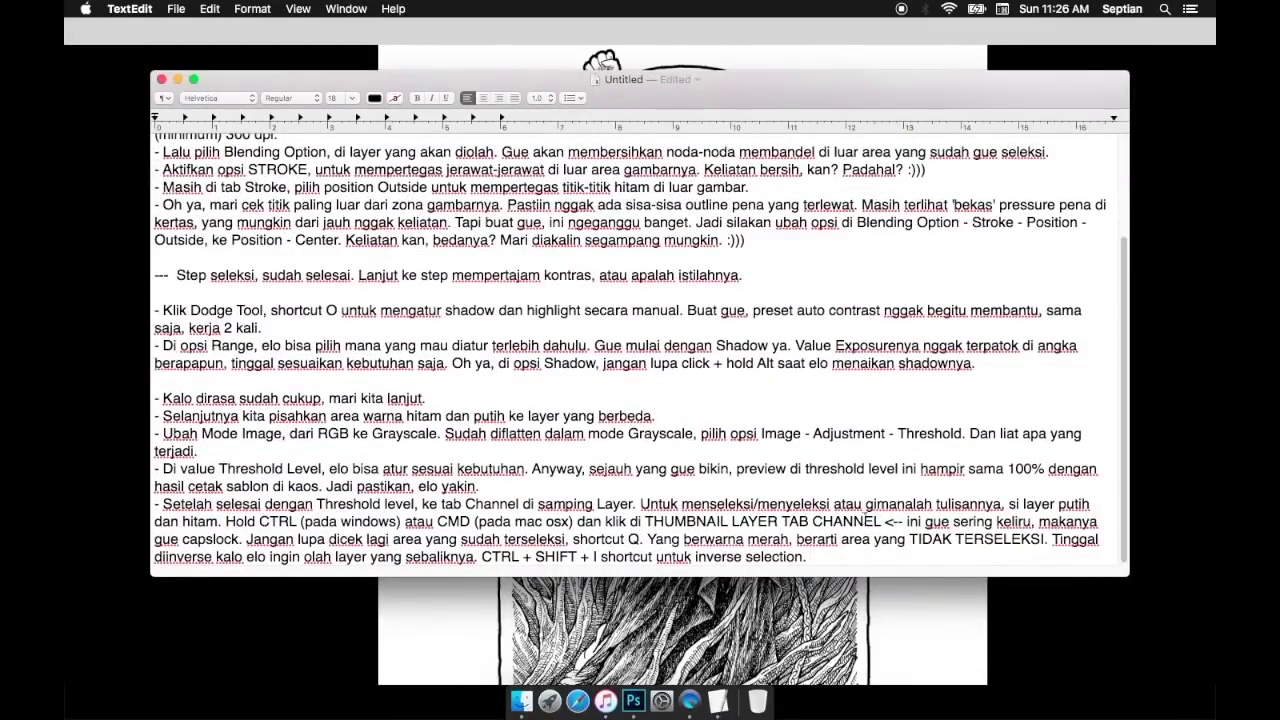
{"action": "left_click", "coordinate": [638, 510], "text": "shift"}
{"action": "key", "text": "Up"}
{"action": "key", "text": "Return"}
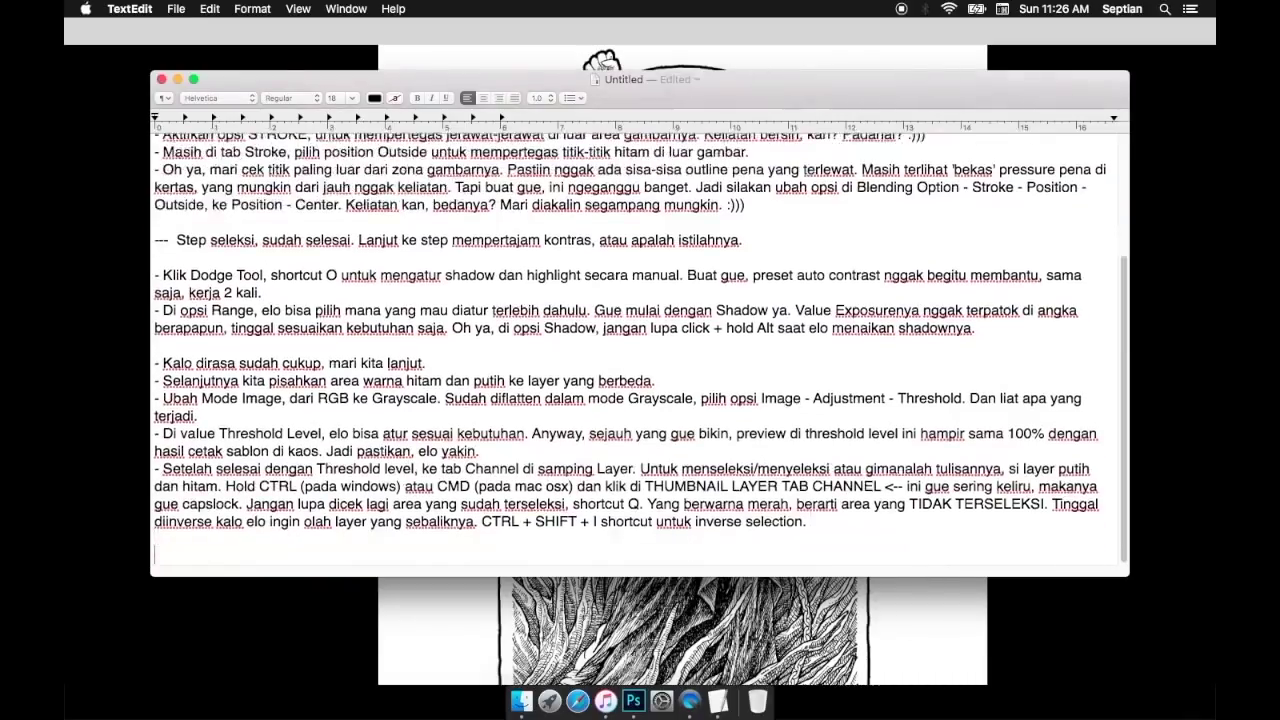
{"action": "type", "text": "- Selanjutnya, klik kanan dan pilih opsi, Layer Via Cut."}
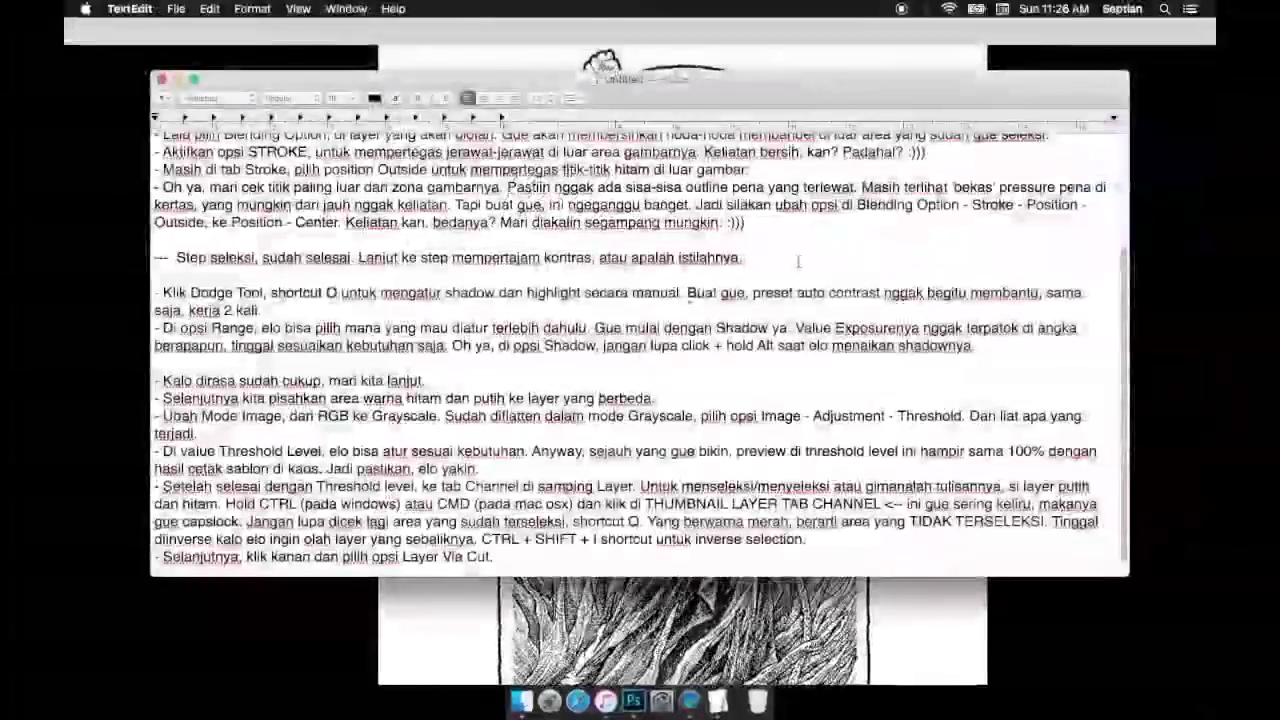
Complete the Layer Via Cut line with "(pilih tool Magic Wand terlebih dahulu, karena ini masih perkala seleksi)."
{"action": "type", "text": "(dala"}
{"action": "key", "text": "BackSpace"}
{"action": "key", "text": "BackSpace"}
{"action": "key", "text": "BackSpace"}
{"action": "key", "text": "BackSpace"}
{"action": "type", "text": "pilih tool Magic Wand terlebih dahulu, karena ini masih perkala seleksi)."}
In Photoshop, switch to the Magic Wand tool and move the selected black areas to a new layer with Layer Via Cut
{"action": "key", "text": "super+Tab"}
{"action": "left_click", "coordinate": [80, 148]}
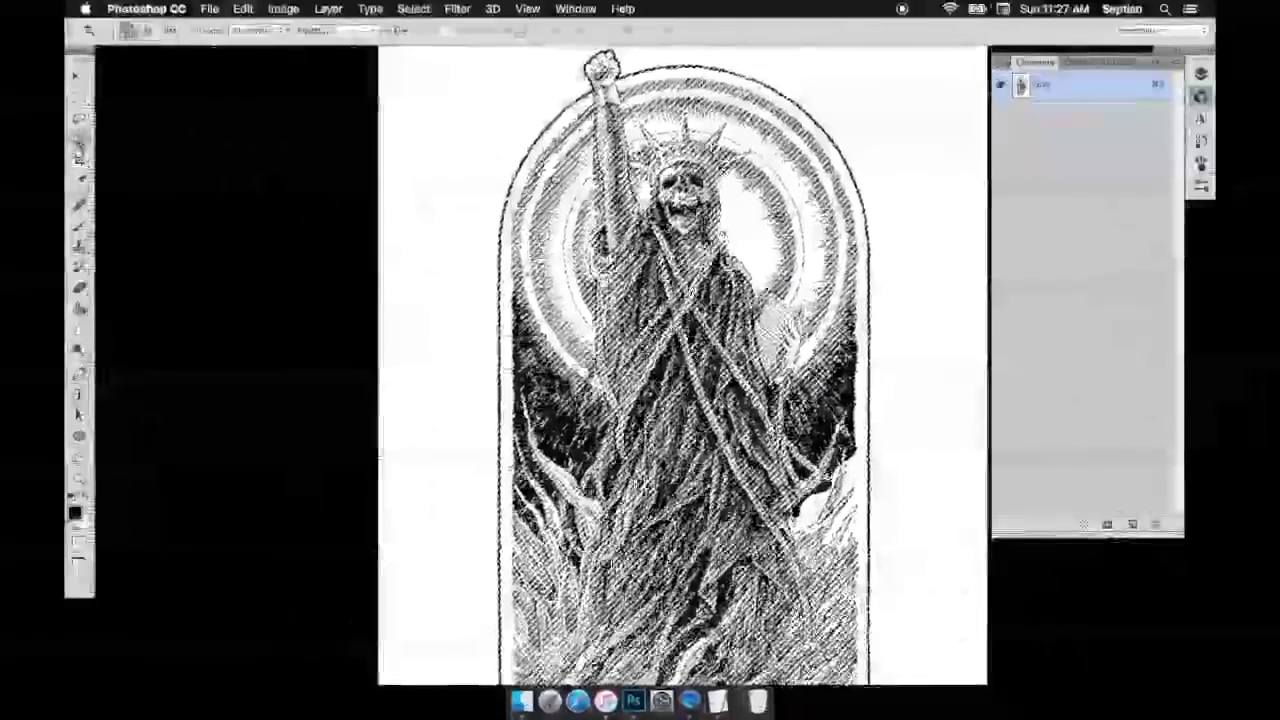
{"action": "left_click", "coordinate": [560, 152]}
{"action": "right_click", "coordinate": [560, 152]}
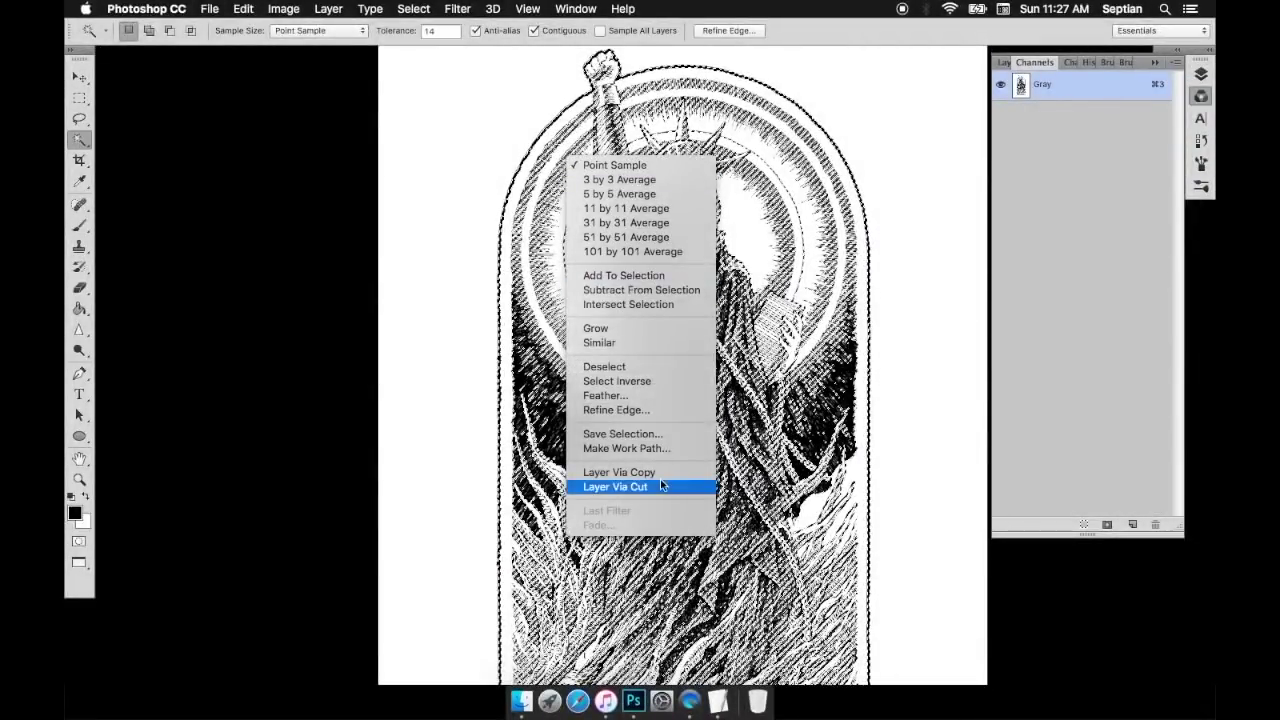
{"action": "left_click", "coordinate": [640, 490]}
Show the layer list and check the separated artwork by toggling the visibility of the Background and Layer 1
{"action": "left_click", "coordinate": [1004, 62]}
{"action": "left_click", "coordinate": [1005, 185]}
{"action": "left_click", "coordinate": [1006, 155]}
{"action": "key", "text": "super+Tab"}
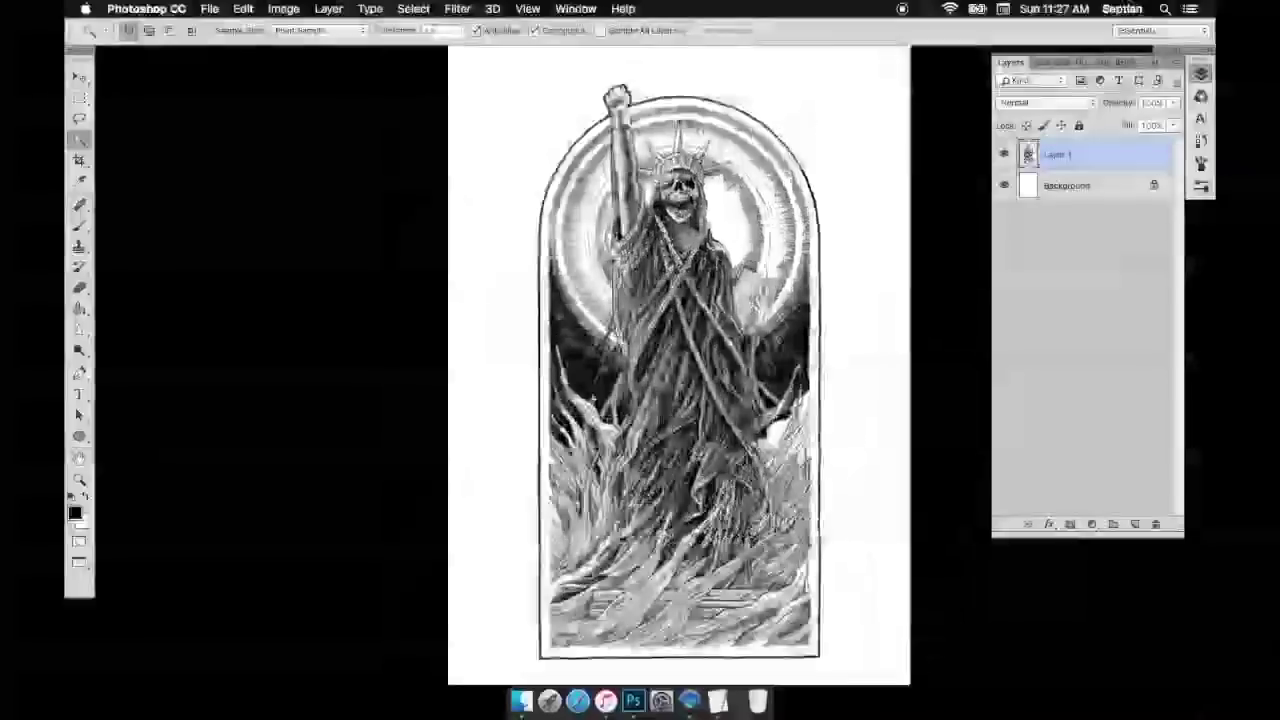
{"action": "scroll", "coordinate": [733, 324], "scroll_direction": "down", "scroll_amount": 5}
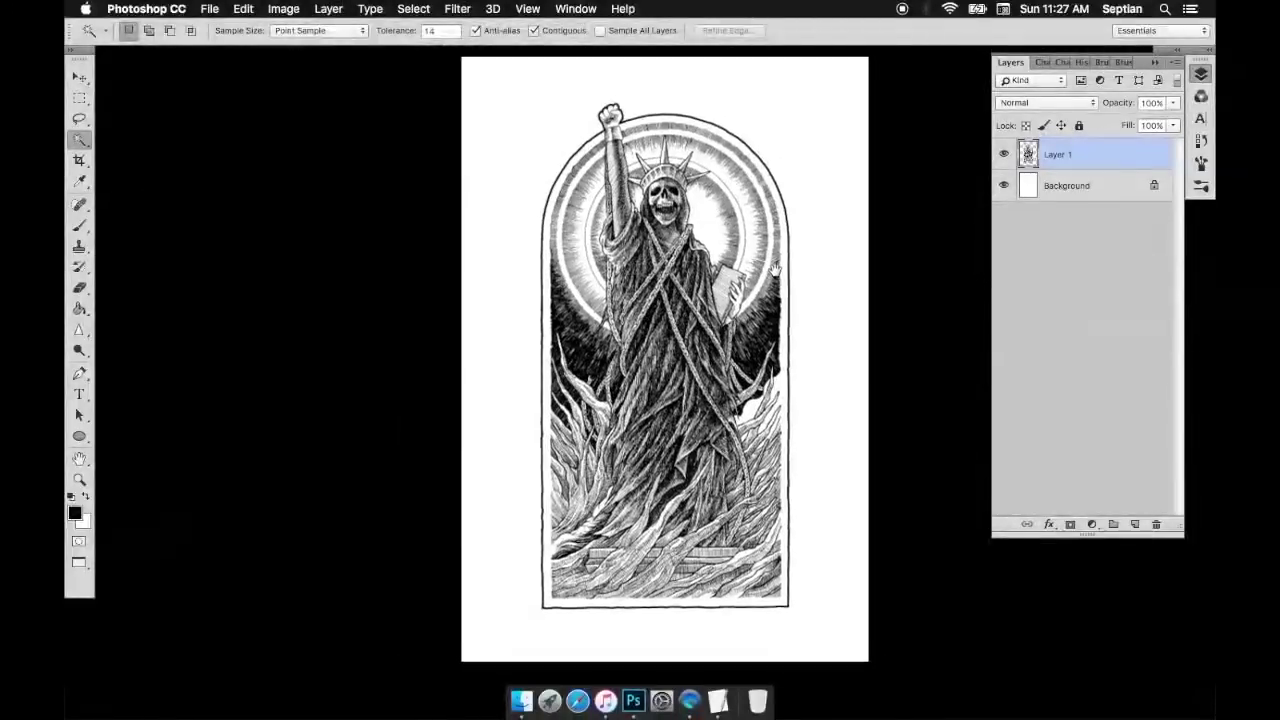
In TextEdit, add the line "- Tahap digitalisasi untuk cetak warna hitam di atas media berwana putih, sudah selesai."
{"action": "key", "text": "super+Tab"}
{"action": "key", "text": "Return"}
{"action": "type", "text": "- Tahap digitalisasi untuk"}
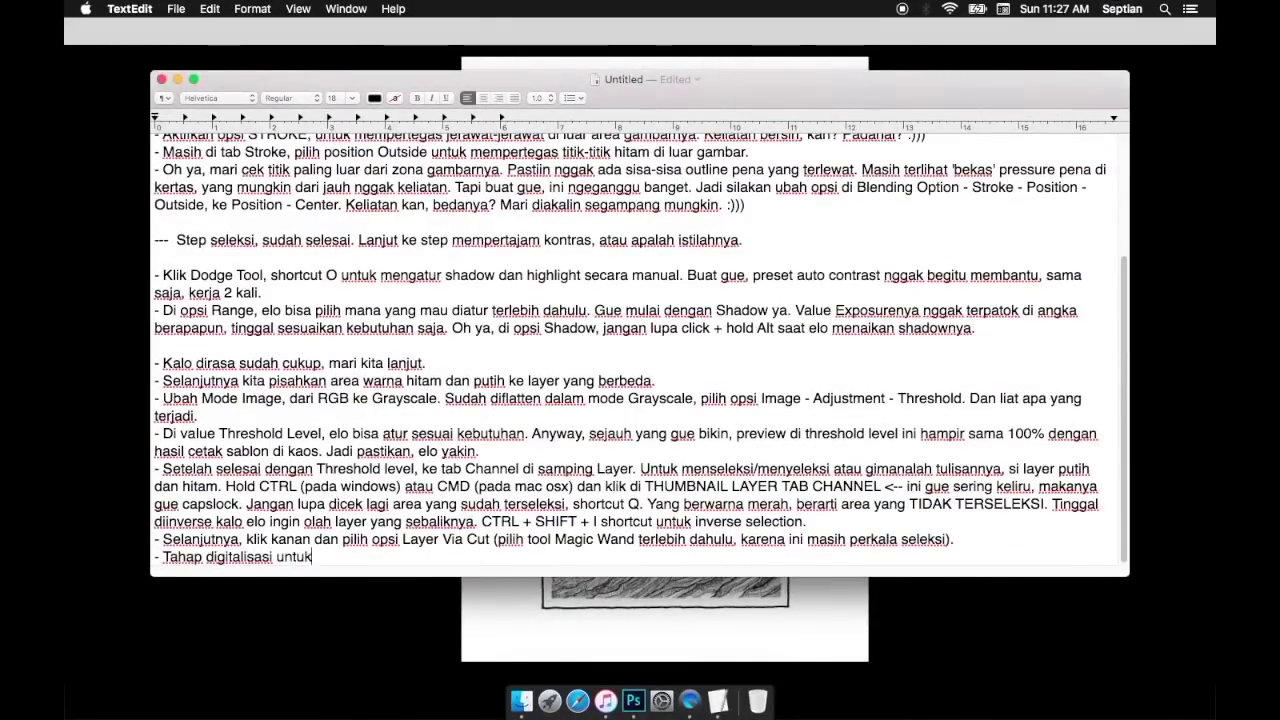
{"action": "type", "text": " cetak warna hitam di atas media berwa"}
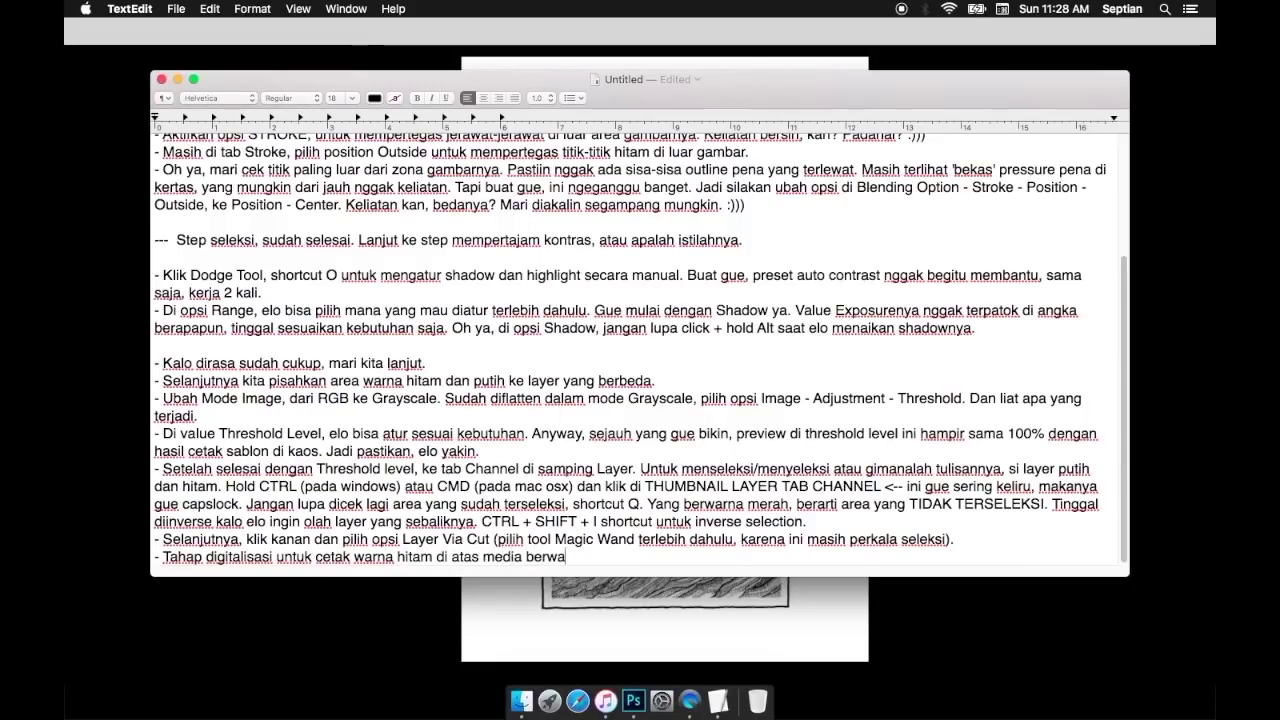
{"action": "type", "text": "na putih, sudah selesai."}
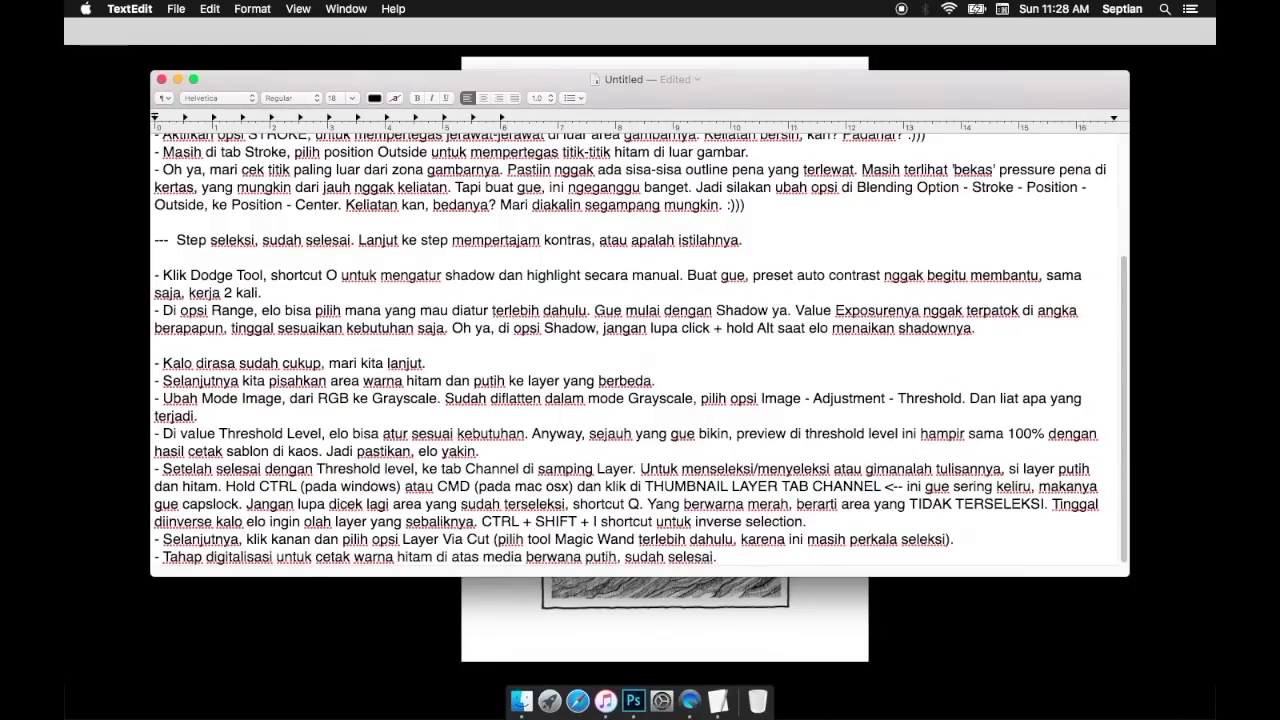
Below a blank line, add "Lalu bagaimana untuk cetak putih di atas warna hitam?" and, on the following line, "Slow. Kuy."
{"action": "key", "text": "Return"}
{"action": "key", "text": "Return"}
{"action": "type", "text": "Lalu bagaimana unt"}
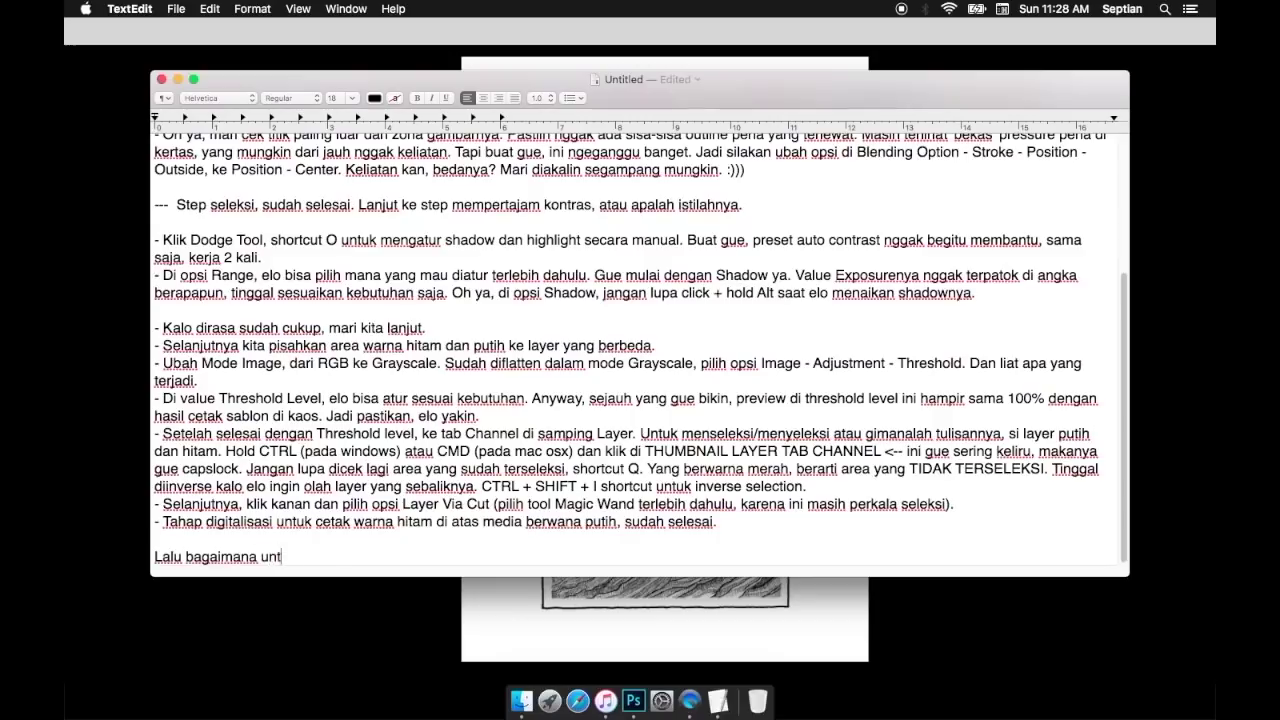
{"action": "type", "text": "uk cetak putih di atas warna hitam?"}
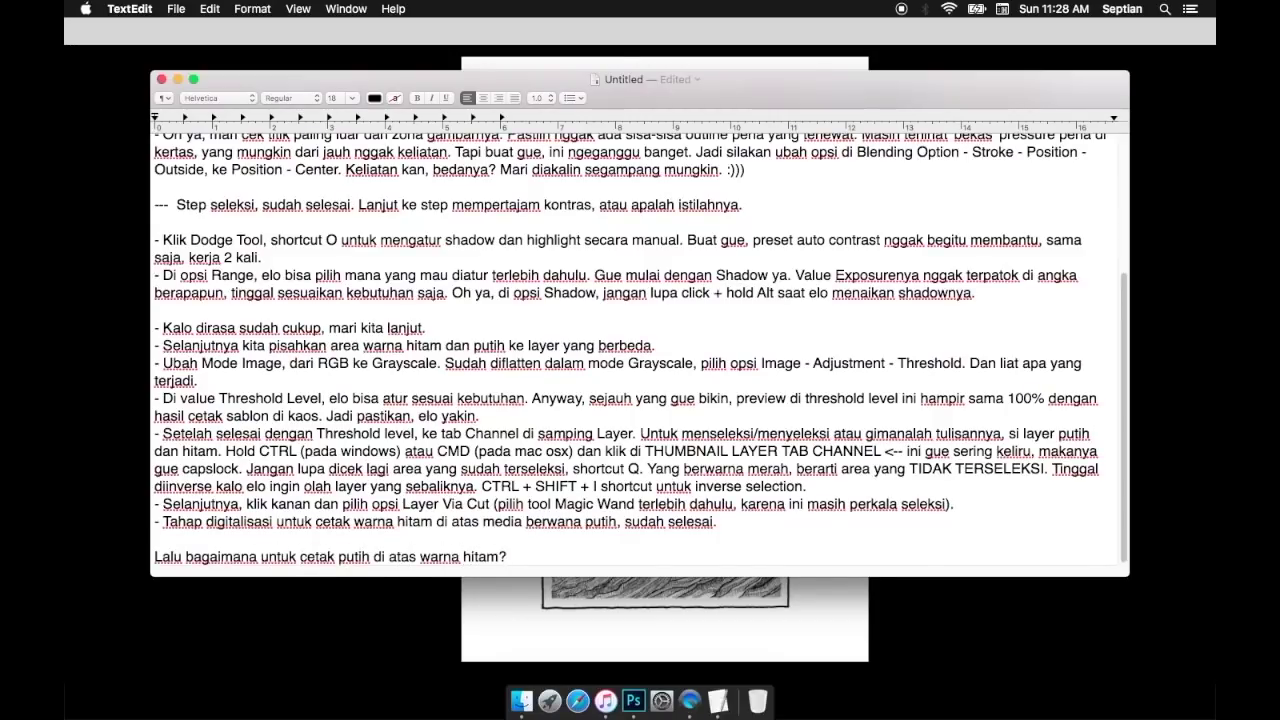
{"action": "key", "text": "Return"}
{"action": "type", "text": "Slow."}
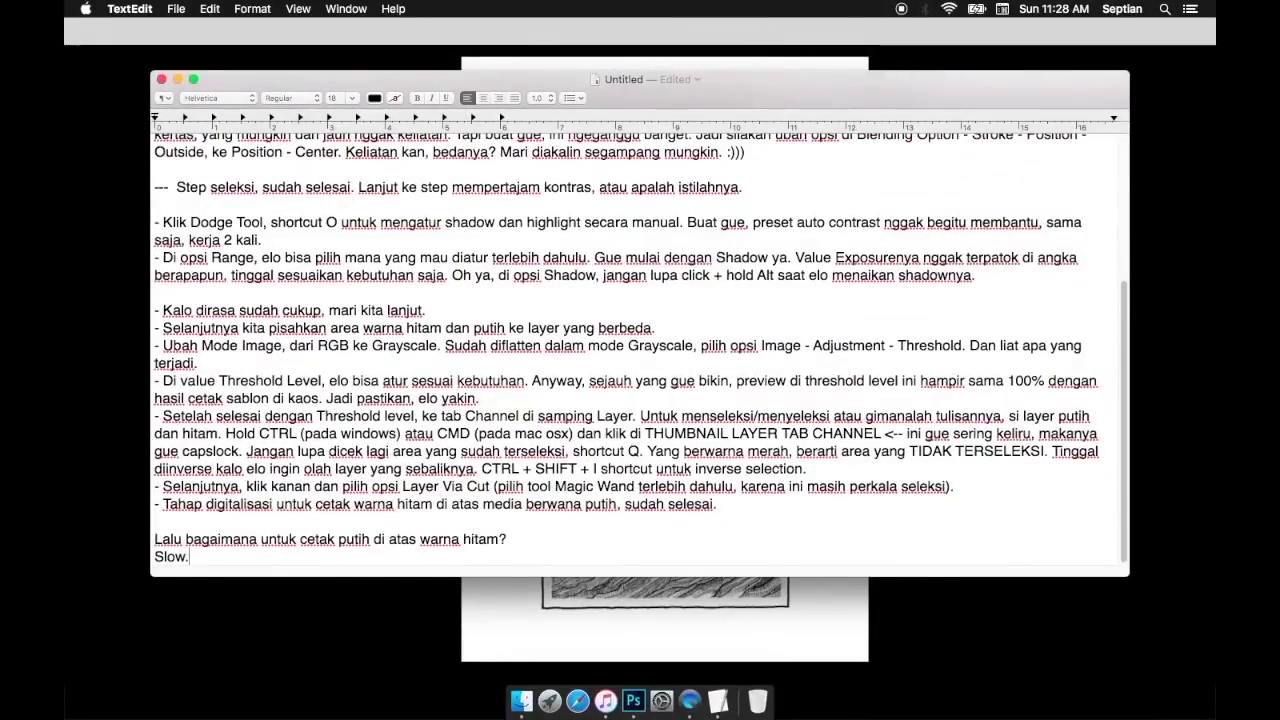
{"action": "type", "text": " kuKuy."}
In Photoshop, create a 32.2 x 48 cm, 300 pixels/inch RGB document named "Worksheet (white on black)"
{"action": "key", "text": "super+Tab"}
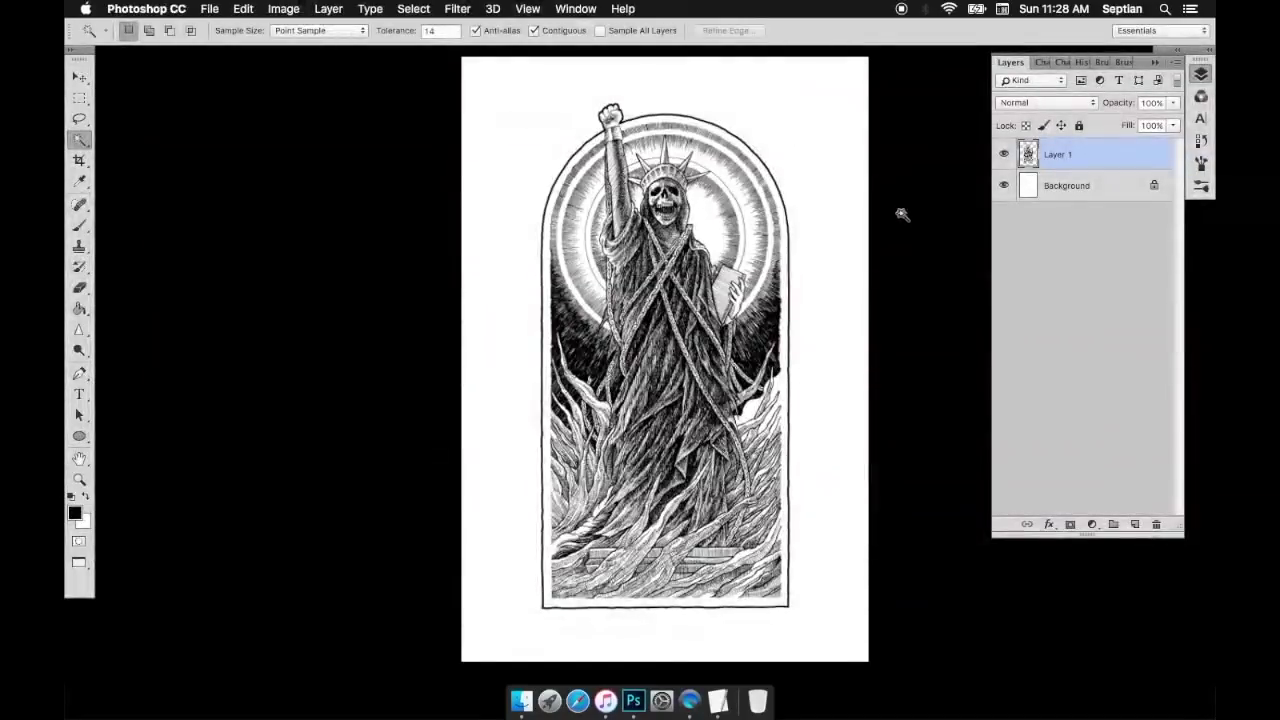
{"action": "left_click", "coordinate": [147, 8]}
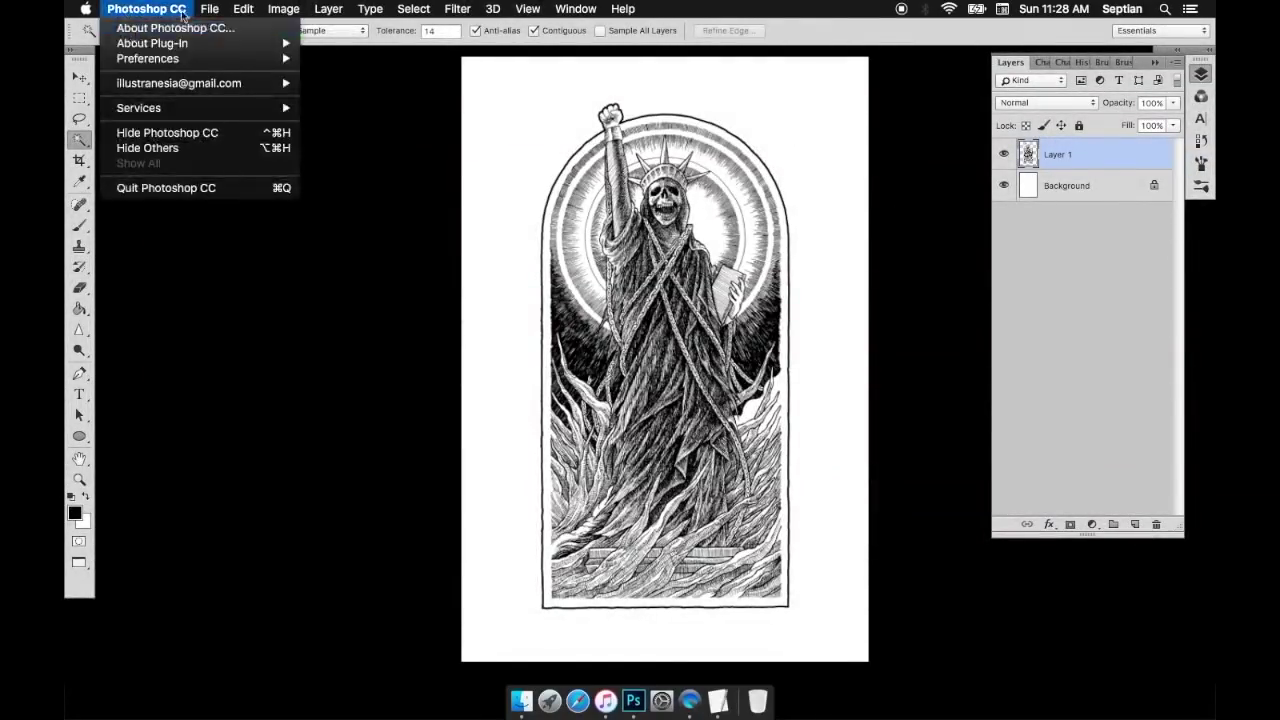
{"action": "left_click", "coordinate": [214, 49]}
{"action": "type", "text": "Worksheet (white on ba"}
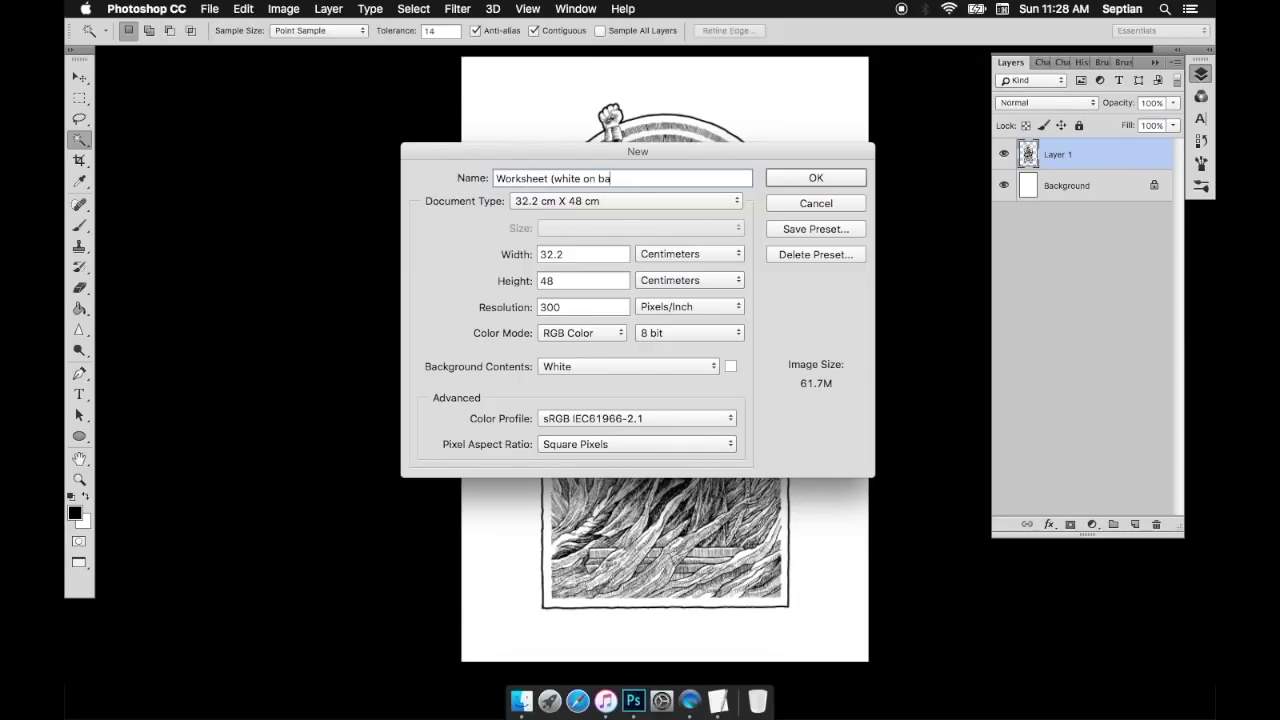
{"action": "left_click", "coordinate": [814, 177]}
Return to the drawing's document in the standard screen mode and save it to the Desktop as "Worksheet (Black on White).psd"
{"action": "key", "text": "f"}
{"action": "key", "text": "f"}
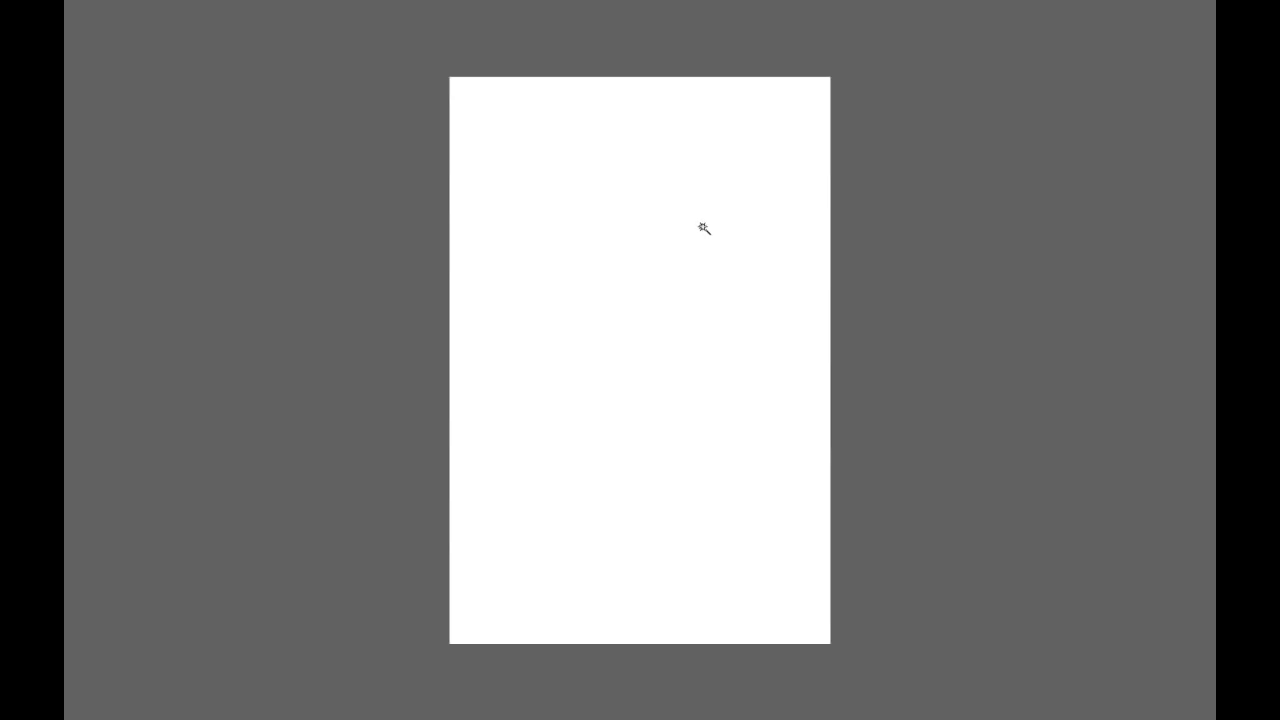
{"action": "key", "text": "f"}
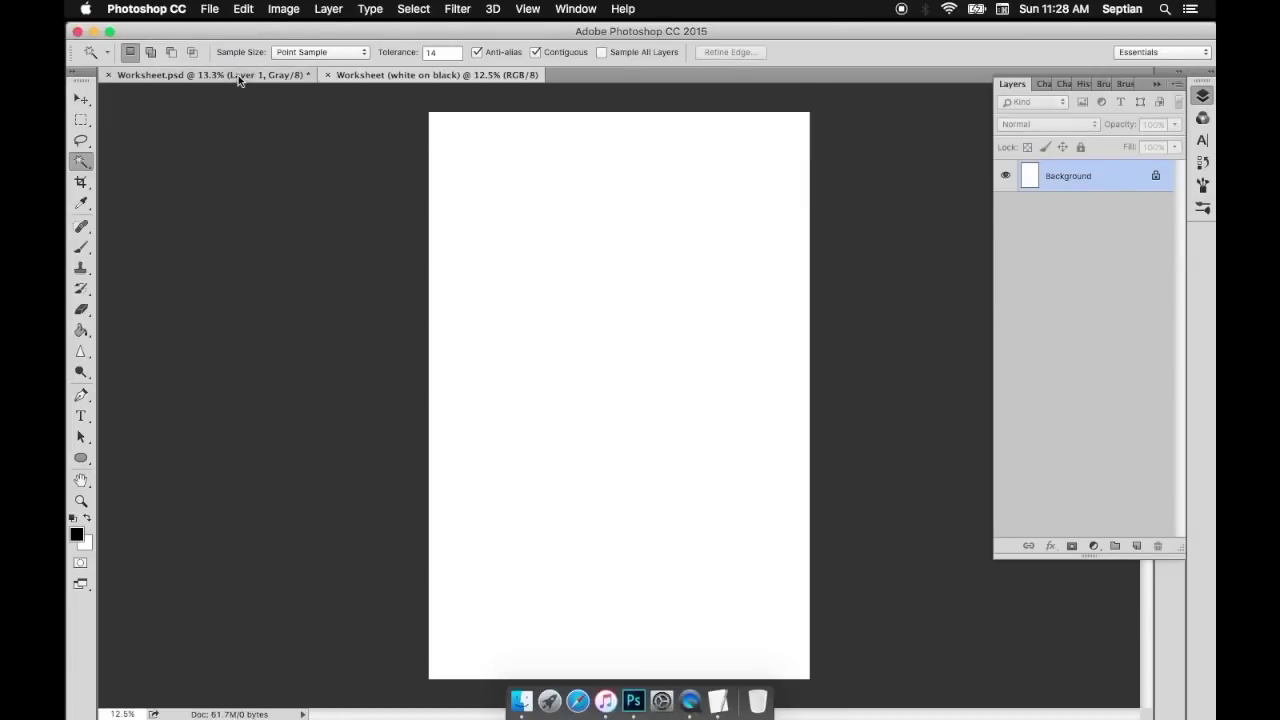
{"action": "key", "text": "super+shift+s"}
{"action": "key", "text": "Right"}
{"action": "type", "text": "(Black on White"}
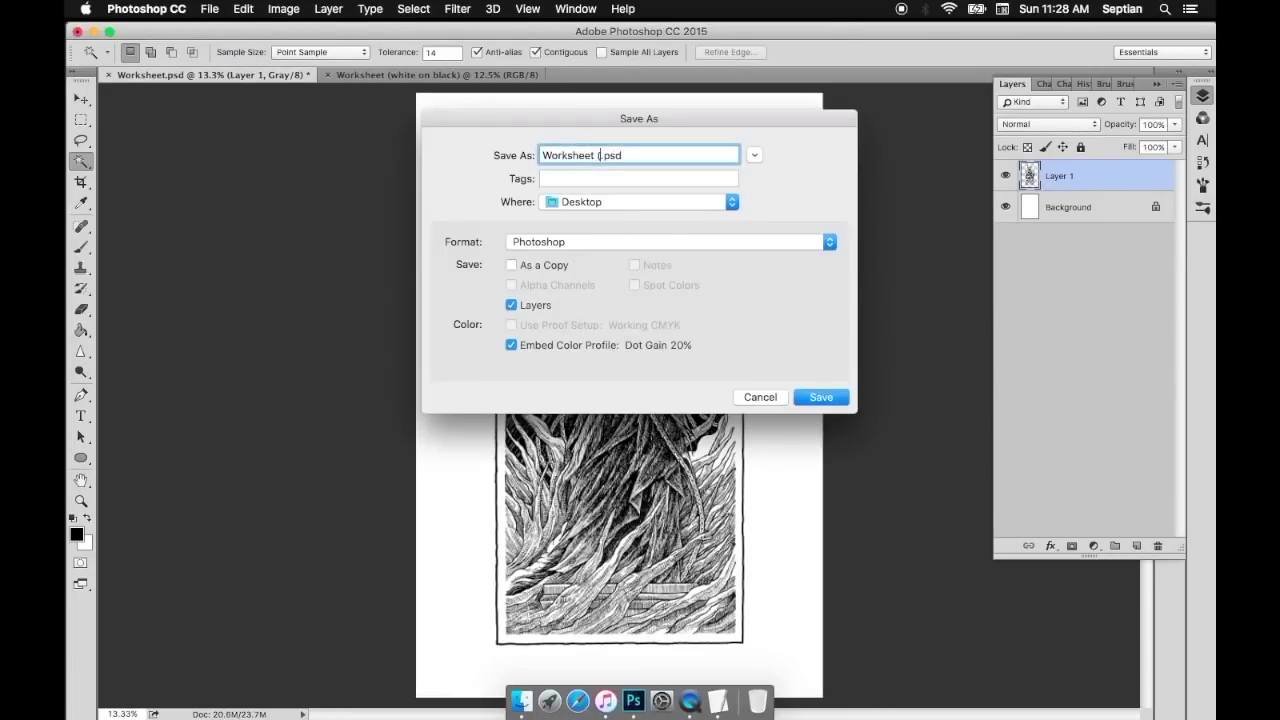
{"action": "left_click", "coordinate": [820, 397]}
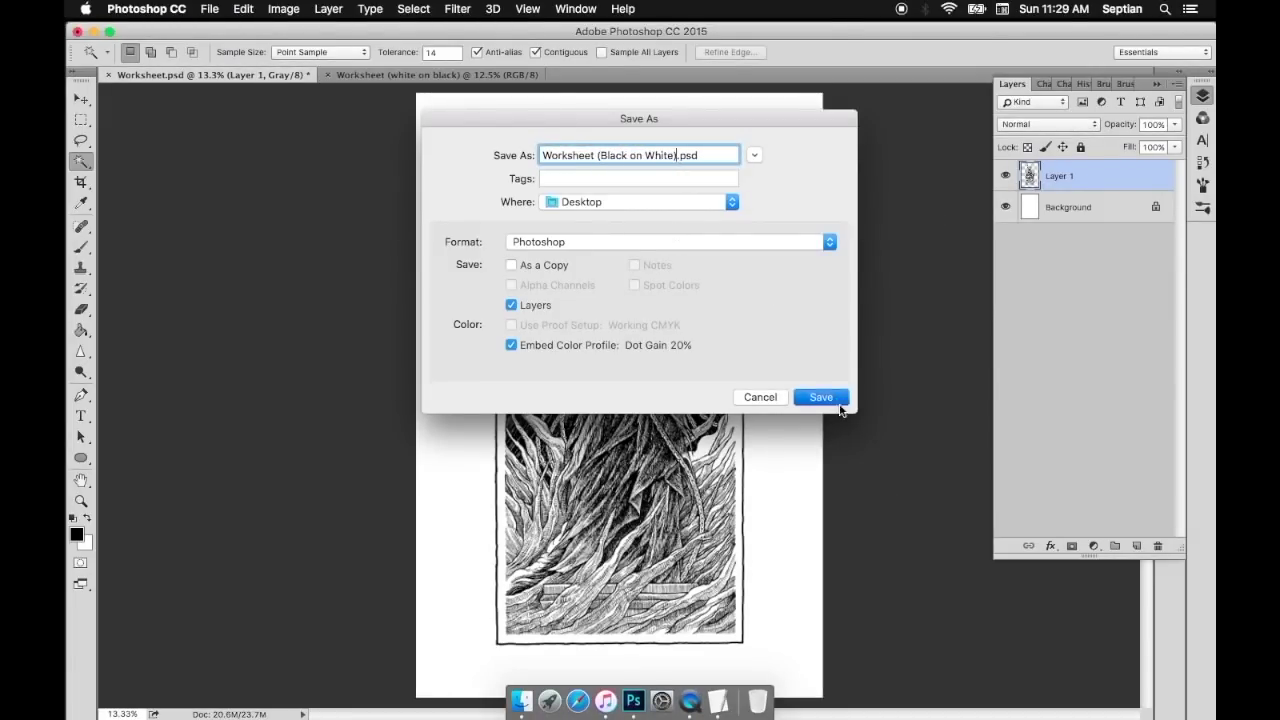
{"action": "left_click", "coordinate": [829, 269]}
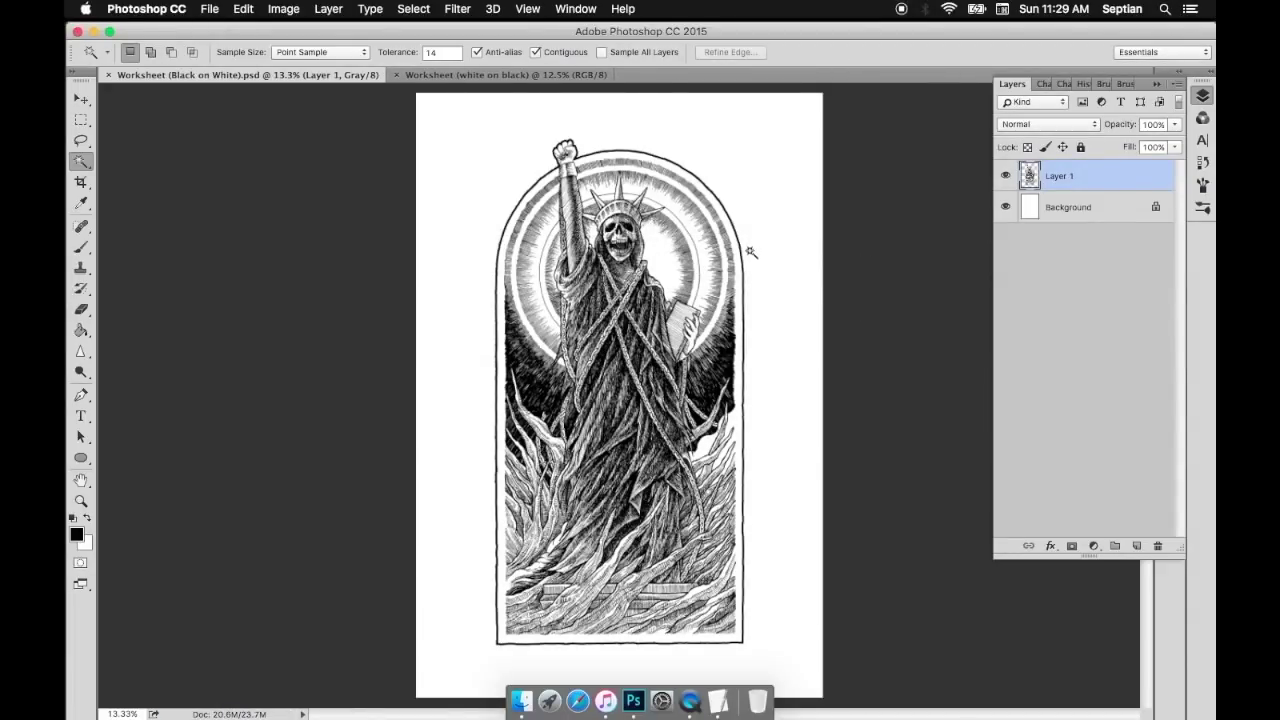
In TextEdit, add the line "Buat lembar kerja baru untuk versi cetak yang berbeda." after a blank line
{"action": "key", "text": "super+Tab"}
{"action": "key", "text": "Return"}
{"action": "key", "text": "Return"}
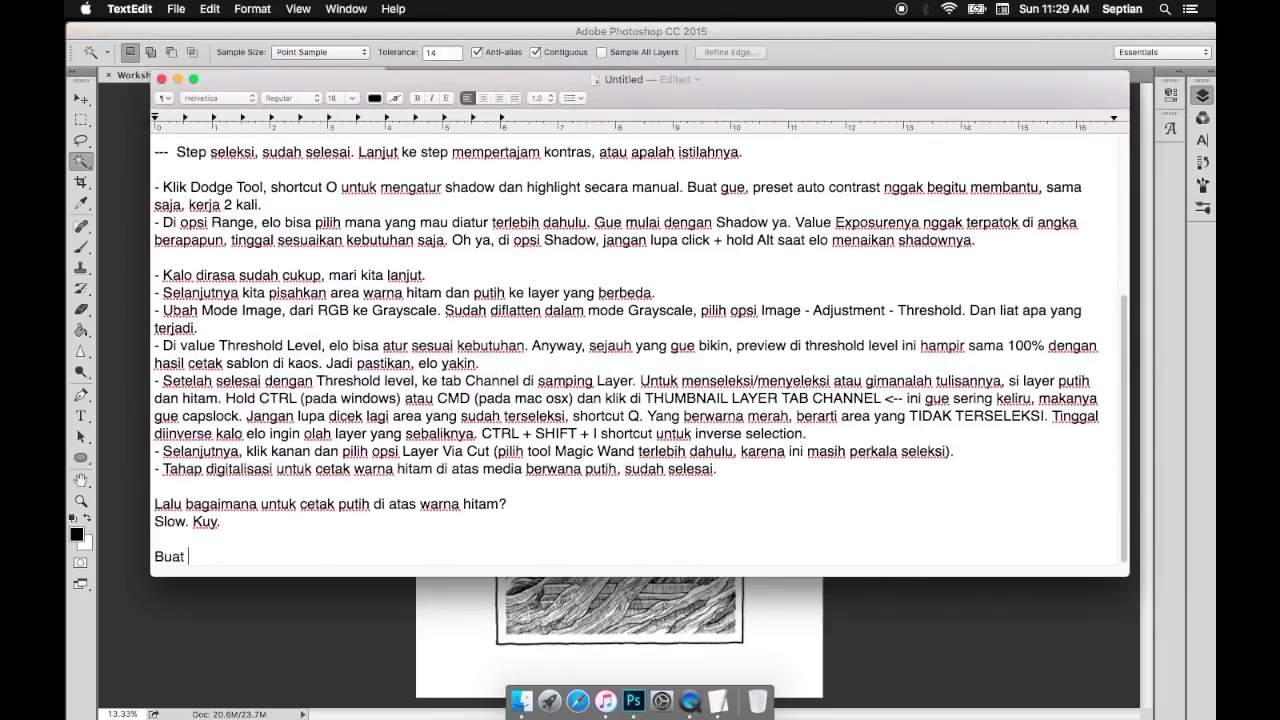
{"action": "type", "text": "lembar kerja baru untuk ve"}
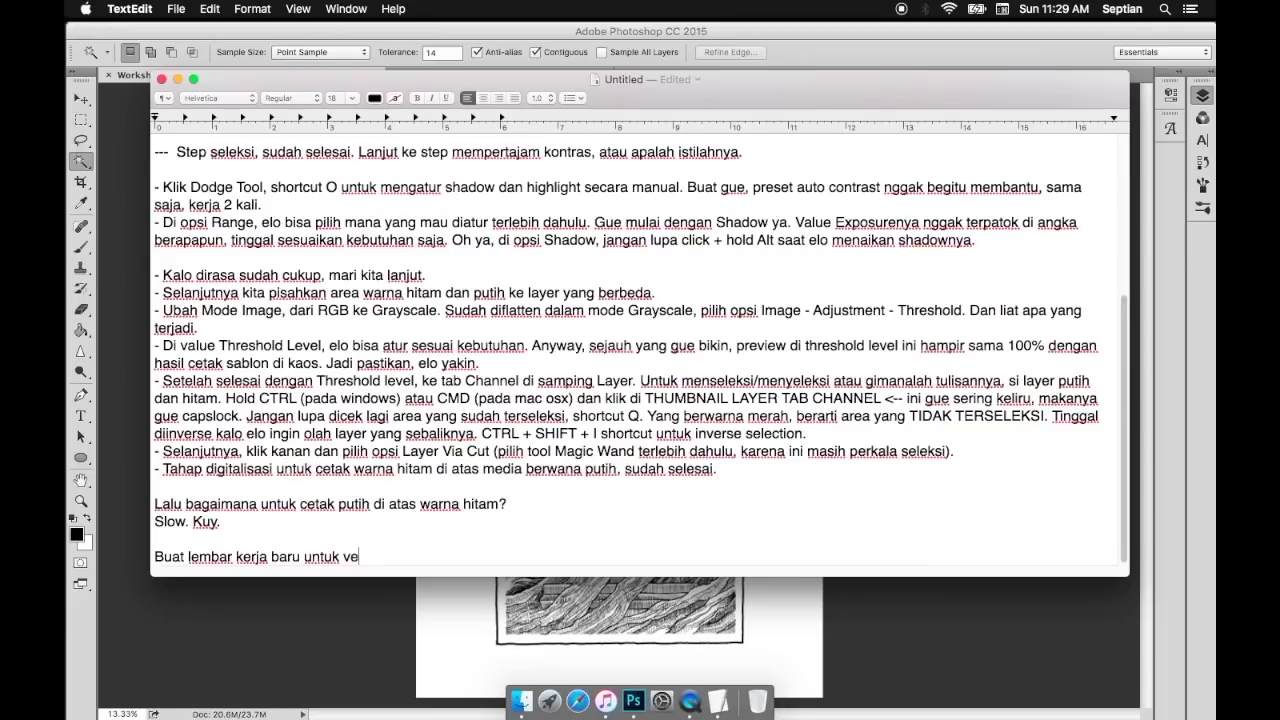
{"action": "type", "text": "rsi cetak yang berbeda."}
{"action": "key", "text": "Return"}
Add the line "Mari kita ambil dari preset yang sudah selesai diset, undo saja beberapa kali, sampai ke tahap sebelum cutting layer."
{"action": "type", "text": "M"}
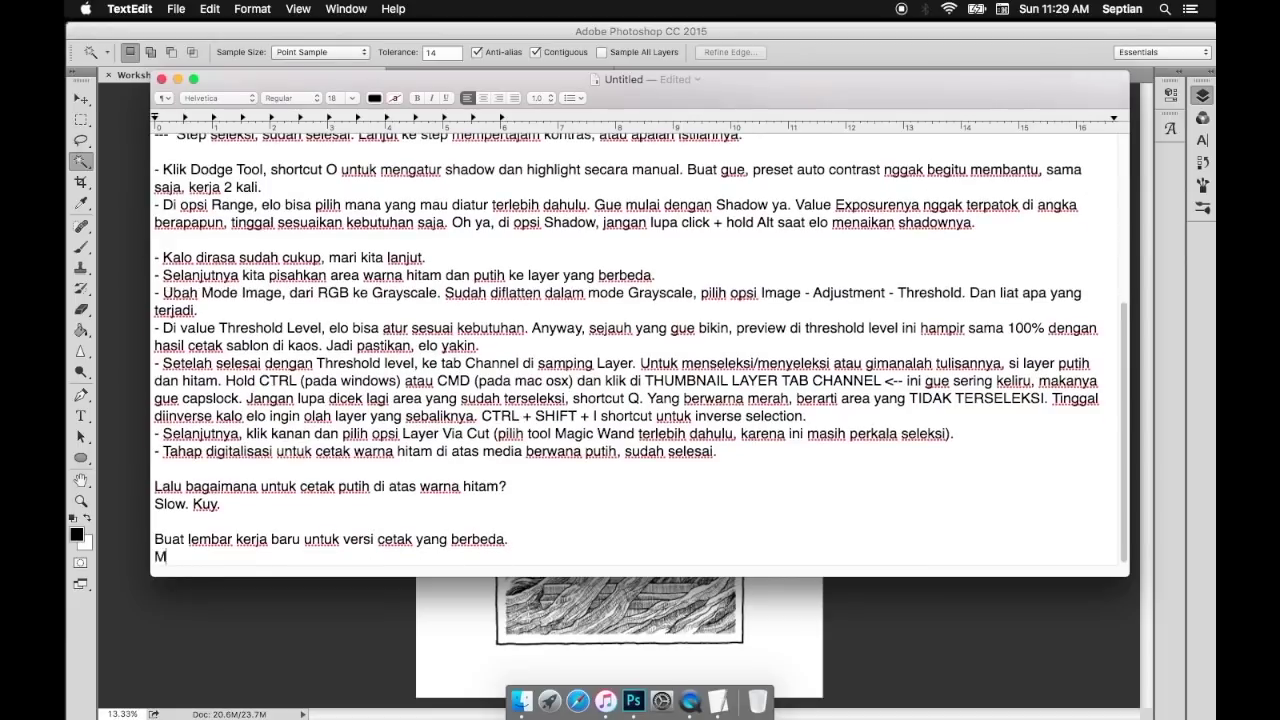
{"action": "type", "text": "ari kita ambil dari preset yang sudah selesai diset"}
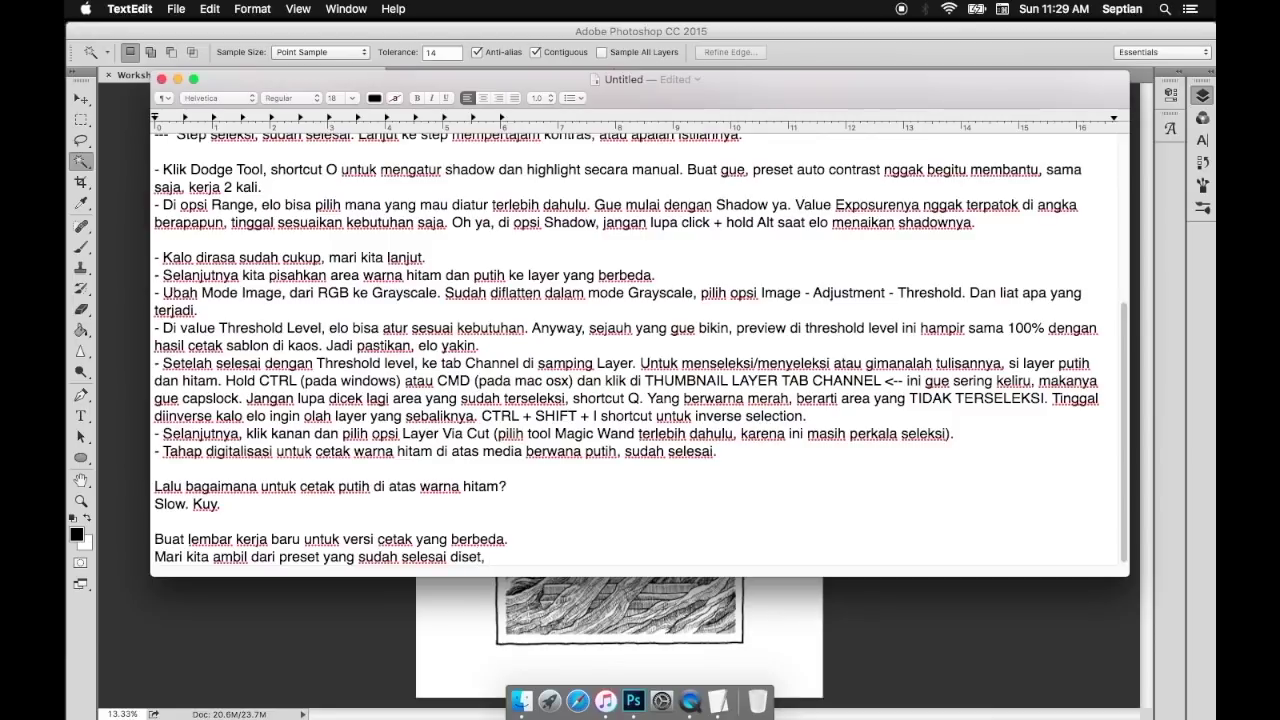
{"action": "type", "text": ", undo saja beberapa kali"}
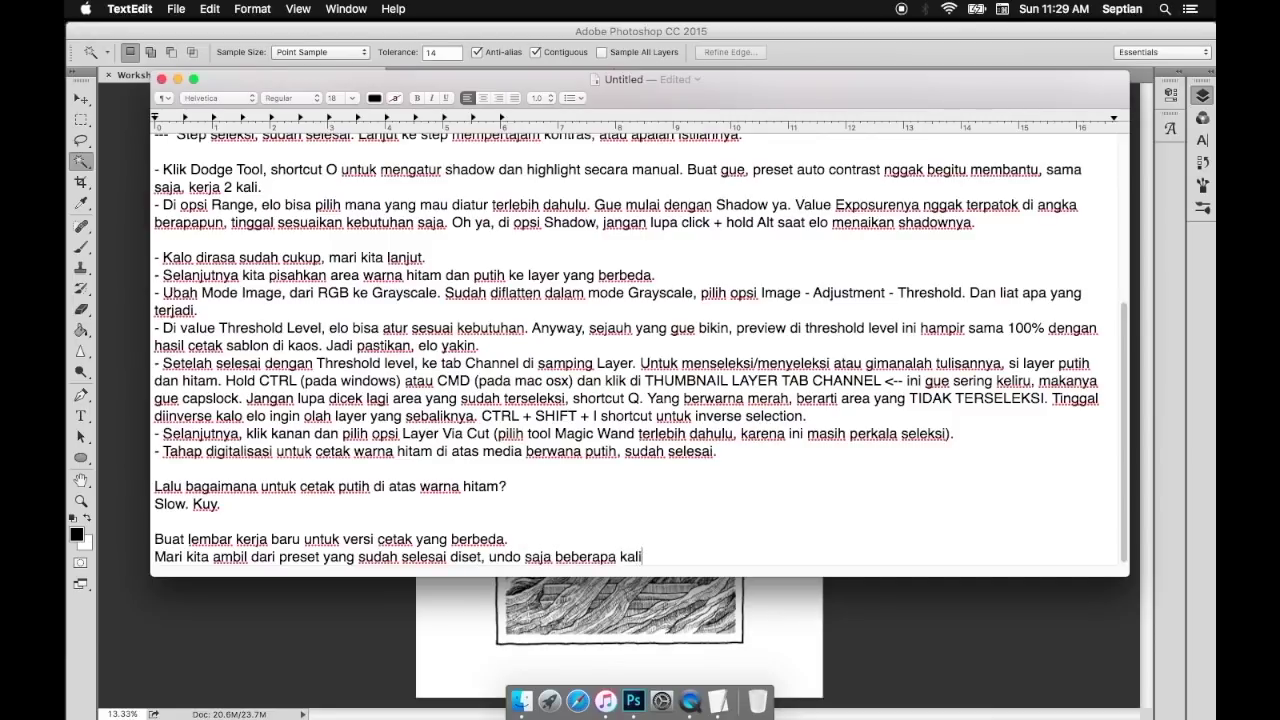
{"action": "type", "text": ", sampai ke tahap sebelum cutting layer."}
In Photoshop, step the drawing's history back to before the layer cut and the channel selection
{"action": "key", "text": "super+Tab"}
{"action": "key", "text": "super+alt+z"}
{"action": "key", "text": "super+alt+z"}
{"action": "key", "text": "super+alt+z"}
{"action": "key", "text": "super+alt+z"}
{"action": "key", "text": "super+alt+z"}
{"action": "key", "text": "super+alt+z"}
{"action": "key", "text": "super+alt+z"}
{"action": "key", "text": "super+alt+z"}
{"action": "key", "text": "super+alt+z"}
{"action": "key", "text": "super+alt+z"}
{"action": "key", "text": "super+alt+z"}
{"action": "key", "text": "super+alt+z"}
{"action": "key", "text": "super+alt+z"}
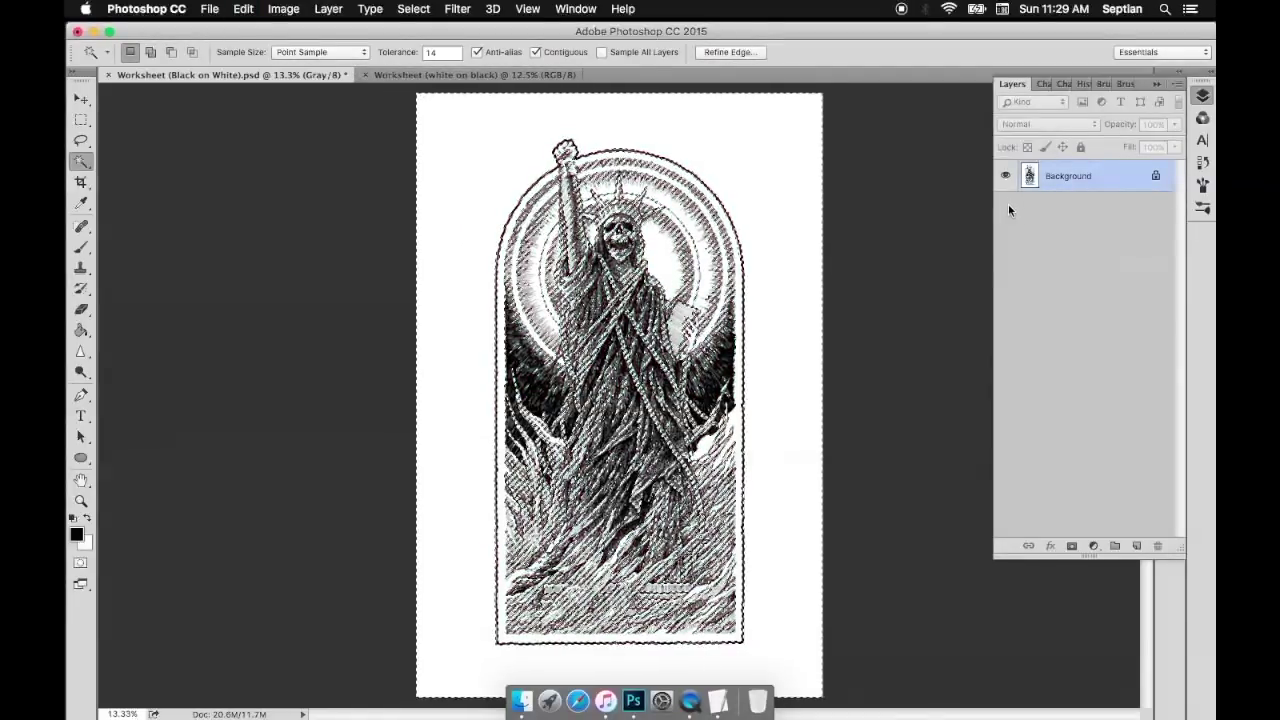
{"action": "key", "text": "super+alt+z"}
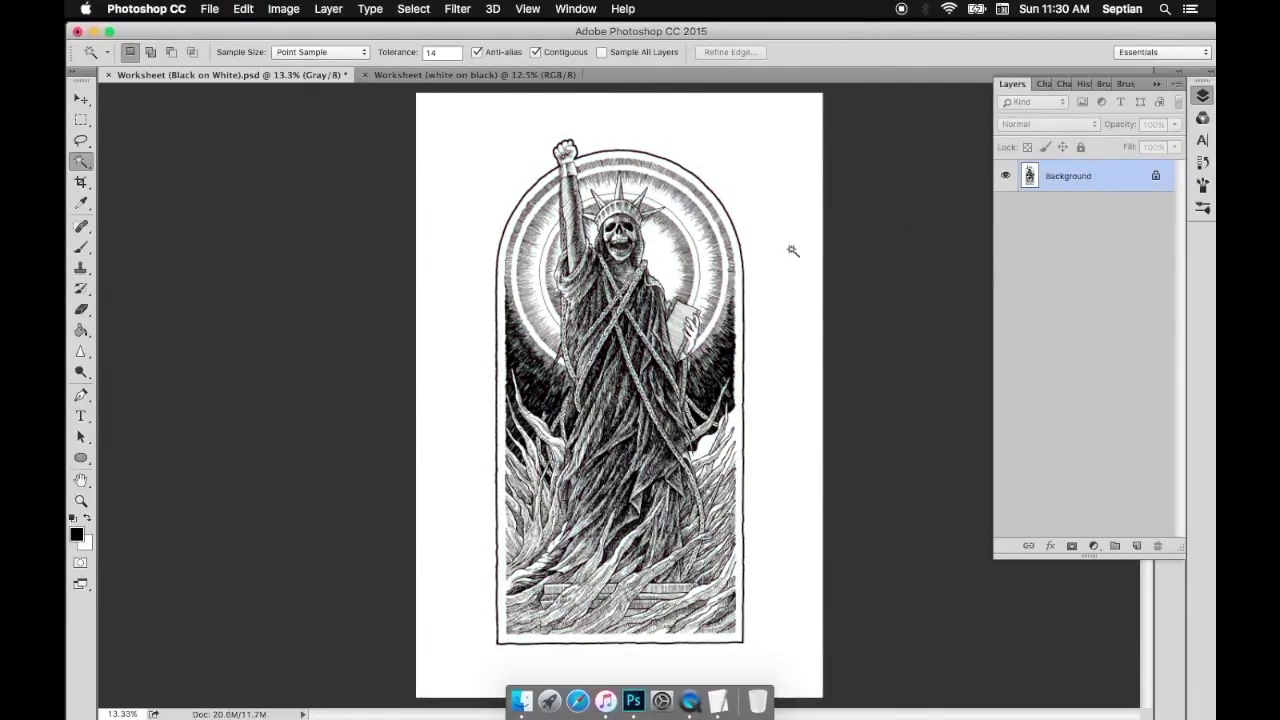
In TextEdit, add the line "- Seleksi area besar untuk kemudian dipindahkan ke layer baru, dan kita ganti (invert) warna backgroundnya."
{"action": "key", "text": "super+Tab"}
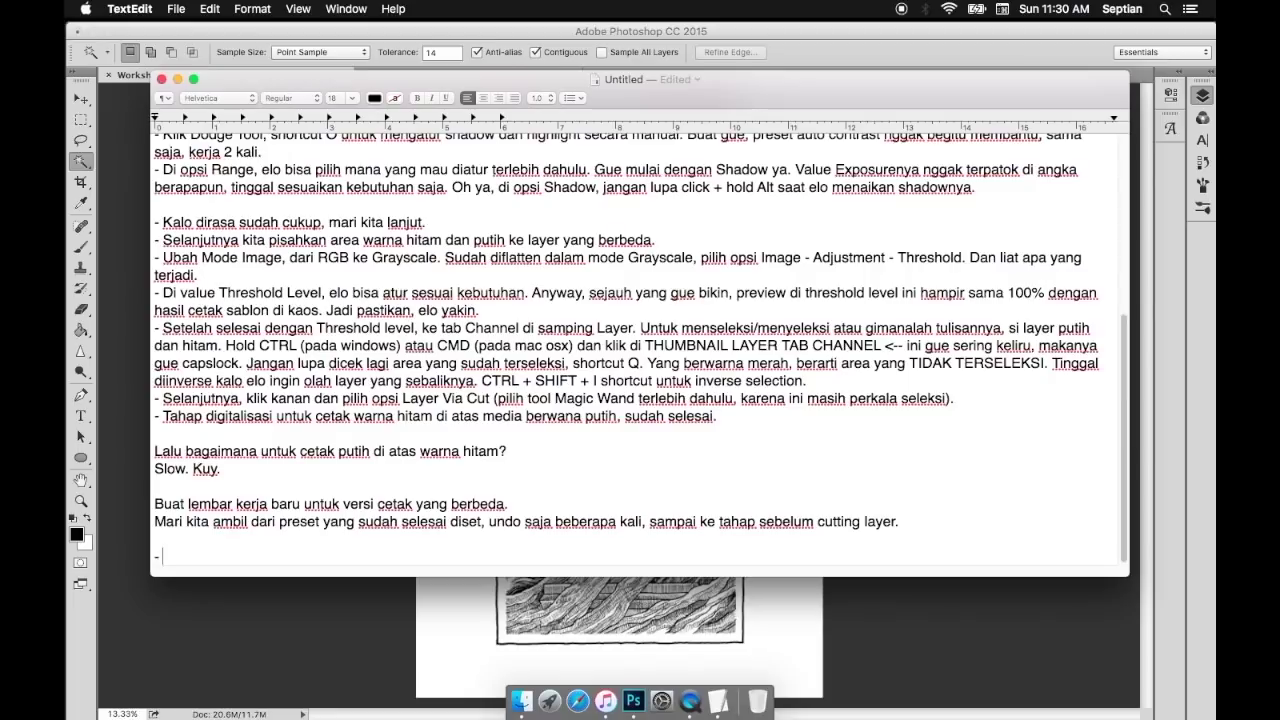
{"action": "key", "text": "BackSpace"}
{"action": "type", "text": "leksi area besar untuk kemudian dipindahkan ke layer baru"}
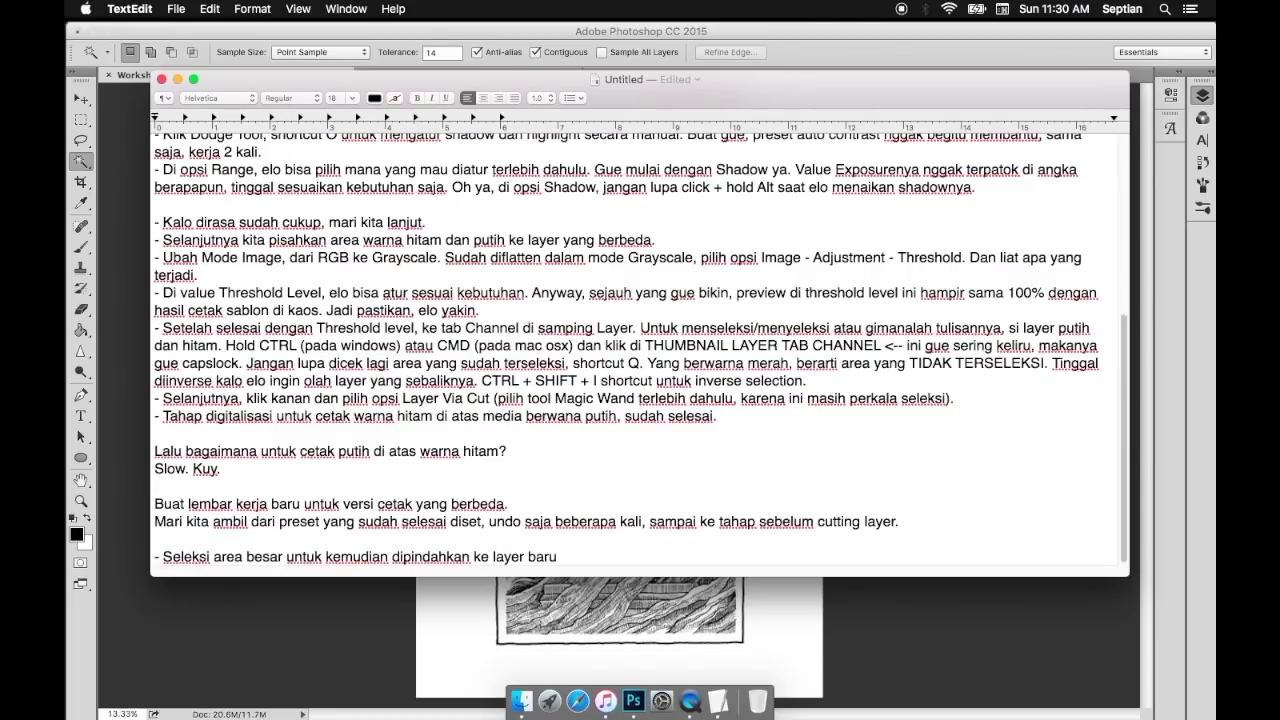
{"action": "type", "text": ", dan kita ganti (inverst) warna baggroundnya."}
In Photoshop, select the white area around the framed drawing, invert the selection, and move the drawing to a new layer
{"action": "key", "text": "super+Tab"}
{"action": "left_click", "coordinate": [777, 173]}
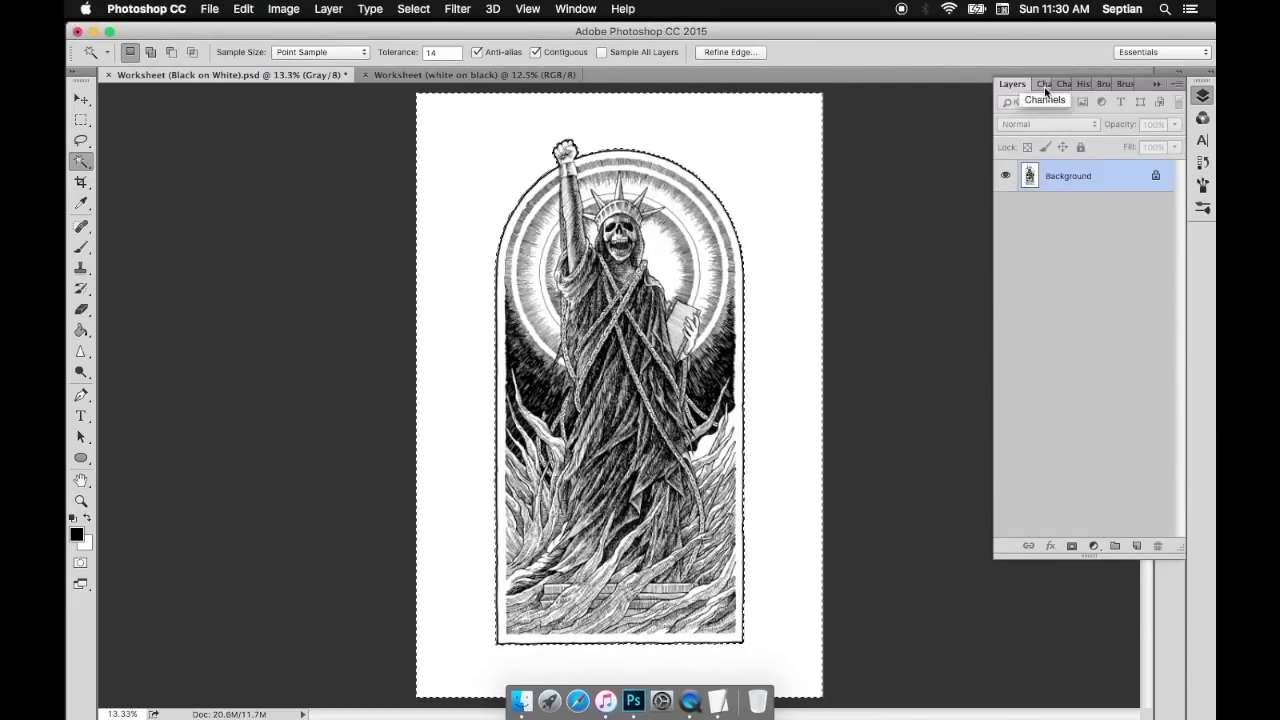
{"action": "left_click", "coordinate": [1046, 92]}
{"action": "left_click", "coordinate": [1012, 84]}
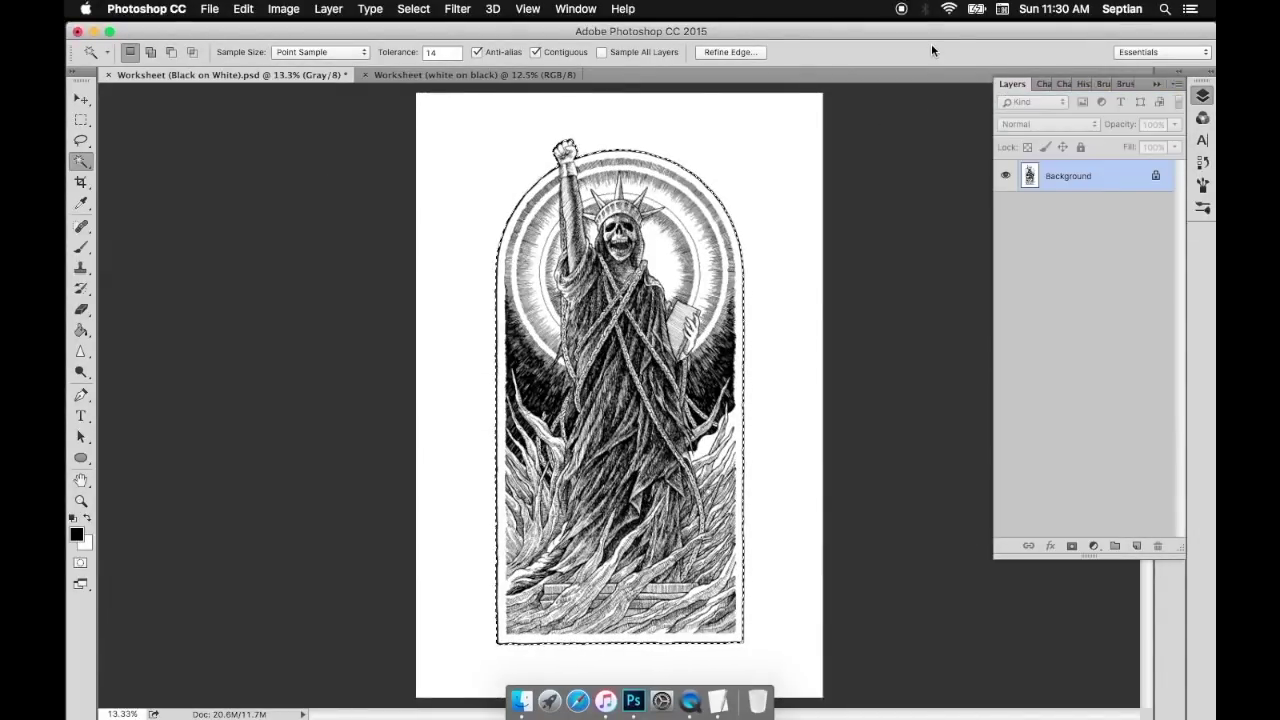
{"action": "key", "text": "super+j"}
Fill the Background layer with black, leaving no active selection
{"action": "left_click", "coordinate": [1108, 210]}
{"action": "key", "text": "x"}
{"action": "key", "text": "super+d"}
{"action": "key", "text": "super+BackSpace"}
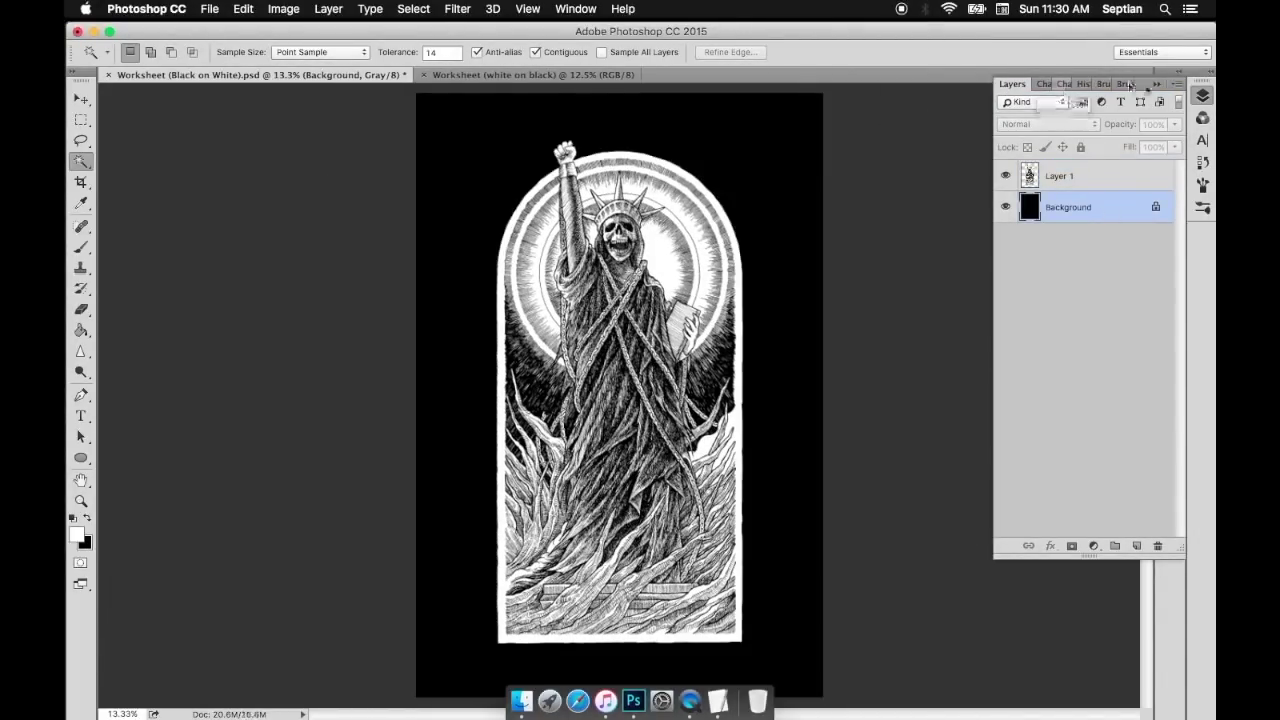
In TextEdit, start a new line reading "- Point tambahan. Apabila layer area gambarnya terpisah,"
{"action": "key", "text": "super+Tab"}
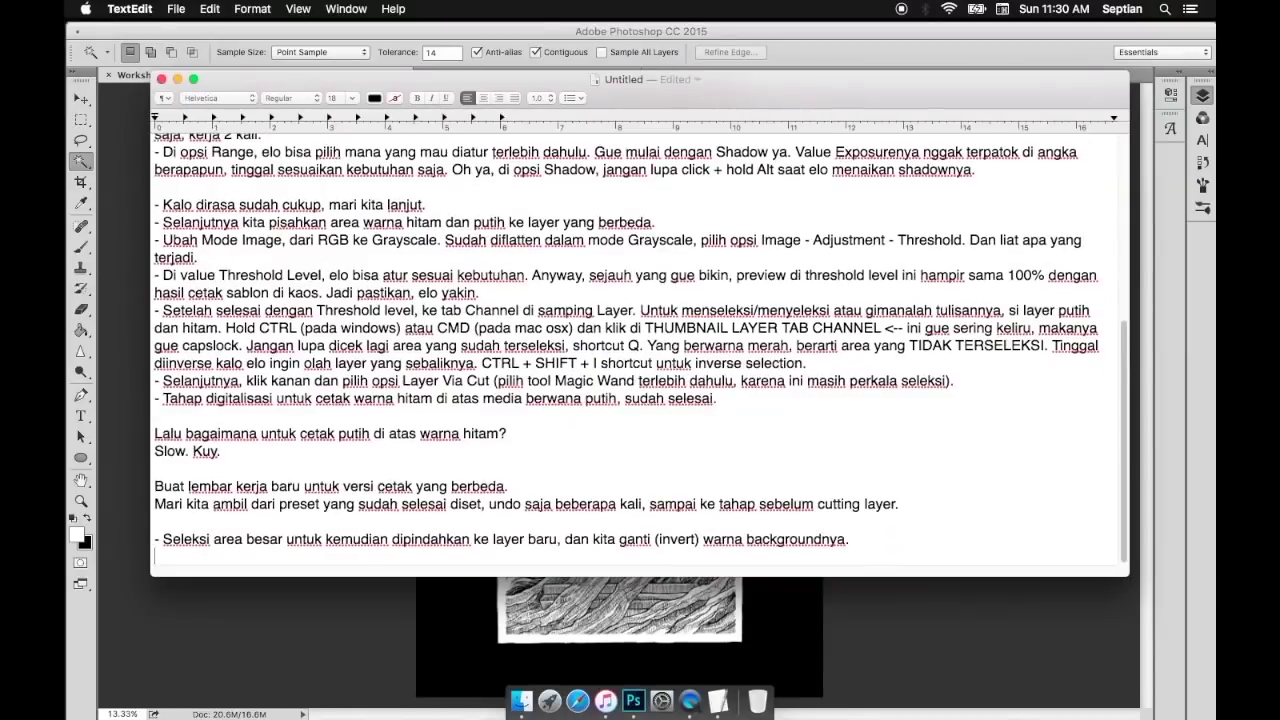
{"action": "key", "text": "BackSpace"}
{"action": "type", "text": "nt tambahan. Apabila"}
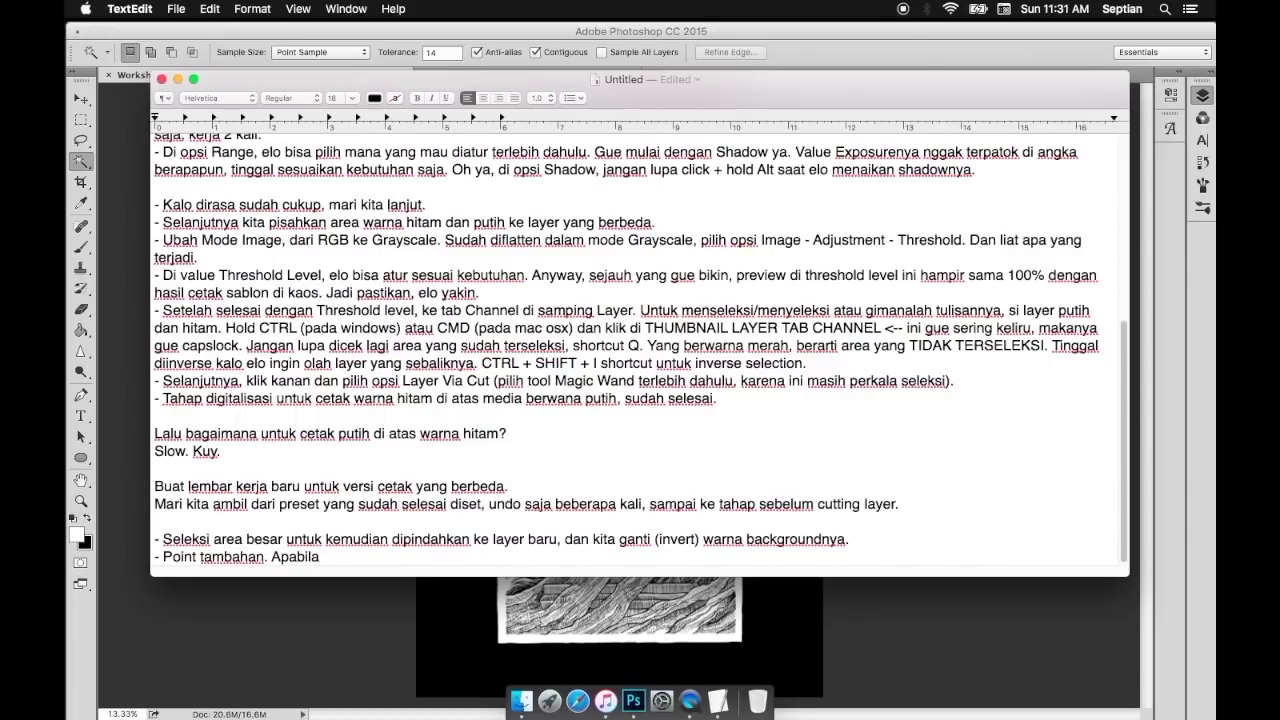
{"action": "type", "text": "yernya"}
{"action": "key", "text": "BackSpace"}
{"action": "key", "text": "BackSpace"}
{"action": "key", "text": "BackSpace"}
{"action": "key", "text": "BackSpace"}
{"action": "key", "text": "BackSpace"}
{"action": "key", "text": "BackSpace"}
{"action": "key", "text": "BackSpace"}
{"action": "key", "text": "BackSpace"}
{"action": "type", "text": "layer area "}
{"action": "type", "text": "gabm"}
{"action": "key", "text": "BackSpace"}
{"action": "key", "text": "BackSpace"}
{"action": "type", "text": "mbarnya terpisah,"}
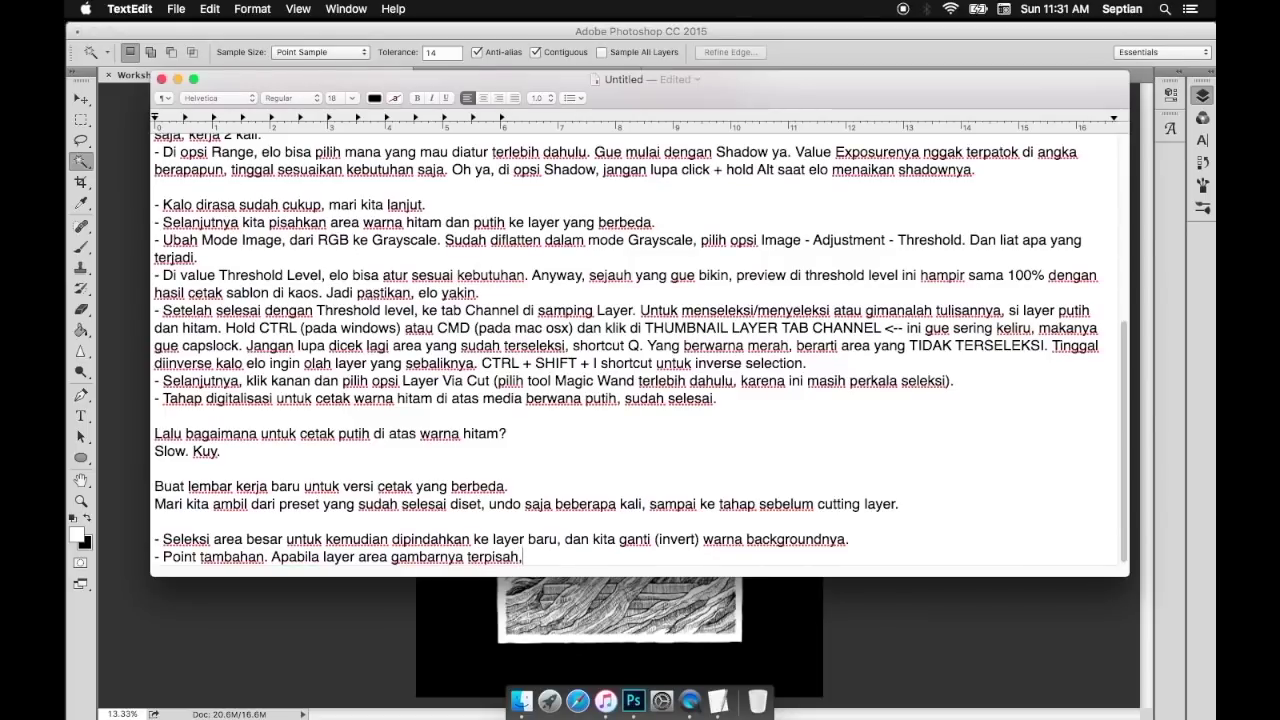
Replace the "Apabila" clause with "Elo harus merge semua layer jadi 1 untuk bisa mengambil layer dari Channel. (Ini setau gue sih, kalo salah, gapapa ya. Maklum otodidak)."
{"action": "left_click", "coordinate": [269, 557], "text": "shift"}
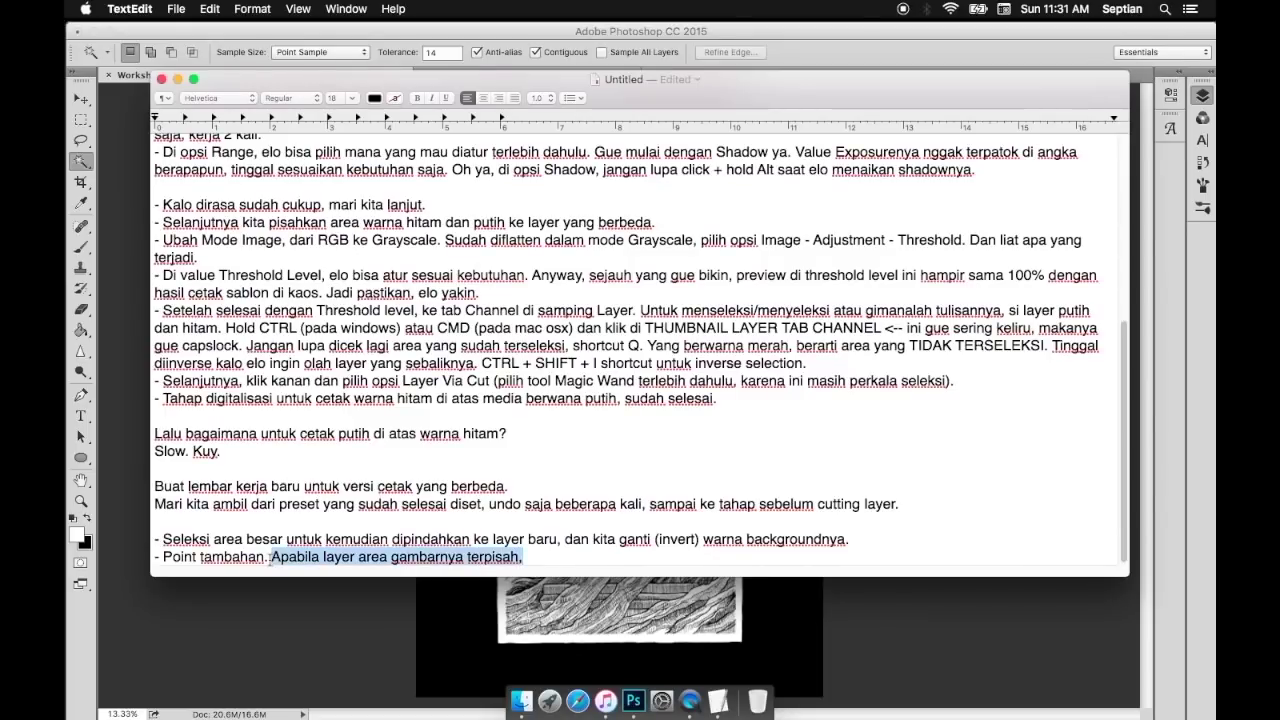
{"action": "type", "text": "Elo harus merge semua layer jadi 1 untuk"}
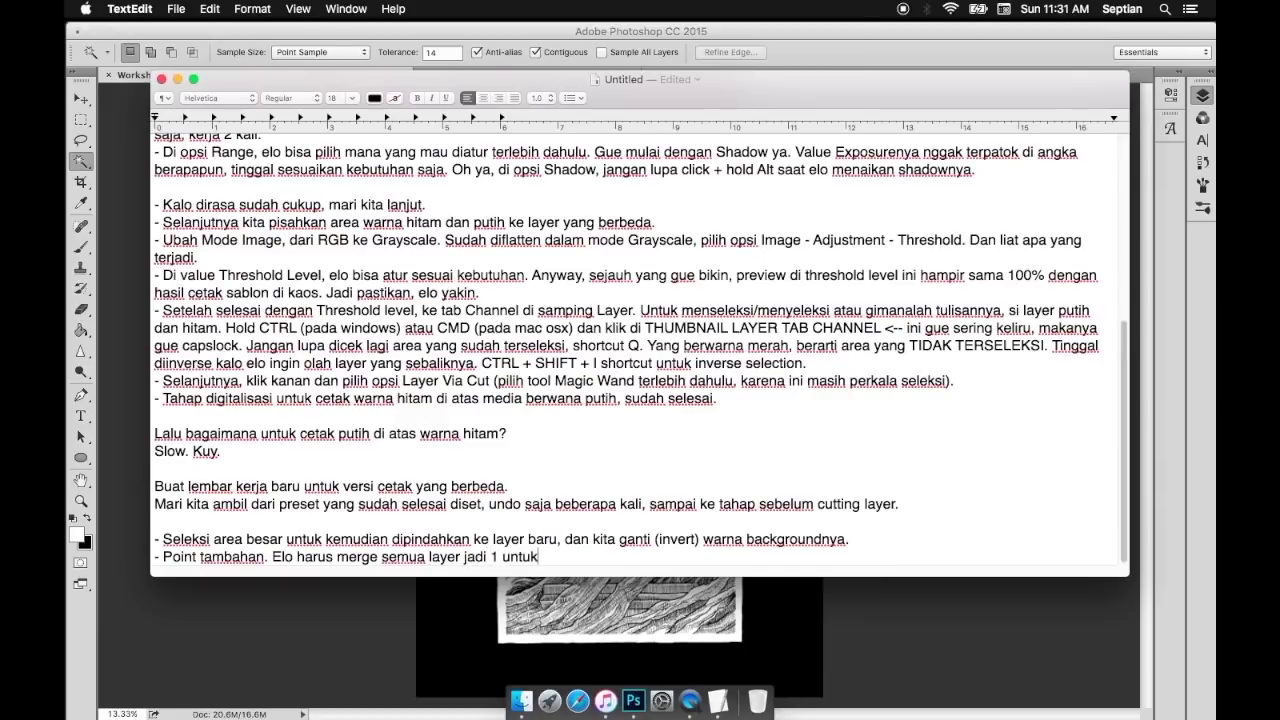
{"action": "type", "text": " bisa mengambil"}
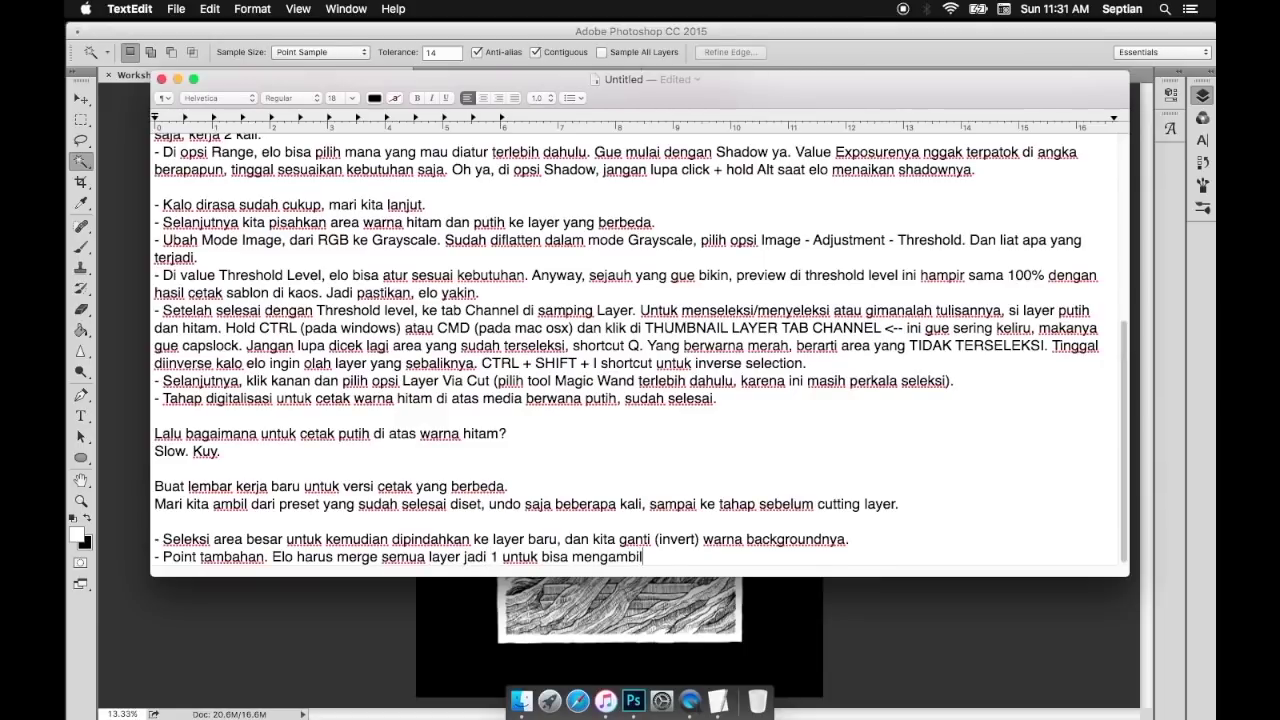
{"action": "type", "text": " layer dari Channel. (Ini setau gue sih, kalo"}
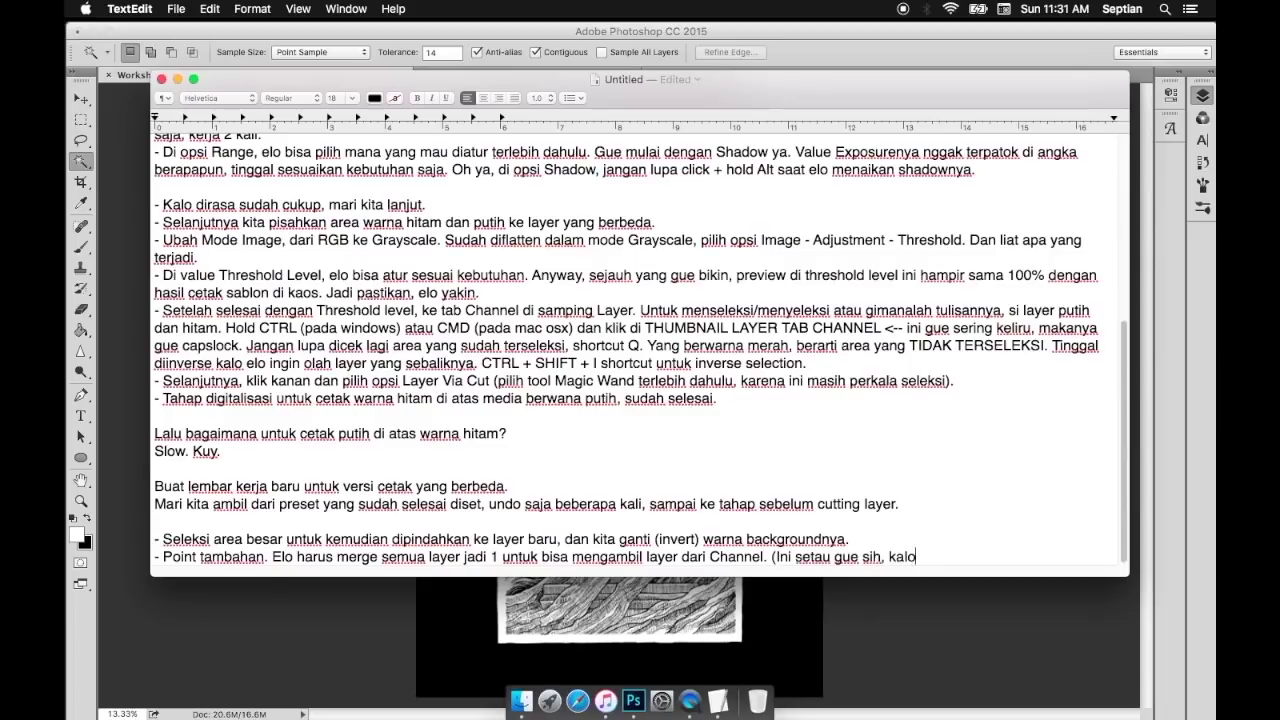
{"action": "type", "text": " salah, gapapa ya. Maklum"}
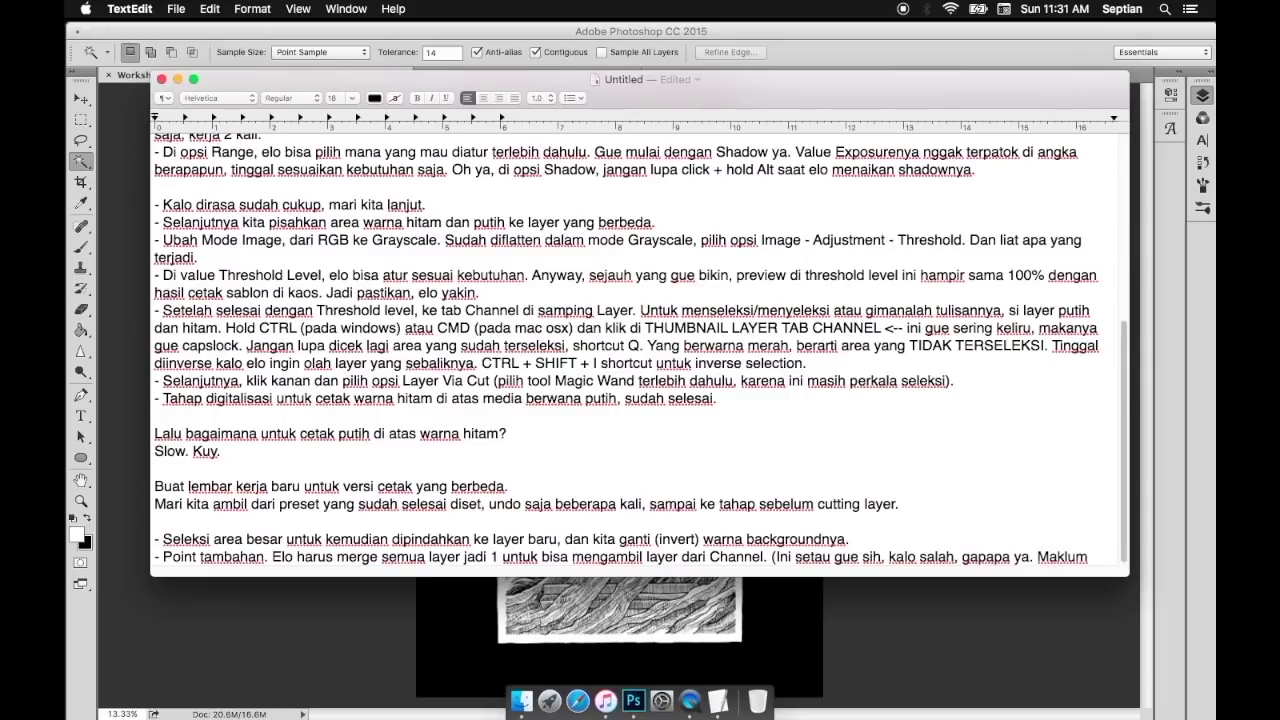
{"action": "type", "text": " otodidak)"}
In Photoshop, merge the drawing layer and the black background into a single layer
{"action": "key", "text": "super+Tab"}
{"action": "left_click", "coordinate": [1090, 182], "text": "shift"}
{"action": "key", "text": "super+e"}
Load the Gray channel as a selection and cut the selected white areas to a new layer
{"action": "left_click", "coordinate": [1043, 84]}
{"action": "left_click", "coordinate": [1025, 109], "text": "super"}
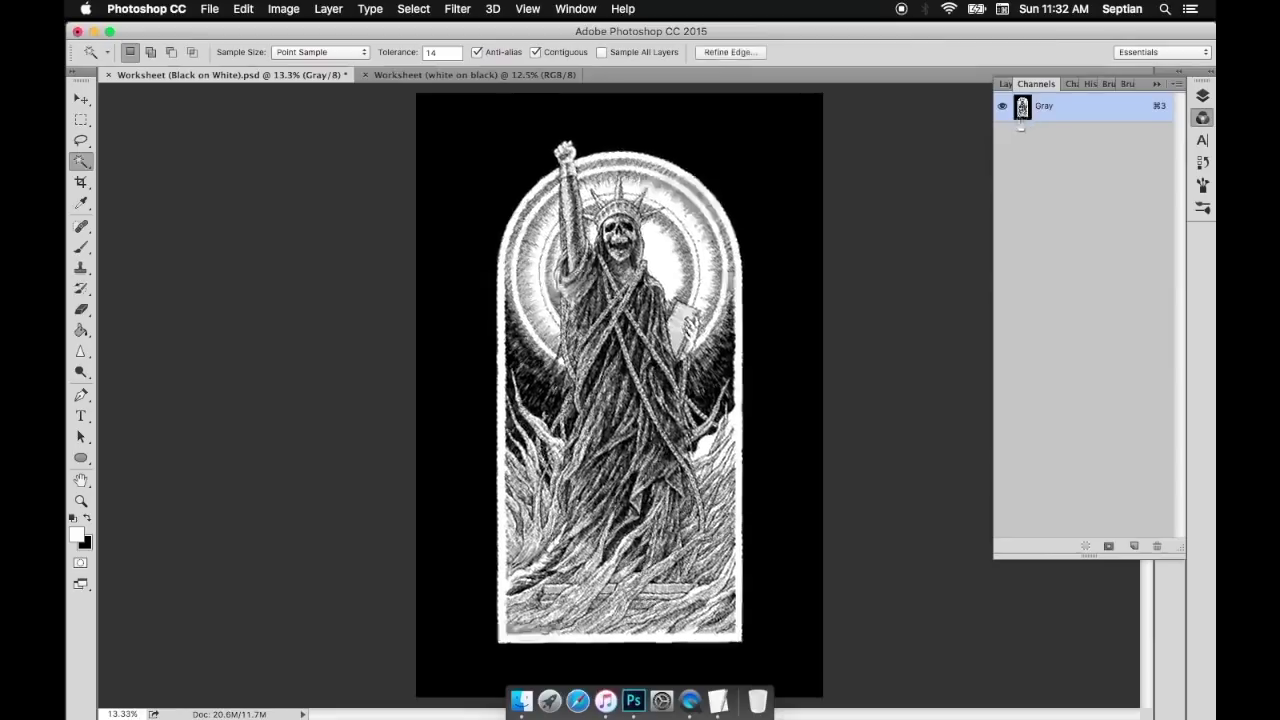
{"action": "key", "text": "super+shift+j"}
{"action": "left_click", "coordinate": [1012, 84]}
{"action": "left_click", "coordinate": [1075, 211]}
{"action": "double_click", "coordinate": [1131, 175]}
{"action": "left_click", "coordinate": [623, 325]}
{"action": "left_click", "coordinate": [957, 139]}
{"action": "left_click_drag", "start_coordinate": [775, 168], "coordinate": [977, 178]}
{"action": "mouse_move", "coordinate": [1017, 297]}
{"action": "left_mouse_down"}
{"action": "mouse_move", "coordinate": [971, 254]}
{"action": "mouse_move", "coordinate": [1091, 274]}
{"action": "mouse_move", "coordinate": [1007, 280]}
{"action": "left_mouse_up"}
{"action": "key", "text": "Escape"}
Convert the image from Grayscale to RGB Color mode without flattening its layers
{"action": "left_click", "coordinate": [282, 9]}
{"action": "left_click", "coordinate": [237, 108]}
{"action": "key", "text": "Escape"}
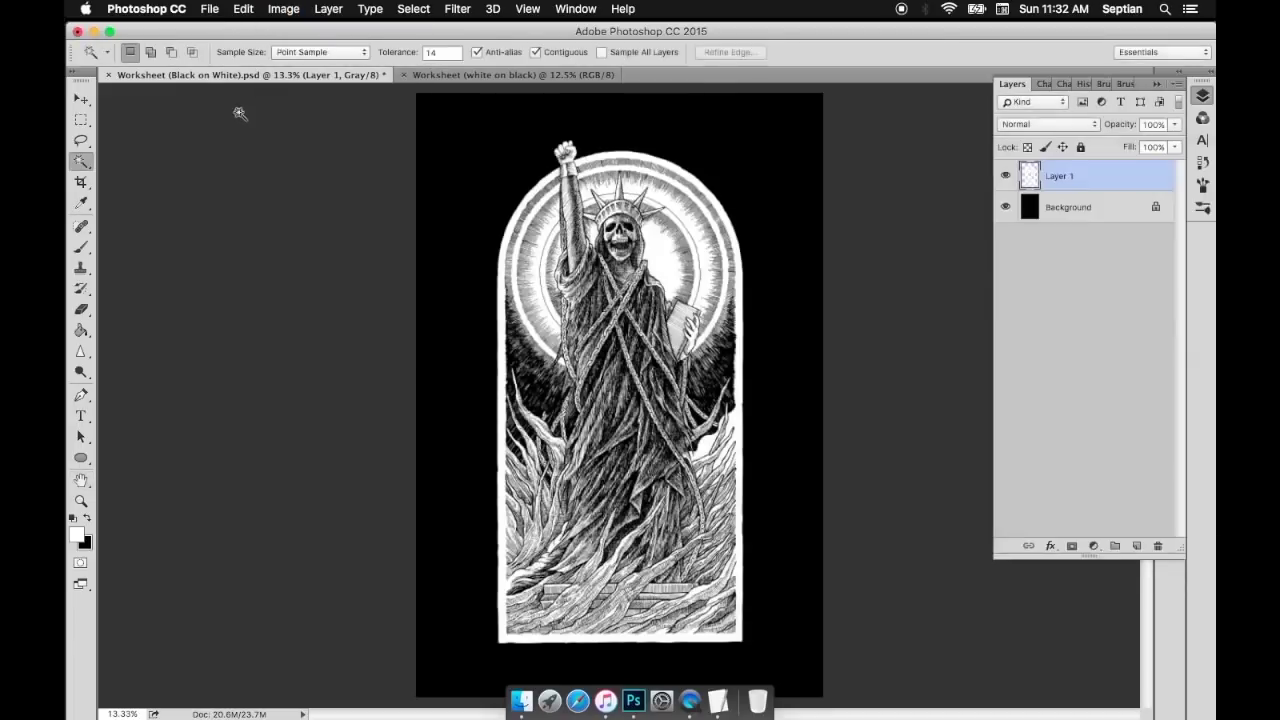
{"action": "left_click", "coordinate": [282, 9]}
{"action": "mouse_move", "coordinate": [278, 32]}
{"action": "left_click", "coordinate": [457, 93]}
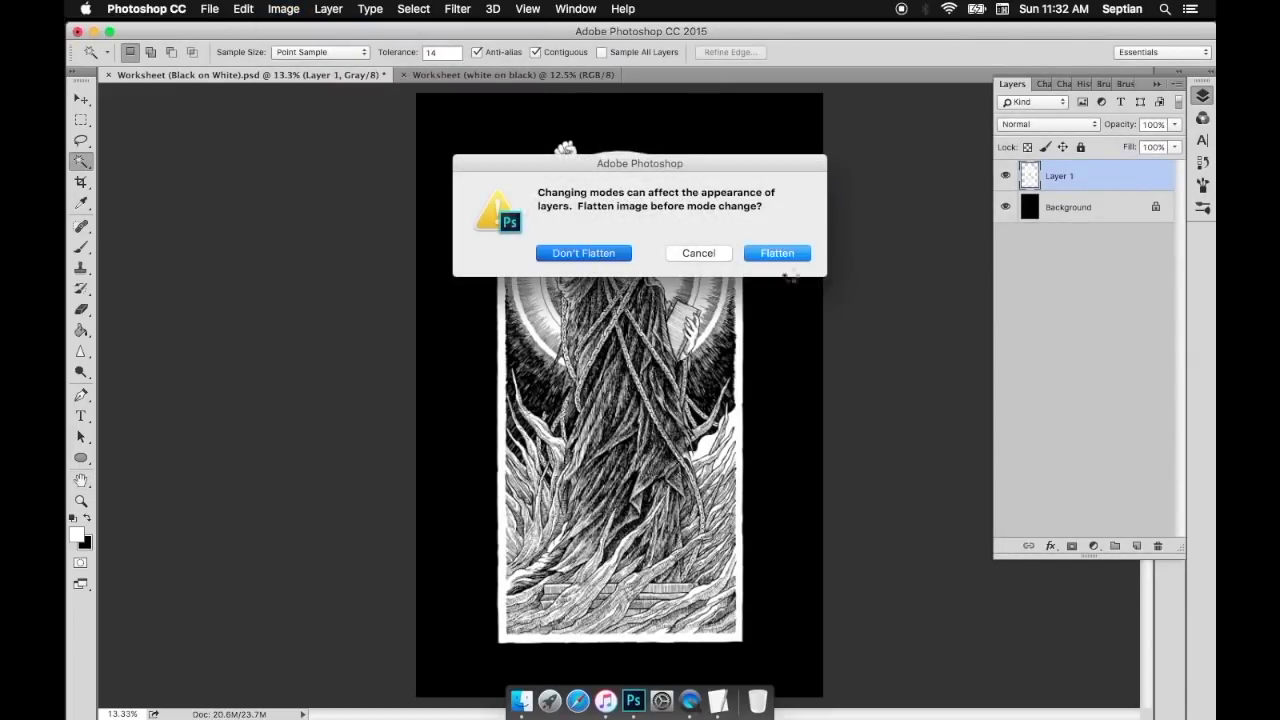
Add a Color Overlay effect to Layer 1 and try the red d02323 as its color
{"action": "double_click", "coordinate": [1157, 176]}
{"action": "left_click", "coordinate": [408, 343]}
{"action": "left_click", "coordinate": [711, 155]}
{"action": "left_click_drag", "start_coordinate": [706, 133], "coordinate": [571, 133]}
{"action": "left_click_drag", "start_coordinate": [540, 106], "coordinate": [1088, 146]}
{"action": "left_click_drag", "start_coordinate": [955, 170], "coordinate": [996, 169]}
{"action": "left_click", "coordinate": [1046, 280]}
{"action": "left_click", "coordinate": [1061, 270]}
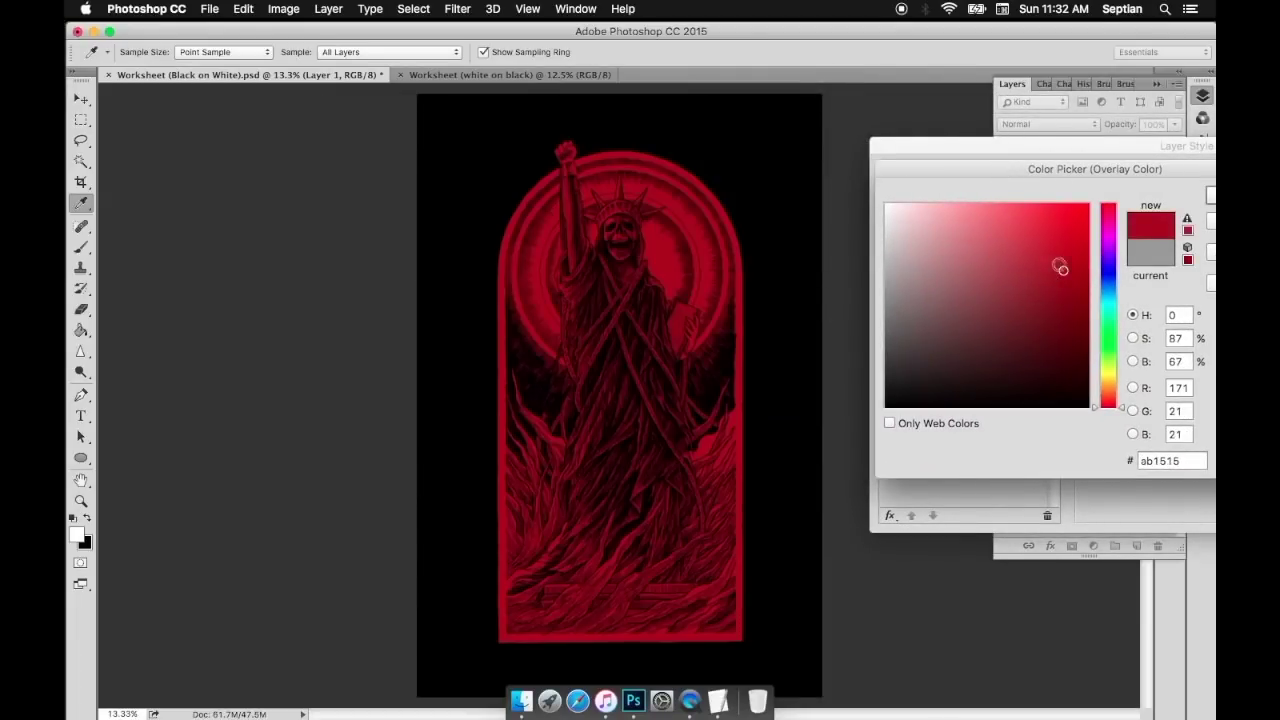
{"action": "left_click", "coordinate": [1054, 241]}
Try the darker red 950505 for the overlay and inspect the drawing's details with it
{"action": "key", "text": "super+plus"}
{"action": "key", "text": "super+plus"}
{"action": "key", "text": "super+plus"}
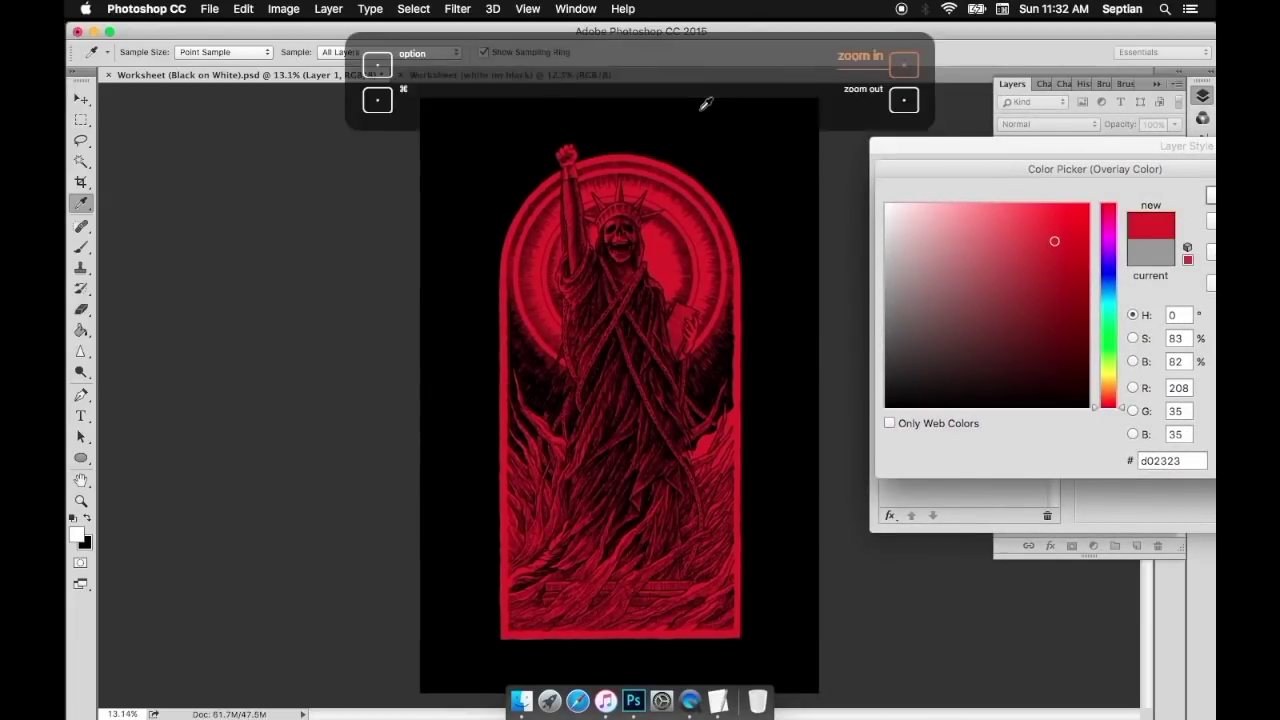
{"action": "key", "text": "super+plus"}
{"action": "left_click_drag", "start_coordinate": [760, 194], "coordinate": [597, 381]}
{"action": "left_click", "coordinate": [1082, 288]}
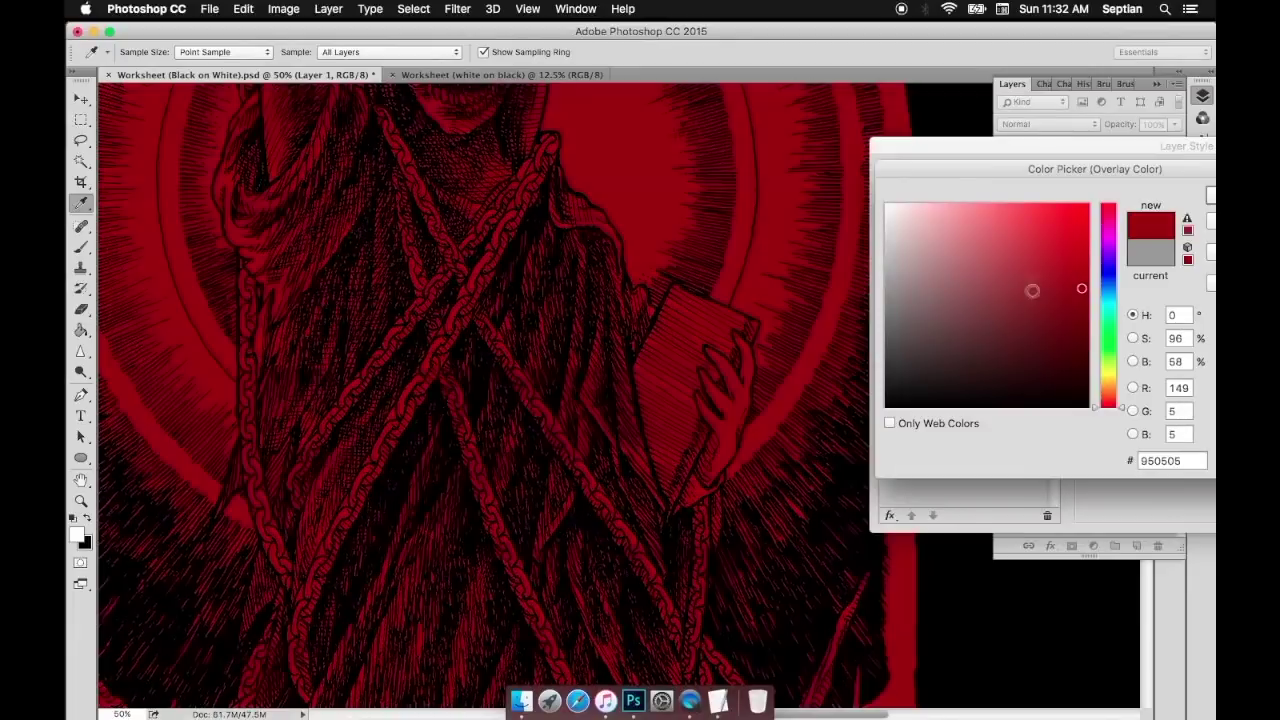
{"action": "left_click_drag", "start_coordinate": [672, 245], "coordinate": [670, 528]}
{"action": "scroll", "coordinate": [637, 240], "scroll_direction": "up", "scroll_amount": 10}
{"action": "scroll", "coordinate": [600, 266], "scroll_direction": "down", "scroll_amount": 7}
{"action": "scroll", "coordinate": [618, 272], "scroll_direction": "down", "scroll_amount": 6}
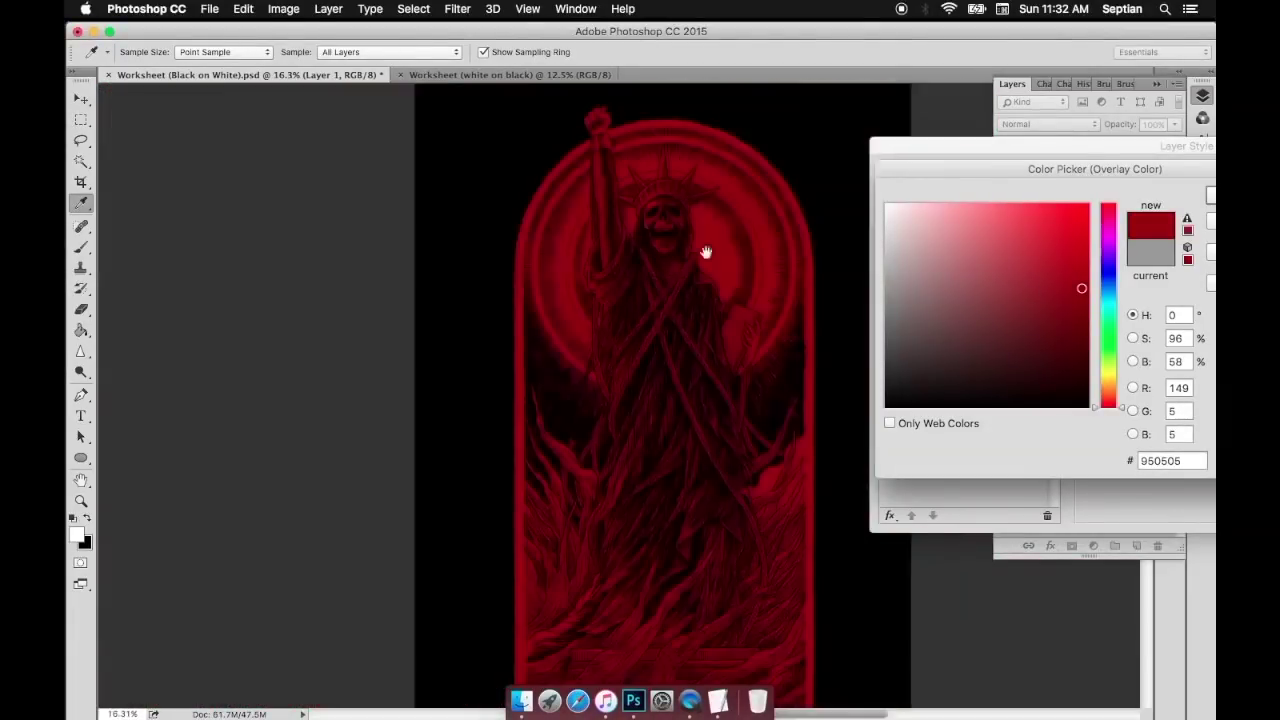
{"action": "key", "text": "super+0"}
Set the Color Overlay to the tan color b1a06c and apply the layer style
{"action": "left_click_drag", "start_coordinate": [1006, 168], "coordinate": [711, 207]}
{"action": "left_click", "coordinate": [813, 406]}
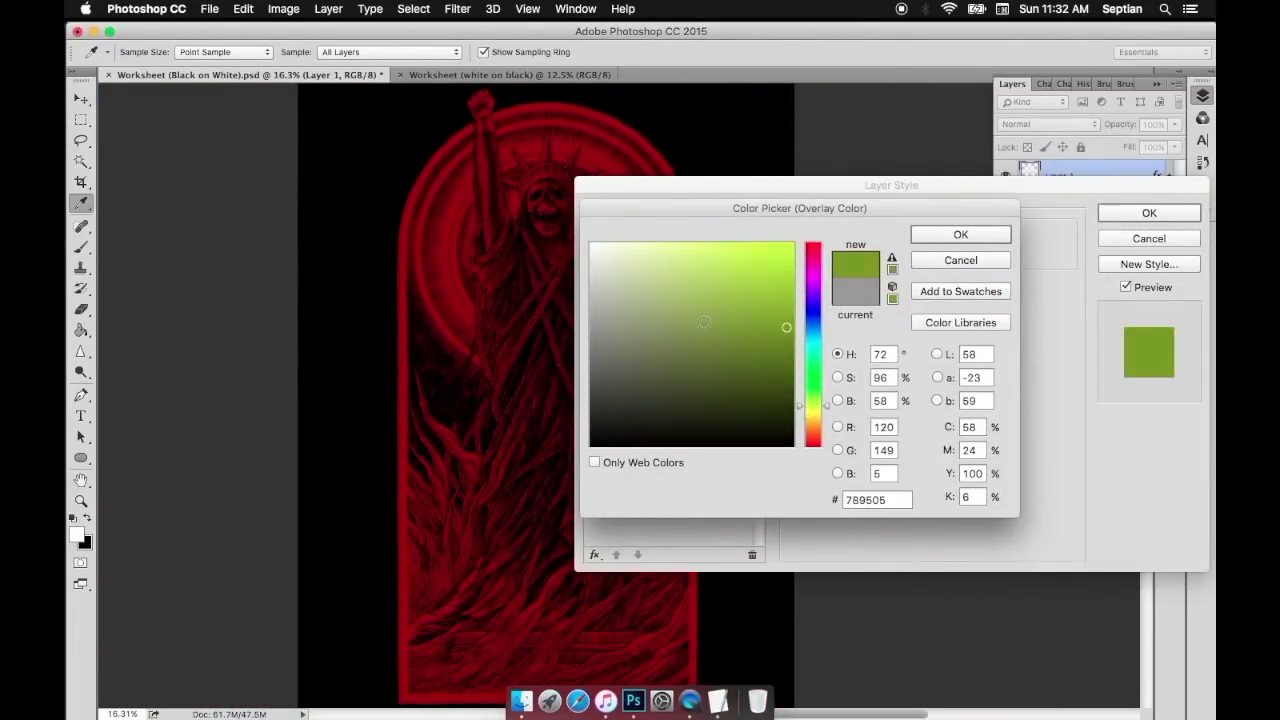
{"action": "left_click", "coordinate": [698, 320]}
{"action": "left_click", "coordinate": [771, 277]}
{"action": "left_click", "coordinate": [742, 331]}
{"action": "left_click", "coordinate": [814, 413]}
{"action": "left_click", "coordinate": [813, 422]}
{"action": "left_click", "coordinate": [669, 304]}
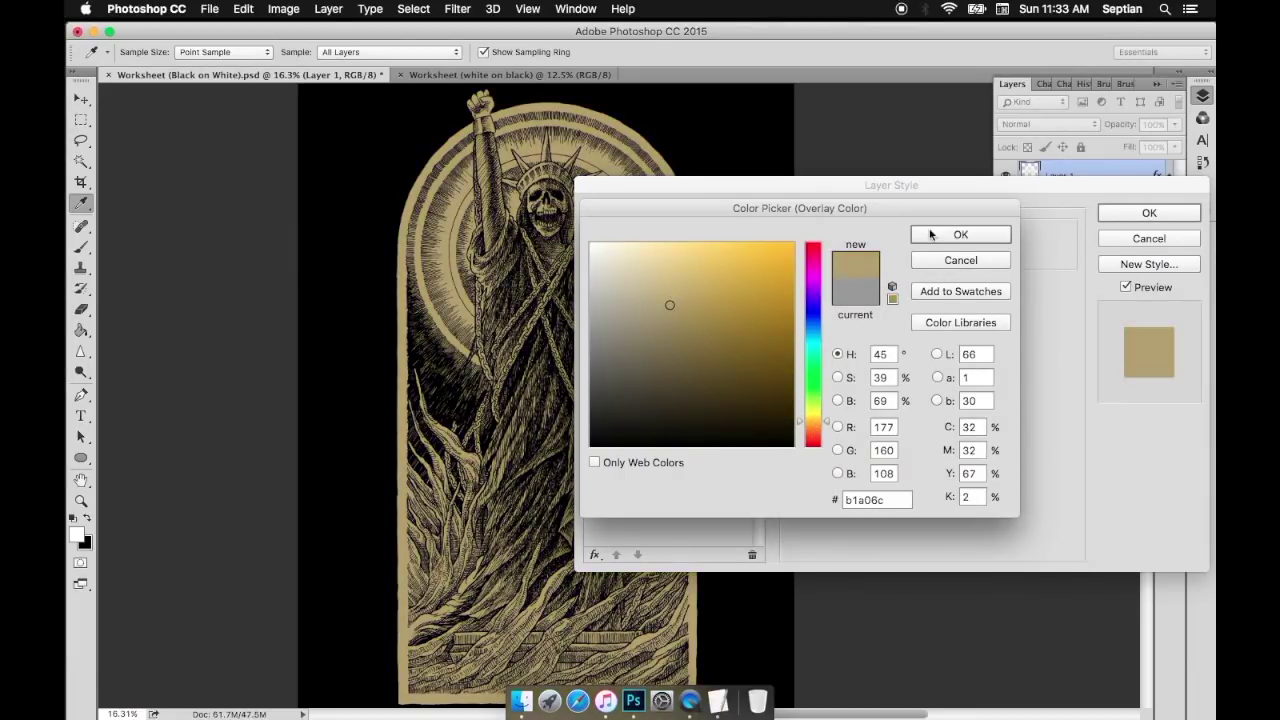
{"action": "left_click", "coordinate": [931, 234]}
{"action": "left_click", "coordinate": [1120, 217]}
In TextEdit, add the line "- Nah, selesai. Sekiranya elo mau ganti layer warna putih jadi warna-warna selain Black/White, jangan lupa ubah mode Image ke RGB dari Grayscale."
{"action": "key", "text": "super+Tab"}
{"action": "key", "text": "Return"}
{"action": "type", "text": "- Nah,"}
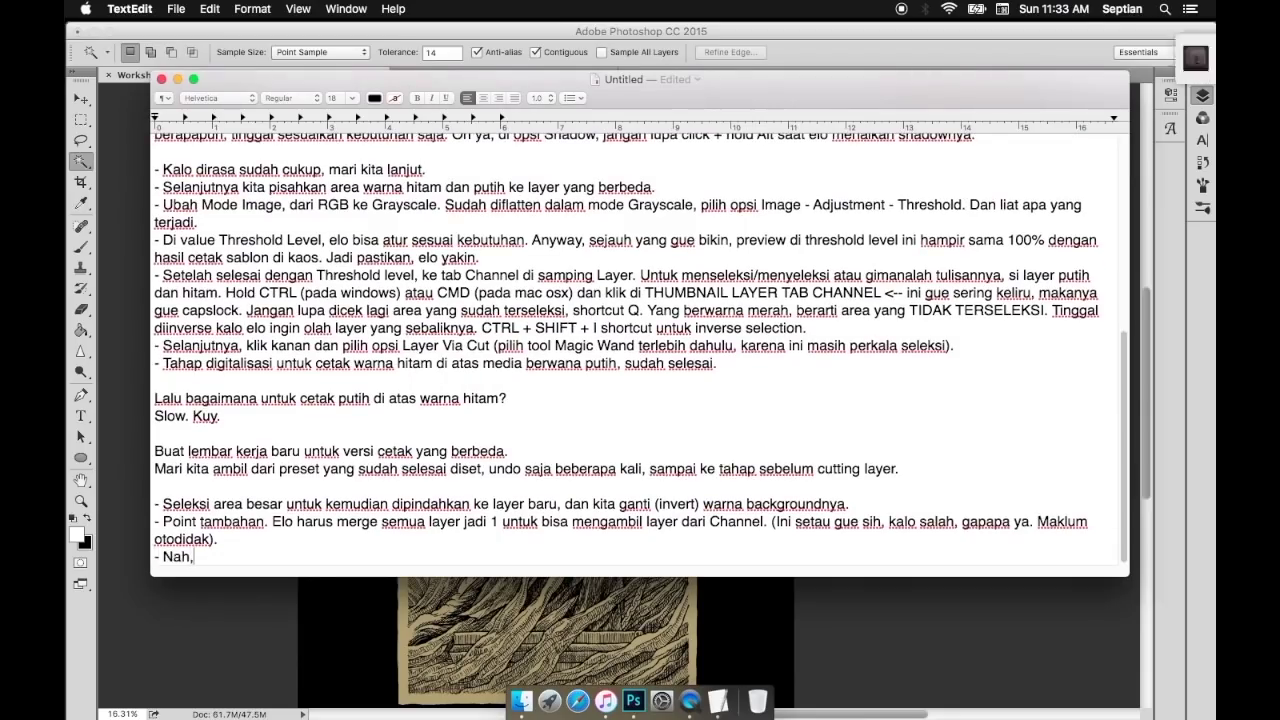
{"action": "type", "text": " selesai. Sekiranya elo mau ganti "}
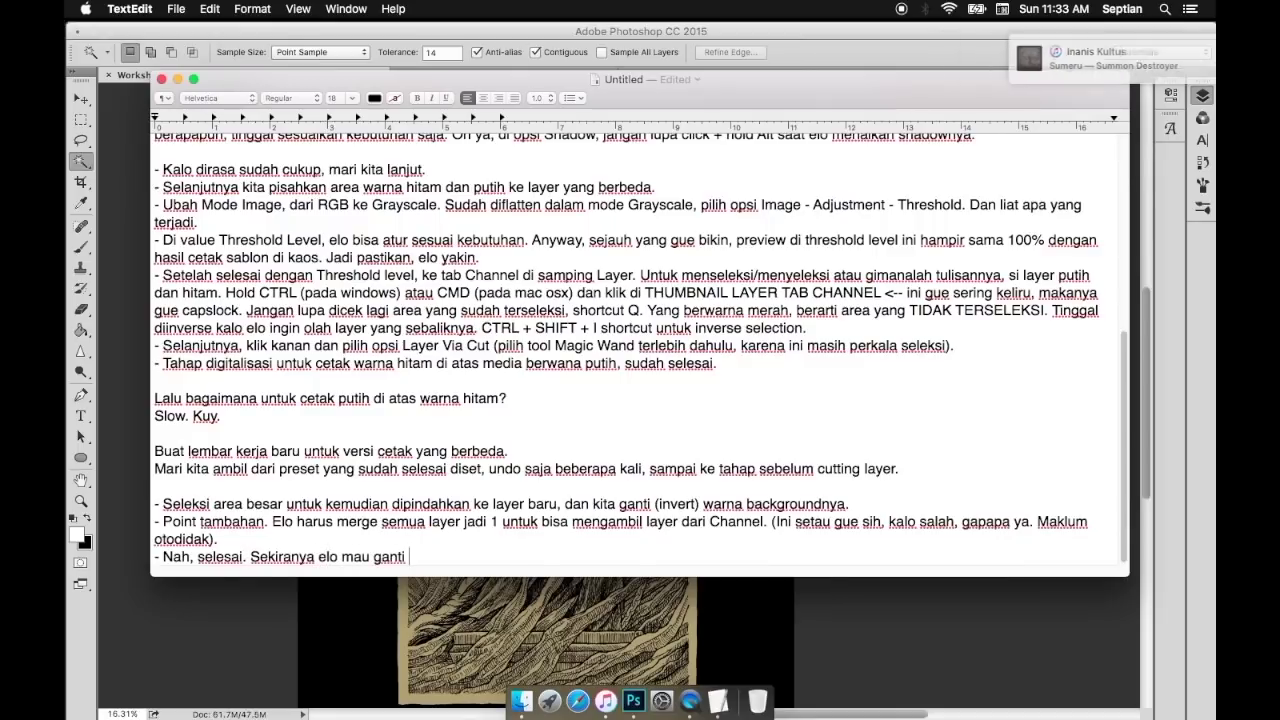
{"action": "type", "text": "layer warna putih jadi warna-waran"}
{"action": "key", "text": "BackSpace"}
{"action": "key", "text": "BackSpace"}
{"action": "type", "text": "na selain Black/White, jangan lupa ubah"}
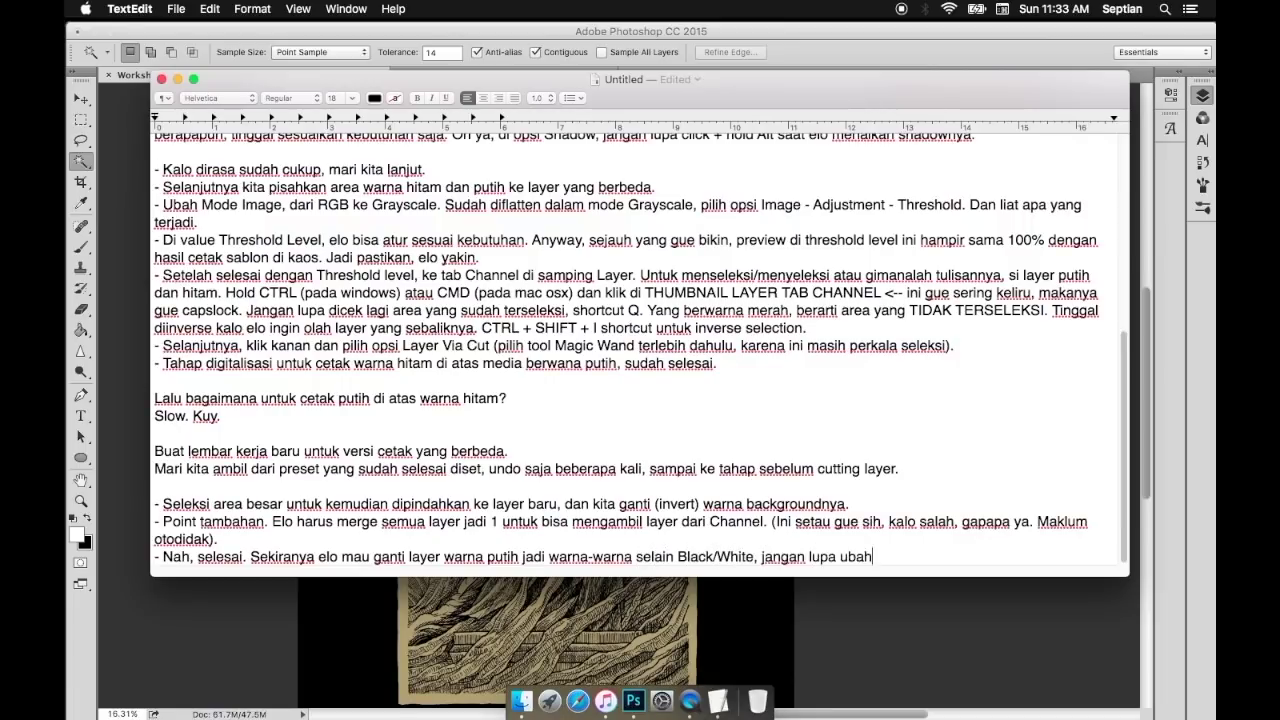
{"action": "type", "text": " mode Image ke RGB dari Grayscale."}
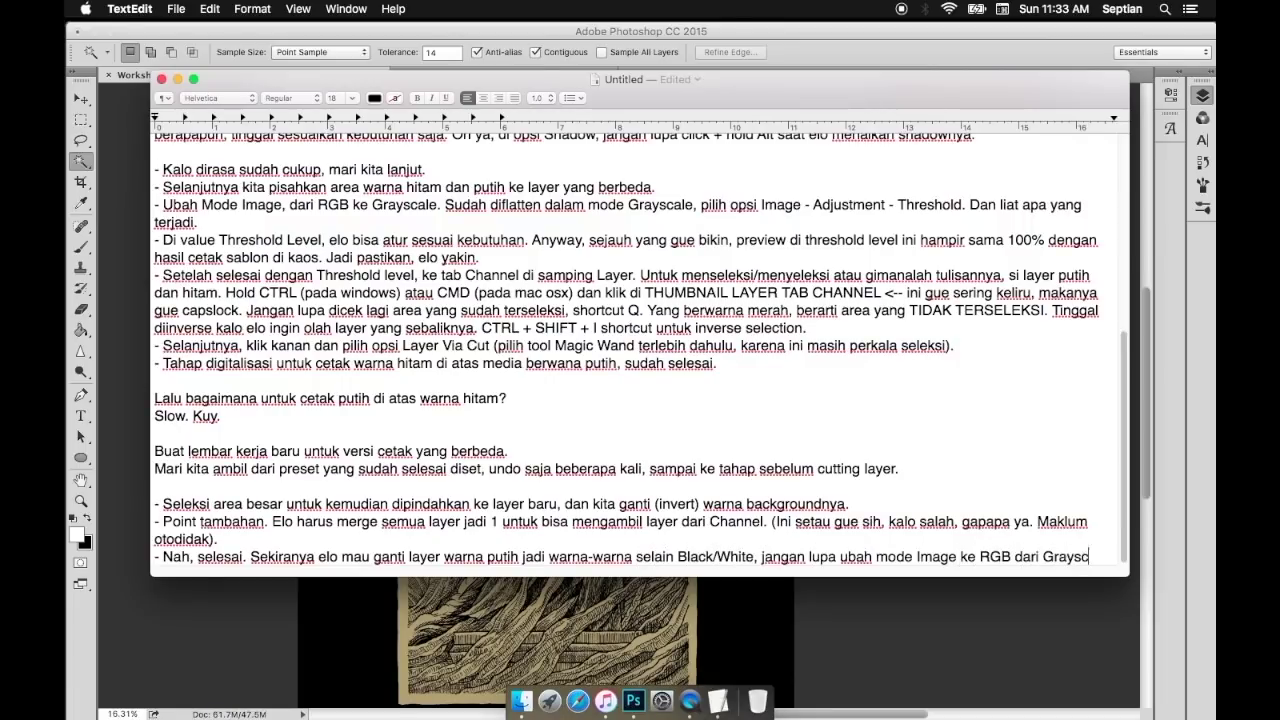
Return to Photoshop, switch to the Brush tool, and open the brush tip settings
{"action": "left_click", "coordinate": [1127, 588]}
{"action": "scroll", "coordinate": [674, 368], "scroll_direction": "up", "scroll_amount": 5}
{"action": "scroll", "coordinate": [638, 268], "scroll_direction": "down", "scroll_amount": 8}
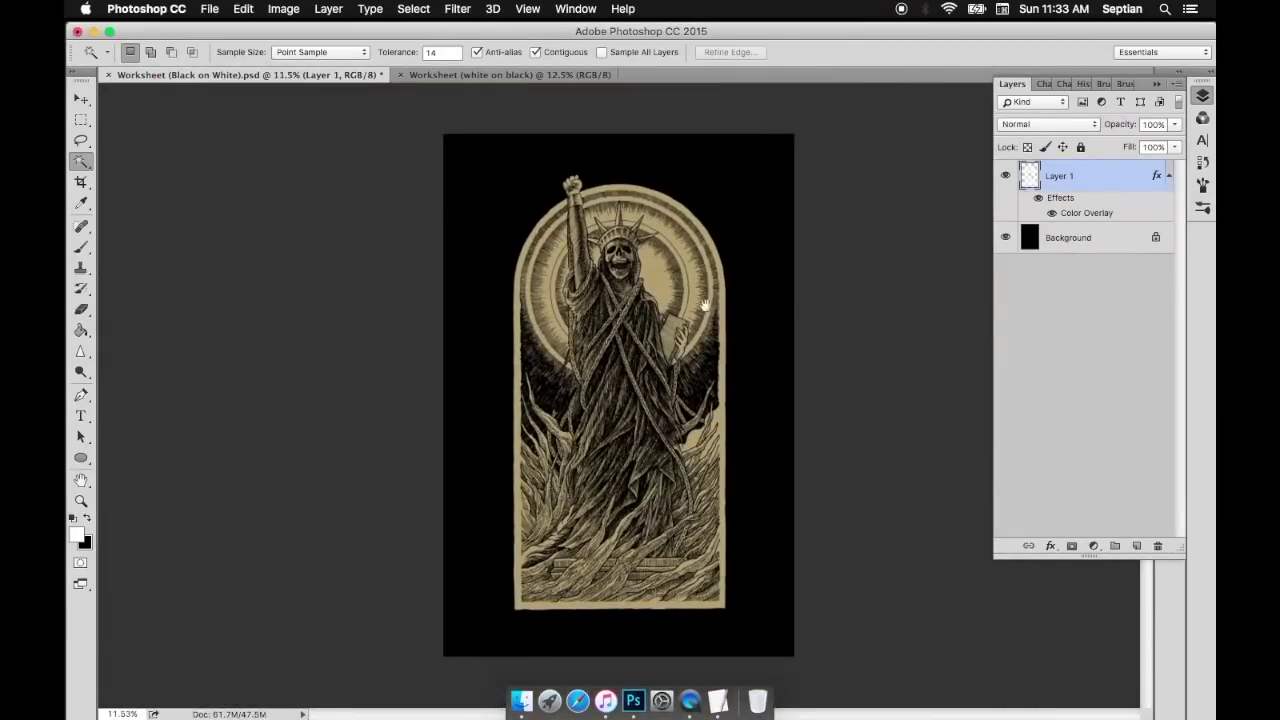
{"action": "scroll", "coordinate": [657, 457], "scroll_direction": "down", "scroll_amount": 1}
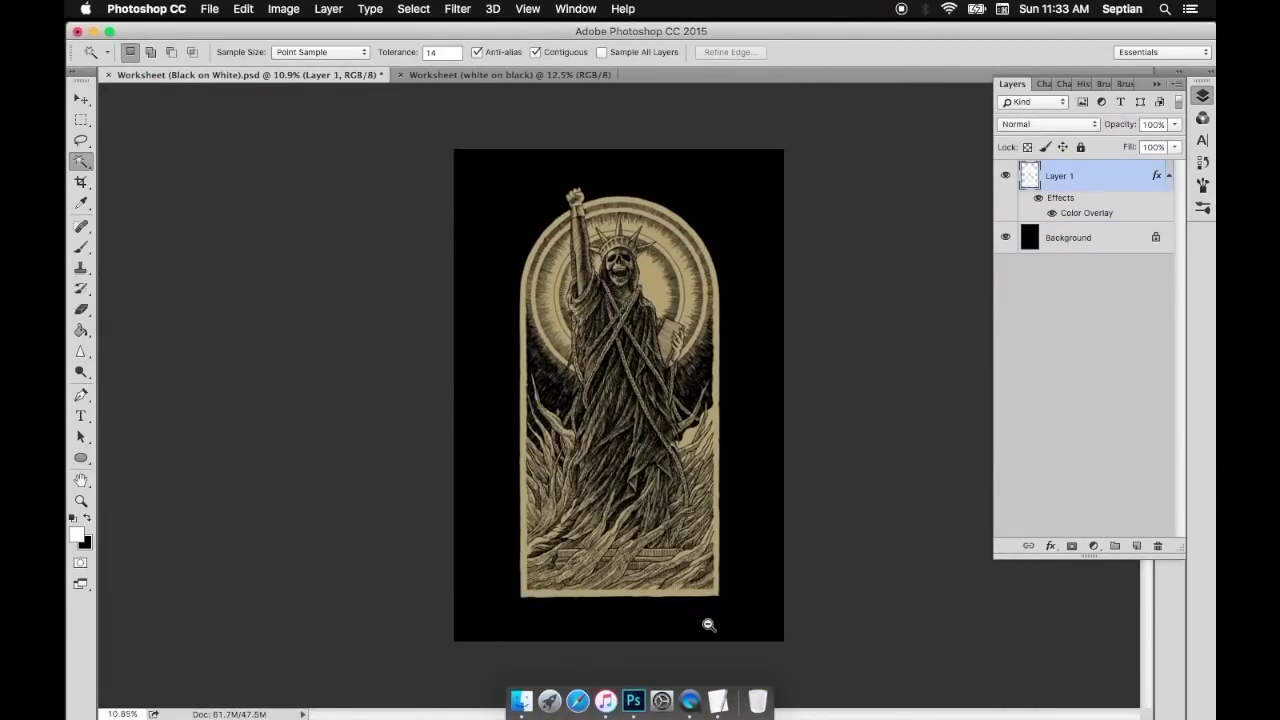
{"action": "key", "text": "b"}
{"action": "scroll", "coordinate": [695, 580], "scroll_direction": "up", "scroll_amount": 5}
{"action": "right_click", "coordinate": [555, 276]}
{"action": "left_click", "coordinate": [1101, 88]}
{"action": "left_click", "coordinate": [1104, 85]}
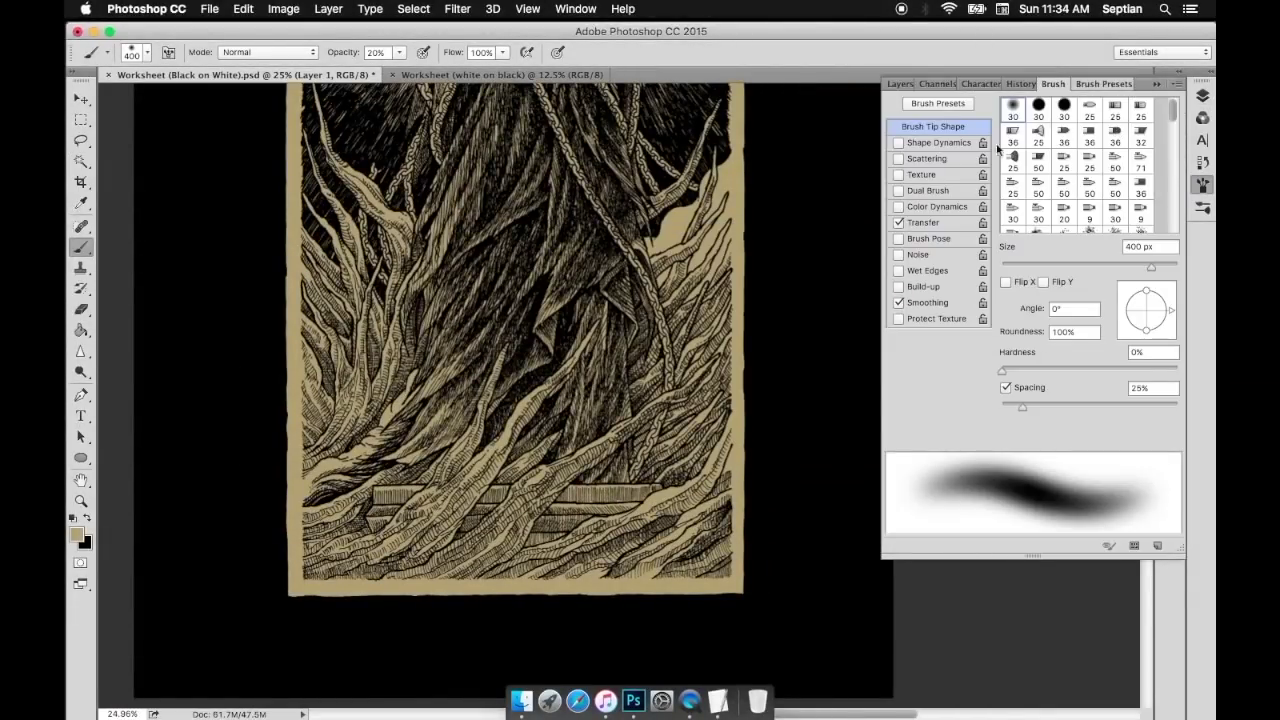
{"action": "left_click", "coordinate": [1103, 85]}
{"action": "left_click", "coordinate": [1062, 83]}
Try out several brush tips and test a stroke with the hard round 30 px tip beside the frame
{"action": "scroll", "coordinate": [1080, 170], "scroll_direction": "down", "scroll_amount": 3}
{"action": "left_click", "coordinate": [1040, 172]}
{"action": "scroll", "coordinate": [1160, 190], "scroll_direction": "down", "scroll_amount": 5}
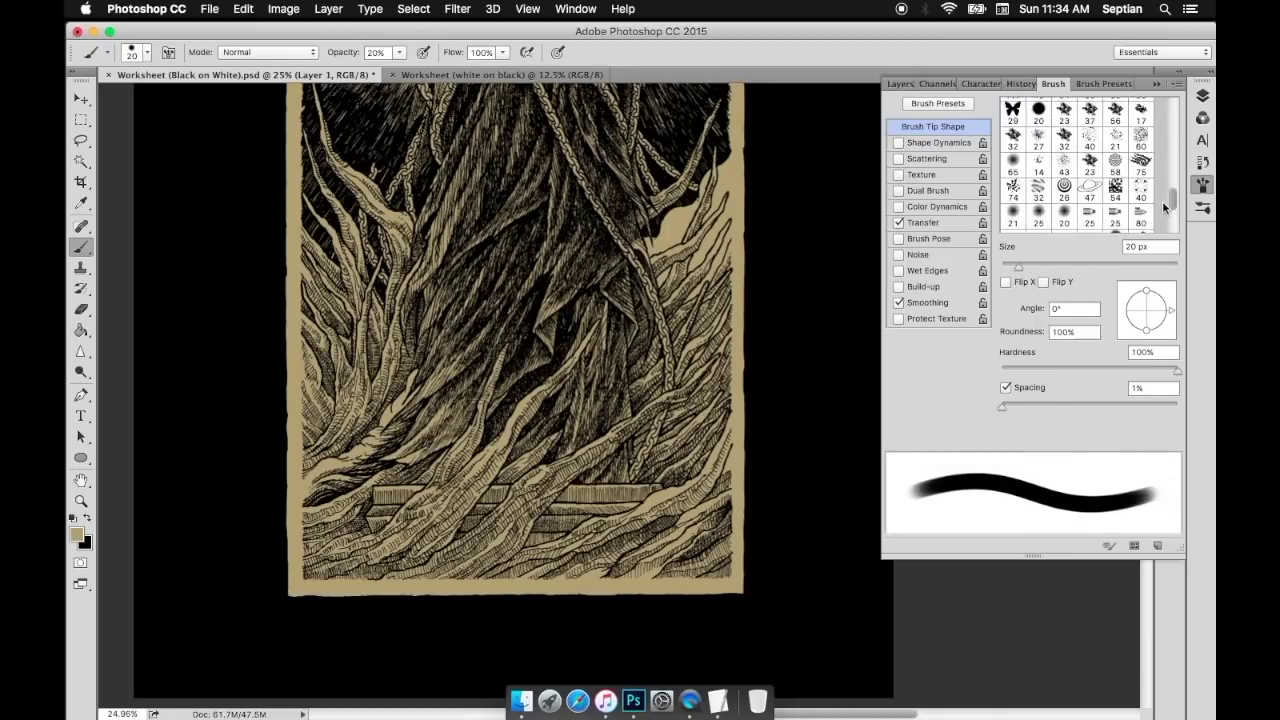
{"action": "left_click", "coordinate": [1090, 158]}
{"action": "mouse_move", "coordinate": [1172, 189]}
{"action": "left_mouse_down"}
{"action": "mouse_move", "coordinate": [1170, 234]}
{"action": "mouse_move", "coordinate": [1171, 104]}
{"action": "left_mouse_up"}
{"action": "left_click", "coordinate": [1013, 171]}
{"action": "left_click", "coordinate": [1090, 171]}
{"action": "left_click", "coordinate": [1116, 171]}
{"action": "left_click", "coordinate": [1064, 108]}
{"action": "left_click_drag", "start_coordinate": [785, 370], "coordinate": [765, 400]}
{"action": "key", "text": "super+z"}
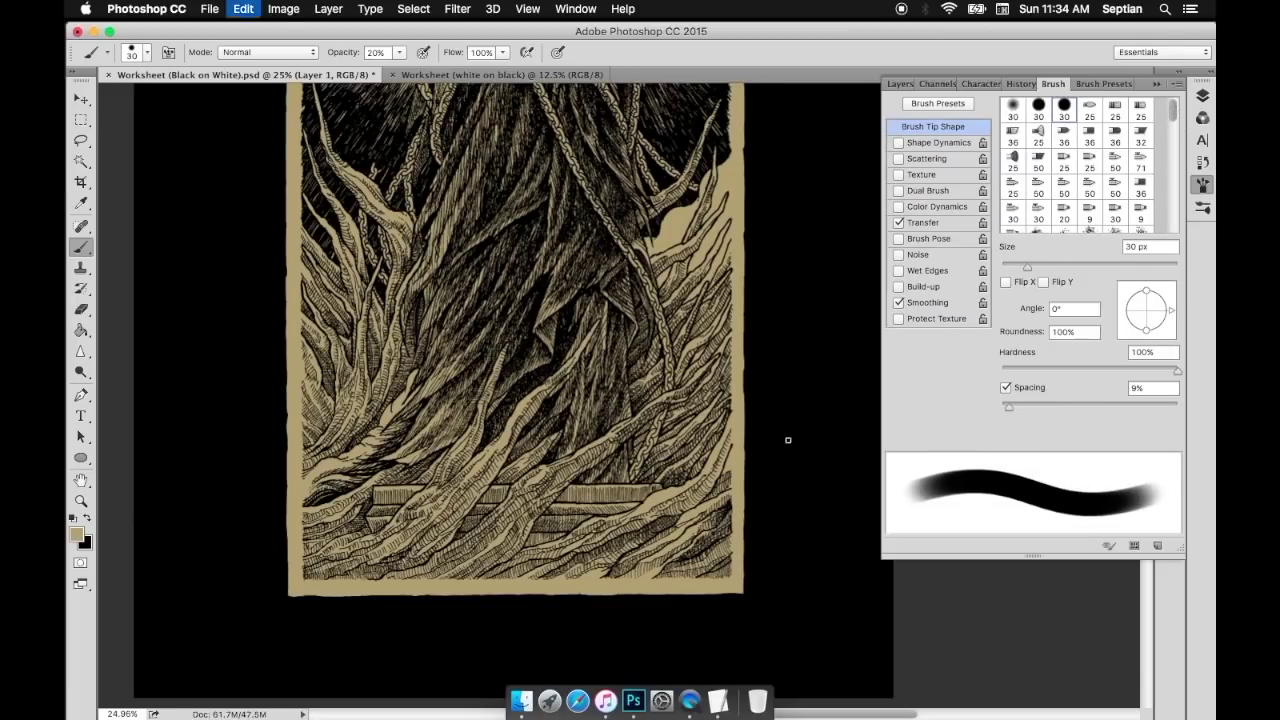
Test another stroke beside the frame with the other hard round 30 px tip, undo it, and collapse the brush settings
{"action": "left_click", "coordinate": [1039, 108]}
{"action": "left_click_drag", "start_coordinate": [815, 268], "coordinate": [796, 364]}
{"action": "key", "text": "super+z"}
{"action": "left_click", "coordinate": [1157, 84]}
{"action": "scroll", "coordinate": [712, 290], "scroll_direction": "down", "scroll_amount": 5}
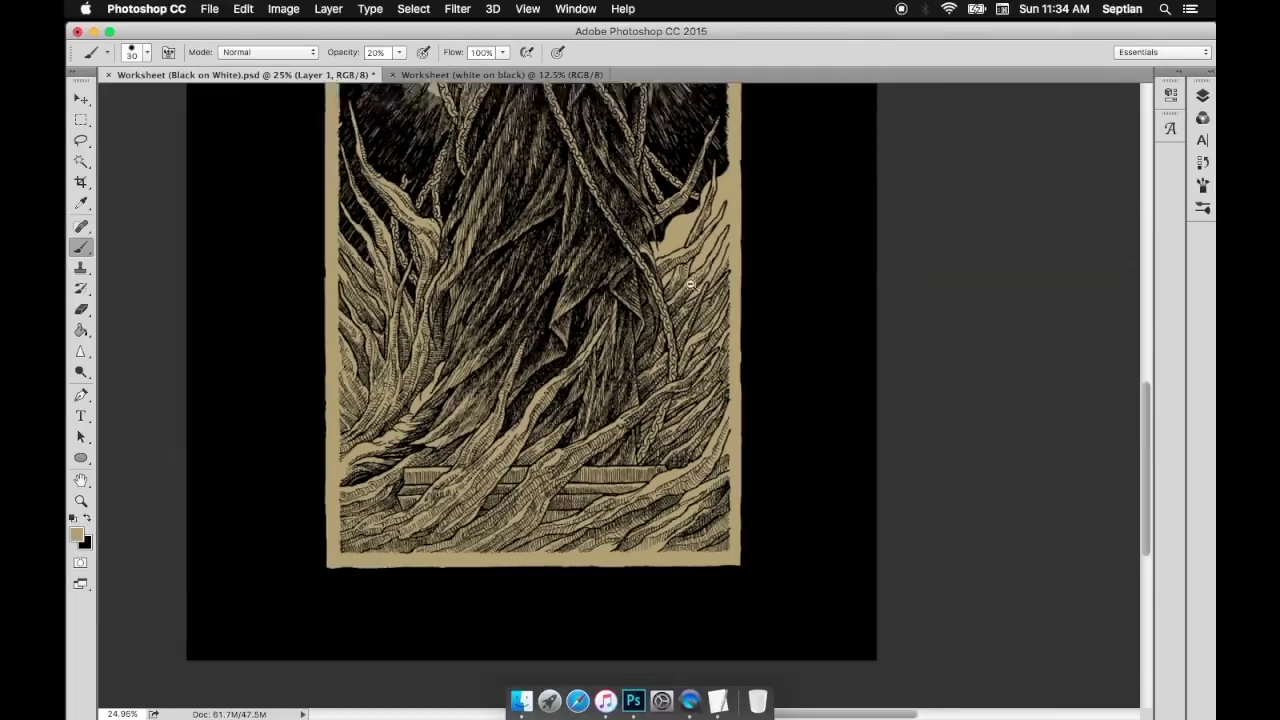
{"action": "scroll", "coordinate": [712, 290], "scroll_direction": "up", "scroll_amount": 5}
{"action": "left_click", "coordinate": [1203, 96]}
{"action": "right_click", "coordinate": [1090, 175]}
{"action": "left_click", "coordinate": [776, 332]}
{"action": "left_click_drag", "start_coordinate": [776, 332], "coordinate": [750, 356]}
{"action": "key", "text": "super+shift+s"}
{"action": "key", "text": "Right"}
{"action": "key", "text": "alt+shift+Left"}
{"action": "key", "text": "alt+shift+Left"}
{"action": "key", "text": "alt+shift+Left"}
{"action": "key", "text": "Escape"}
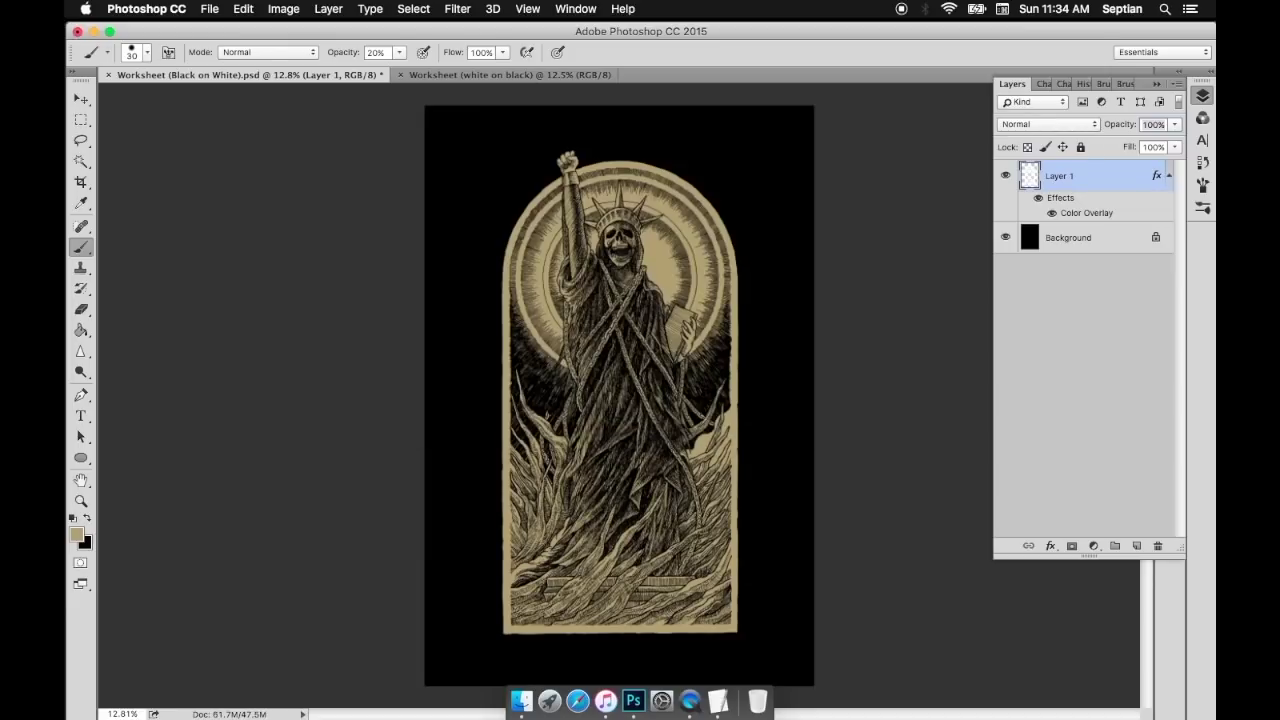
Save the layered document to the Desktop in Photoshop format as "Worksheet (White On Black).psd"
{"action": "key", "text": "v"}
{"action": "key", "text": "ctrl+shift+s"}
{"action": "left_click_drag", "start_coordinate": [602, 155], "coordinate": [674, 155]}
{"action": "type", "text": "White On Black"}
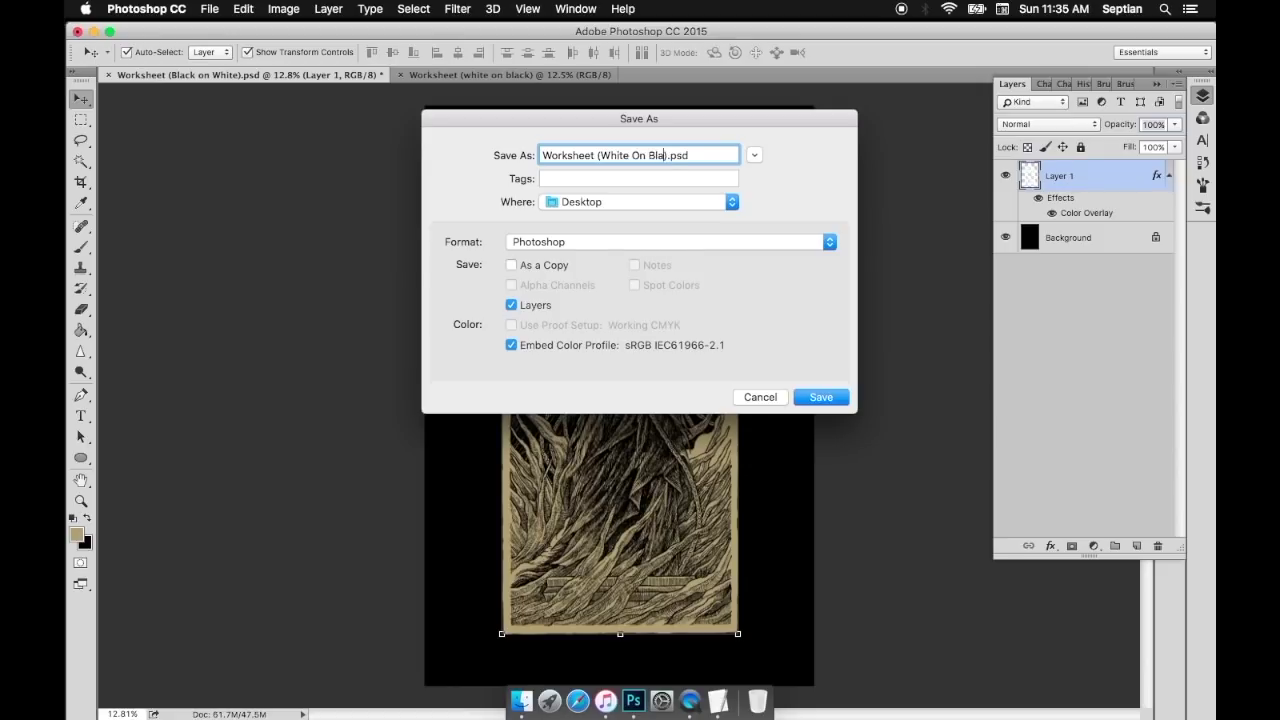
{"action": "key", "text": "Return"}
{"action": "key", "text": "Return"}
Enlarge the TextEdit window and add the line "- Sekian, step by stepnya. Tulisan ini akan gue rangkum untuk nanti bisa didownload sekiranya elo bingung dengan videonya."
{"action": "key", "text": "super+Tab"}
{"action": "left_click_drag", "start_coordinate": [1126, 598], "coordinate": [1160, 682]}
{"action": "key", "text": "Return"}
{"action": "key", "text": "Return"}
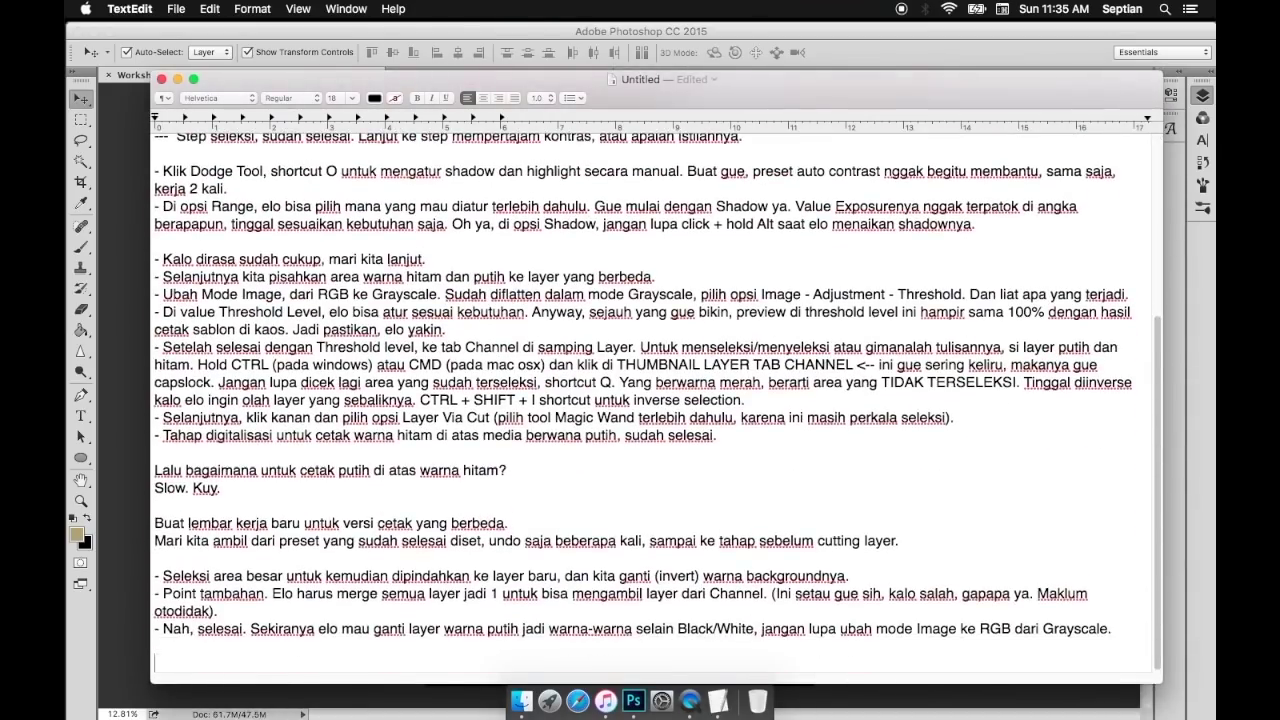
{"action": "key", "text": "BackSpace"}
{"action": "type", "text": "- Sekian, step by step"}
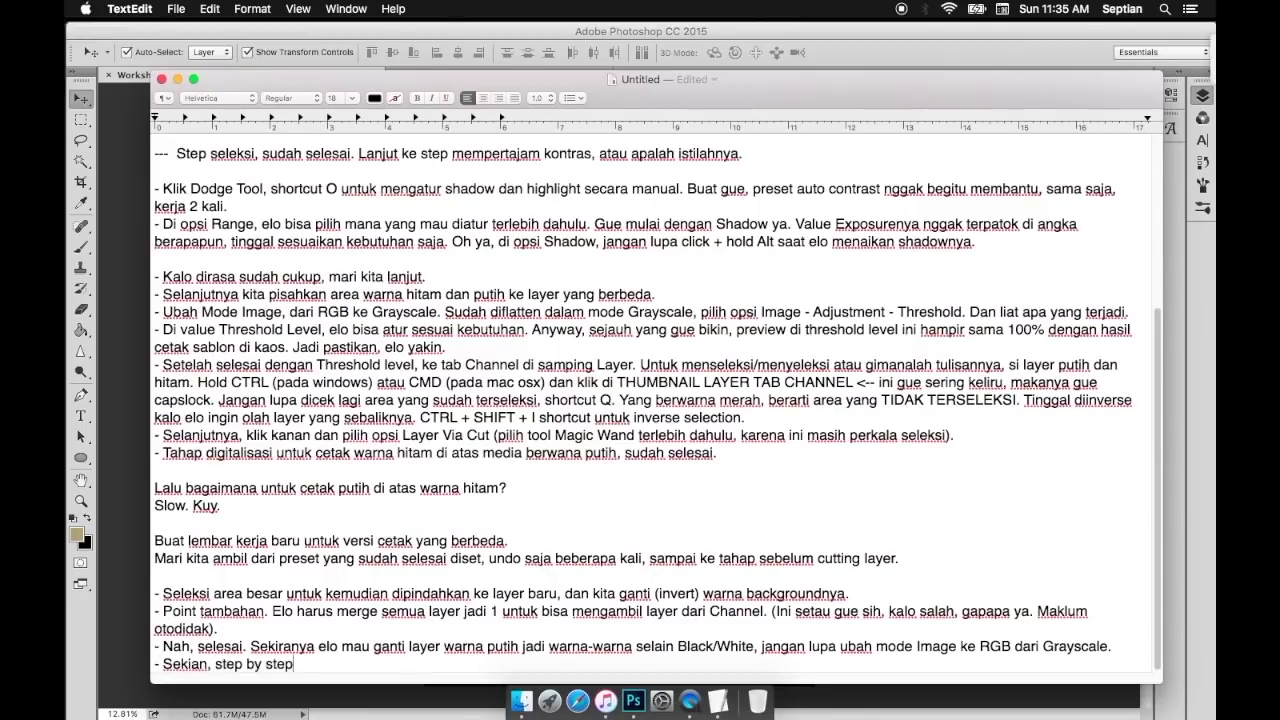
{"action": "type", "text": "nya. Tulisan ini akan gue rangk"}
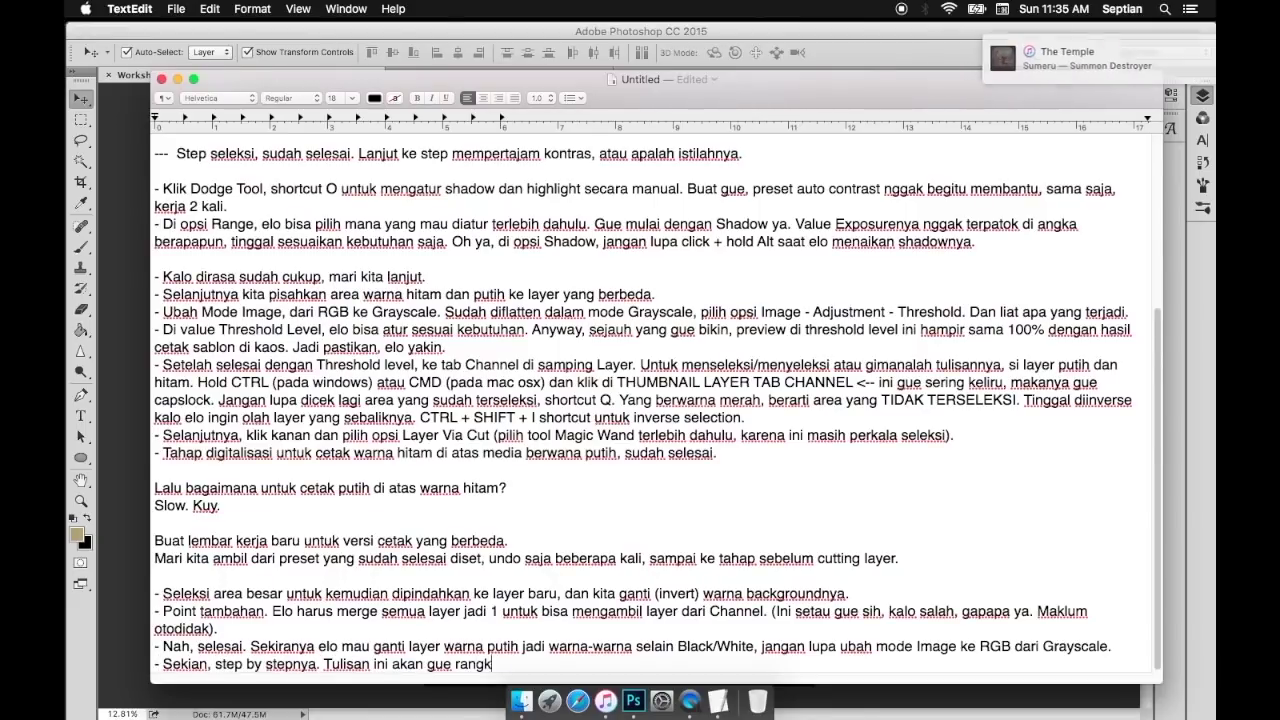
{"action": "type", "text": "um untuk nanti bisa didownload sekiranya elo bingung dengan video"}
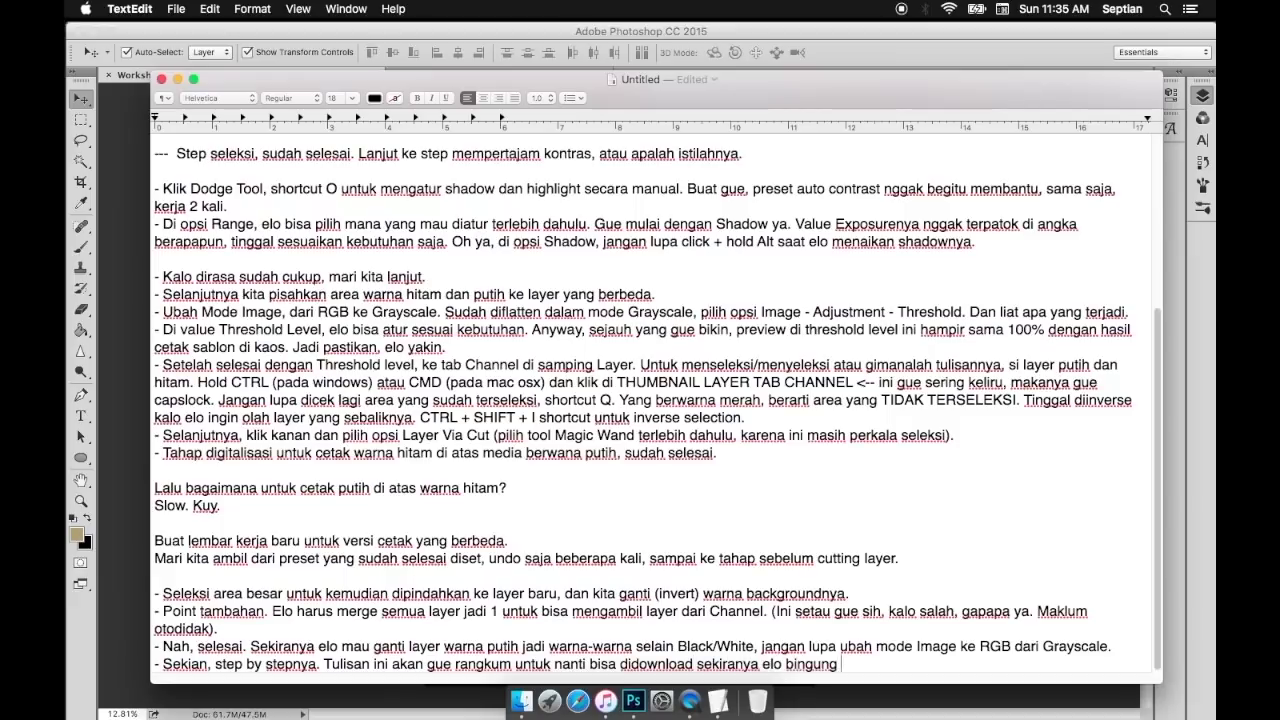
{"action": "type", "text": "nya."}
Add the closing line "- Thank you for watching" at the end of the notes
{"action": "key", "text": "Return"}
{"action": "type", "text": "- Thank you for watching"}
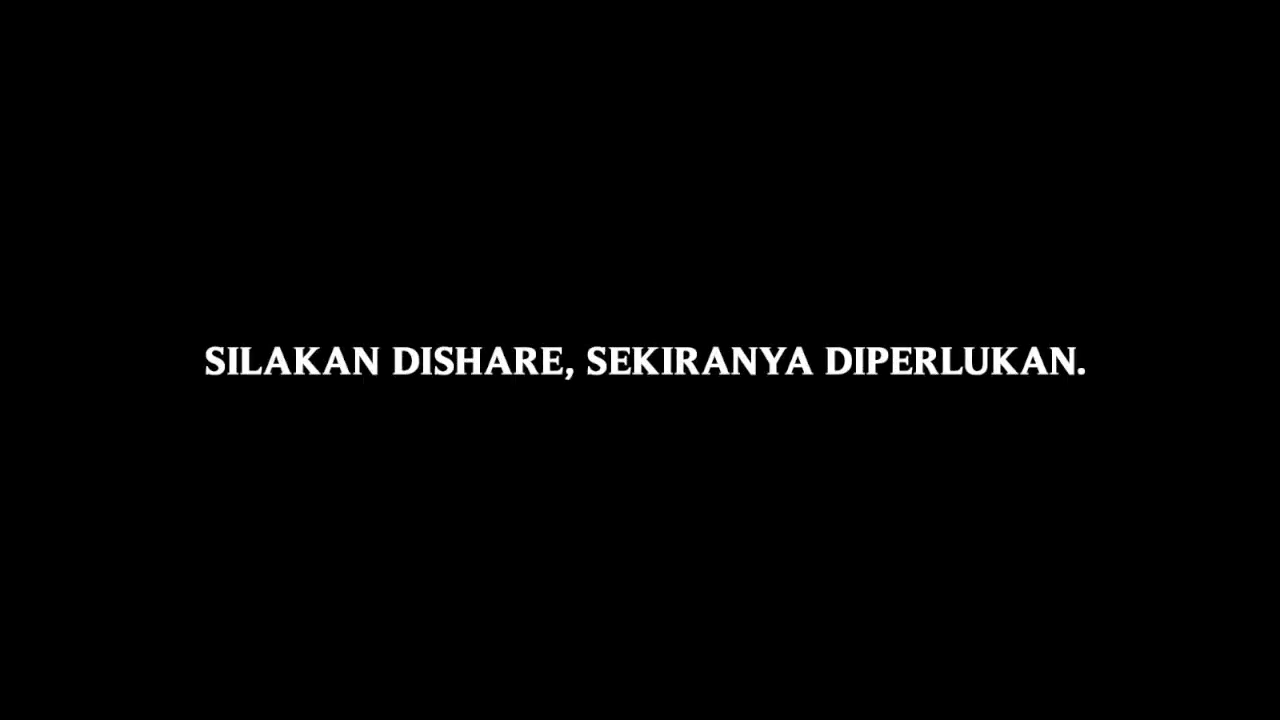